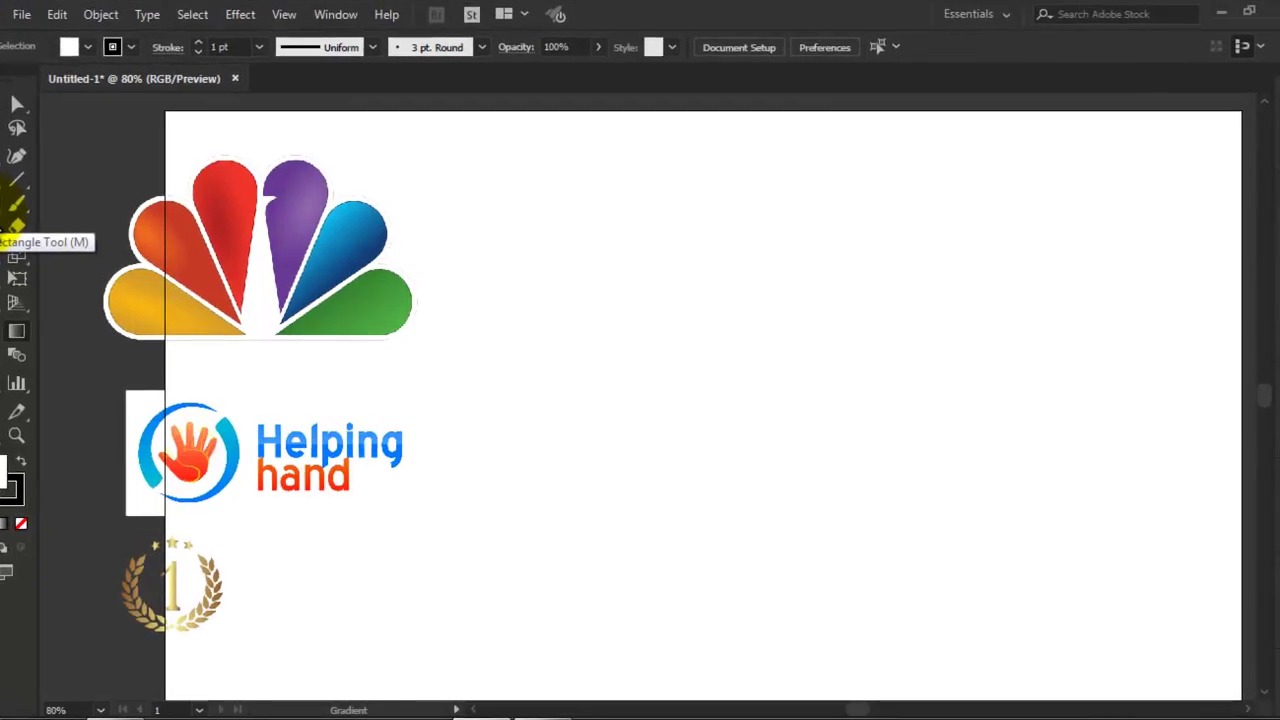
Step: Switch to the Rectangle Tool (M) in the toolbar
{"action": "left_click", "coordinate": [16, 224]}
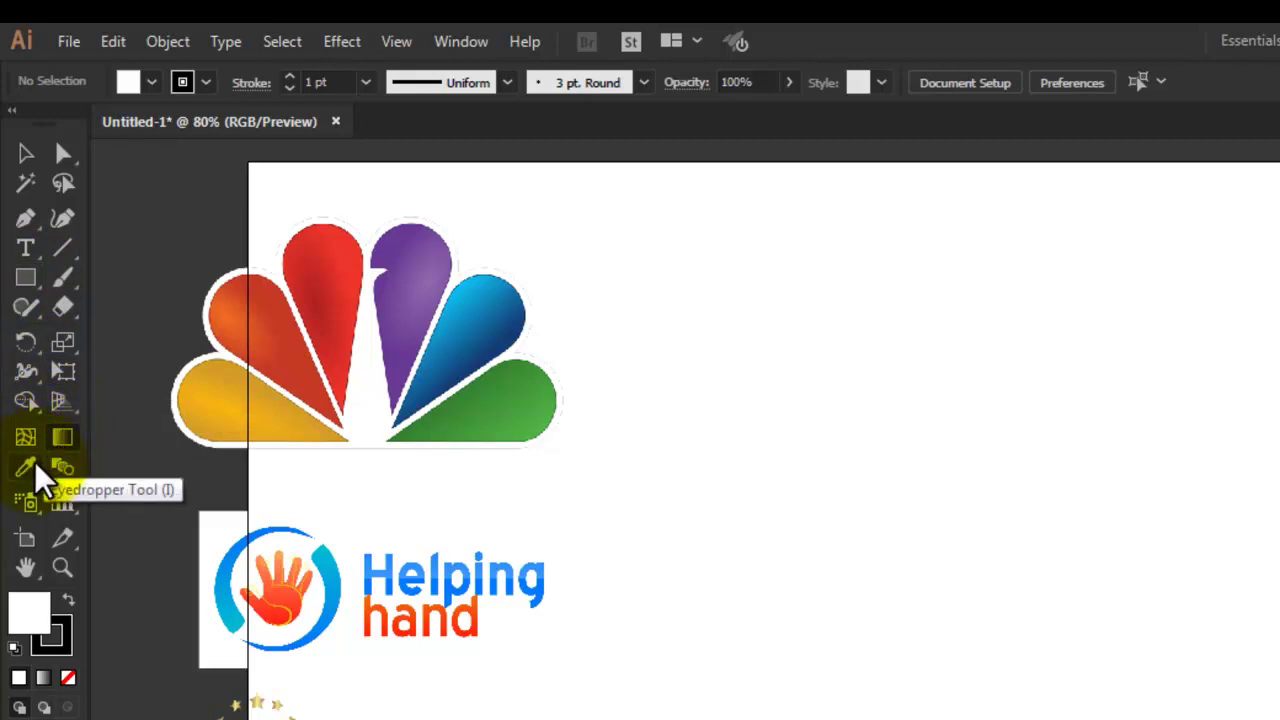
{"action": "left_click", "coordinate": [20, 282]}
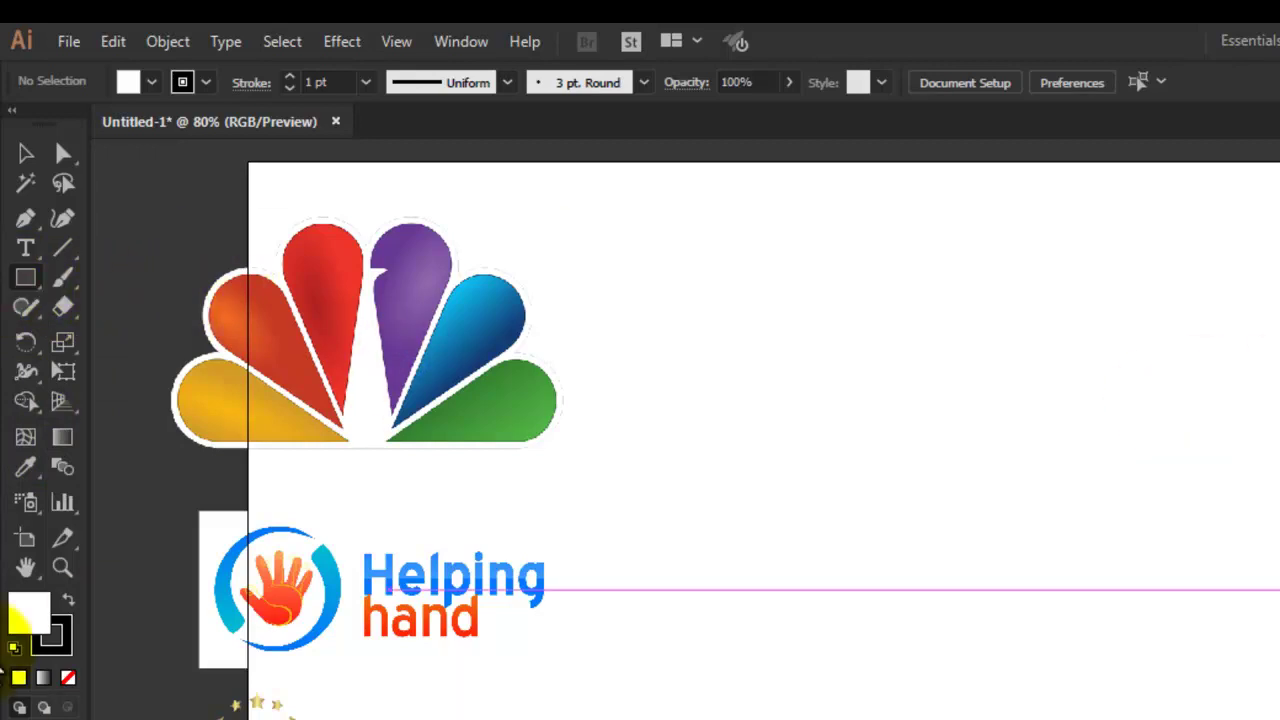
Step: Draw a roughly 105 px square right of the peacock logo and shift it left
{"action": "left_click_drag", "start_coordinate": [900, 301], "coordinate": [1006, 404]}
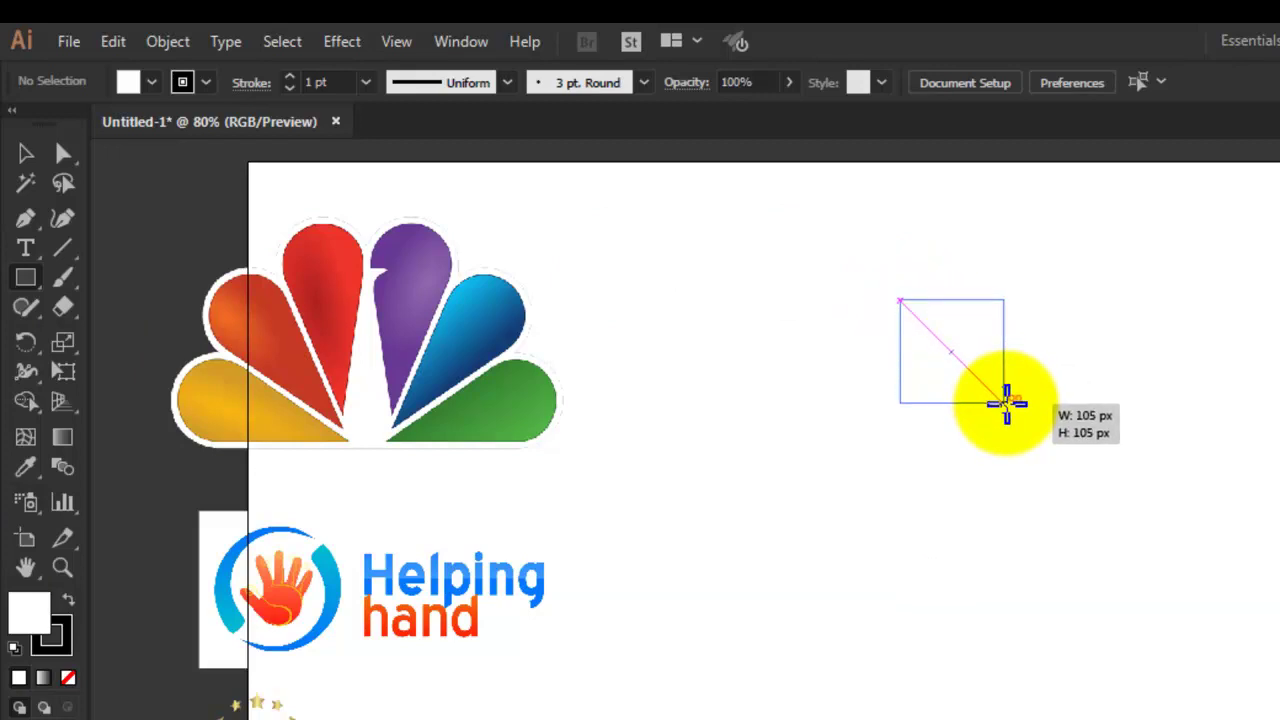
{"action": "left_click_drag", "start_coordinate": [1006, 404], "coordinate": [1010, 405]}
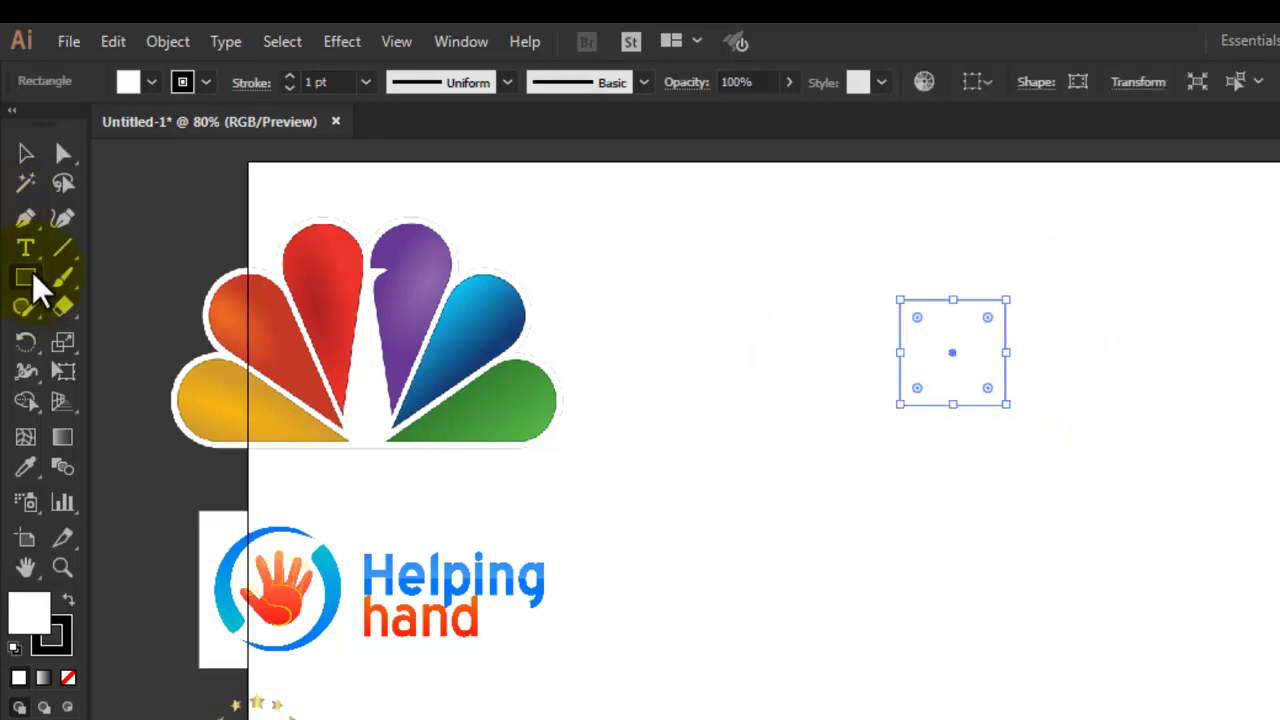
{"action": "left_click", "coordinate": [38, 284]}
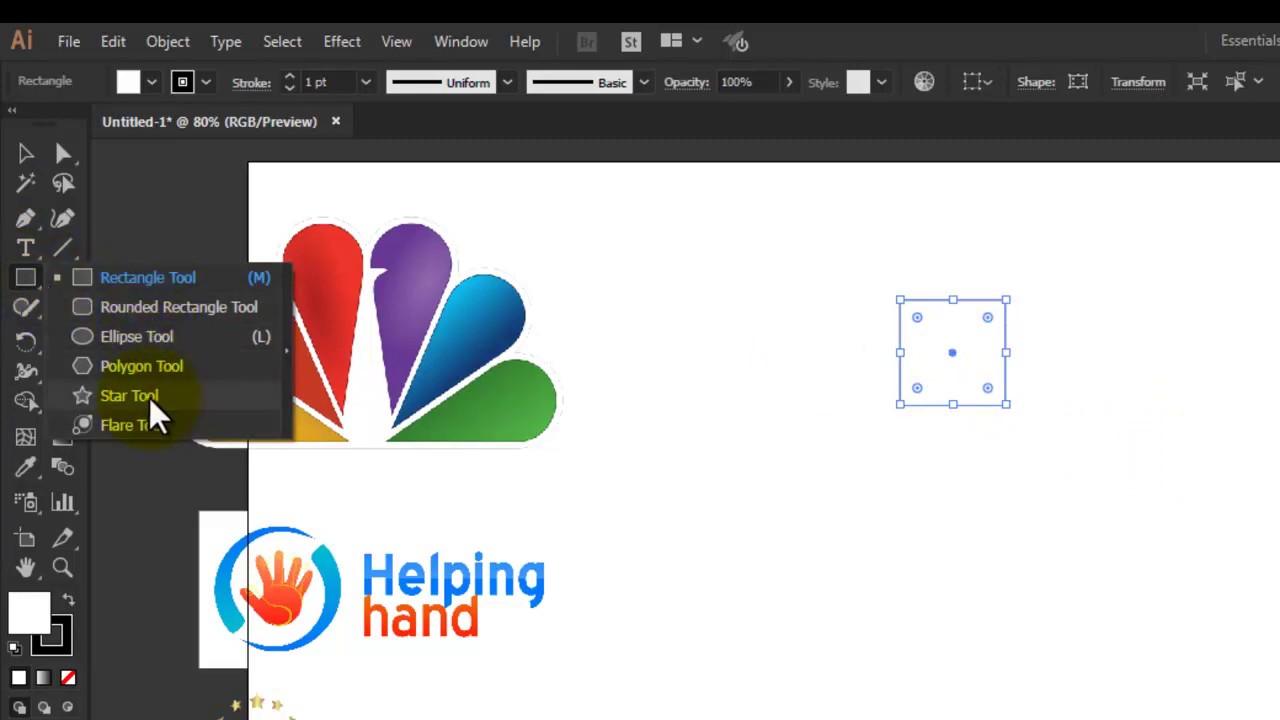
{"action": "left_click", "coordinate": [151, 284]}
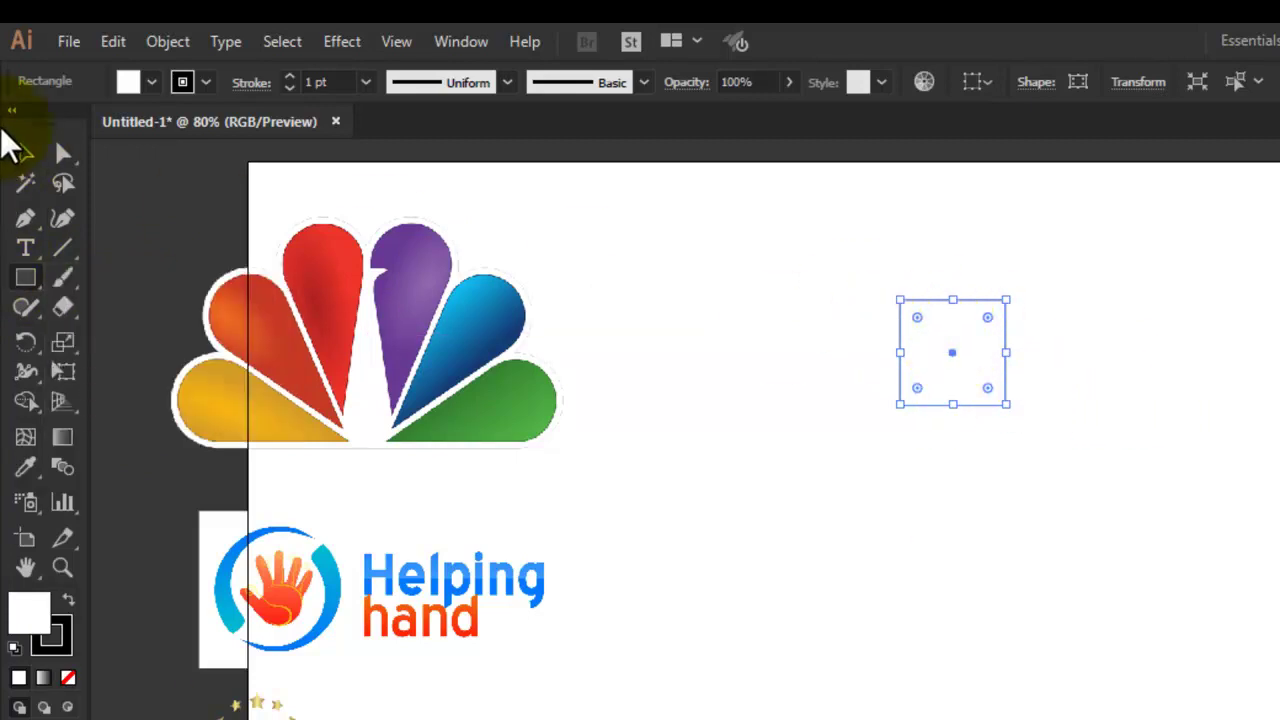
{"action": "left_click", "coordinate": [26, 153]}
{"action": "left_click_drag", "start_coordinate": [938, 346], "coordinate": [822, 358]}
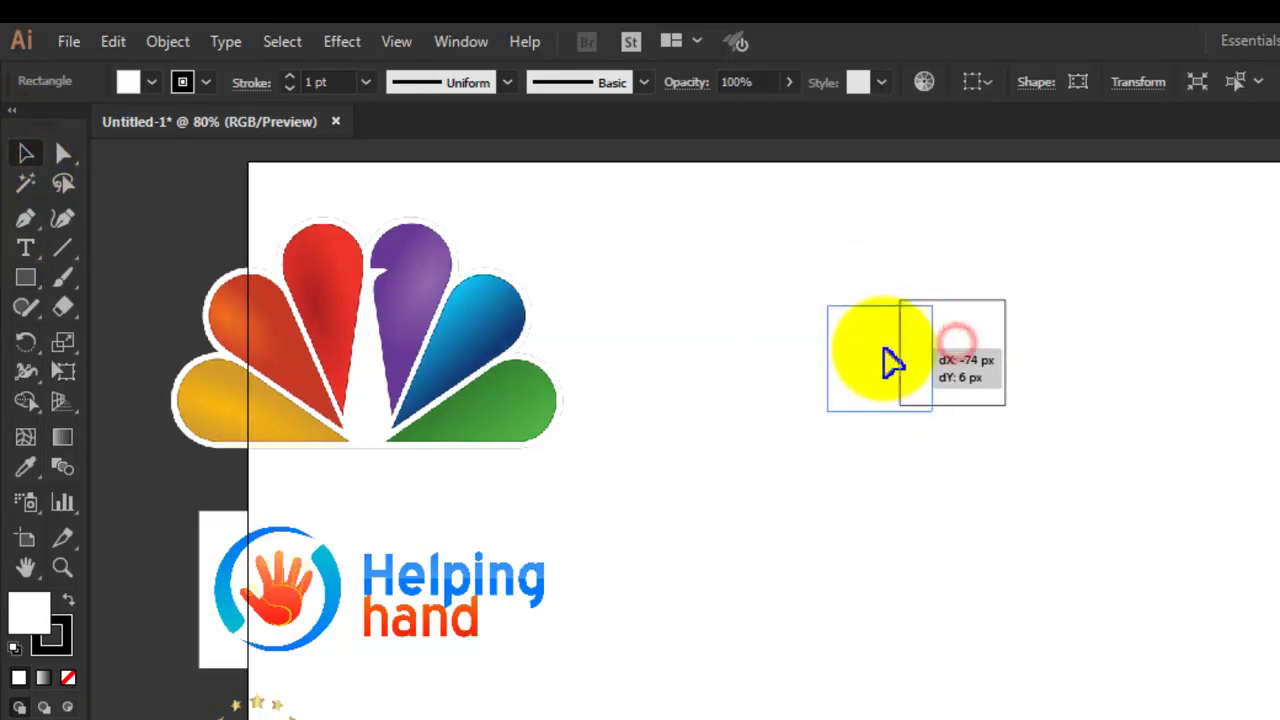
Step: Give the square a bright red fill from the colour picker
{"action": "double_click", "coordinate": [28, 612]}
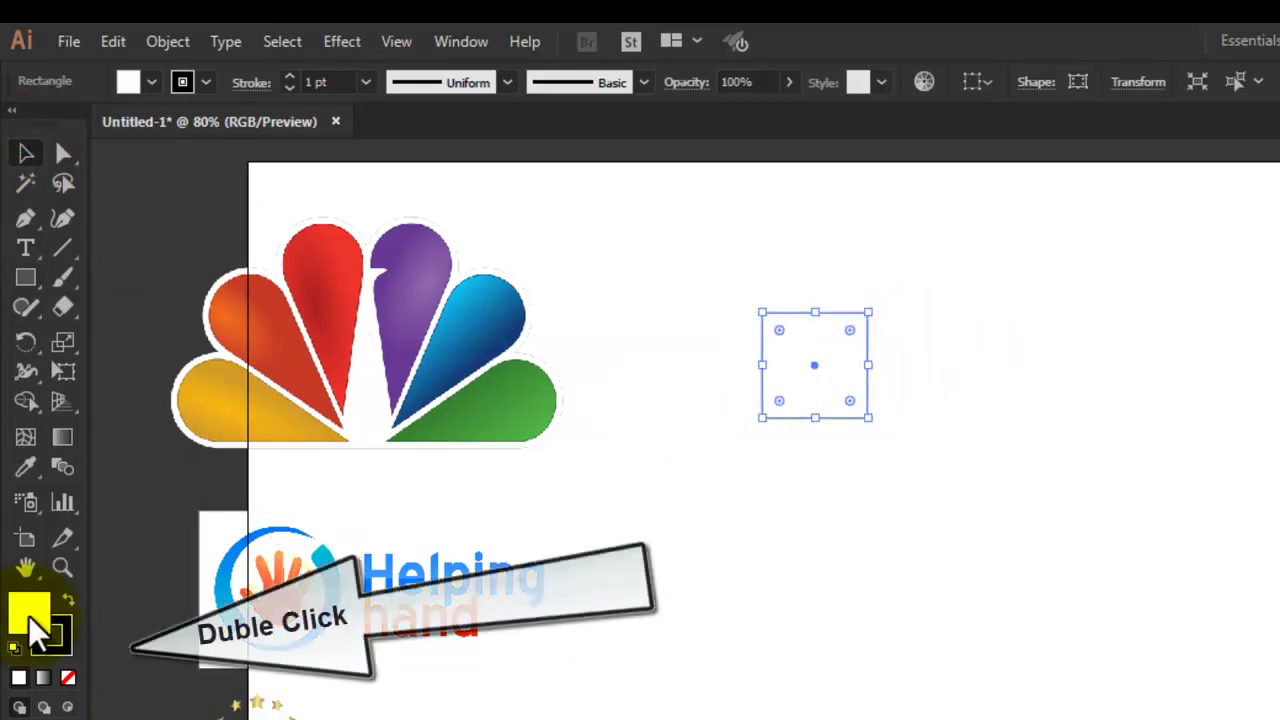
{"action": "left_click", "coordinate": [938, 435]}
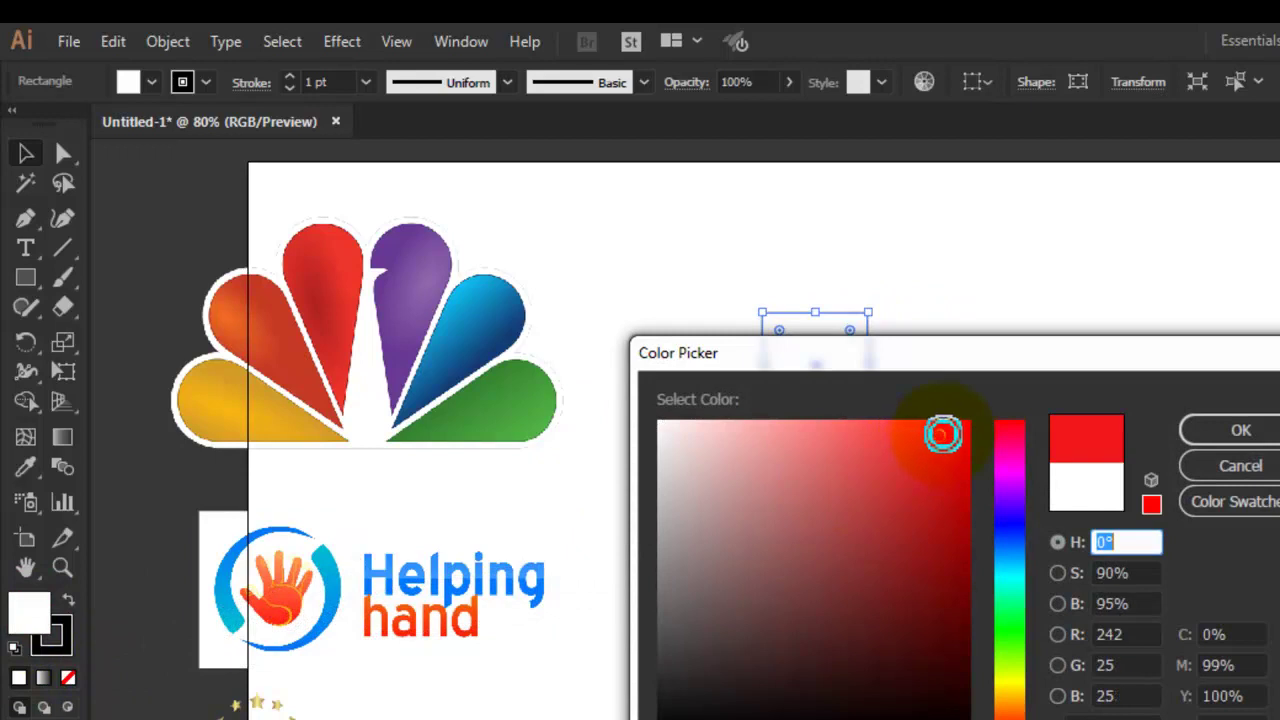
{"action": "left_click", "coordinate": [1210, 432]}
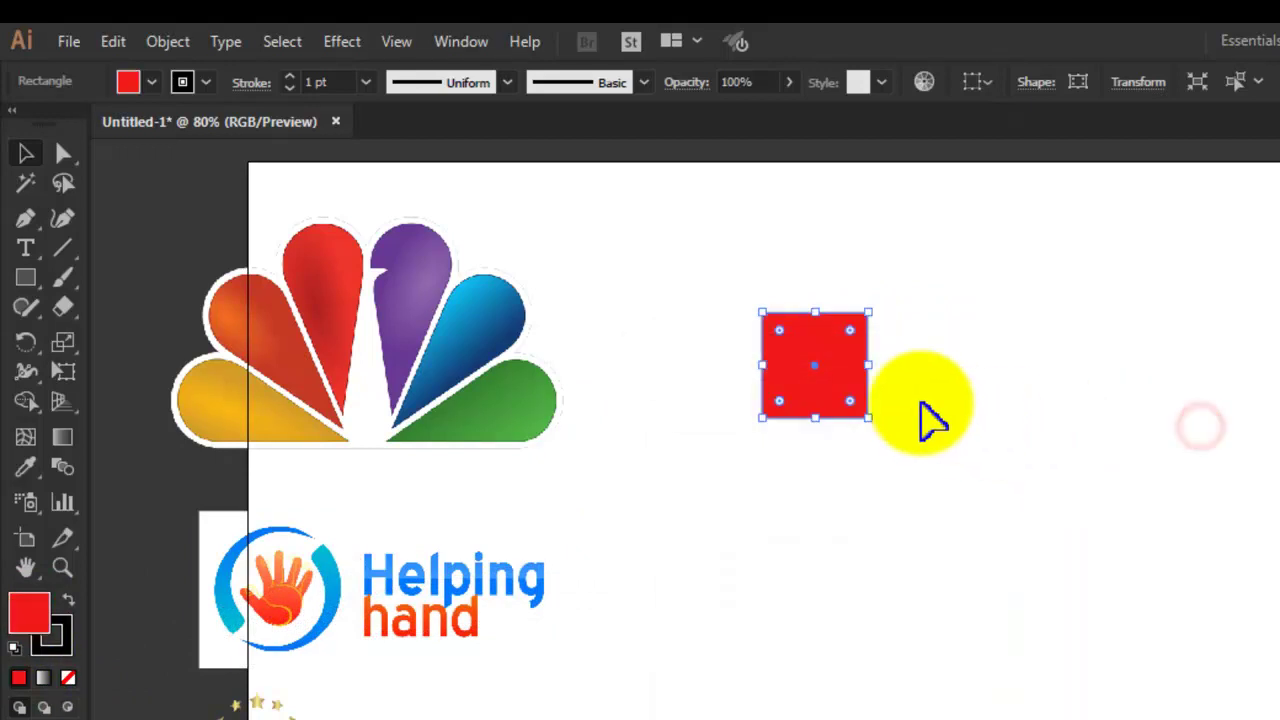
{"action": "left_click", "coordinate": [893, 377]}
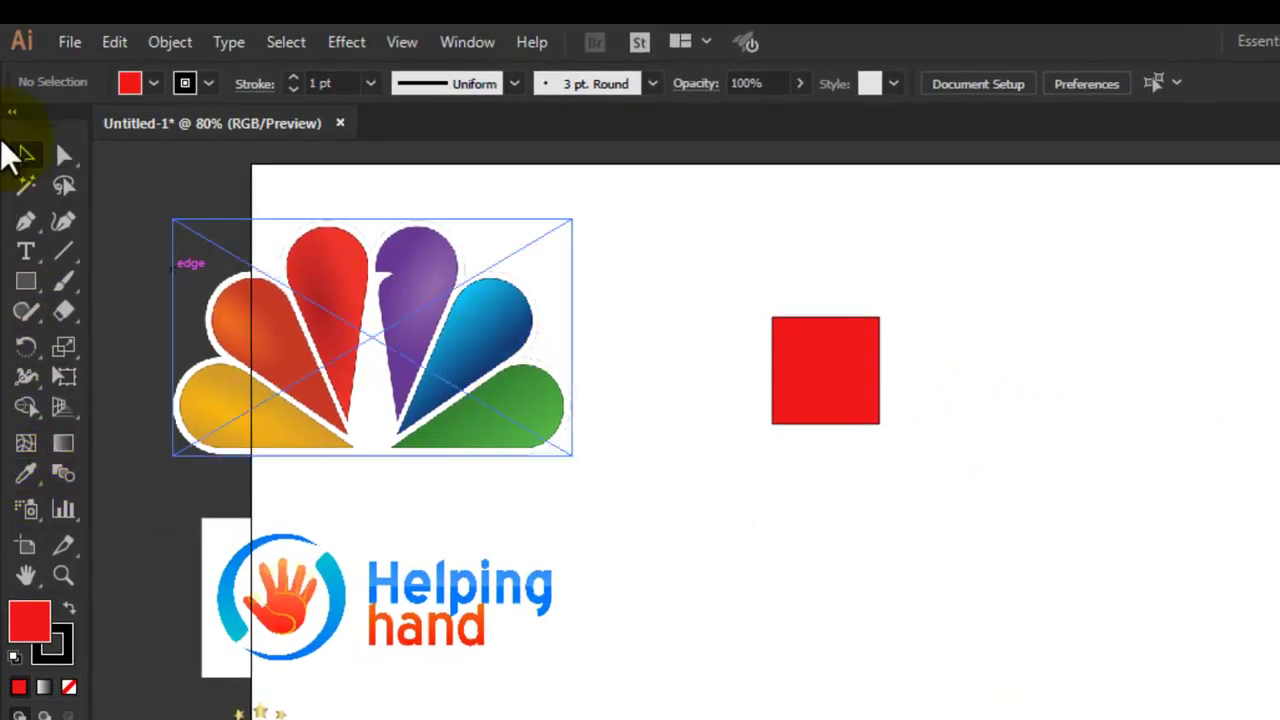
{"action": "left_click", "coordinate": [862, 390]}
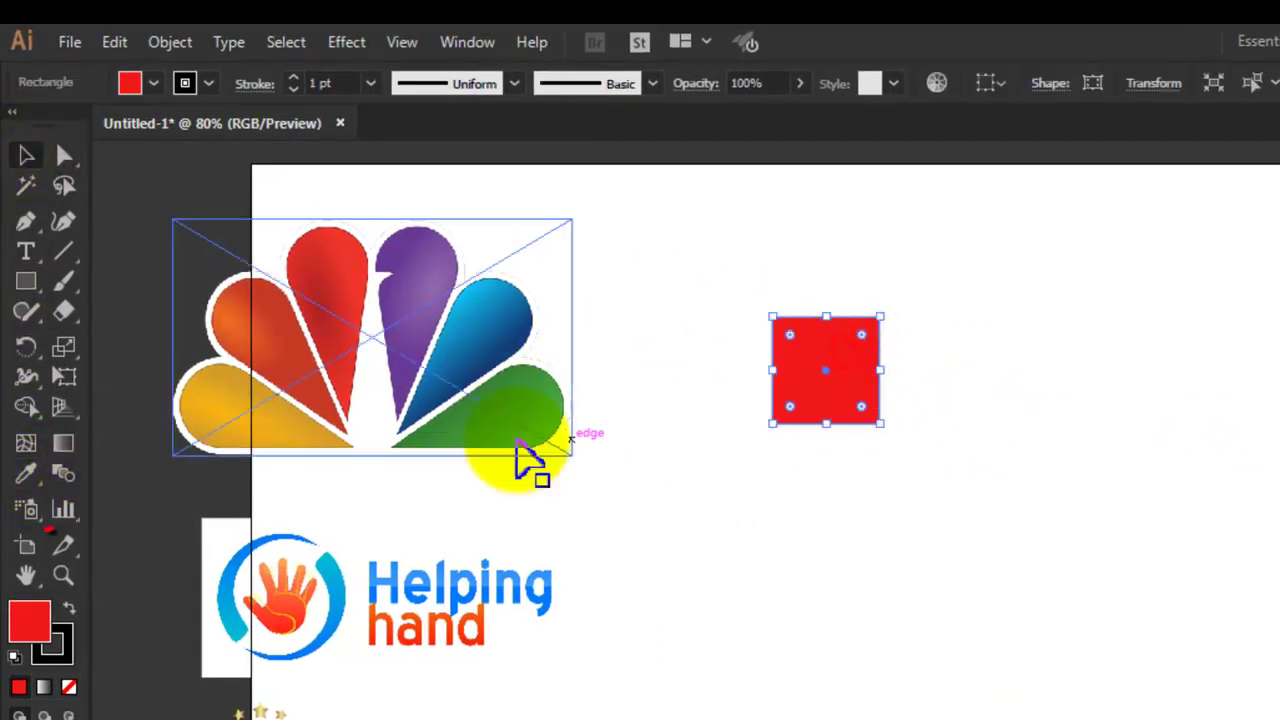
Step: Eyedrop logo colours onto the square, finishing with the hand's red-orange
{"action": "left_click", "coordinate": [26, 474]}
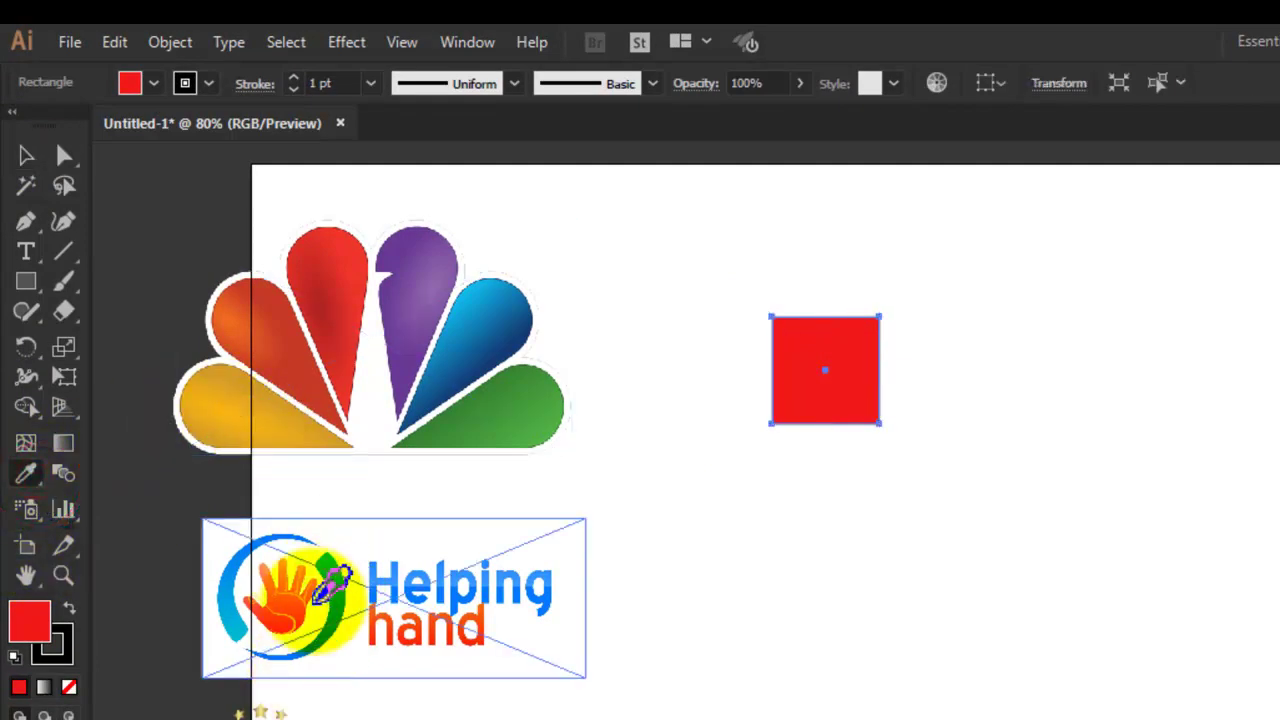
{"action": "left_click", "coordinate": [486, 320]}
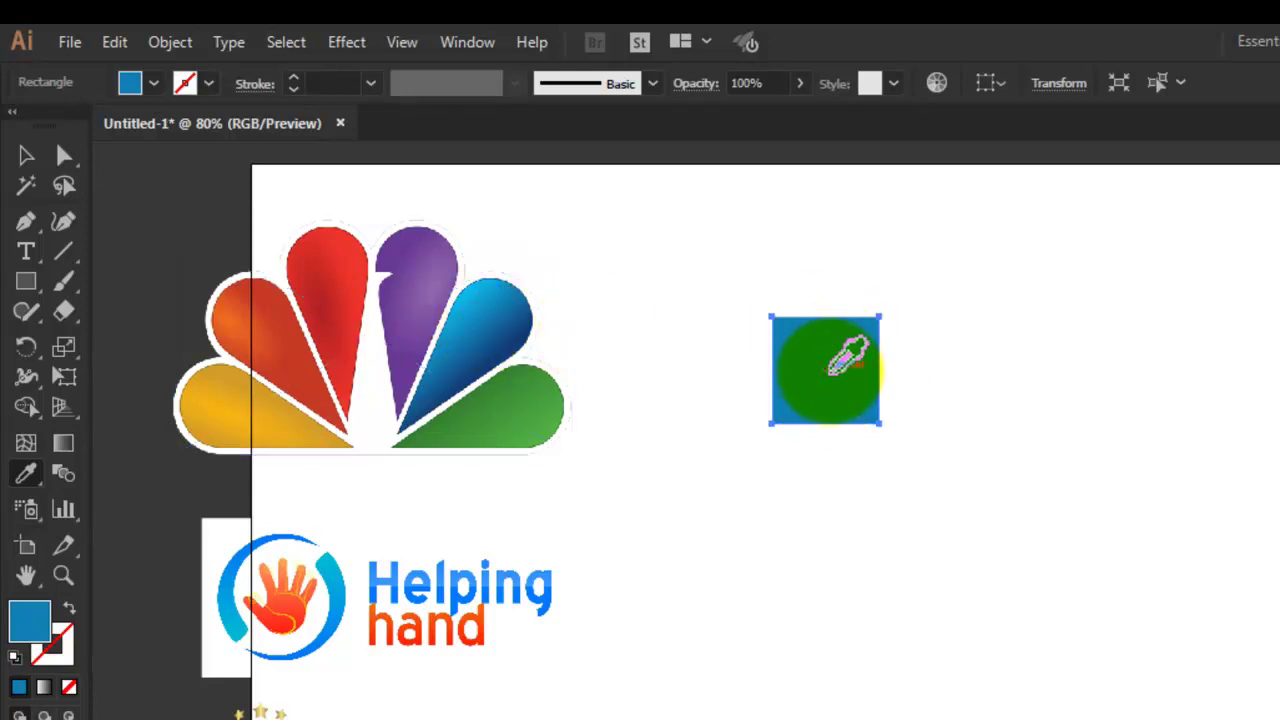
{"action": "left_click", "coordinate": [358, 295]}
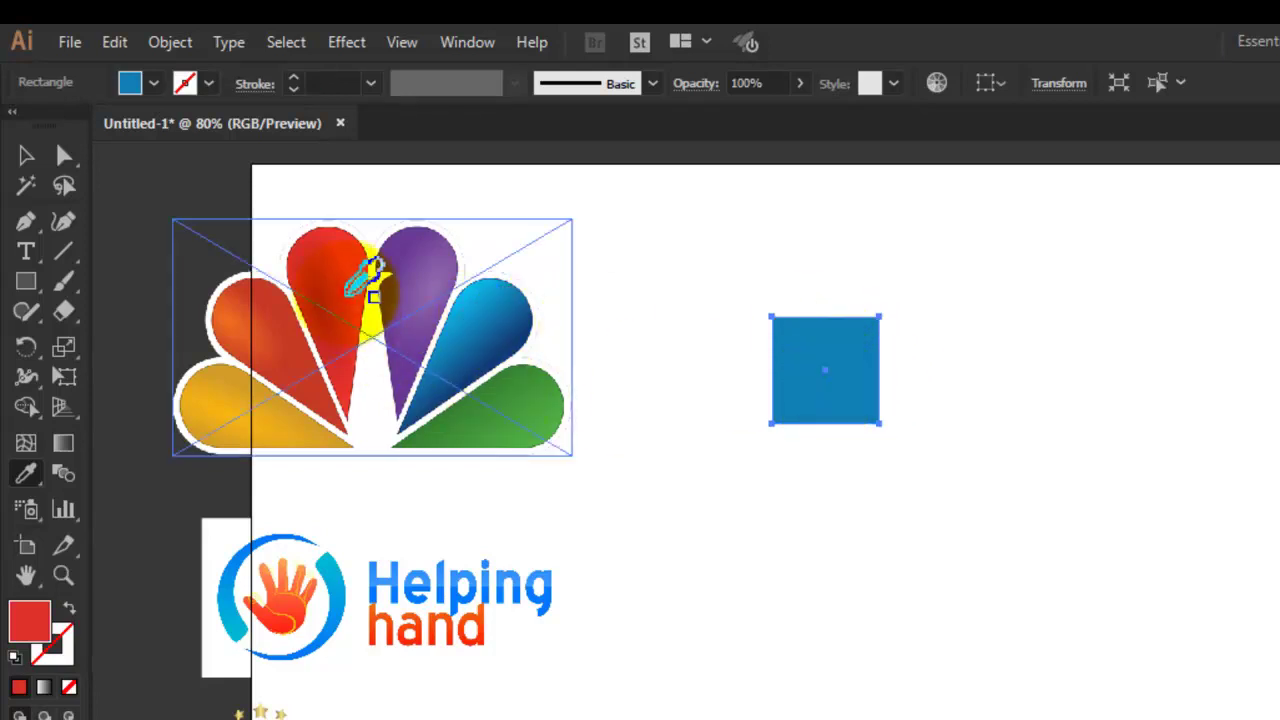
{"action": "left_click", "coordinate": [287, 432]}
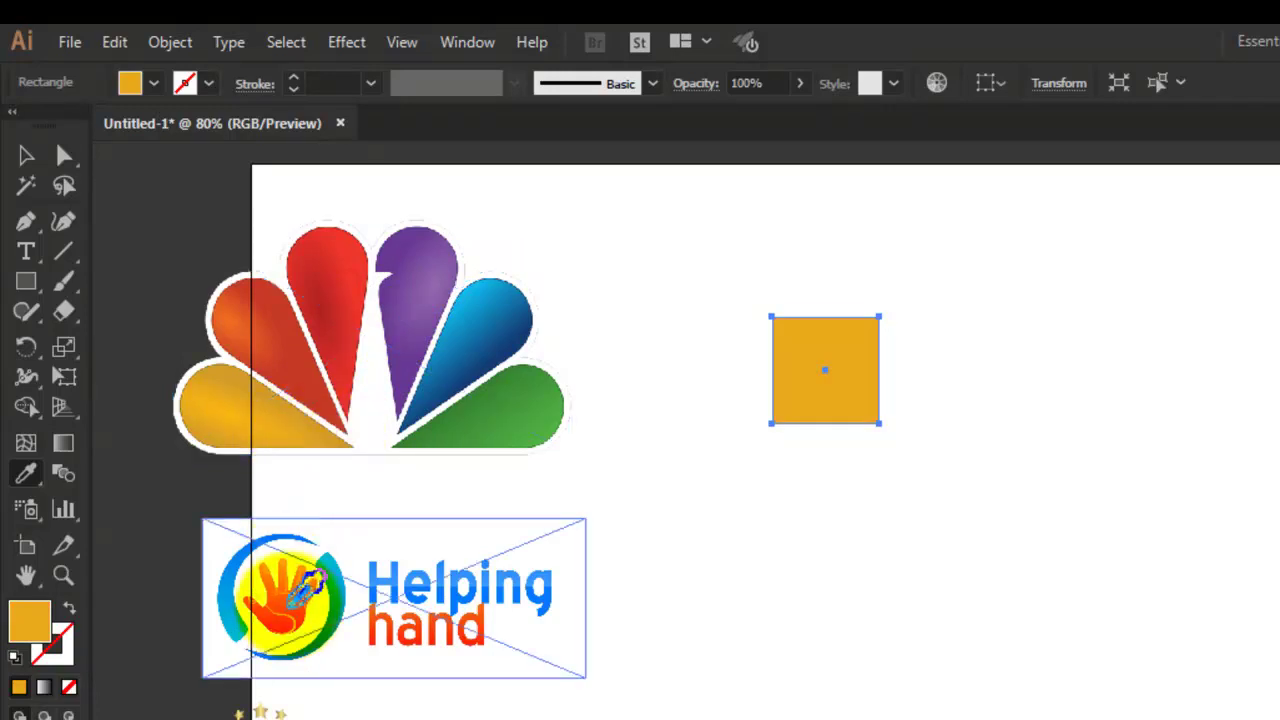
{"action": "left_click", "coordinate": [290, 605]}
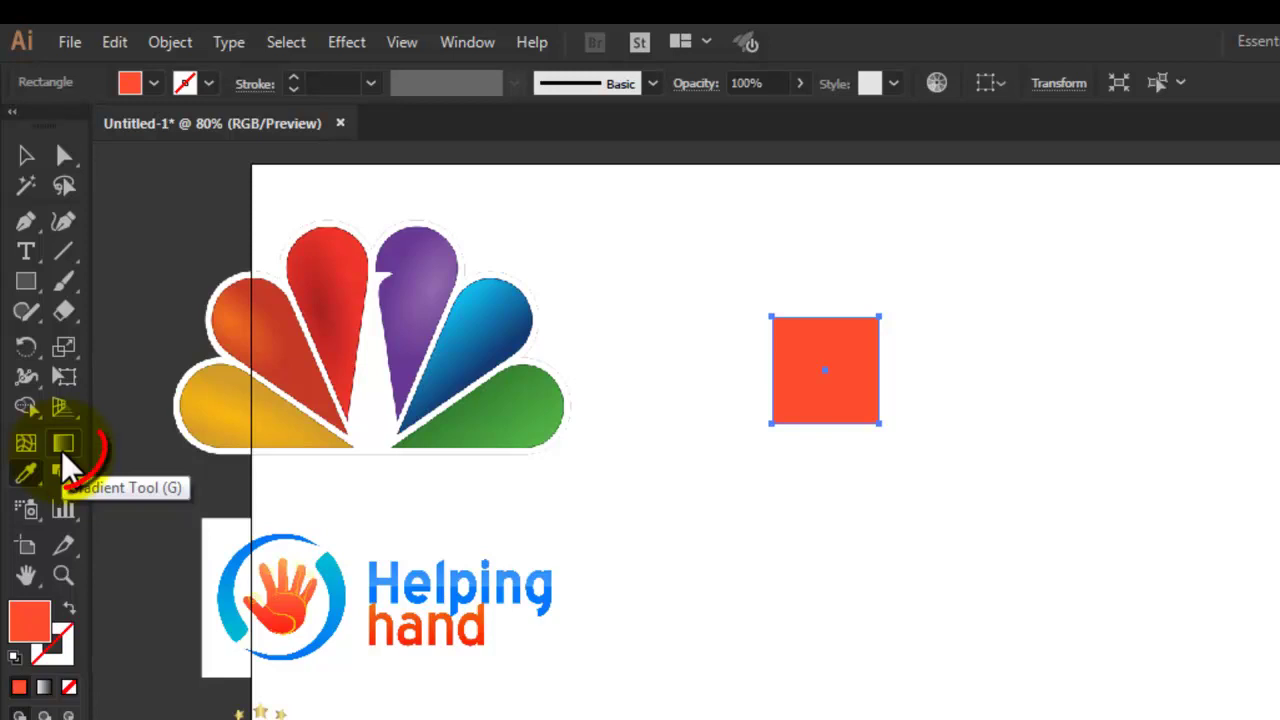
Step: Apply a white-to-black linear gradient to the square, angled at -82.3°
{"action": "left_click", "coordinate": [63, 456]}
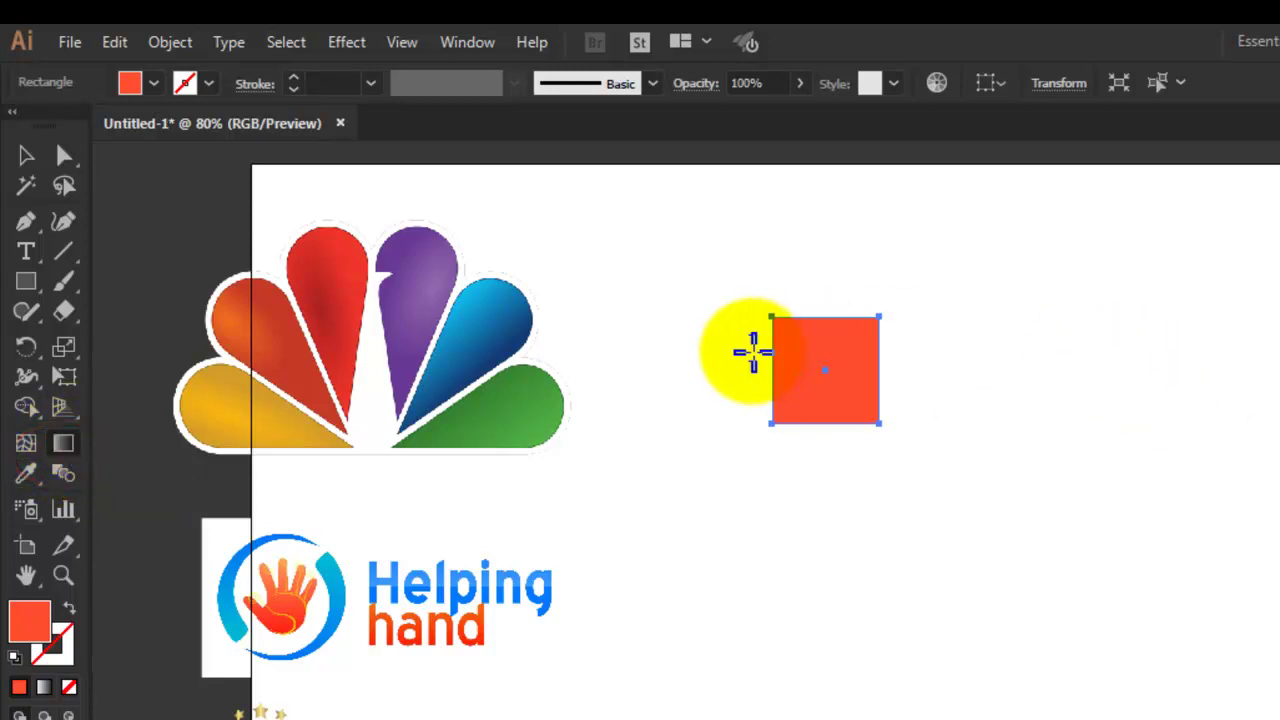
{"action": "left_click_drag", "start_coordinate": [791, 349], "coordinate": [1094, 371]}
{"action": "left_click", "coordinate": [26, 662]}
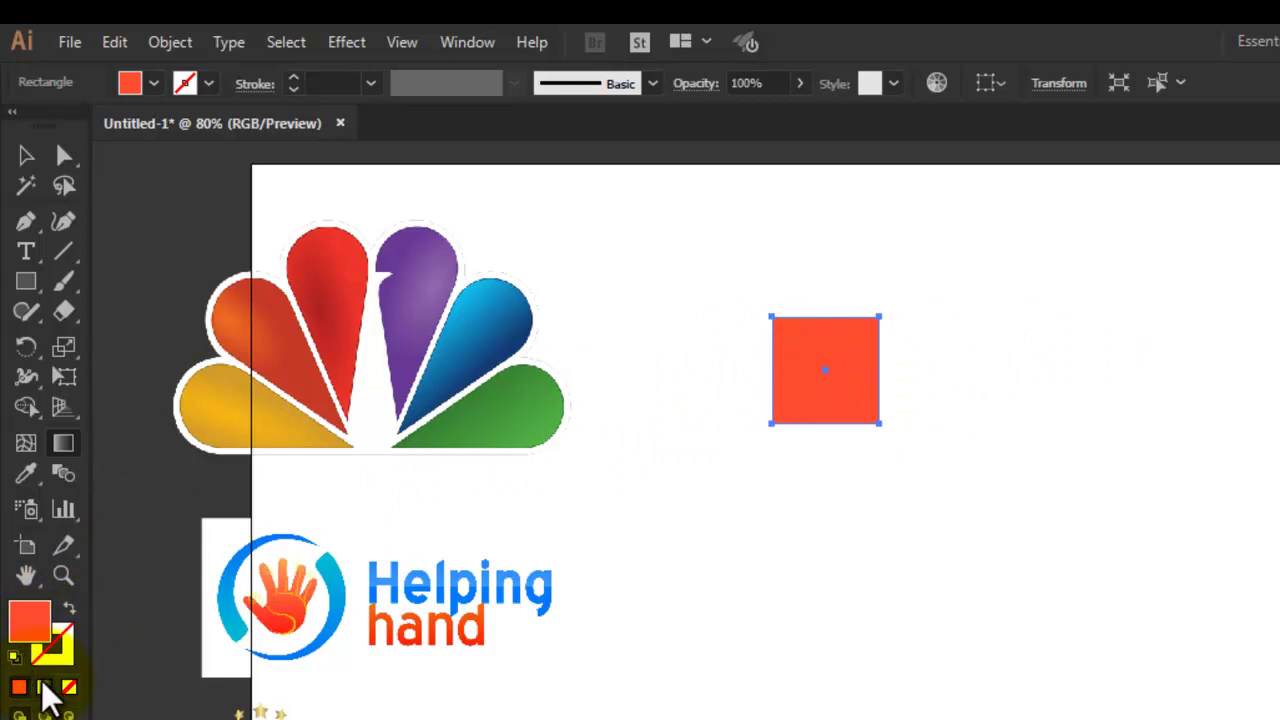
{"action": "left_click", "coordinate": [44, 688]}
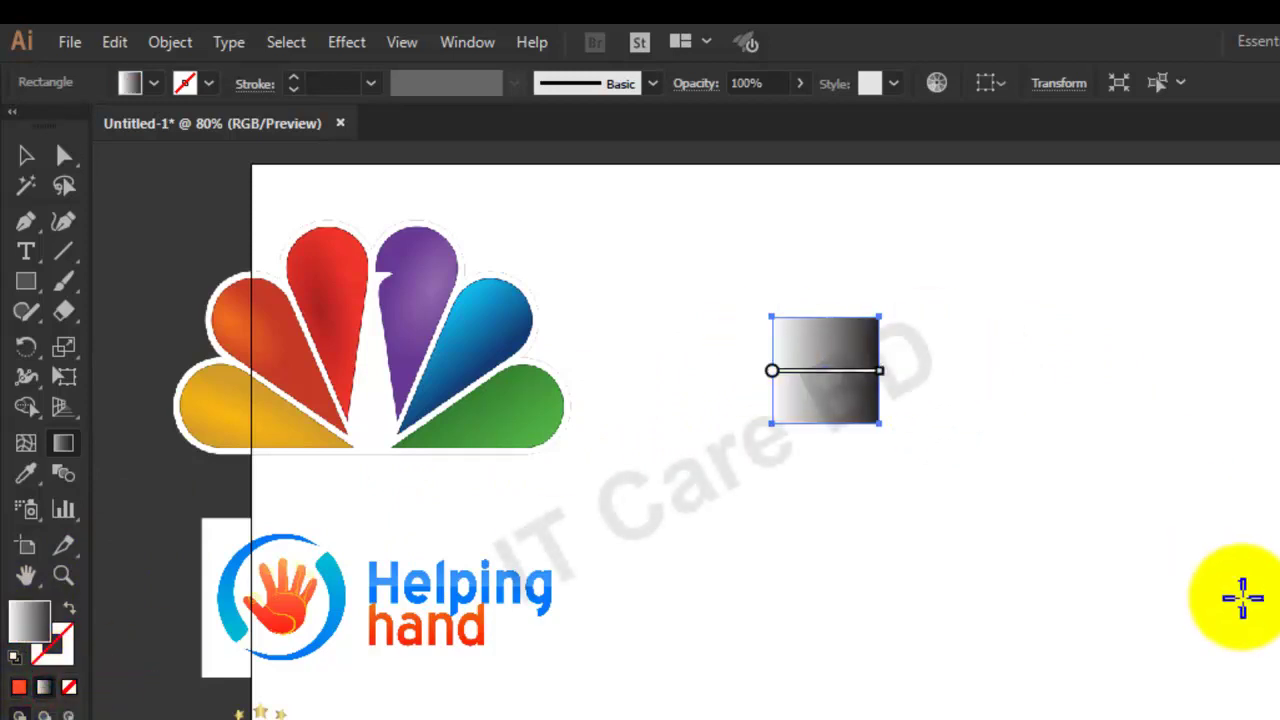
{"action": "left_click_drag", "start_coordinate": [816, 340], "coordinate": [925, 535]}
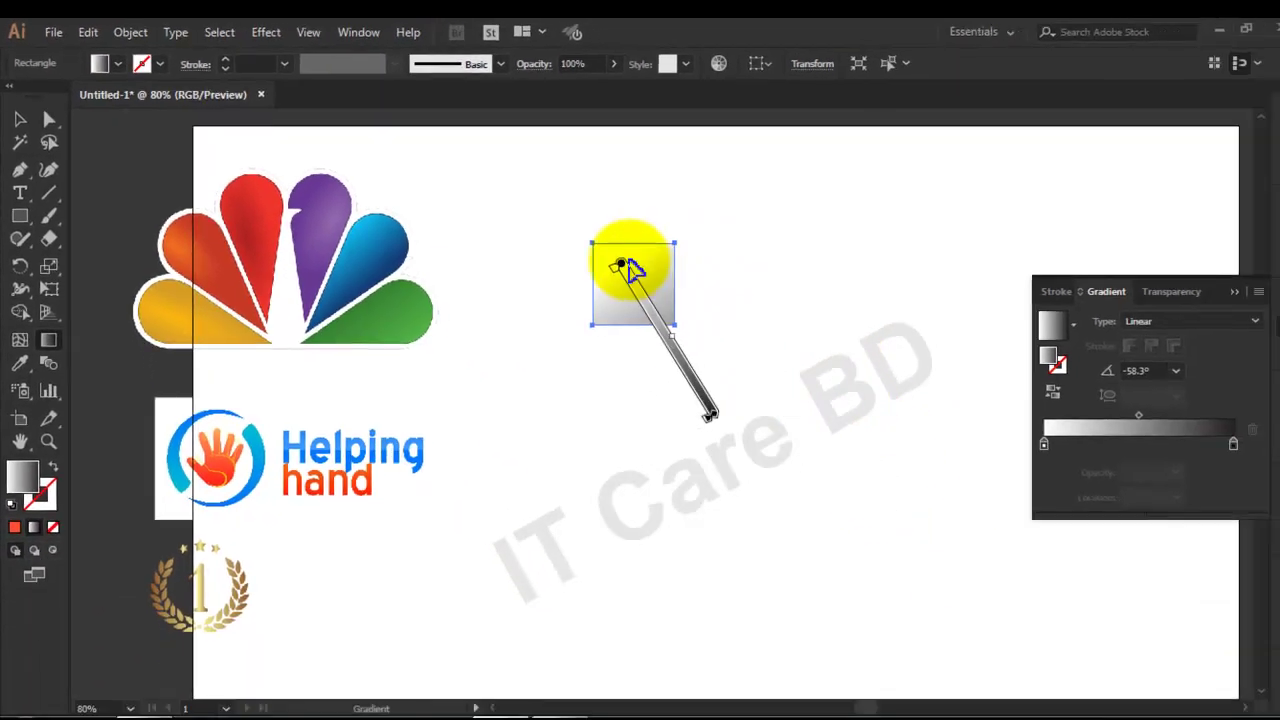
{"action": "left_click_drag", "start_coordinate": [650, 279], "coordinate": [855, 213]}
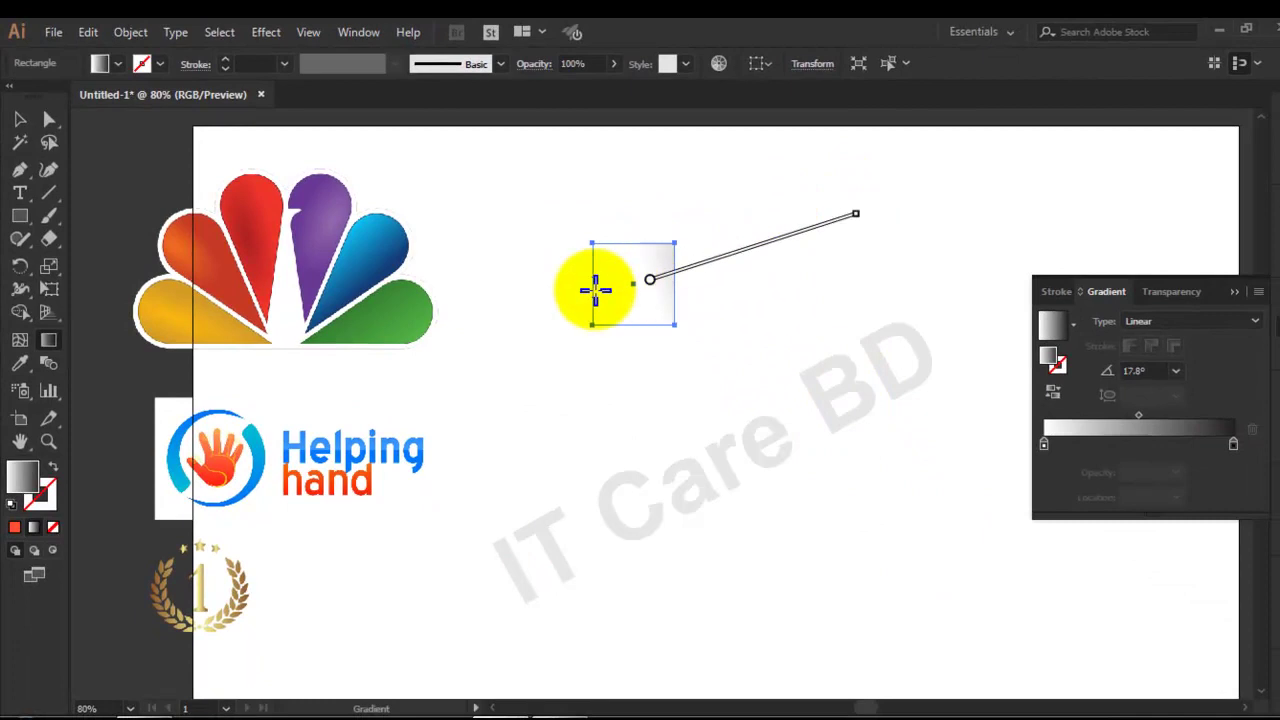
{"action": "left_click_drag", "start_coordinate": [628, 260], "coordinate": [646, 326]}
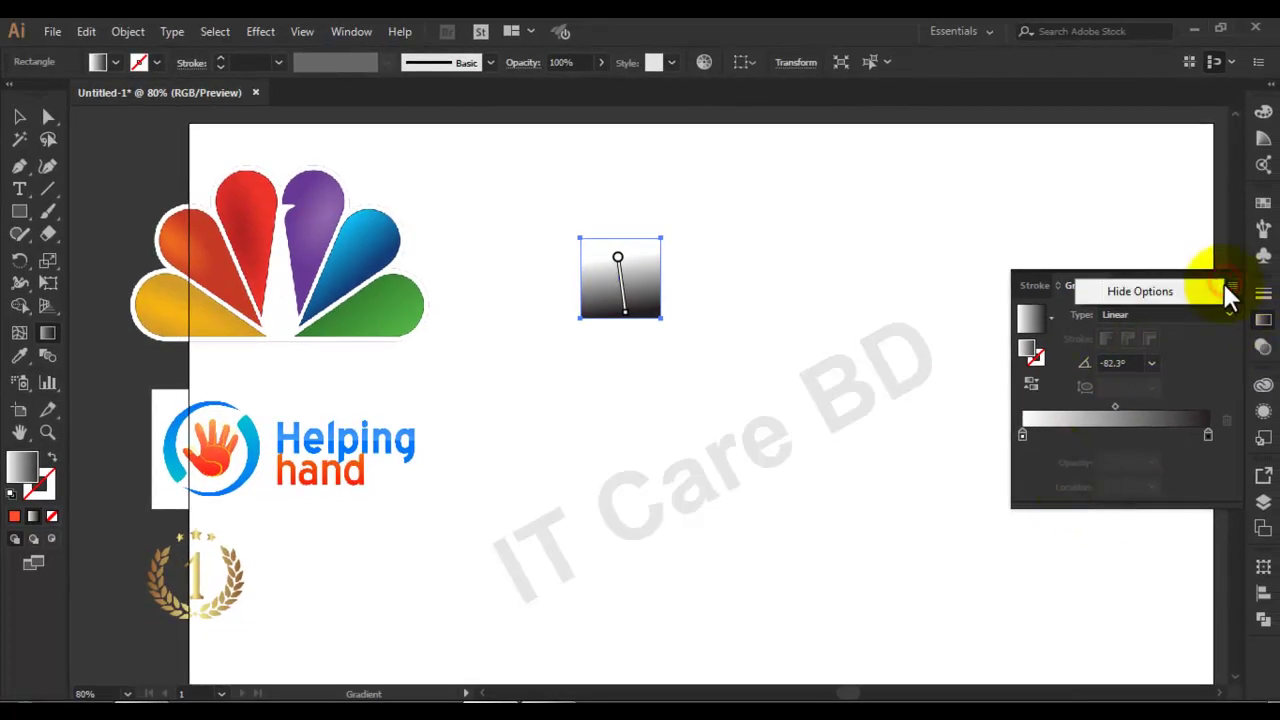
Step: Make the left gradient stop teal using RGB colour values
{"action": "left_click", "coordinate": [1021, 433]}
{"action": "double_click", "coordinate": [1021, 433]}
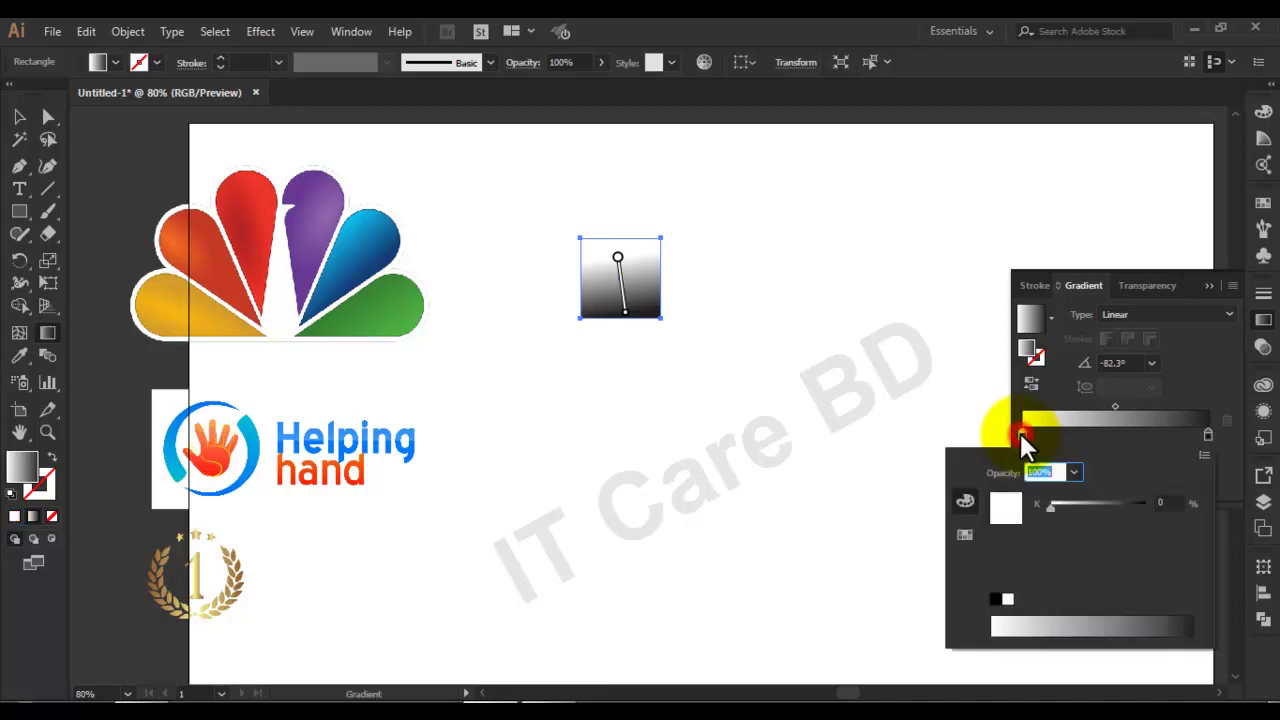
{"action": "left_click", "coordinate": [1207, 457]}
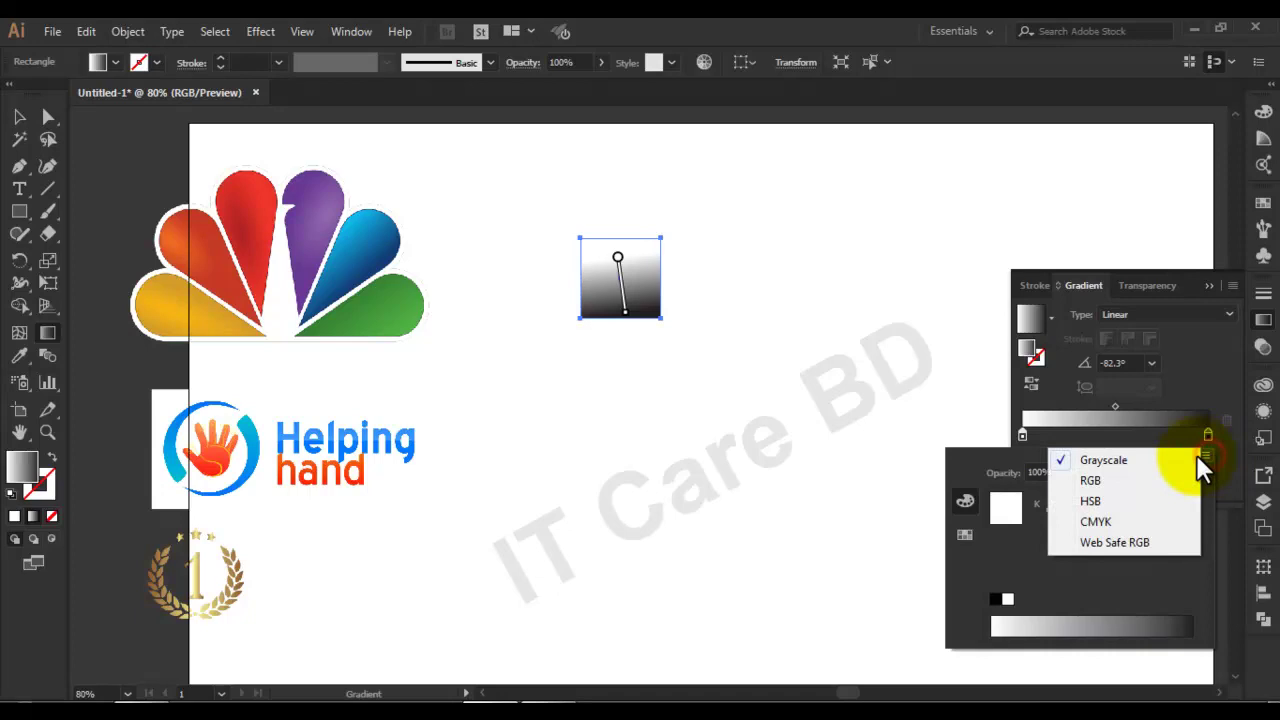
{"action": "left_click", "coordinate": [1090, 478]}
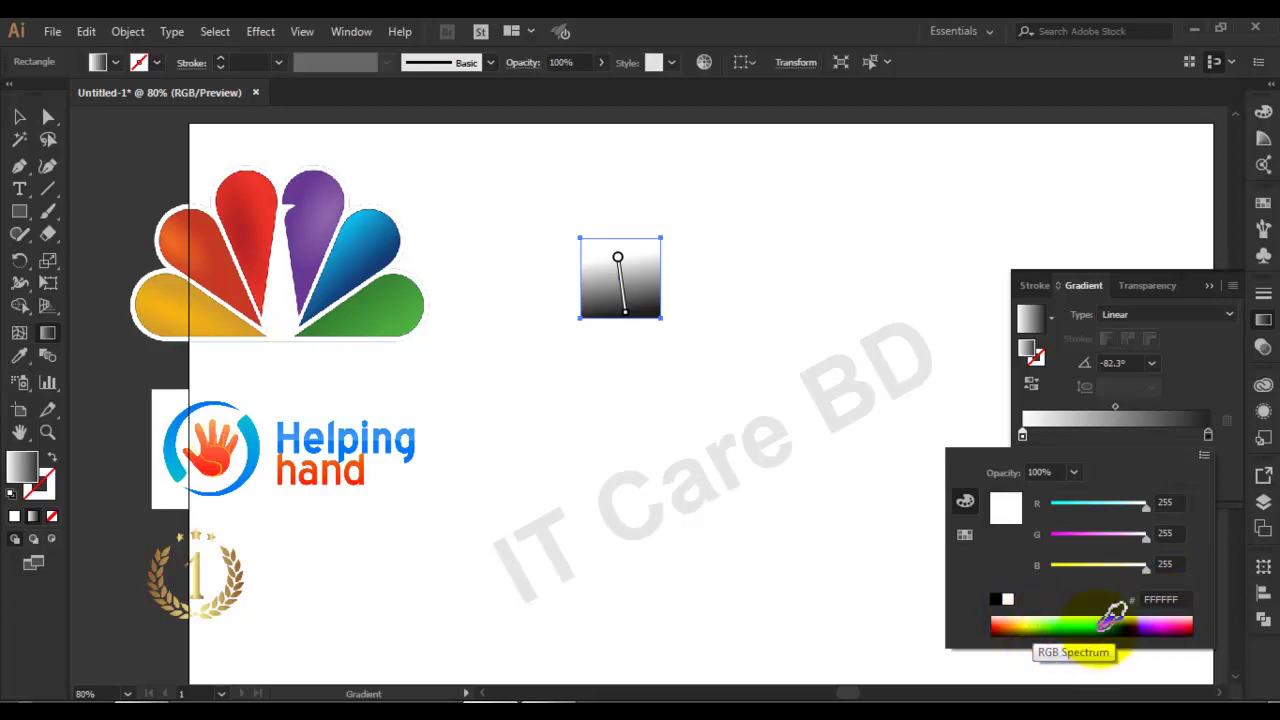
{"action": "left_click", "coordinate": [1101, 627]}
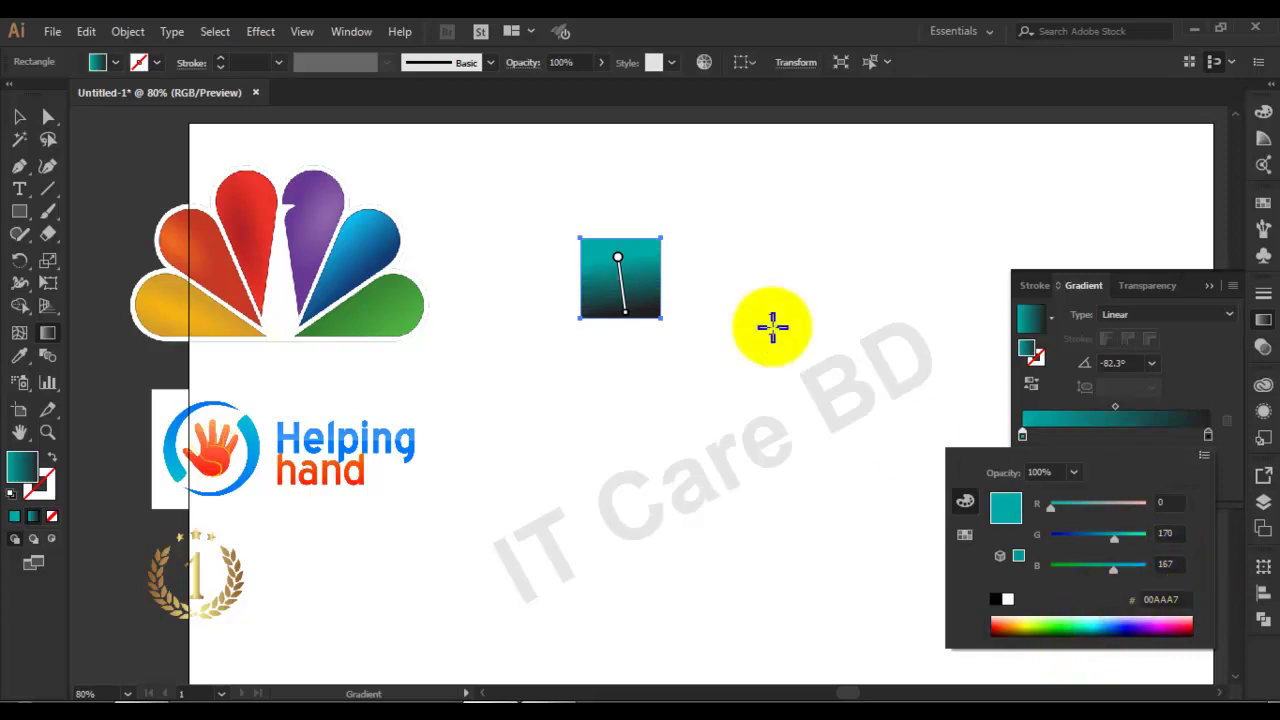
Step: Make the right gradient stop magenta (BF00A0) in RGB
{"action": "double_click", "coordinate": [1207, 438]}
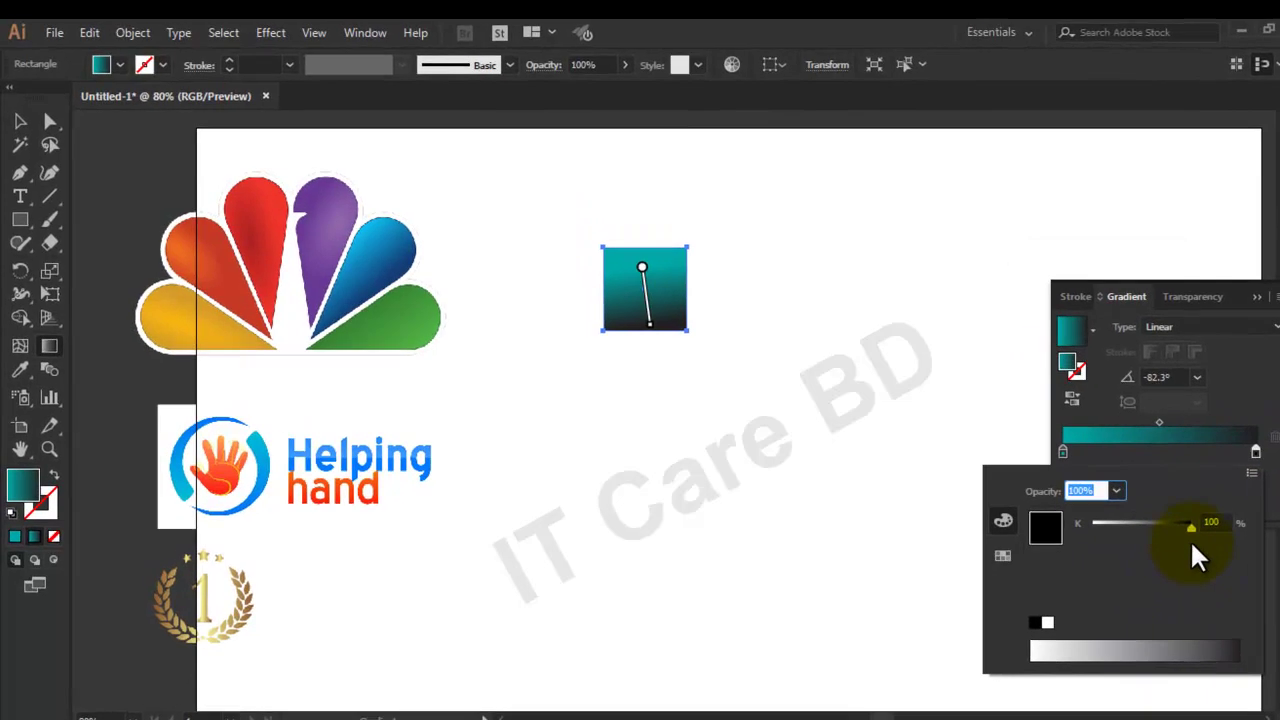
{"action": "left_click", "coordinate": [1258, 458]}
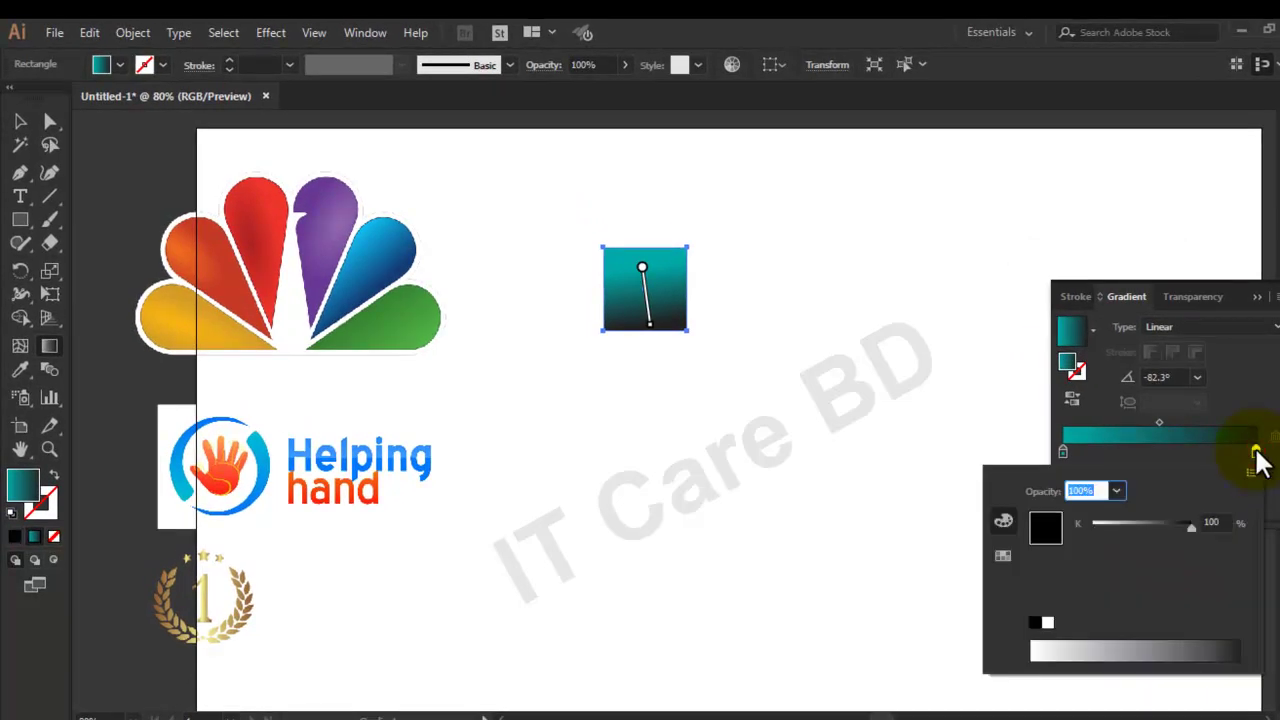
{"action": "left_click", "coordinate": [1252, 473]}
{"action": "left_click", "coordinate": [1157, 498]}
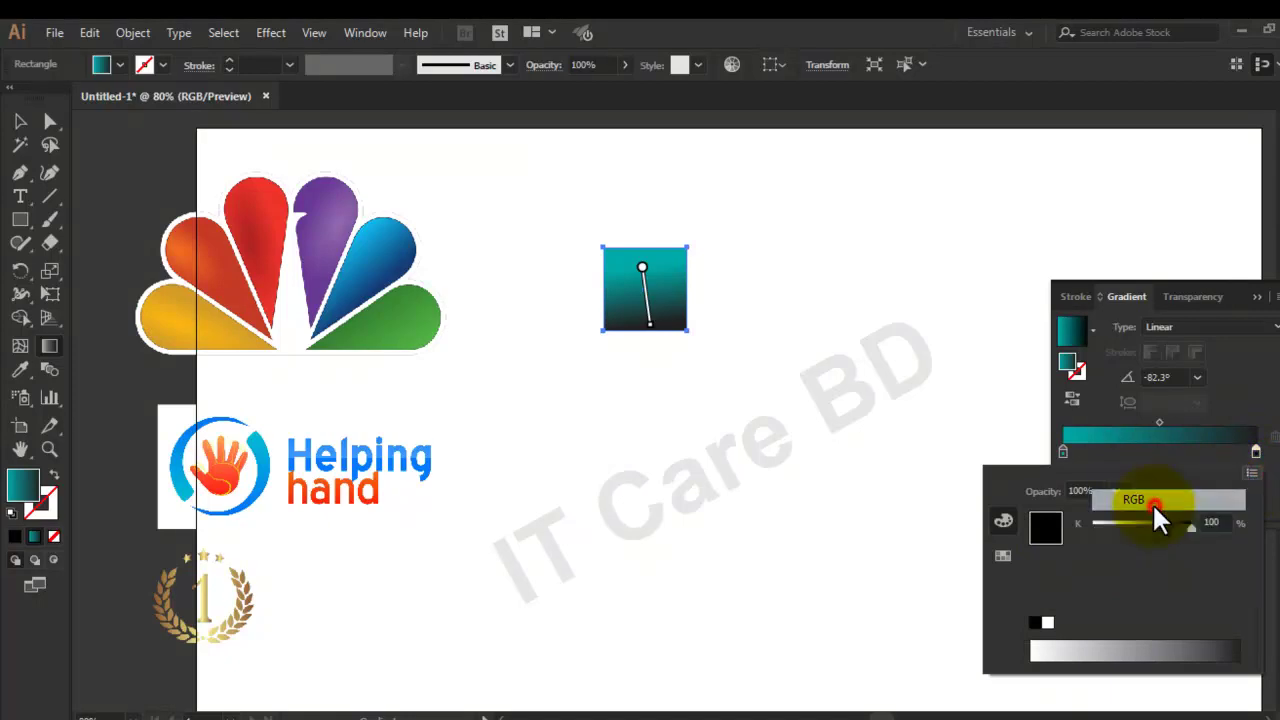
{"action": "left_click", "coordinate": [1226, 648]}
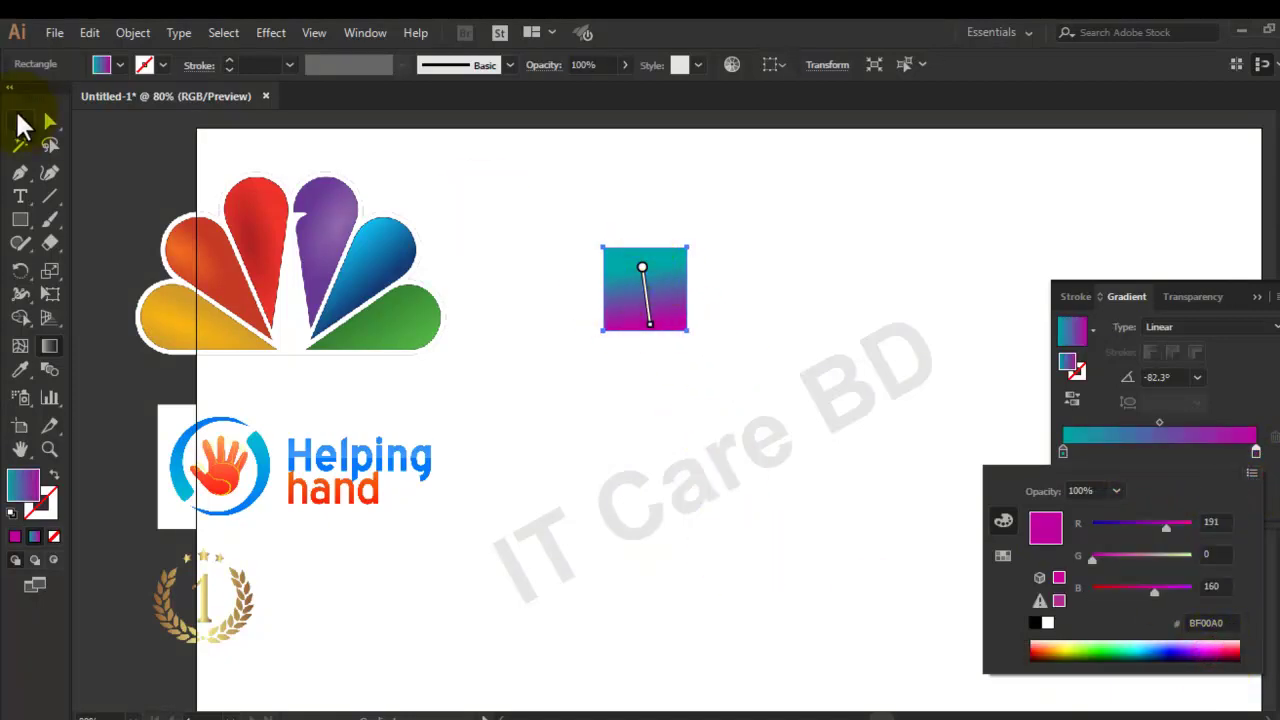
{"action": "key", "text": "Escape"}
{"action": "left_click", "coordinate": [780, 393]}
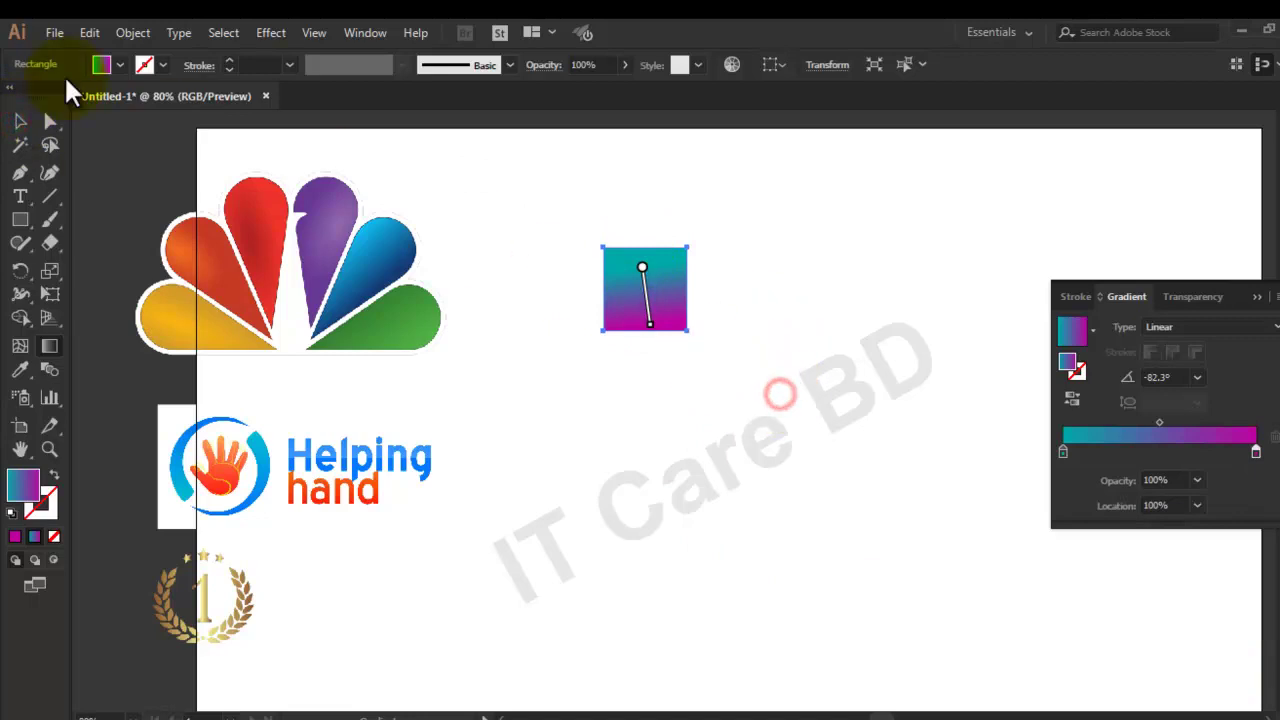
{"action": "left_click", "coordinate": [30, 120]}
{"action": "left_click", "coordinate": [300, 260], "text": "shift"}
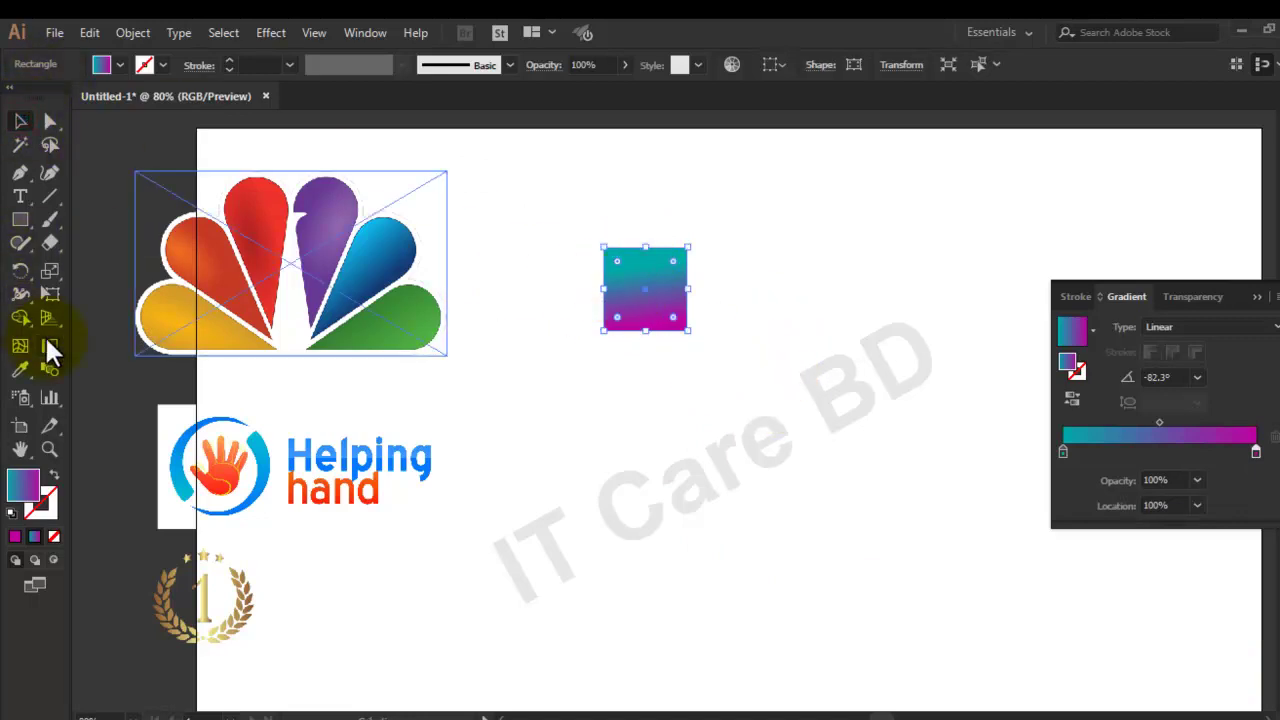
Step: Redirect the square's gradient to run left to right
{"action": "left_click", "coordinate": [49, 346]}
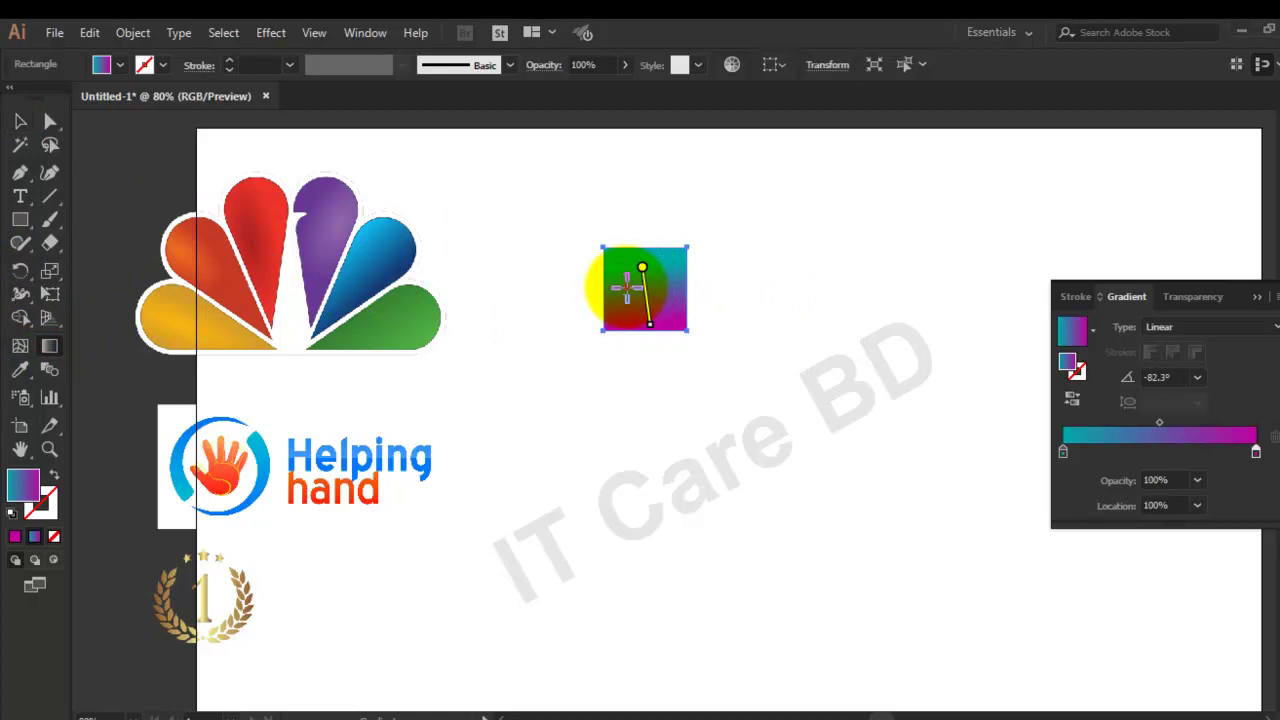
{"action": "left_click_drag", "start_coordinate": [627, 291], "coordinate": [735, 276]}
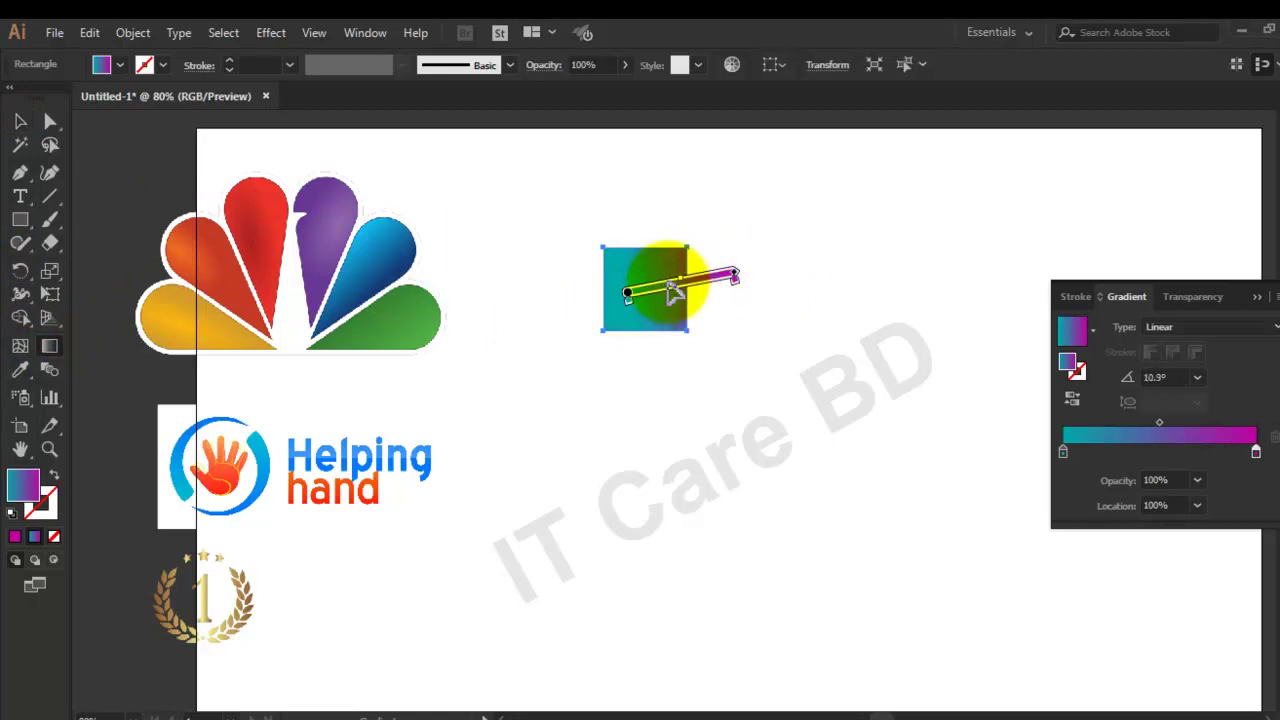
{"action": "left_click", "coordinate": [20, 121]}
{"action": "left_click_drag", "start_coordinate": [651, 301], "coordinate": [578, 479]}
Step: Delete the gradient square and shift the Helping hand logo slightly left
{"action": "right_click", "coordinate": [660, 475]}
{"action": "left_click", "coordinate": [580, 437]}
{"action": "key", "text": "Delete"}
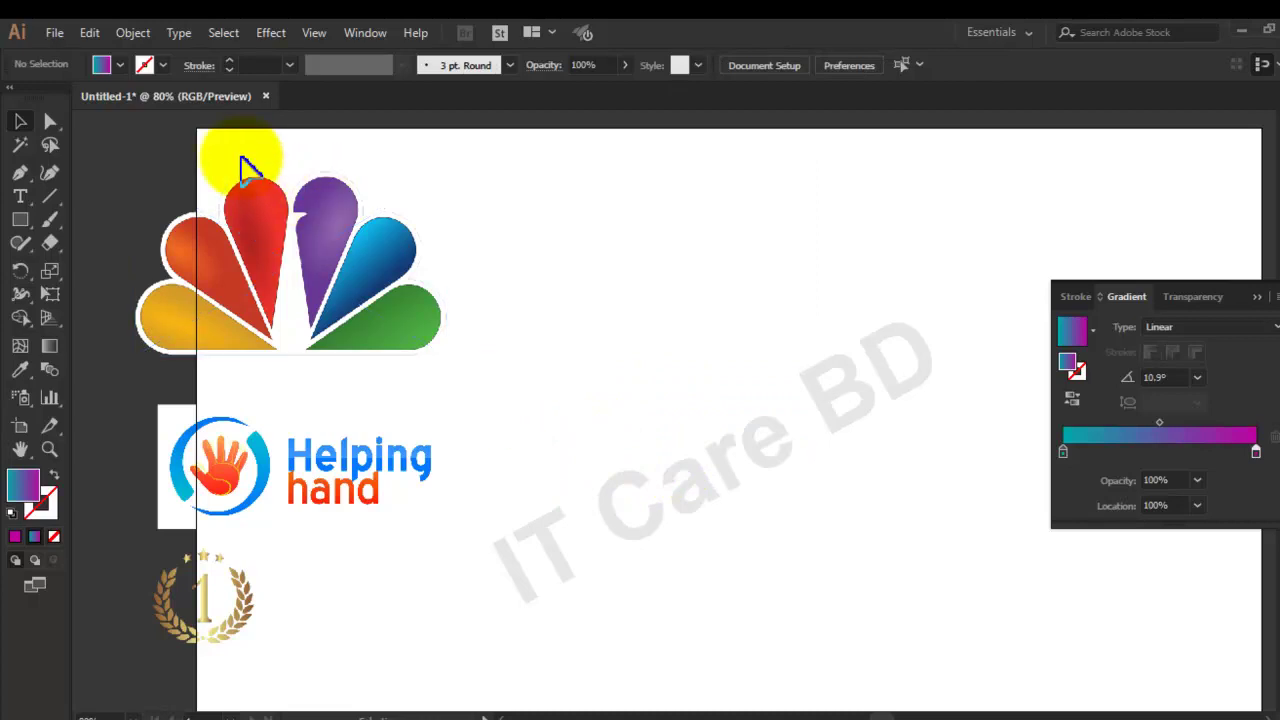
{"action": "mouse_move", "coordinate": [290, 470]}
{"action": "left_mouse_down"}
{"action": "mouse_move", "coordinate": [268, 468]}
{"action": "mouse_move", "coordinate": [458, 452]}
{"action": "mouse_move", "coordinate": [255, 466]}
{"action": "left_mouse_up"}
Step: Alt-drag a copy of the Helping hand logo to the middle of the artboard
{"action": "left_click", "coordinate": [268, 463]}
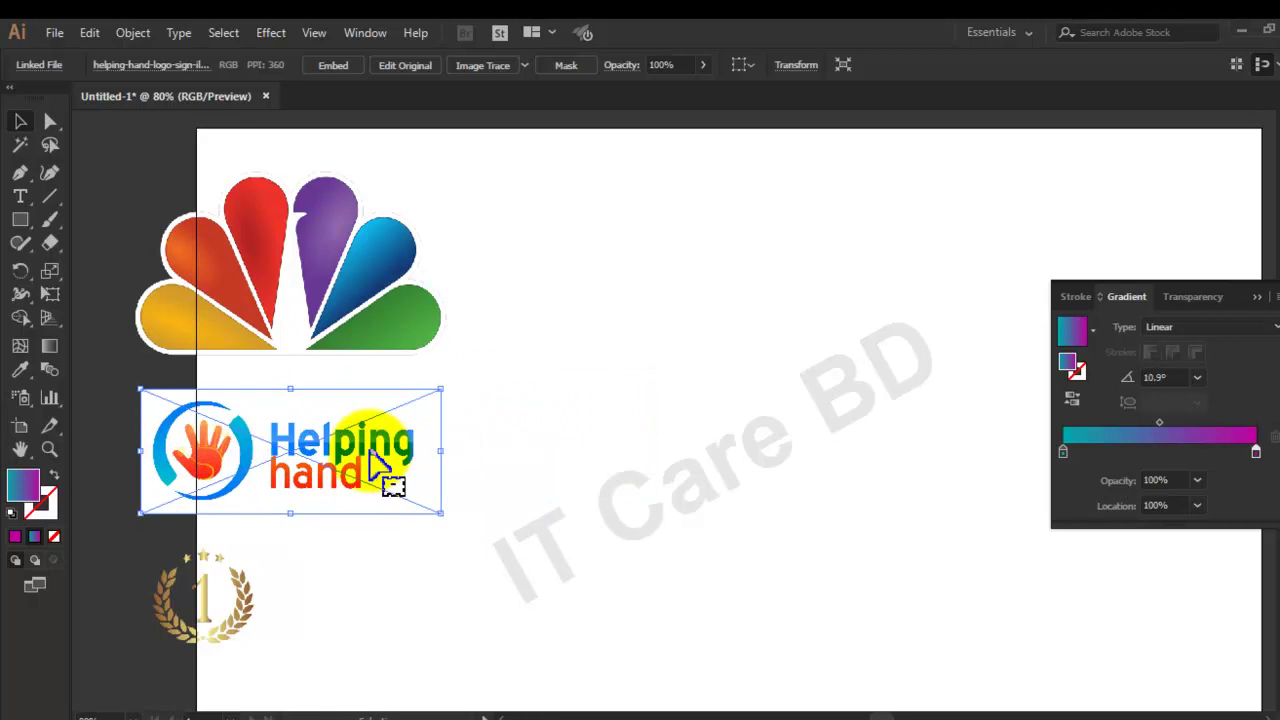
{"action": "key", "text": "ctrl+plus"}
{"action": "key", "text": "ctrl+plus"}
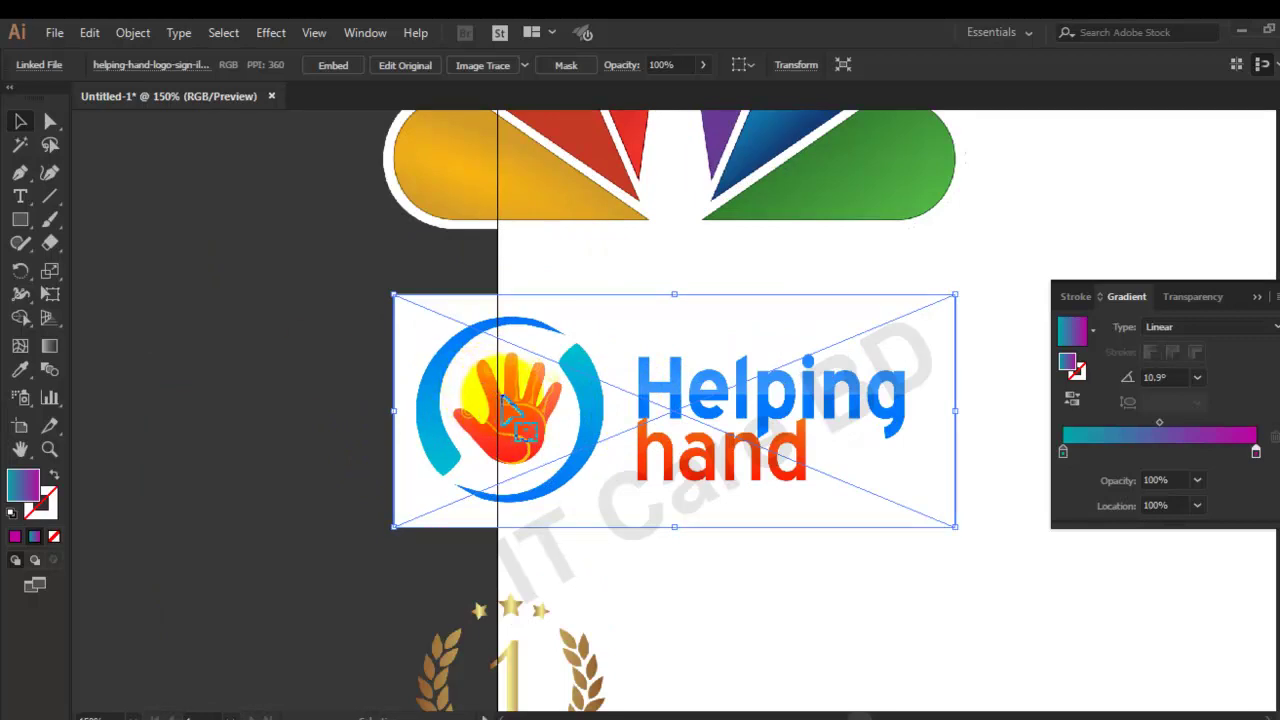
{"action": "left_click_drag", "start_coordinate": [527, 425], "coordinate": [1070, 440]}
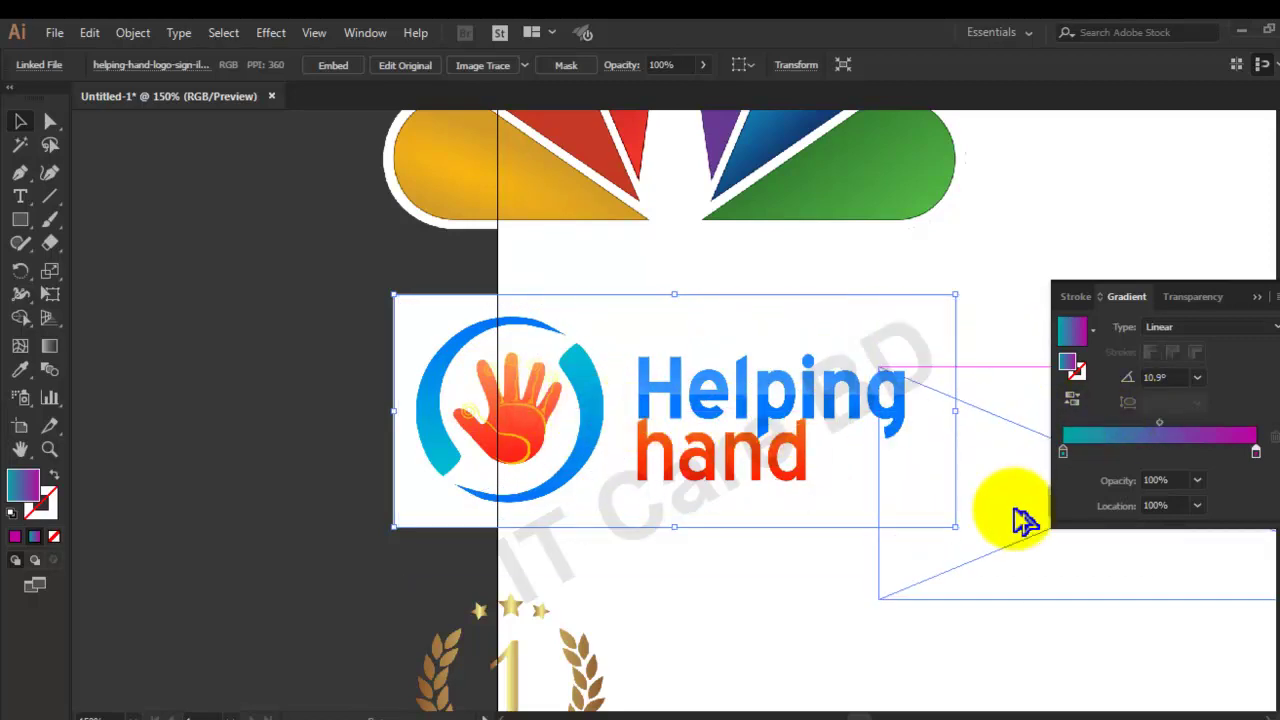
{"action": "left_click_drag", "start_coordinate": [1070, 440], "coordinate": [1066, 616]}
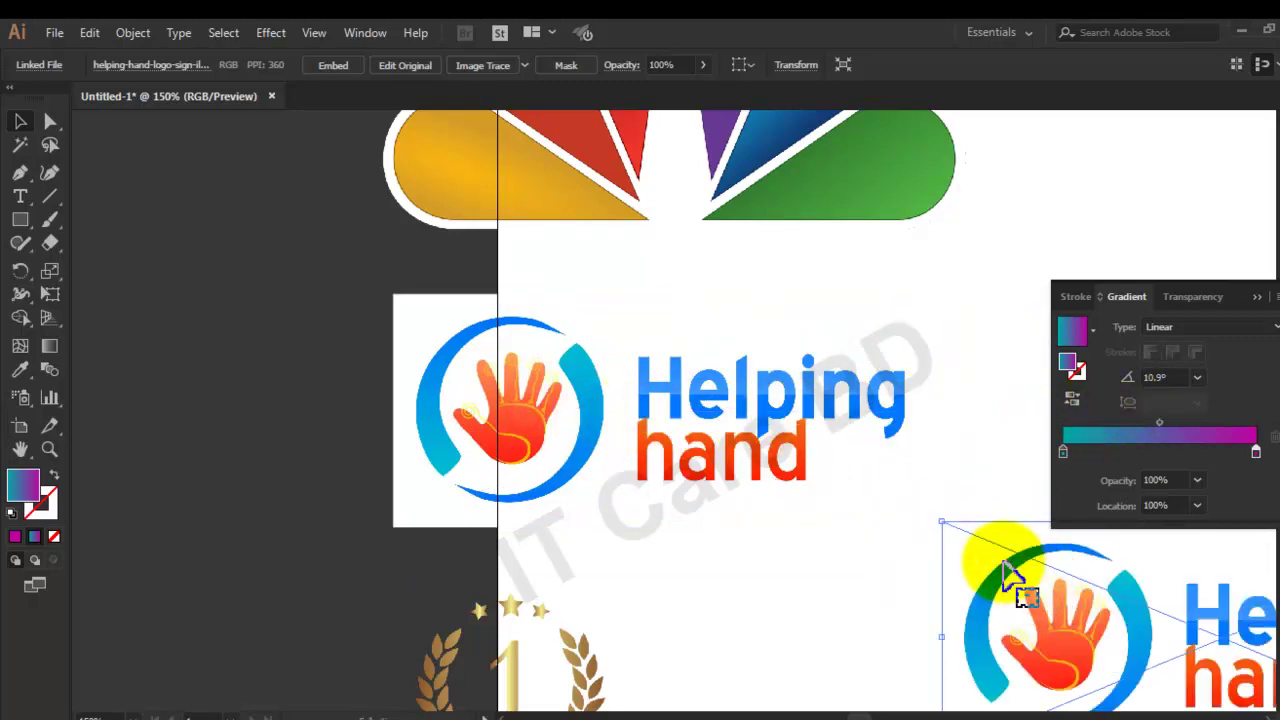
{"action": "key", "text": "ctrl+minus"}
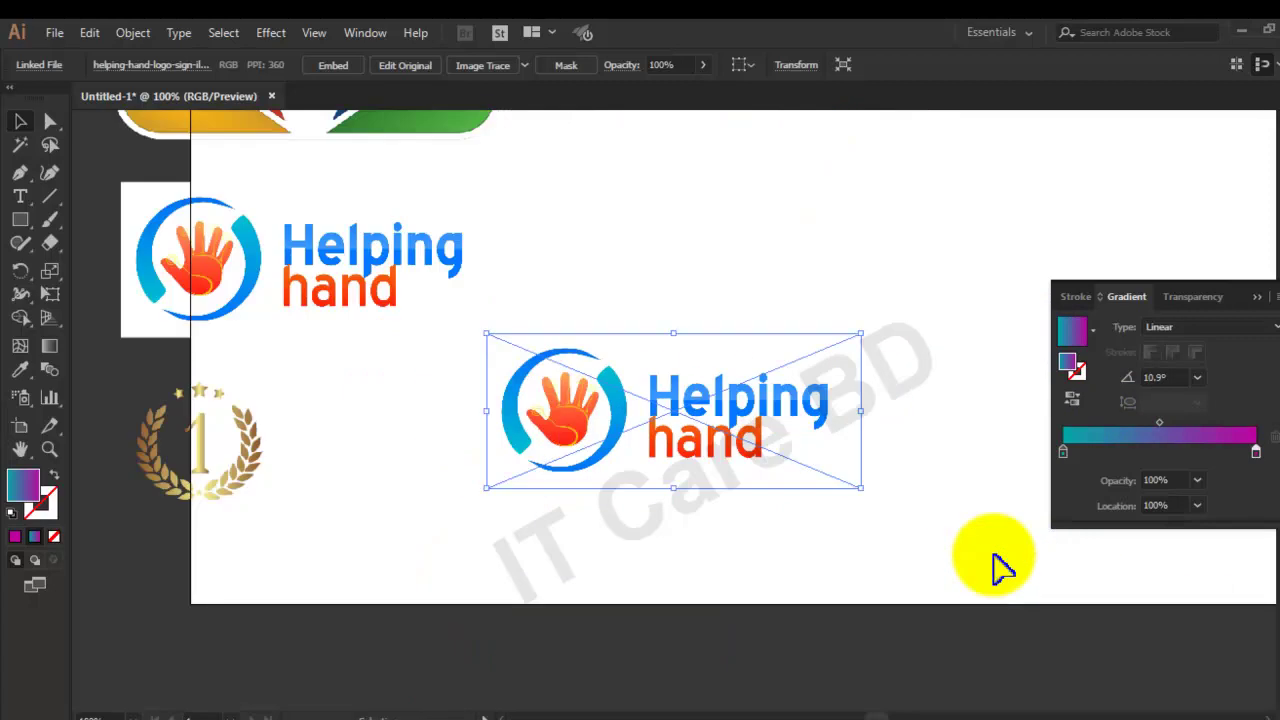
Step: Draw two small stacked squares by the laurel medal, filling the lower one magenta
{"action": "left_click", "coordinate": [22, 222]}
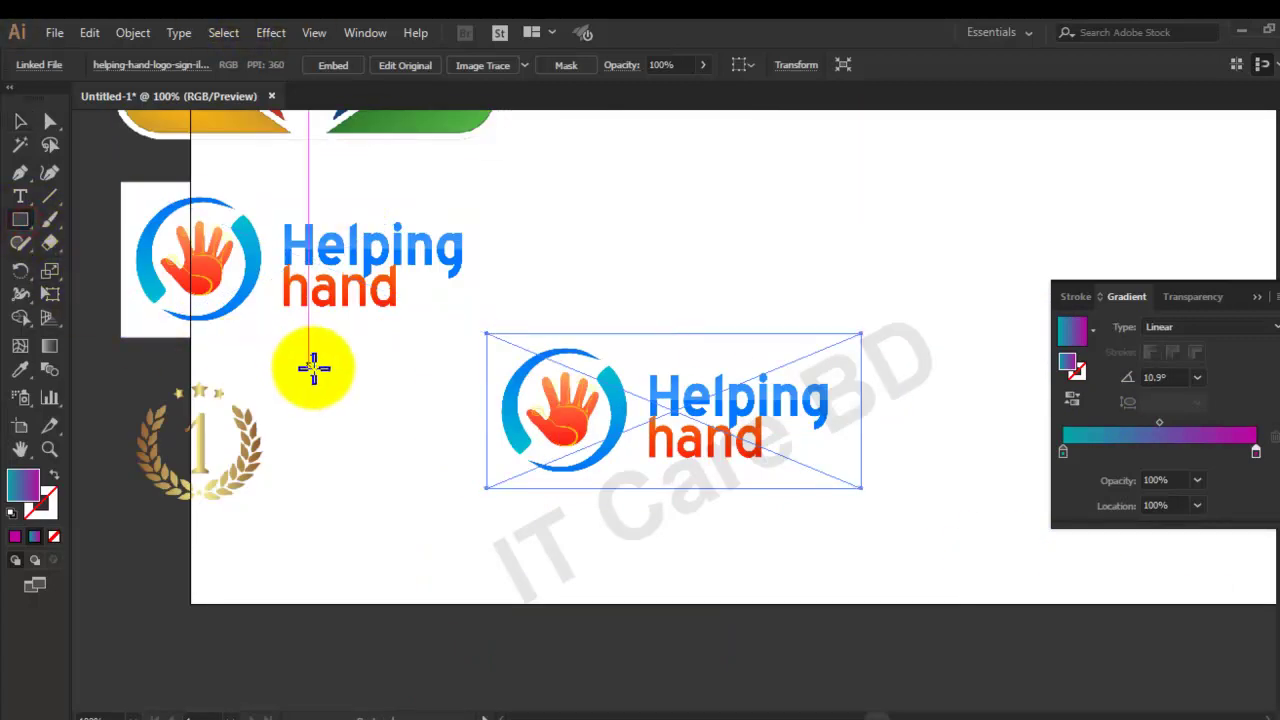
{"action": "left_click_drag", "start_coordinate": [330, 395], "coordinate": [374, 436]}
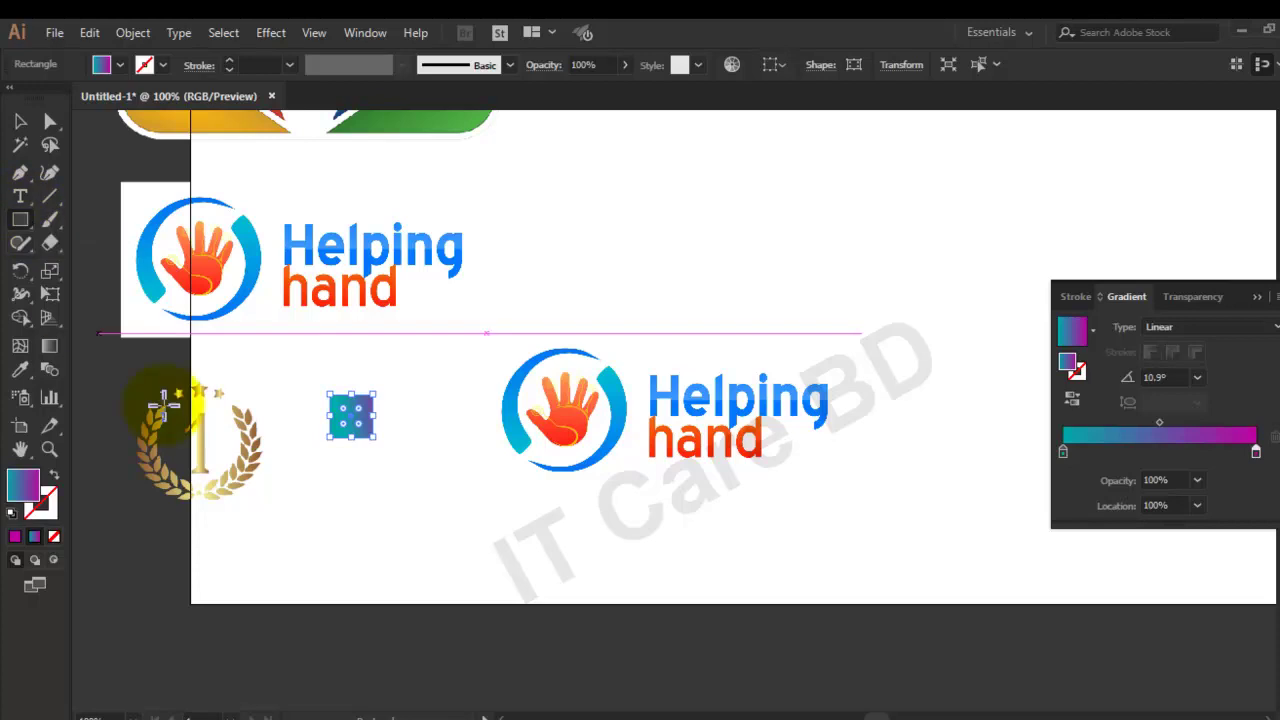
{"action": "left_click_drag", "start_coordinate": [329, 465], "coordinate": [371, 507]}
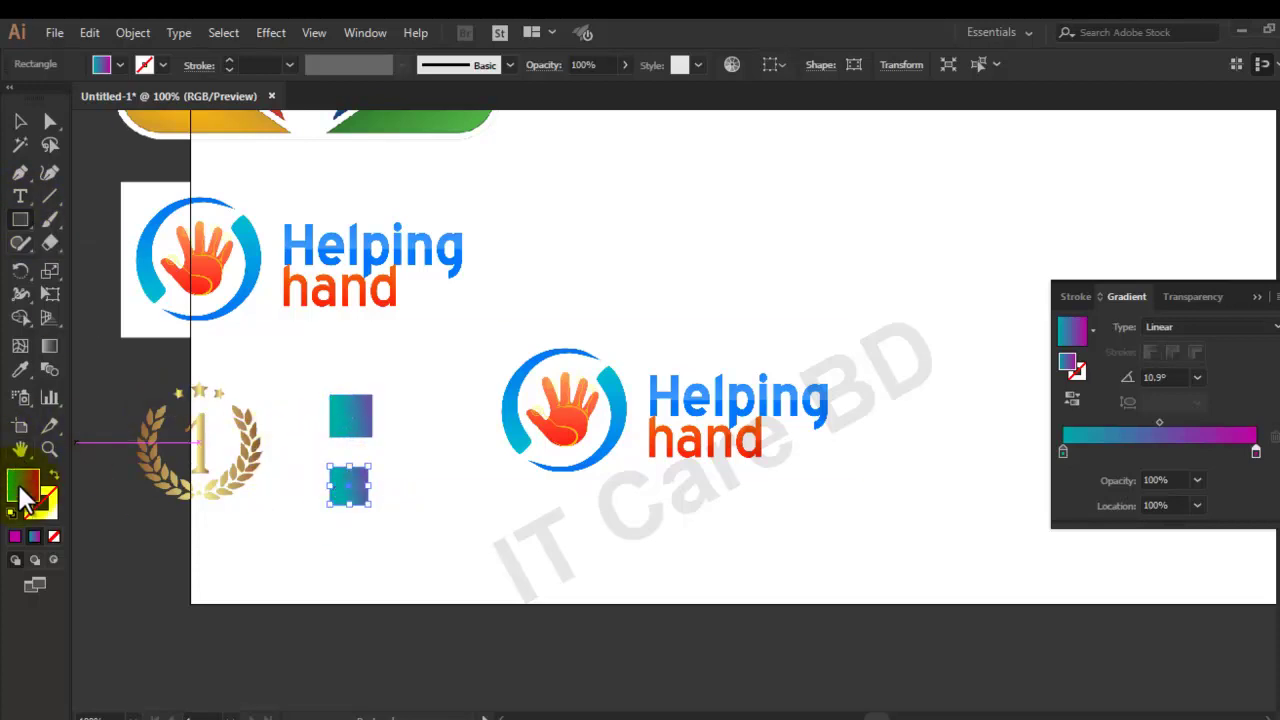
{"action": "left_click", "coordinate": [15, 537]}
Step: Recolour the upper square with the light blue of the Helping text
{"action": "left_click", "coordinate": [20, 121]}
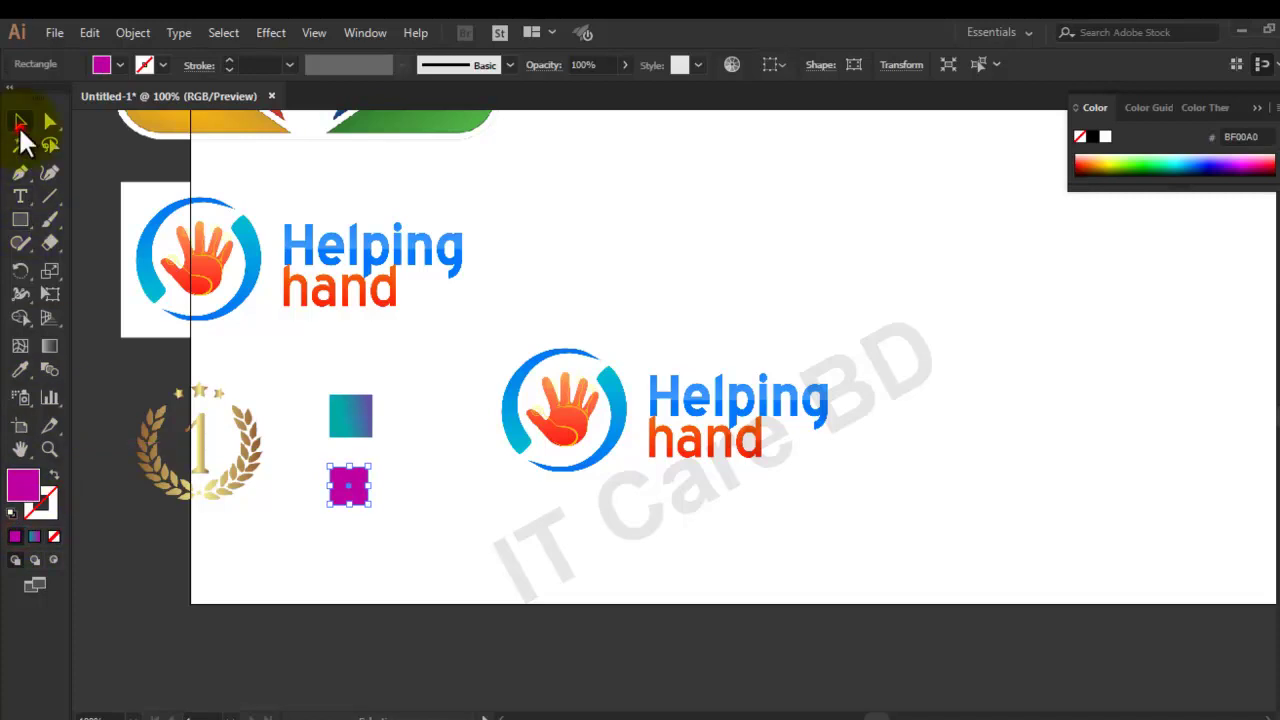
{"action": "left_click", "coordinate": [352, 425]}
{"action": "left_click", "coordinate": [228, 440], "text": "shift"}
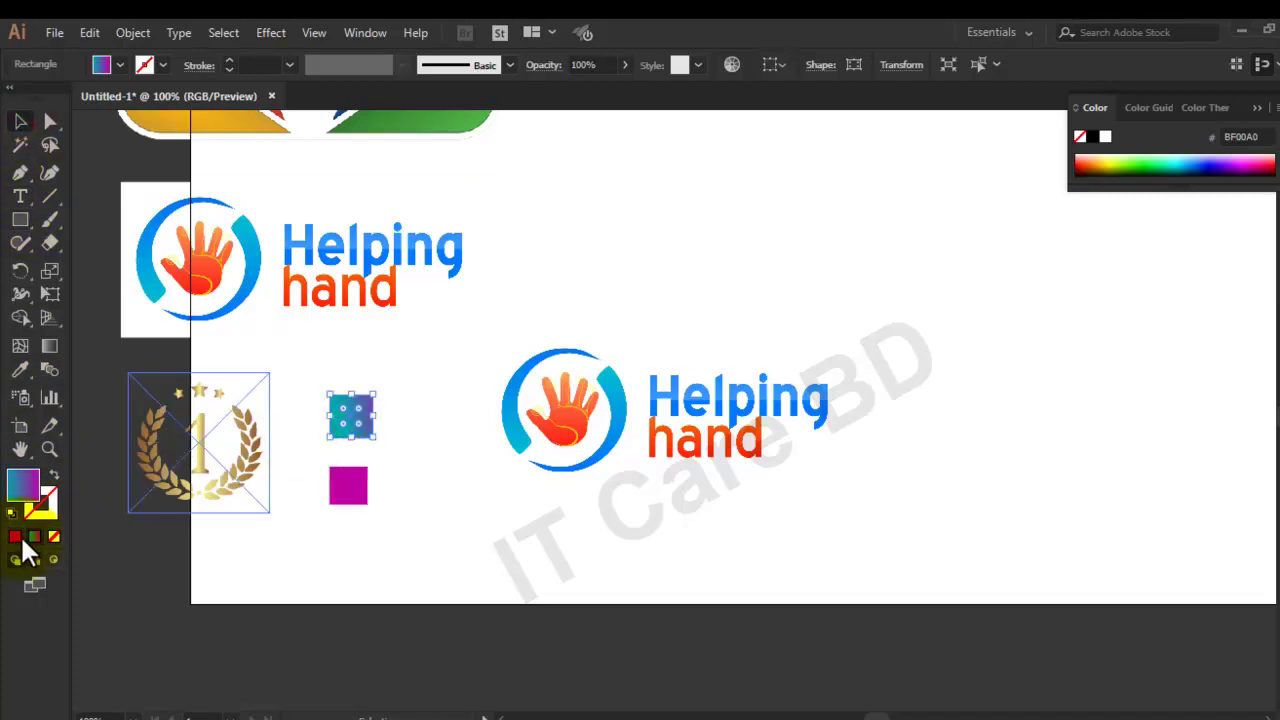
{"action": "left_click", "coordinate": [15, 537]}
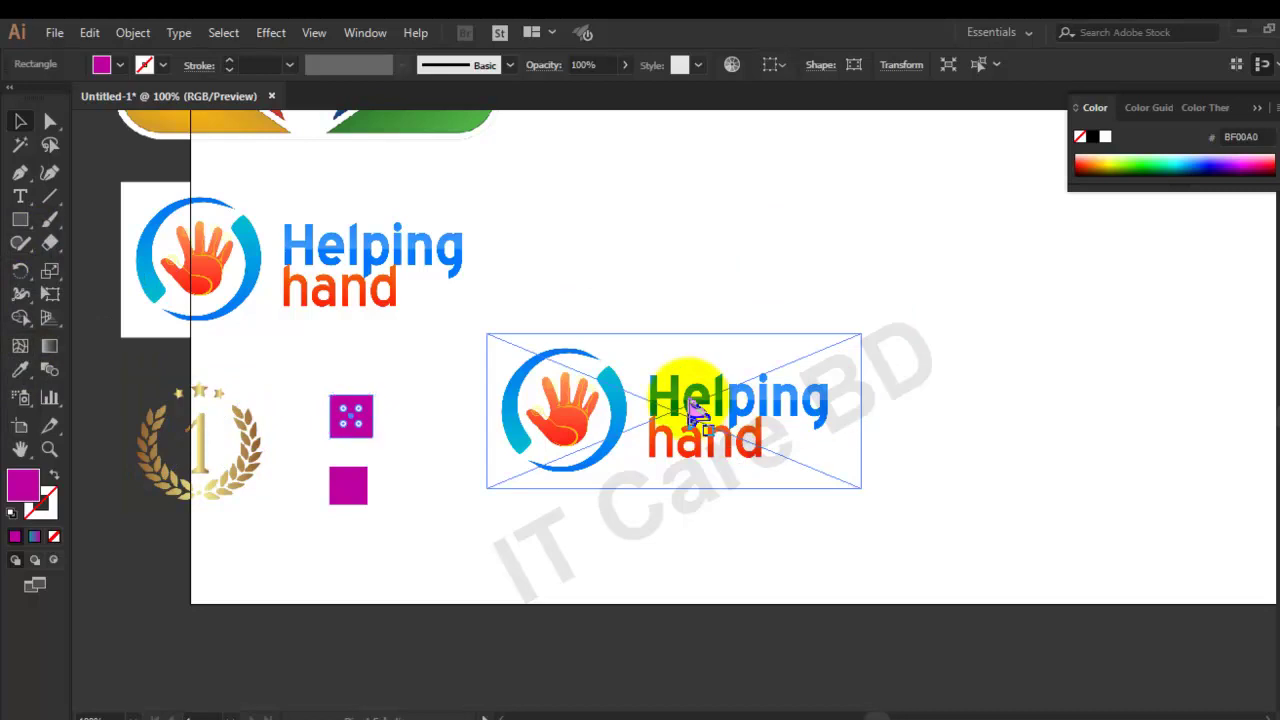
{"action": "key", "text": "ctrl+plus"}
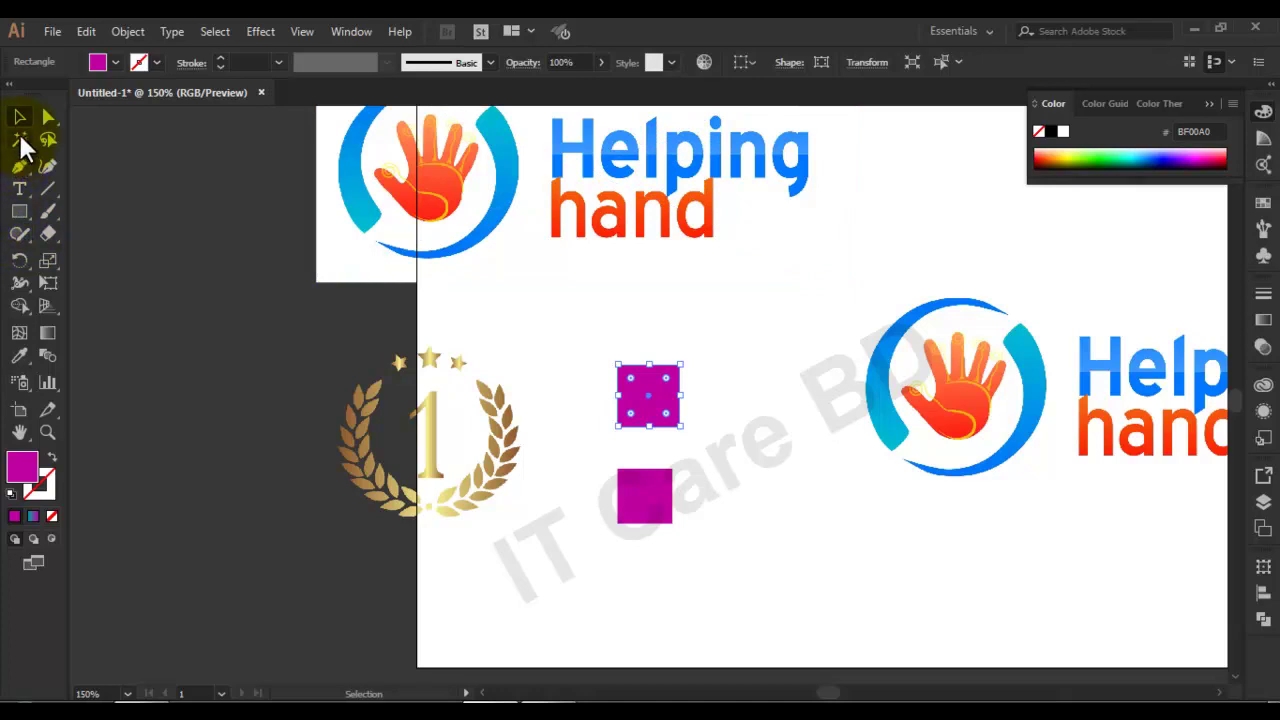
{"action": "left_click", "coordinate": [20, 118]}
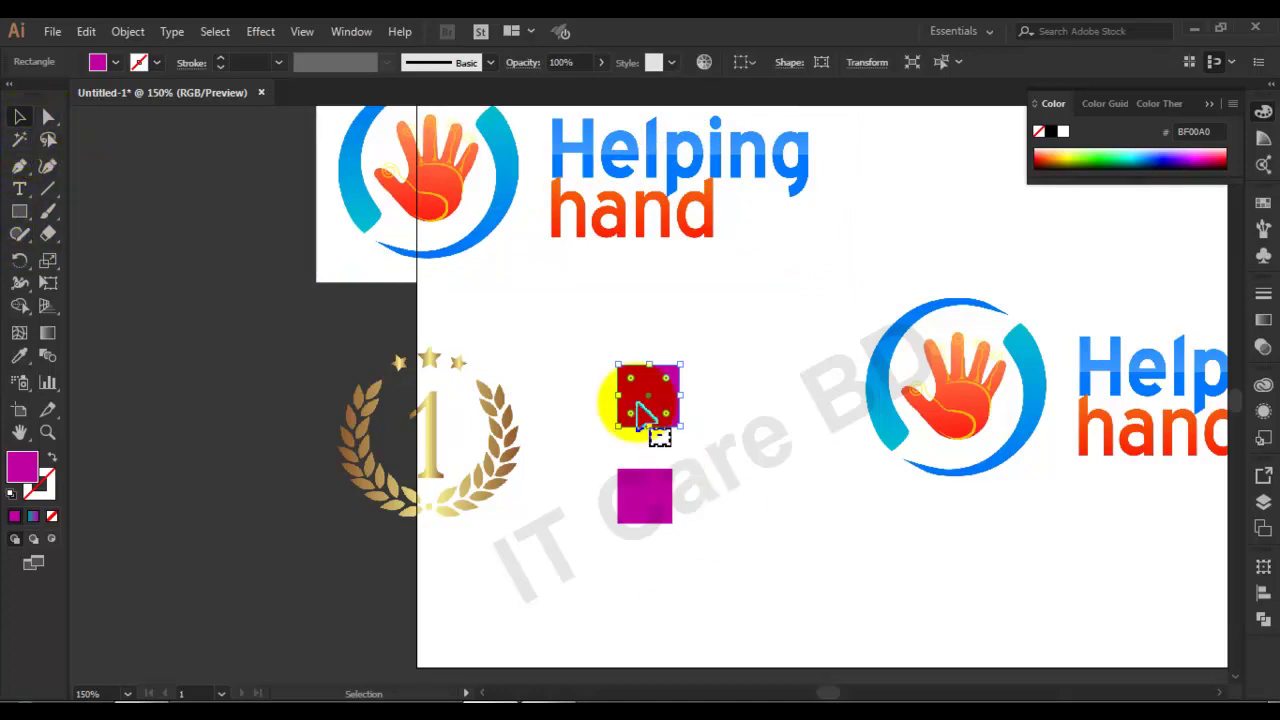
{"action": "left_click", "coordinate": [19, 357]}
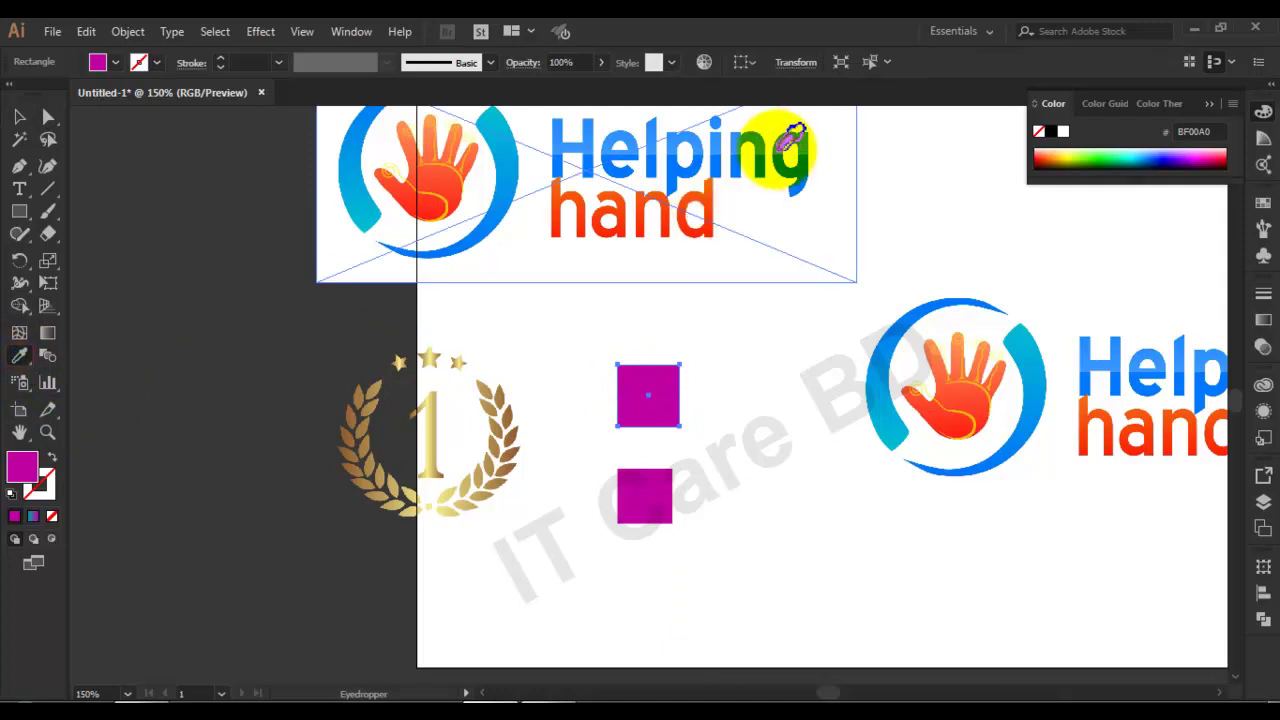
{"action": "left_click", "coordinate": [786, 146]}
Step: Give the lower square the logo's deeper blue 0278FE and stack it beneath the upper one
{"action": "left_click", "coordinate": [20, 118]}
{"action": "left_click", "coordinate": [650, 505]}
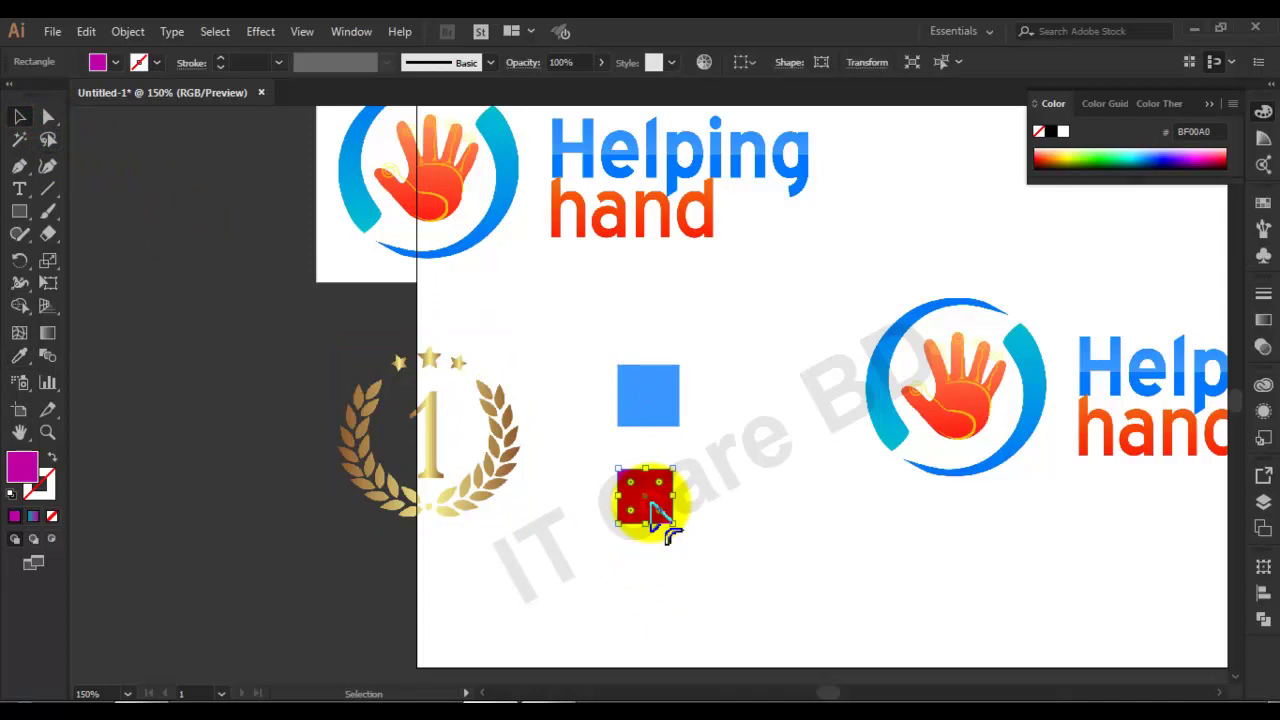
{"action": "left_click", "coordinate": [19, 355]}
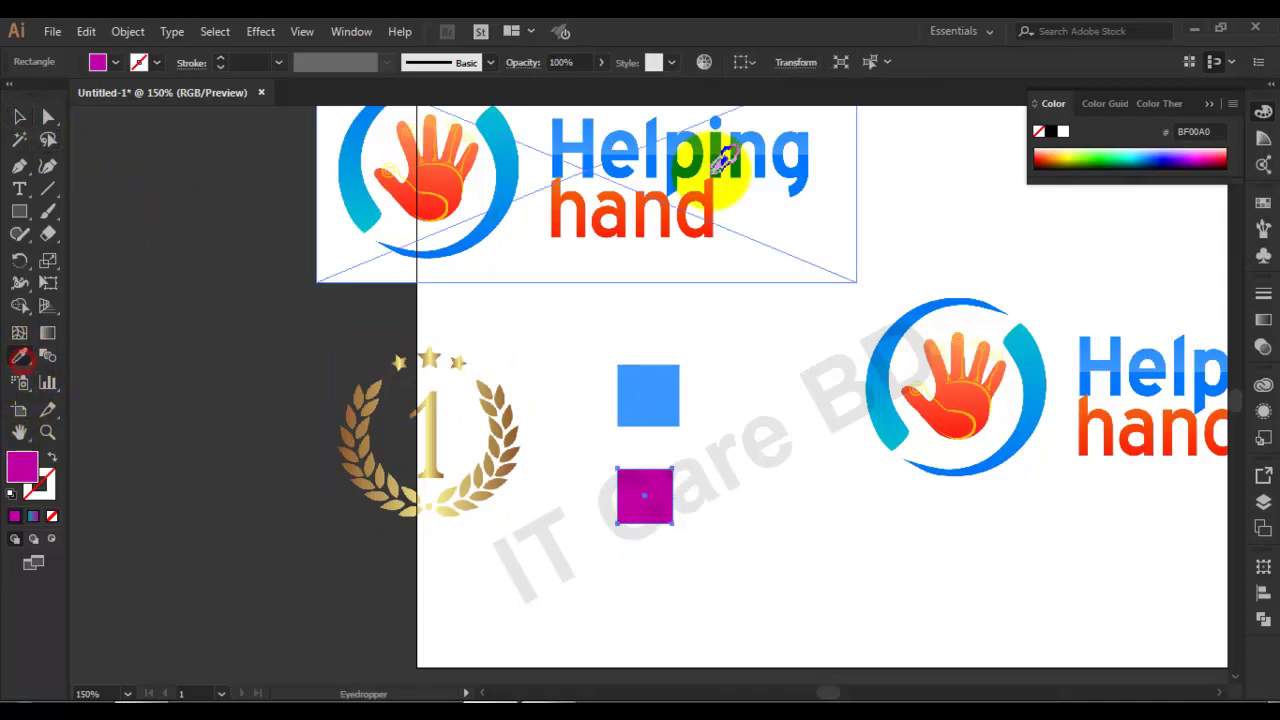
{"action": "left_click", "coordinate": [806, 184]}
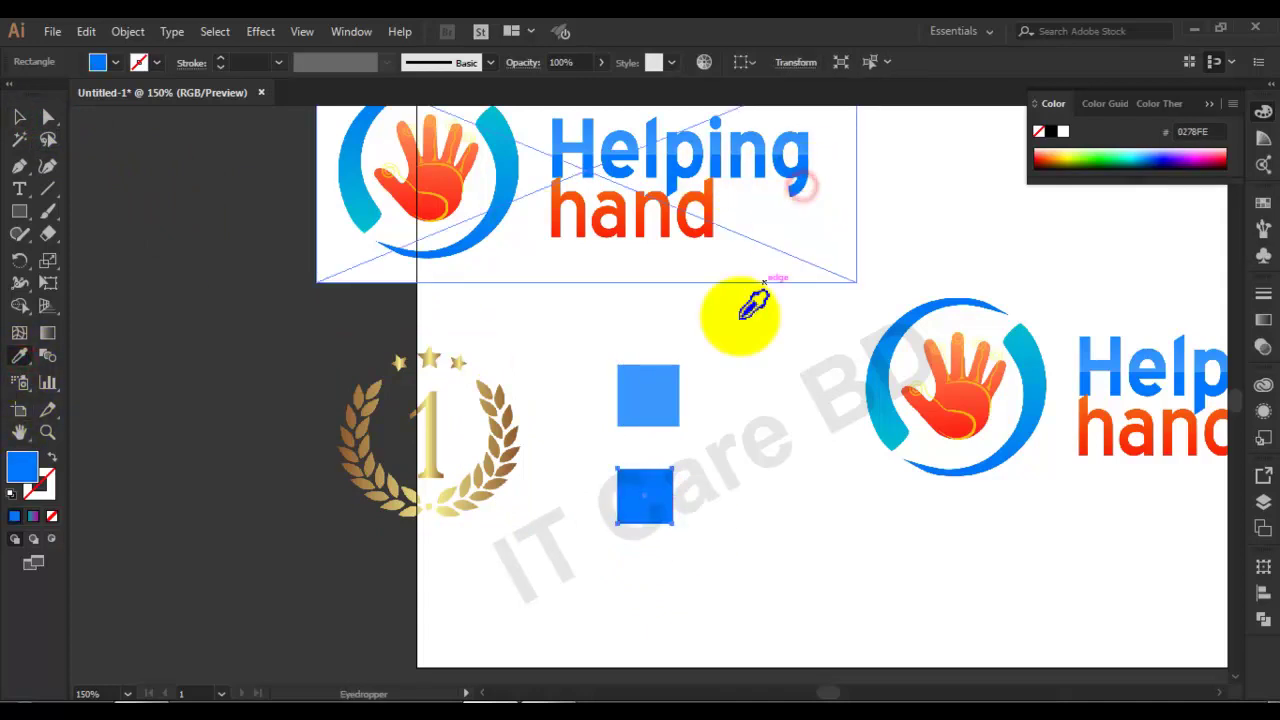
{"action": "left_click", "coordinate": [19, 116]}
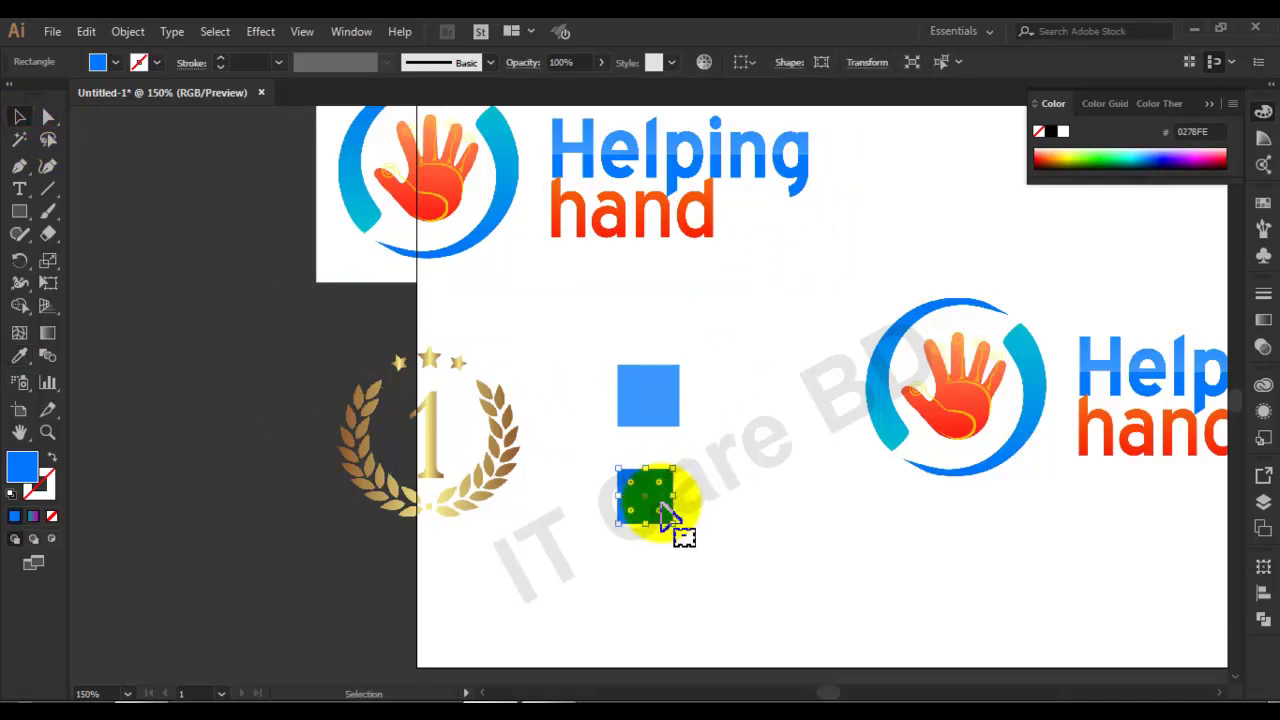
{"action": "left_click", "coordinate": [708, 486]}
{"action": "left_click_drag", "start_coordinate": [668, 517], "coordinate": [668, 485]}
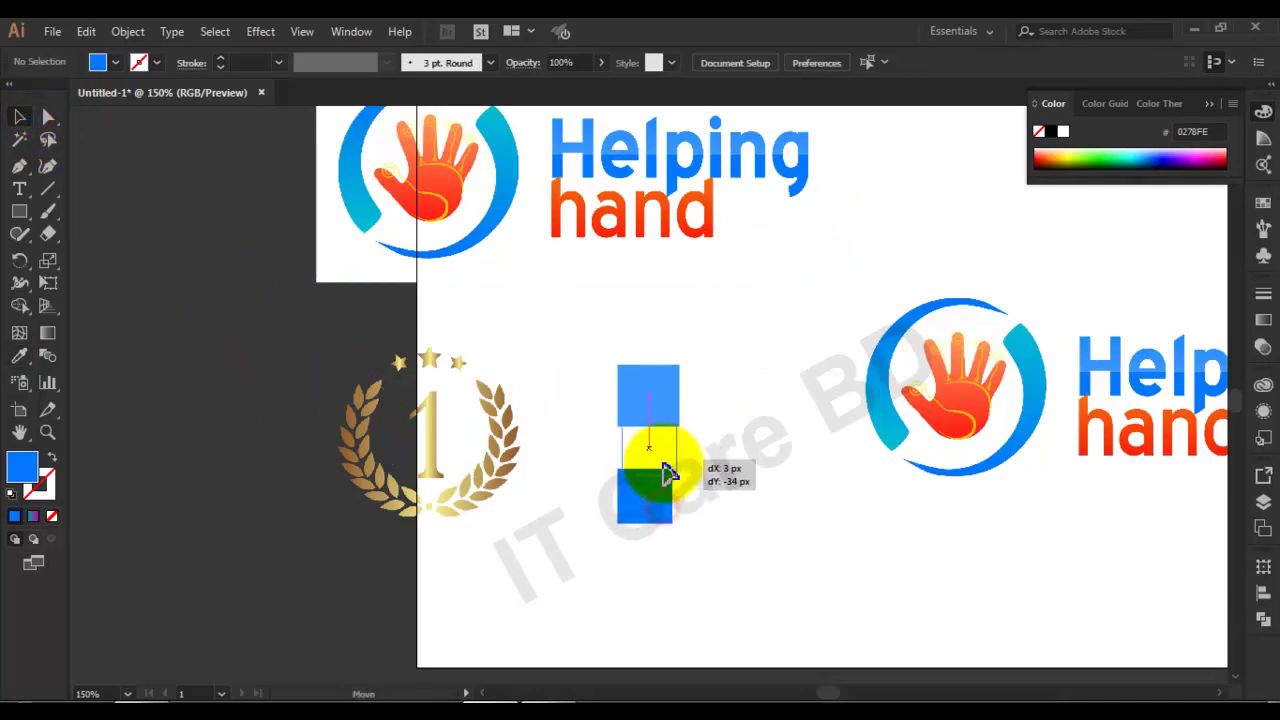
{"action": "key", "text": "ctrl+minus"}
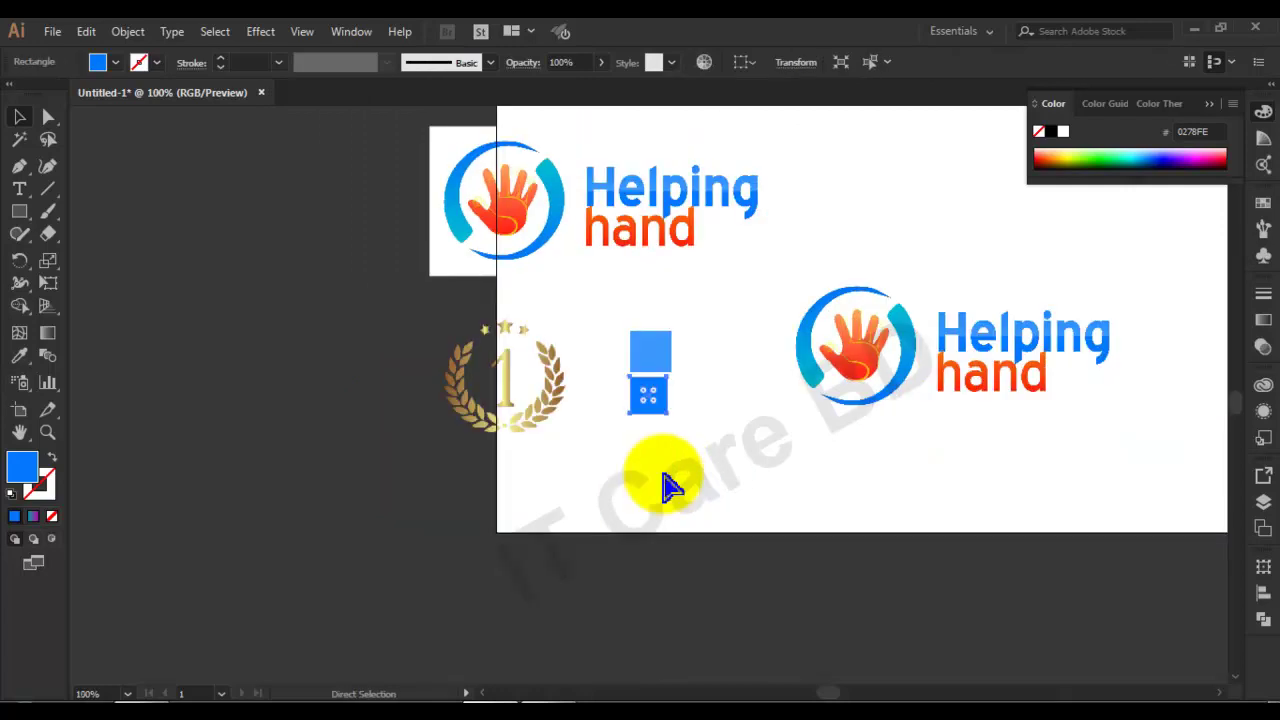
{"action": "key", "text": "ctrl+minus"}
Step: Move the middle Helping hand logo copy up-right and enlarge it to 432 px wide
{"action": "left_click_drag", "start_coordinate": [922, 358], "coordinate": [550, 535]}
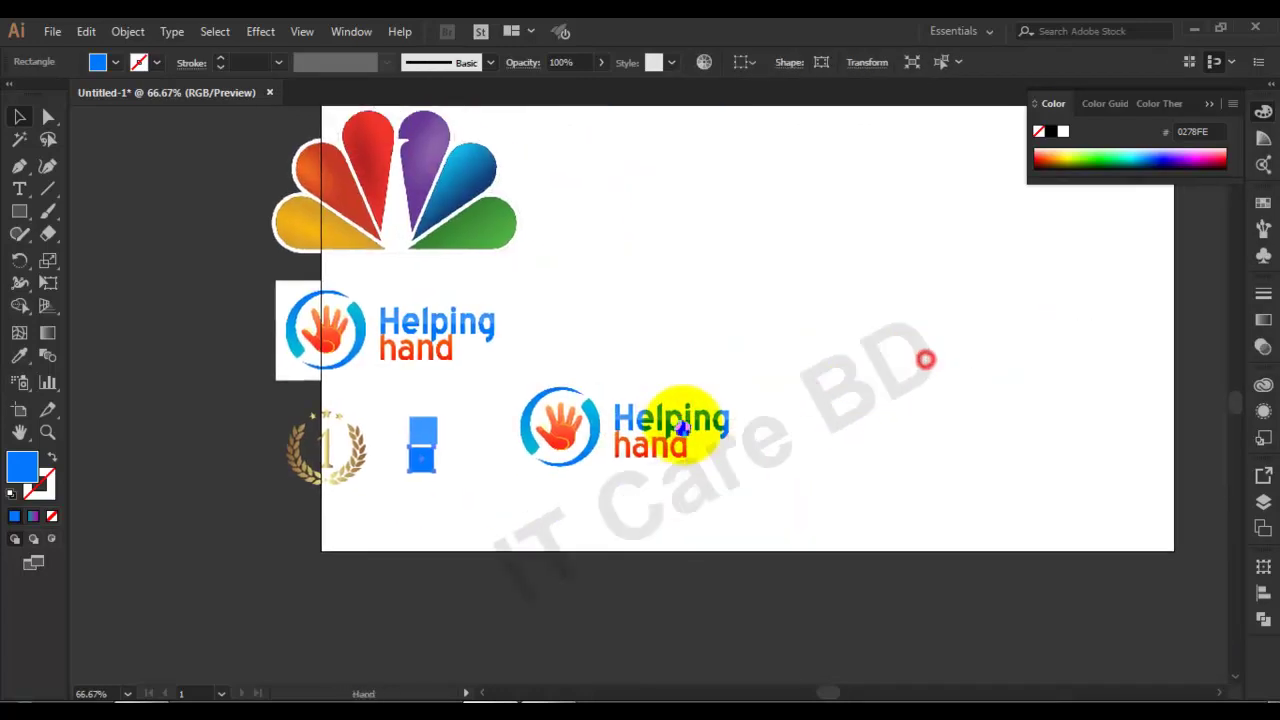
{"action": "left_click", "coordinate": [543, 543]}
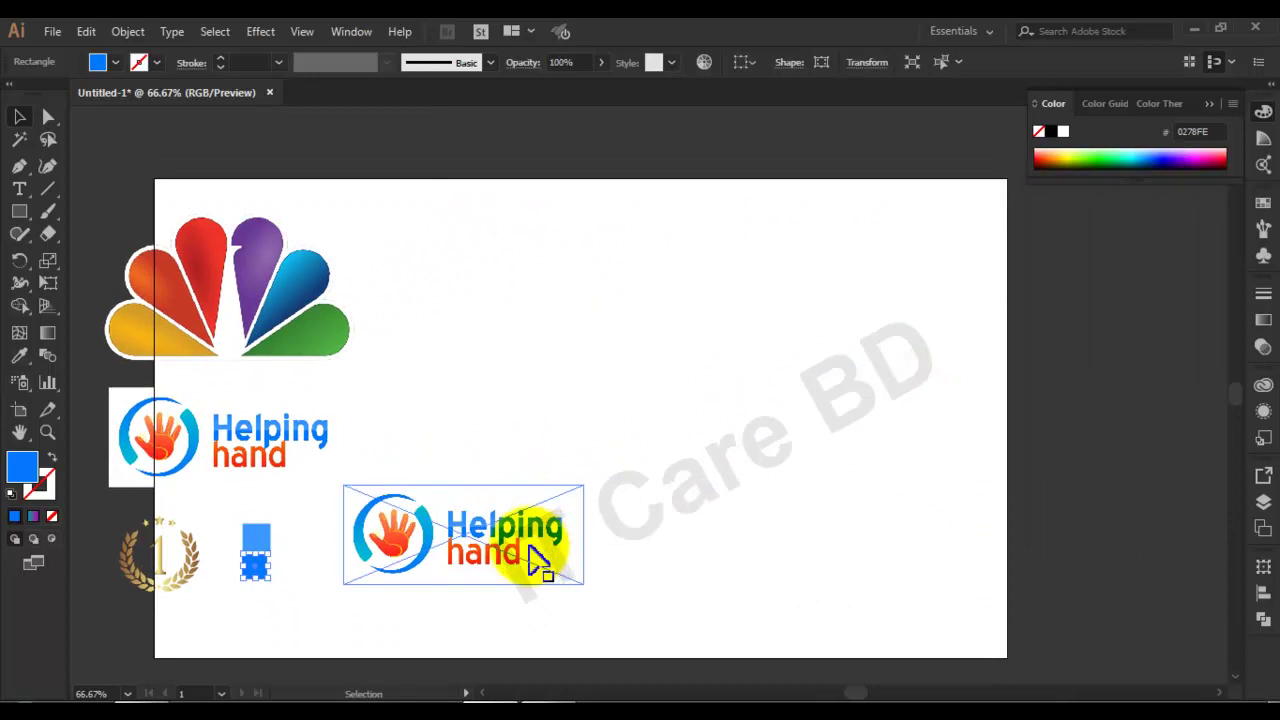
{"action": "left_click_drag", "start_coordinate": [574, 502], "coordinate": [686, 394]}
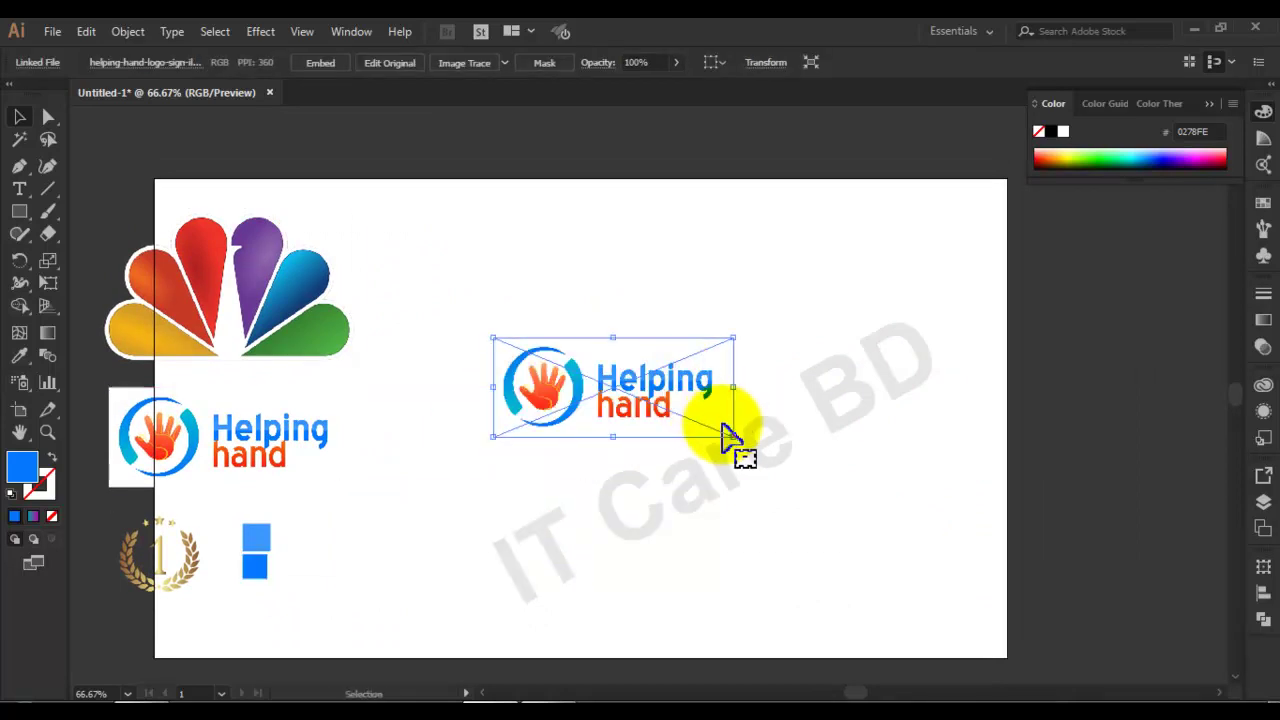
{"action": "mouse_move", "coordinate": [731, 430]}
{"action": "left_mouse_down"}
{"action": "mouse_move", "coordinate": [768, 474]}
{"action": "mouse_move", "coordinate": [768, 452]}
{"action": "left_mouse_up"}
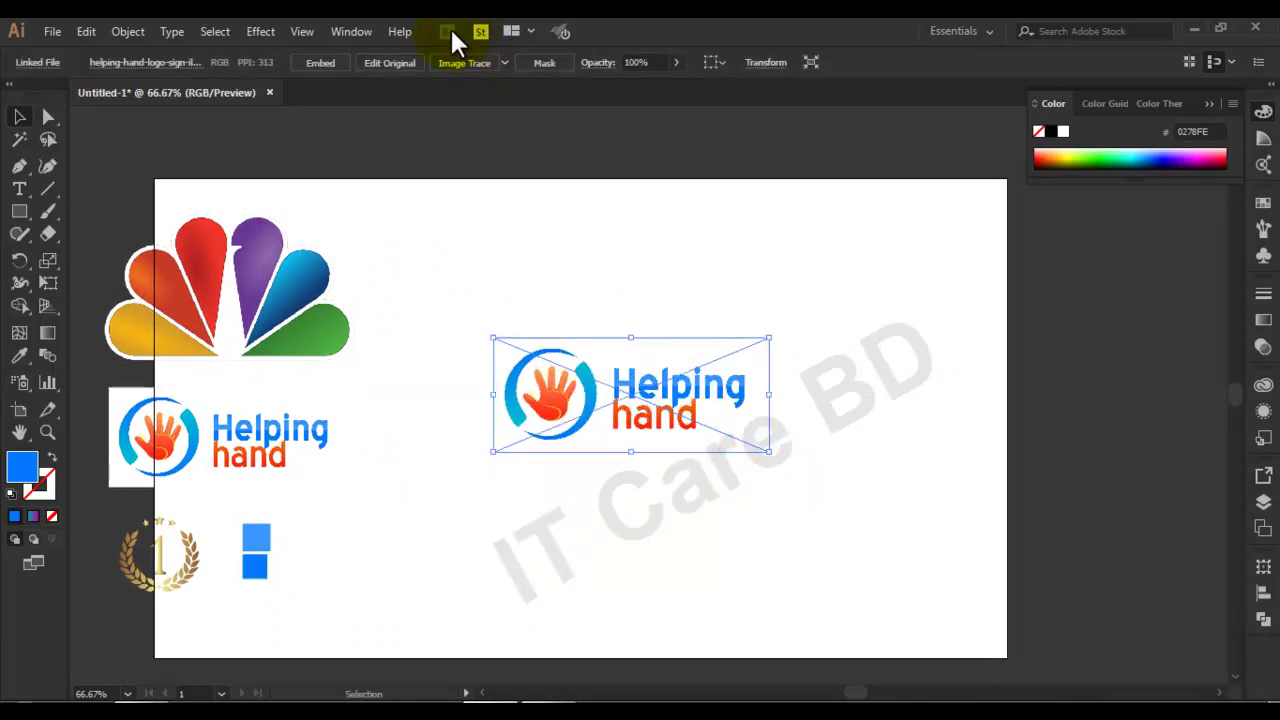
Step: Trace the logo copy in Image Trace with the Auto-Color preset, Advanced options expanded
{"action": "left_click", "coordinate": [367, 38]}
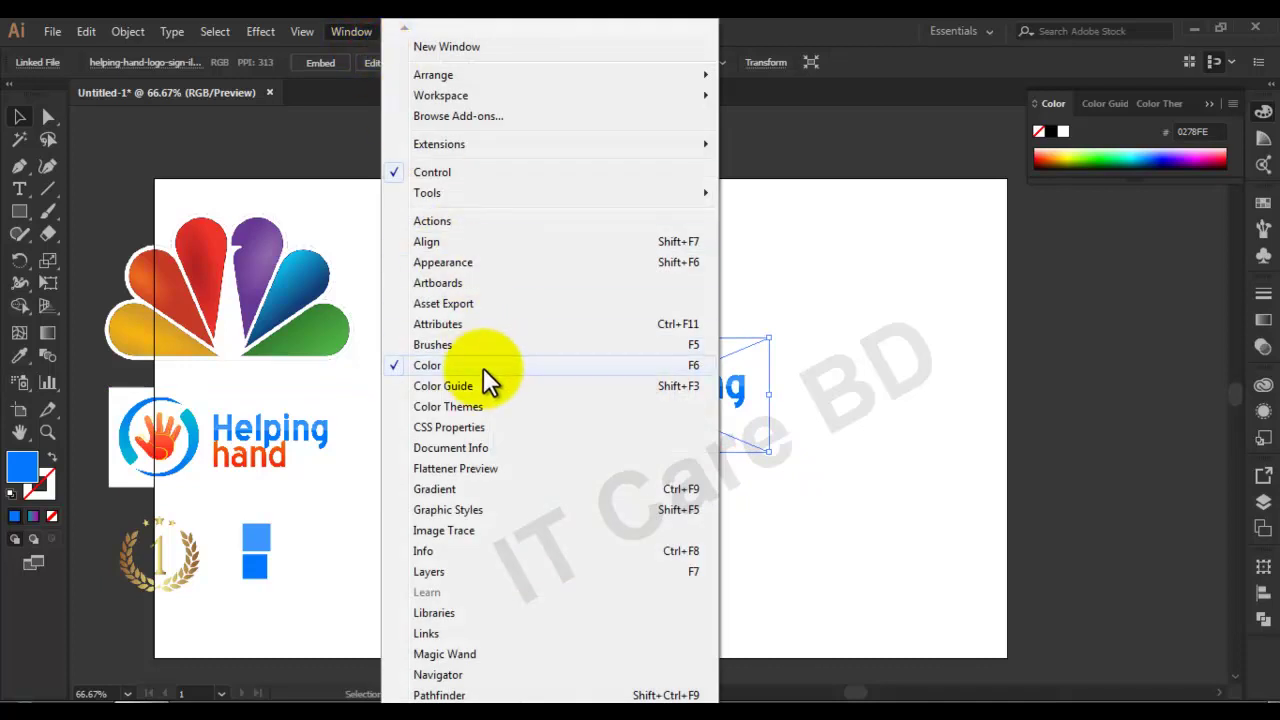
{"action": "left_click", "coordinate": [445, 530]}
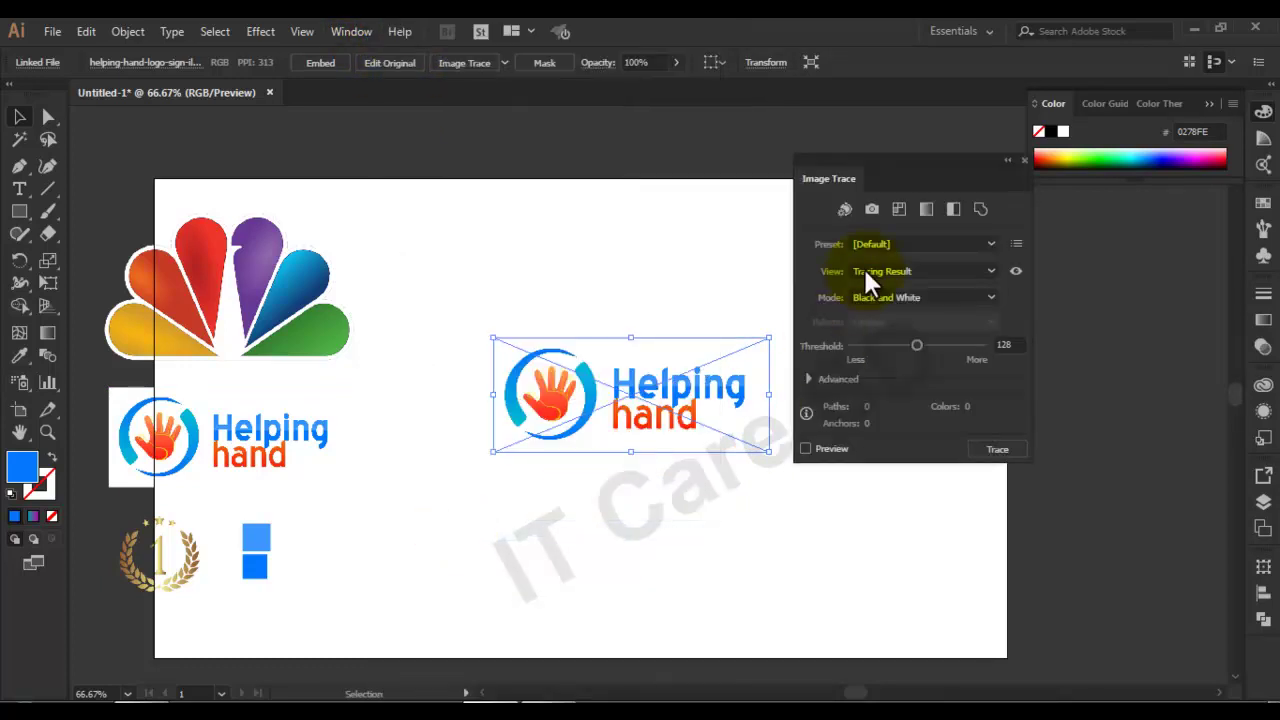
{"action": "left_click", "coordinate": [809, 378]}
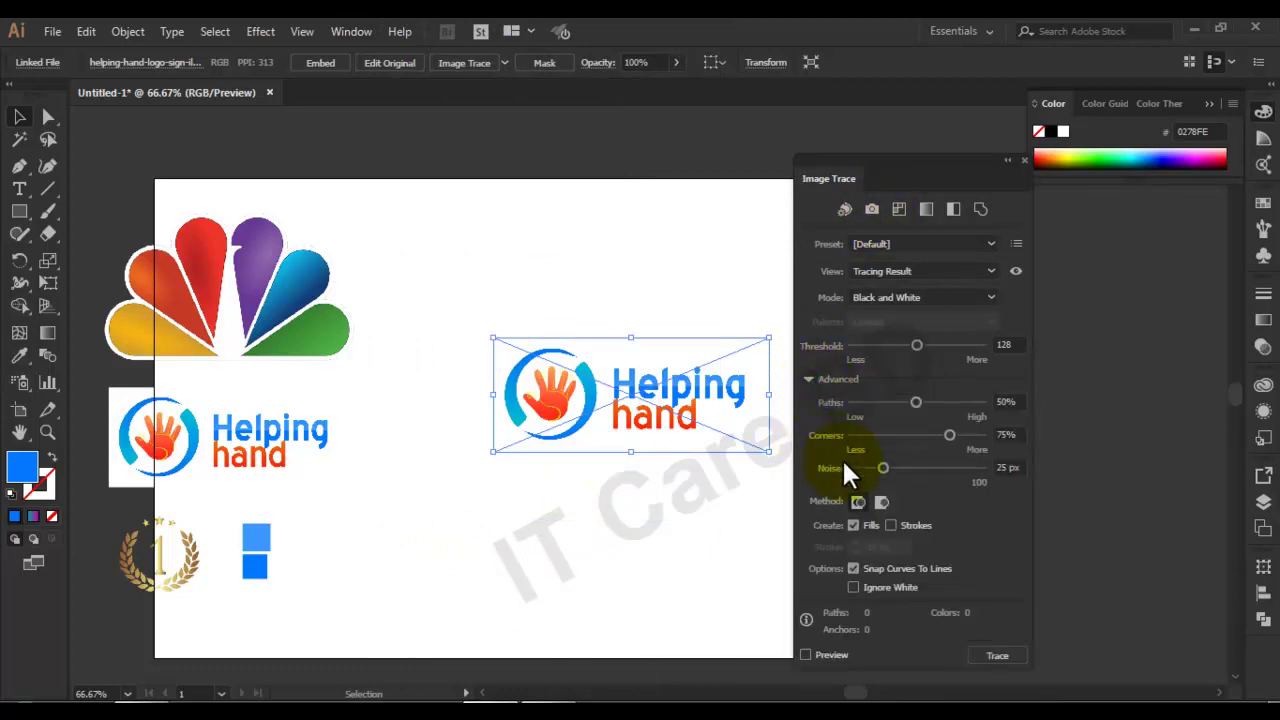
{"action": "left_click", "coordinate": [844, 210]}
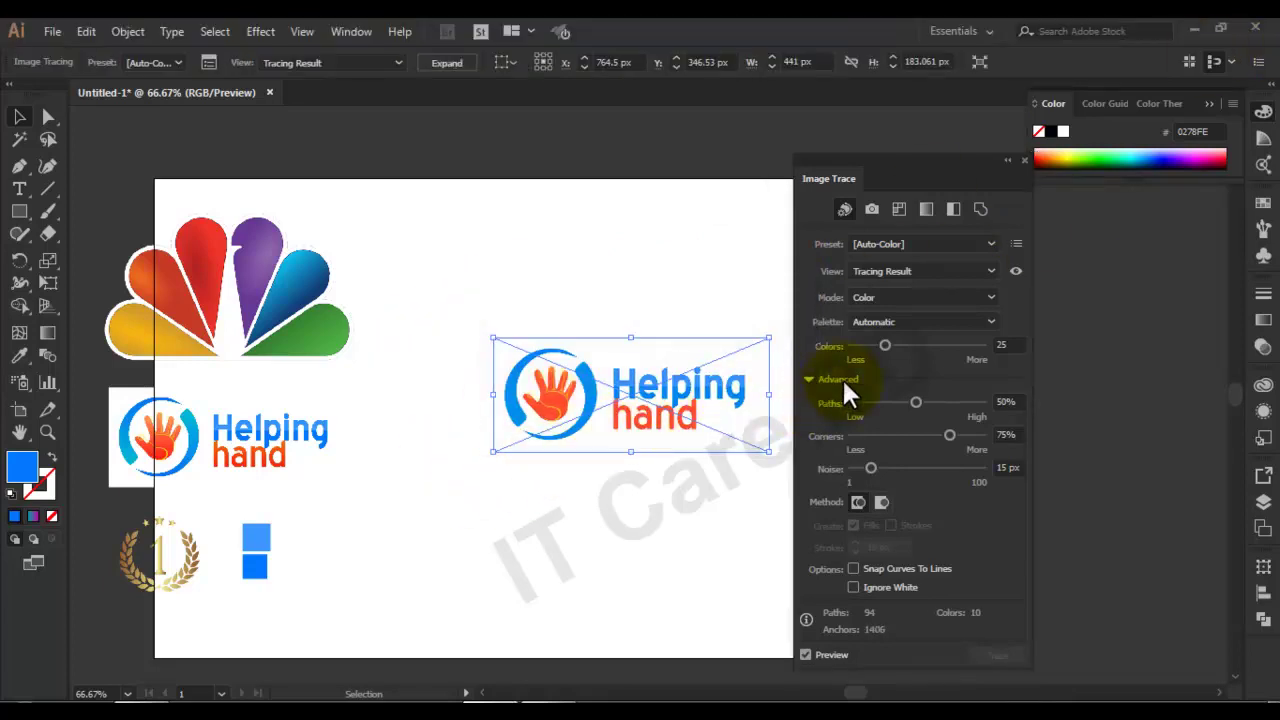
Step: Retrace the logo with Ignore White on (68 paths, 9 colours) and nudge it slightly left
{"action": "left_click", "coordinate": [852, 587]}
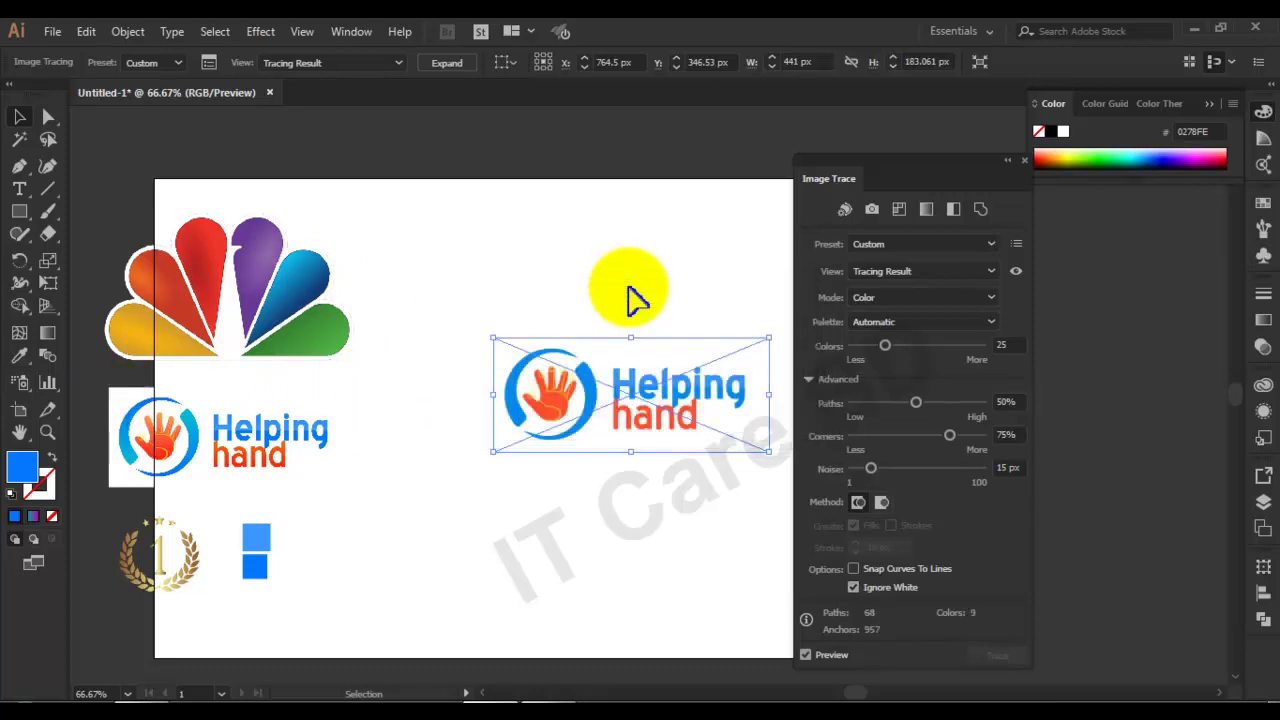
{"action": "scroll", "coordinate": [650, 380], "scroll_direction": "up", "scroll_amount": 1}
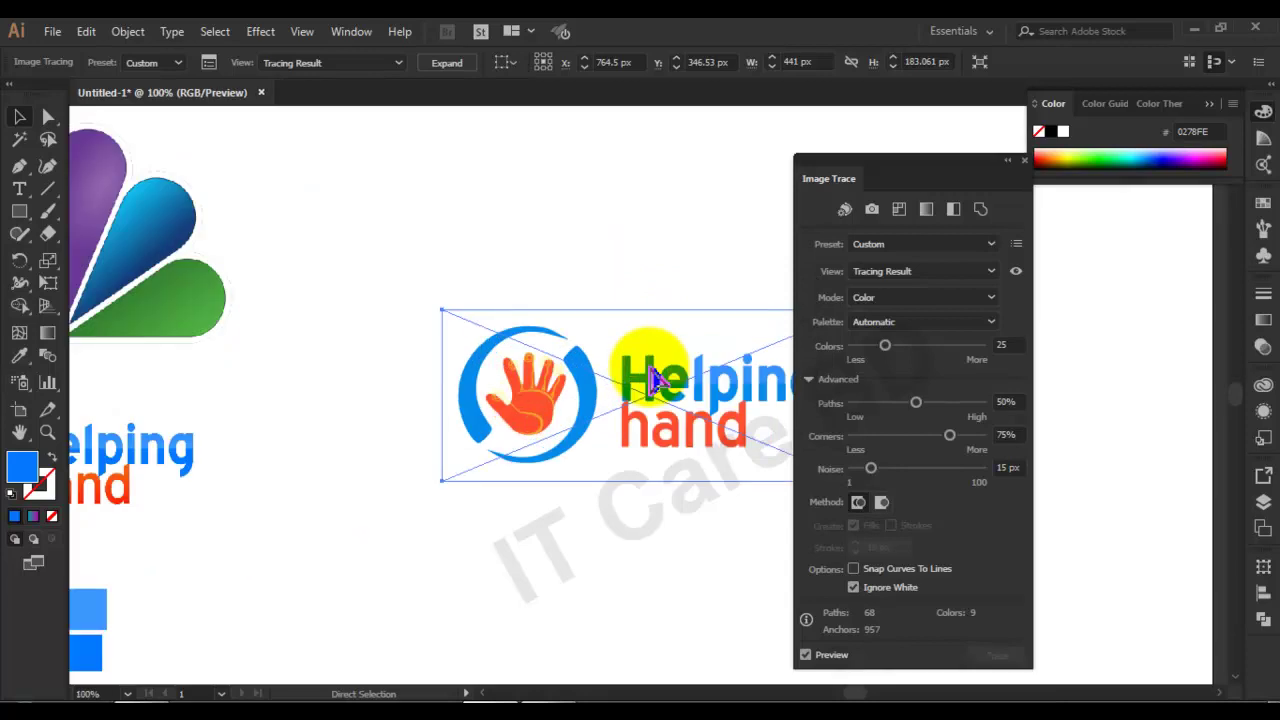
{"action": "scroll", "coordinate": [650, 380], "scroll_direction": "up", "scroll_amount": 1}
{"action": "scroll", "coordinate": [650, 380], "scroll_direction": "up", "scroll_amount": 1}
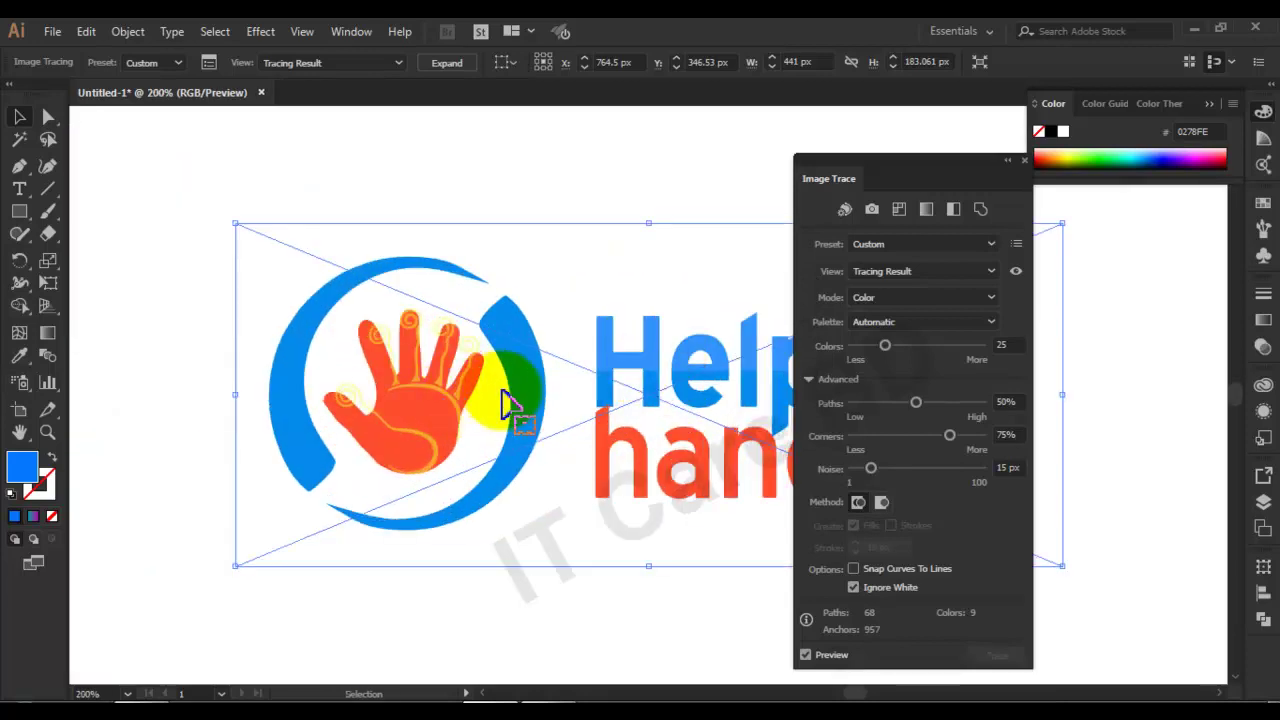
{"action": "left_click_drag", "start_coordinate": [606, 382], "coordinate": [510, 392]}
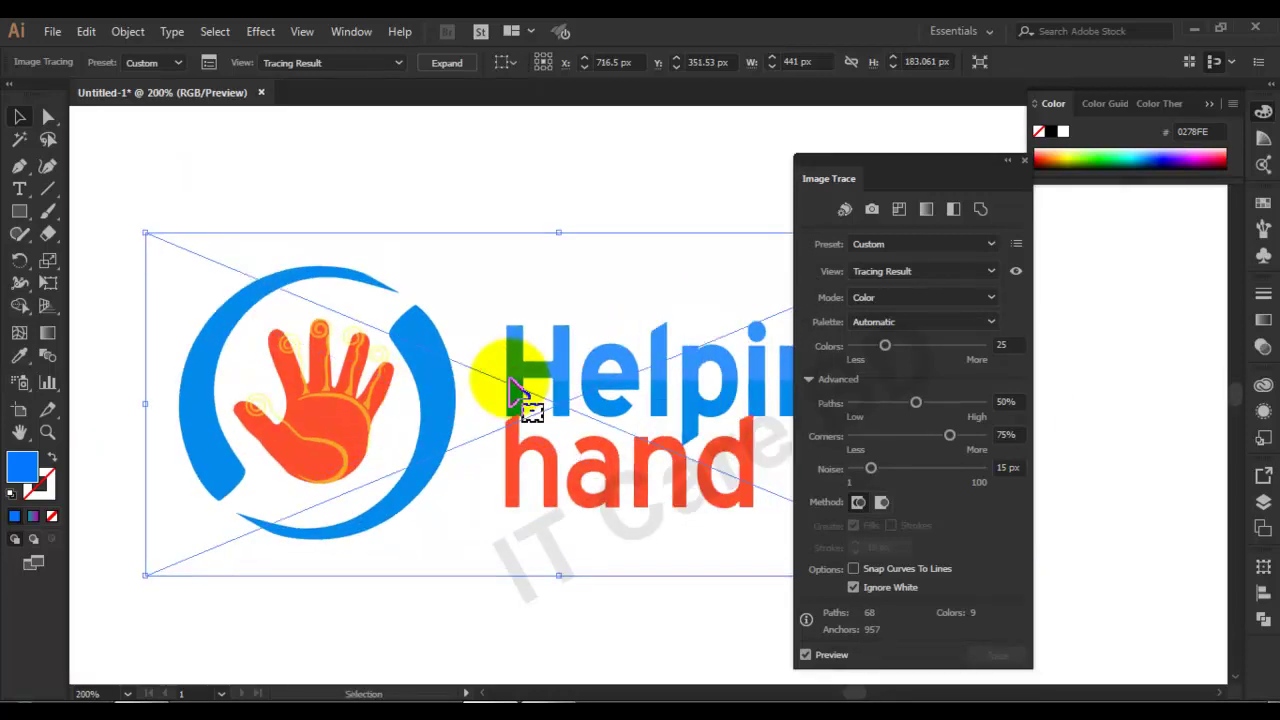
{"action": "left_click", "coordinate": [539, 170]}
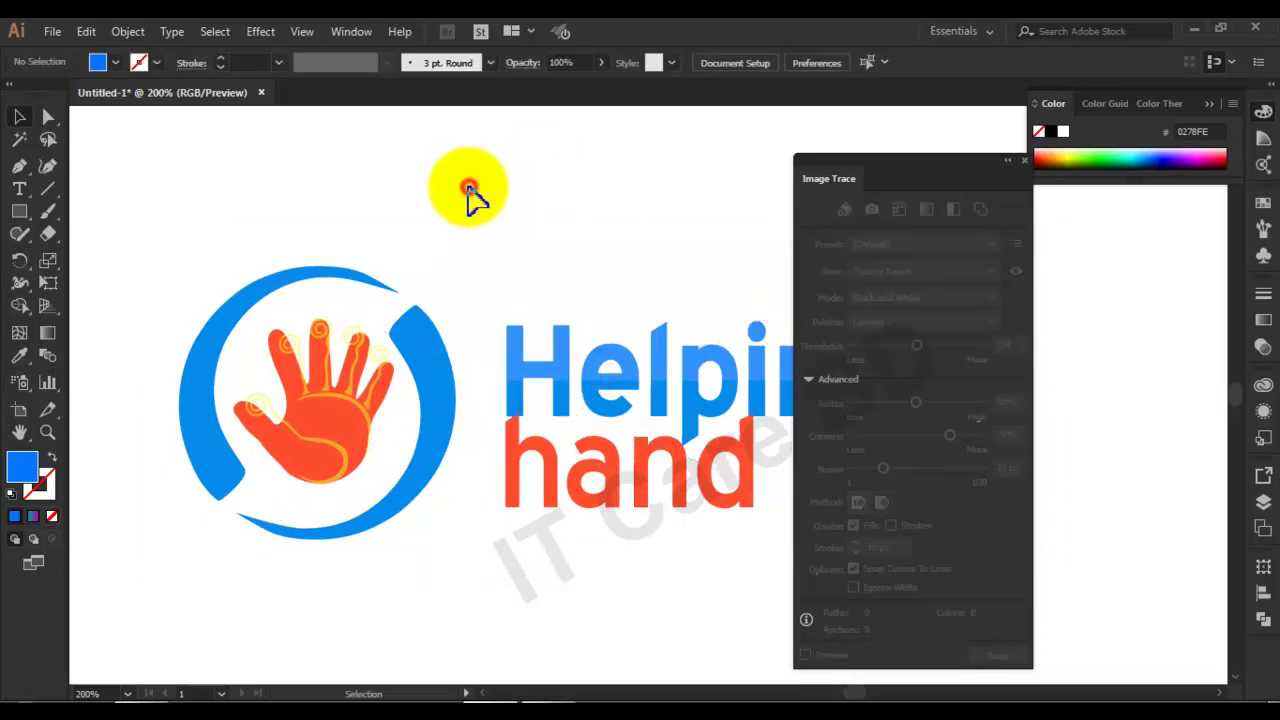
Step: Select the traced Helping hand logo and browse its context and Object menus
{"action": "left_click", "coordinate": [568, 385]}
{"action": "right_click", "coordinate": [568, 385]}
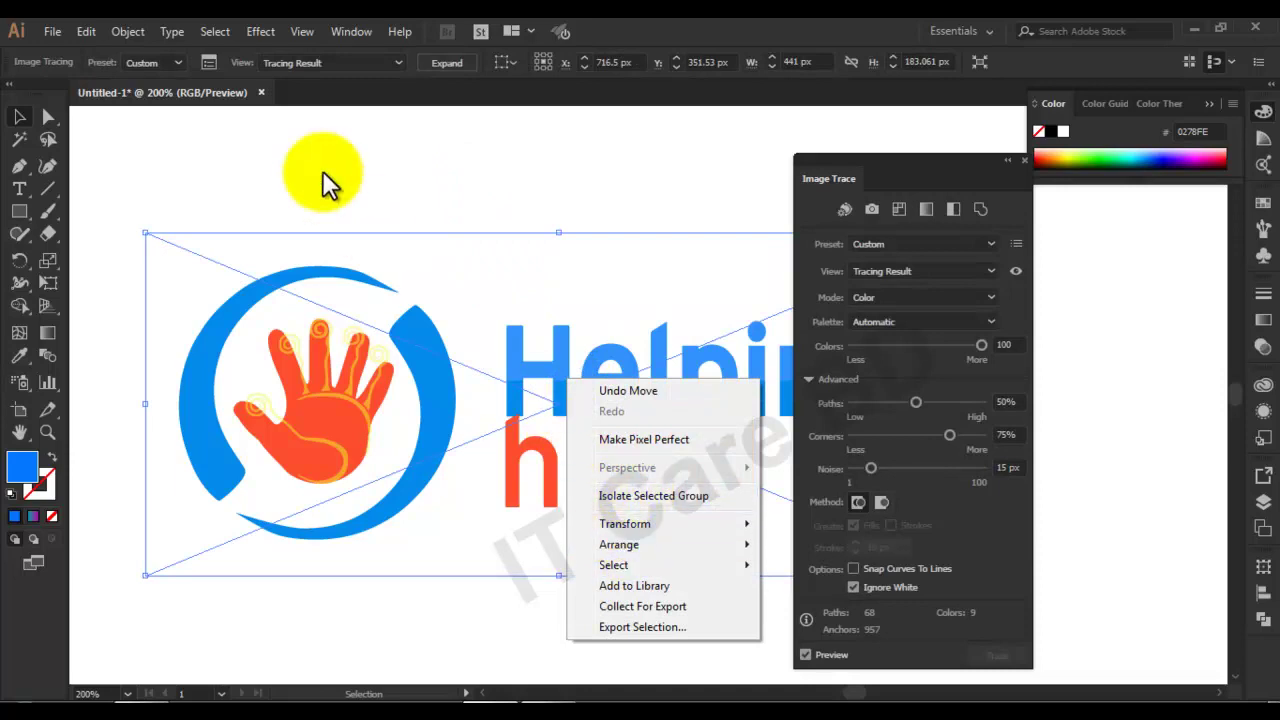
{"action": "left_click", "coordinate": [146, 29]}
{"action": "left_click", "coordinate": [140, 28]}
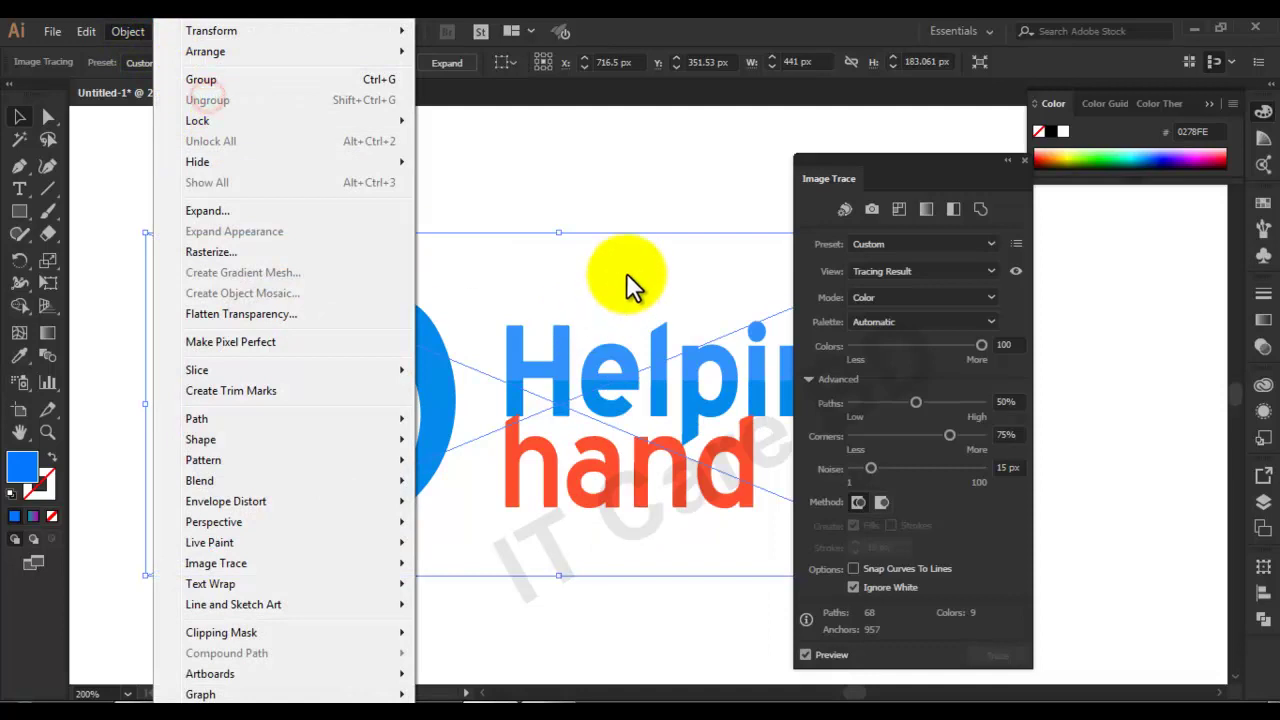
{"action": "left_click", "coordinate": [600, 166]}
{"action": "left_click", "coordinate": [604, 370]}
Step: Reselect the traced logo, zoom to 400% and open Object > Expand
{"action": "left_click", "coordinate": [47, 117]}
{"action": "left_click", "coordinate": [483, 195]}
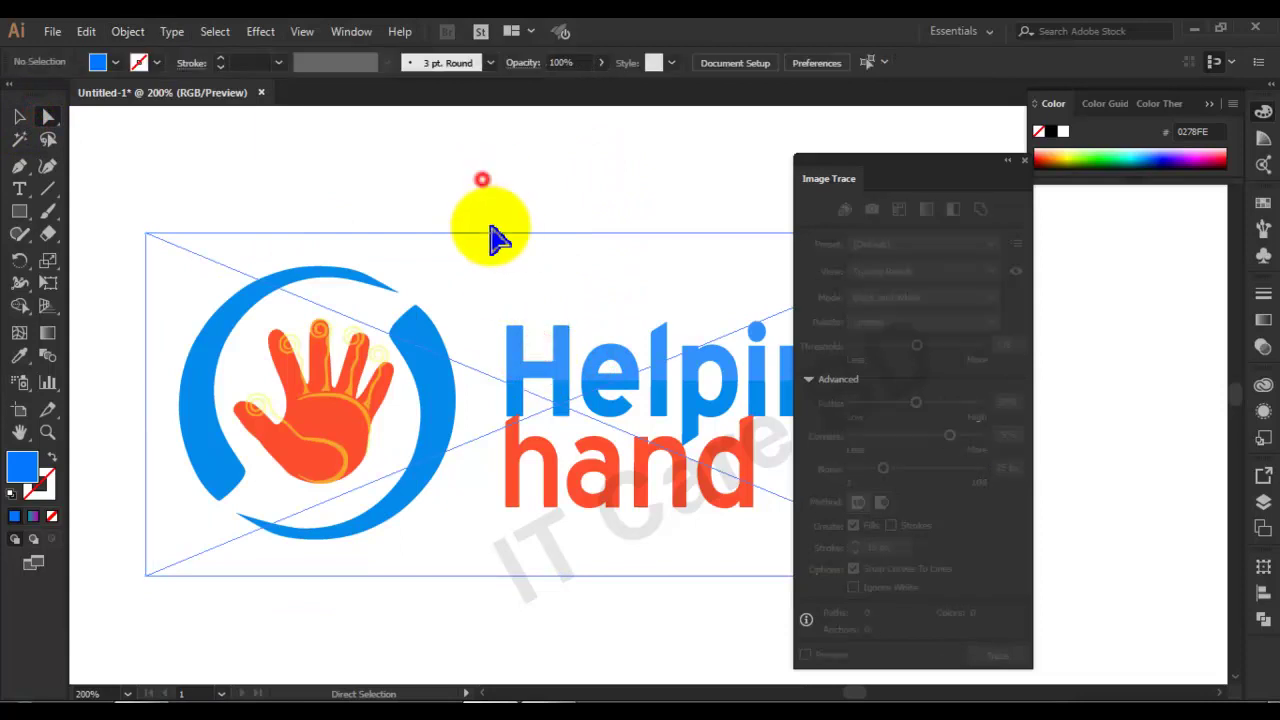
{"action": "left_click", "coordinate": [518, 356]}
{"action": "left_click", "coordinate": [475, 175]}
{"action": "left_click", "coordinate": [515, 340]}
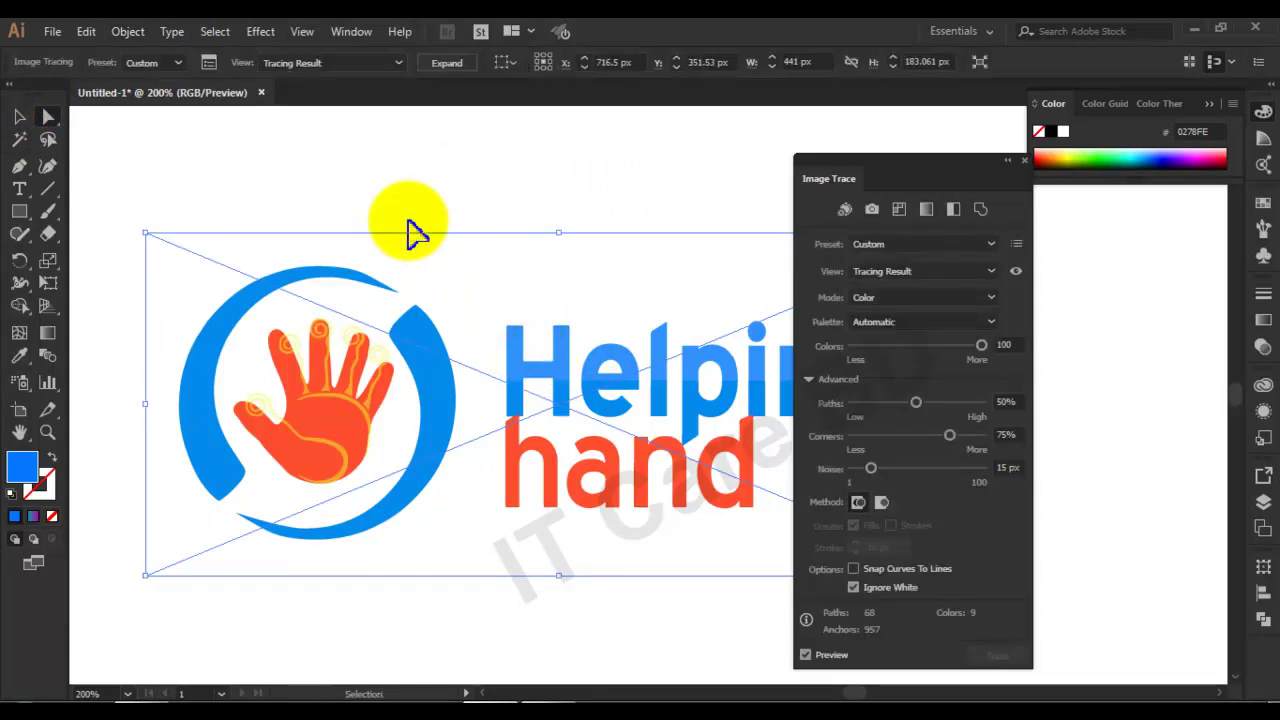
{"action": "key", "text": "ctrl+plus"}
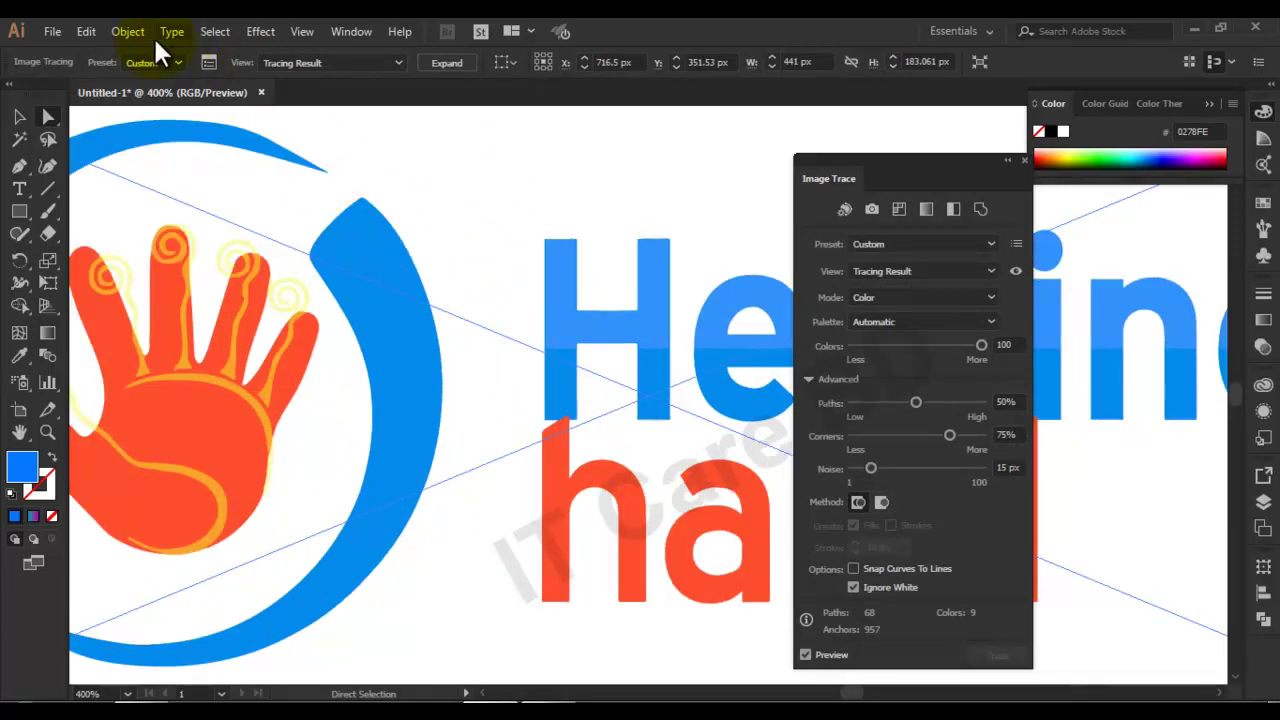
{"action": "left_click", "coordinate": [126, 31]}
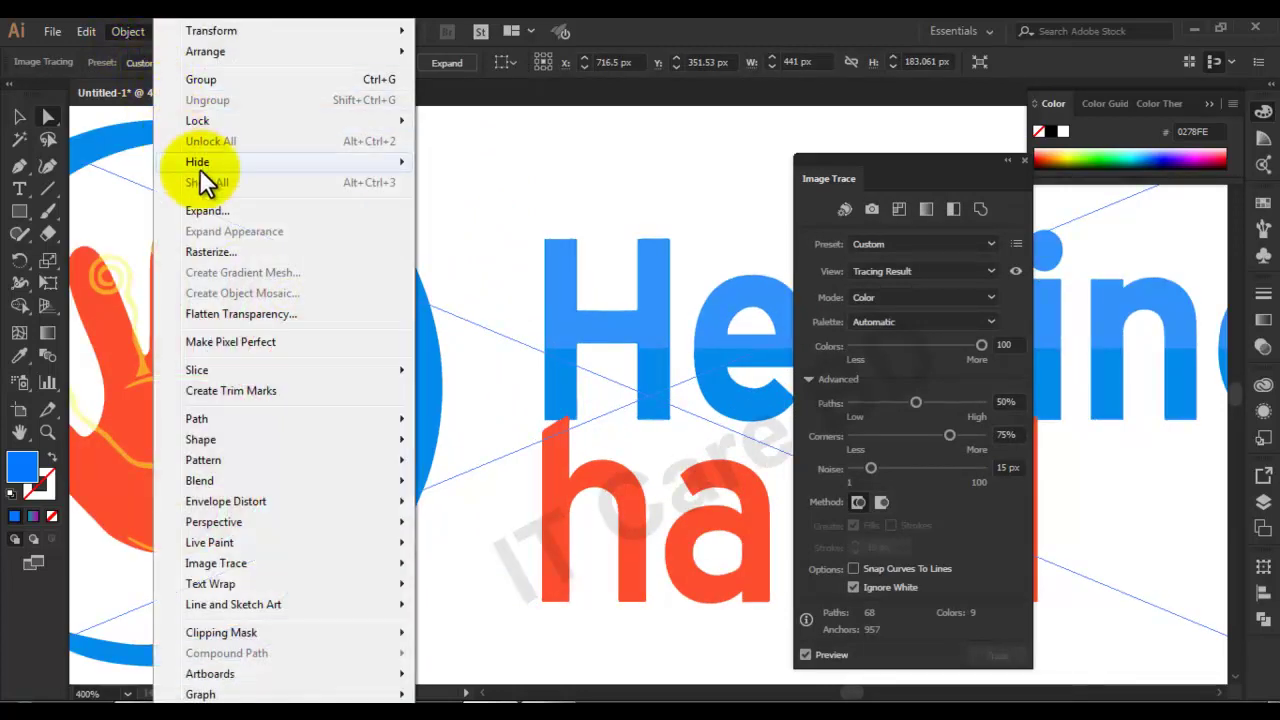
{"action": "left_click", "coordinate": [222, 213]}
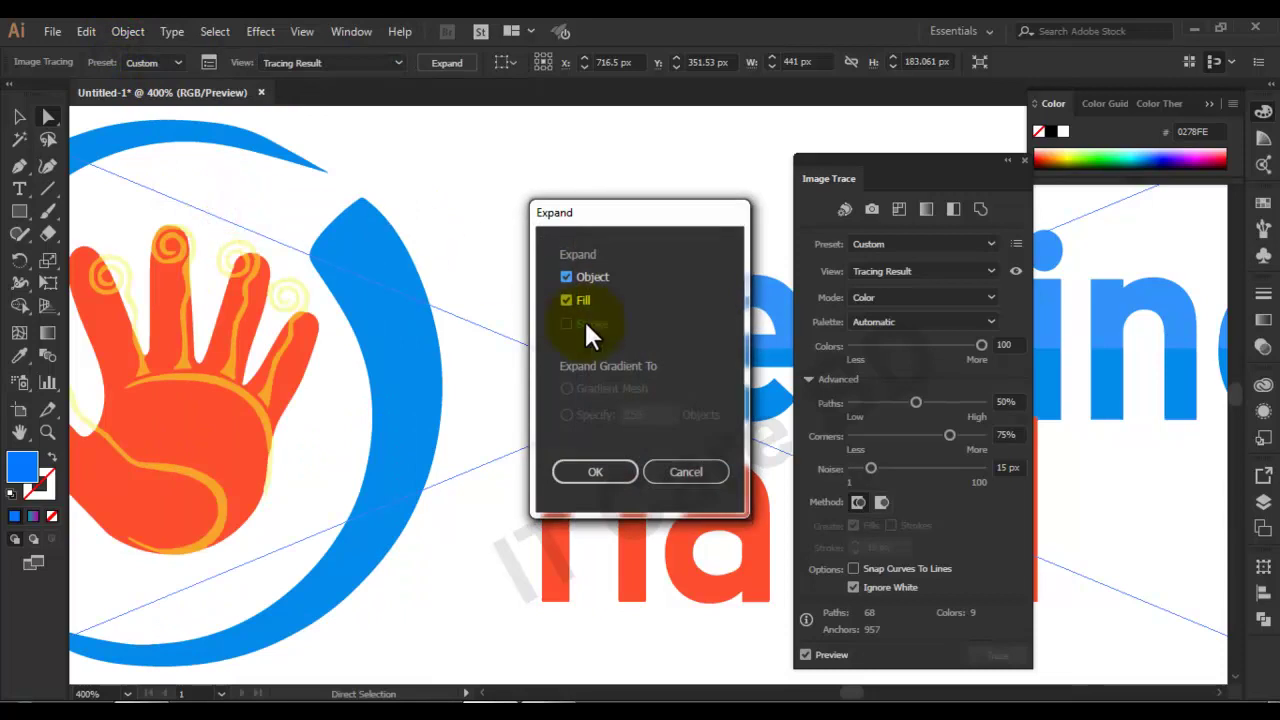
Step: Expand the tracing, select the H's left stem, then zoom out to view the whole logo
{"action": "left_click", "coordinate": [594, 472]}
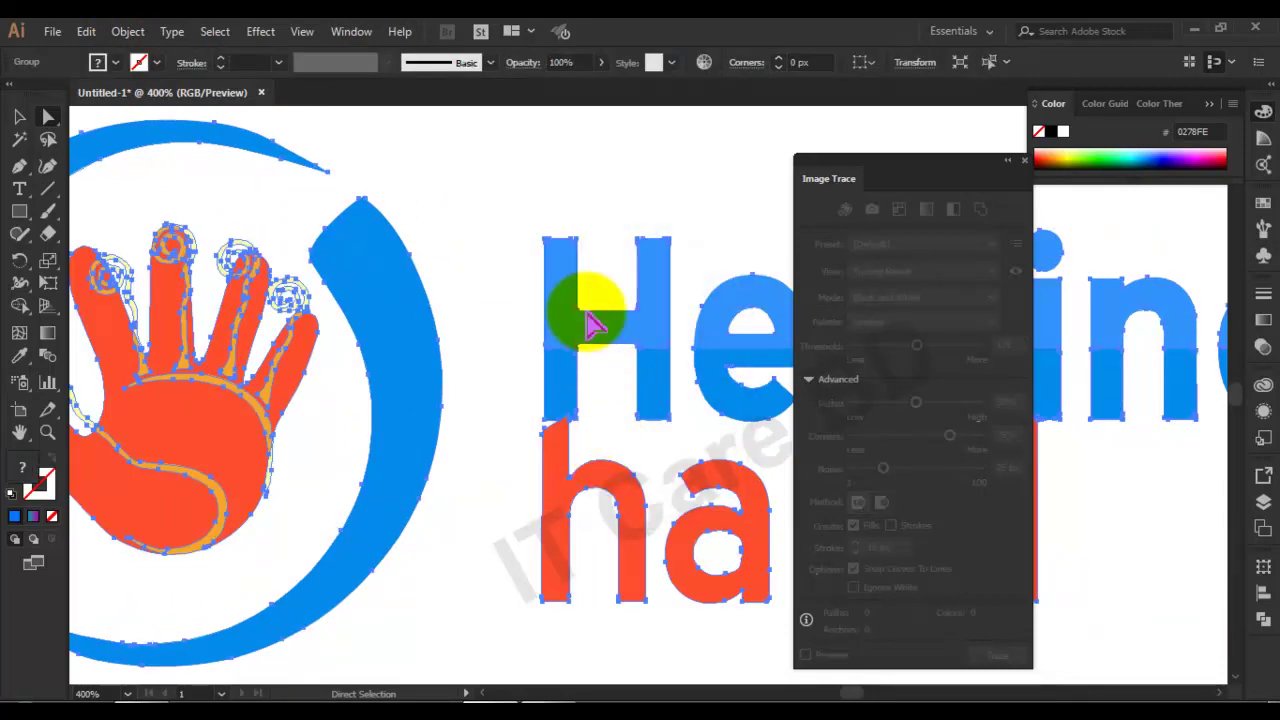
{"action": "left_click", "coordinate": [570, 207]}
{"action": "left_click", "coordinate": [567, 288]}
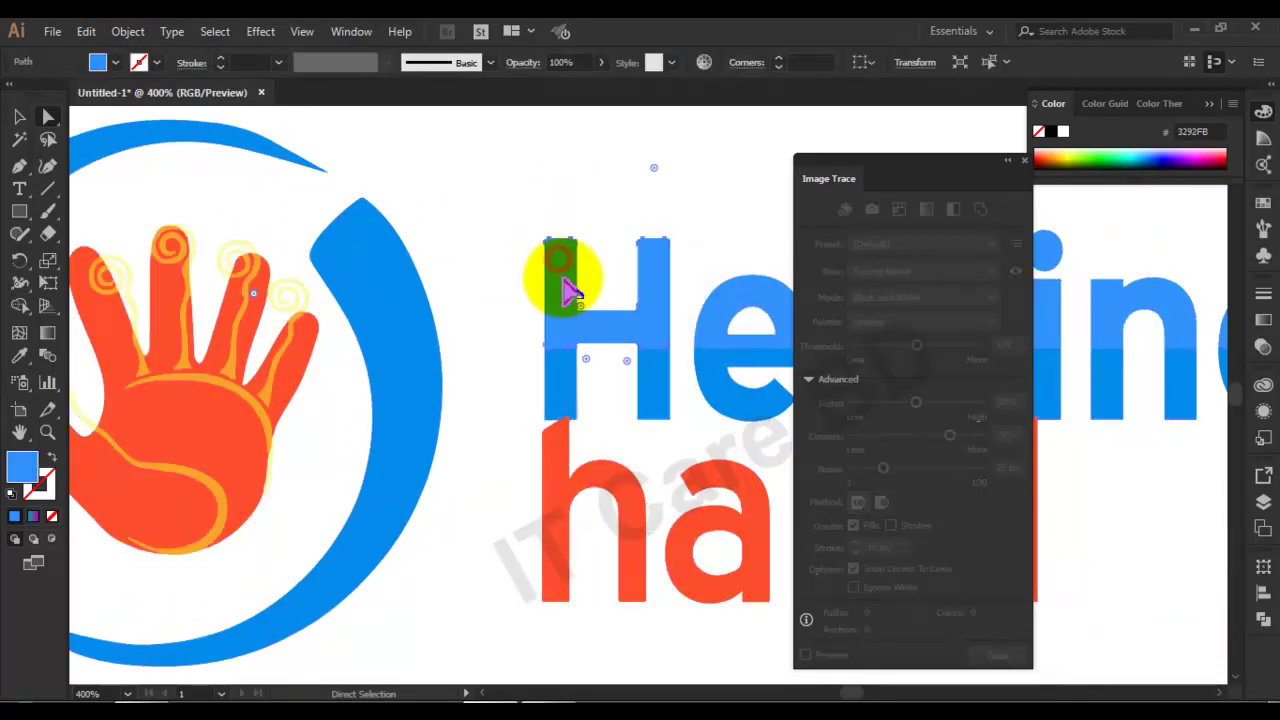
{"action": "key", "text": "ctrl+minus"}
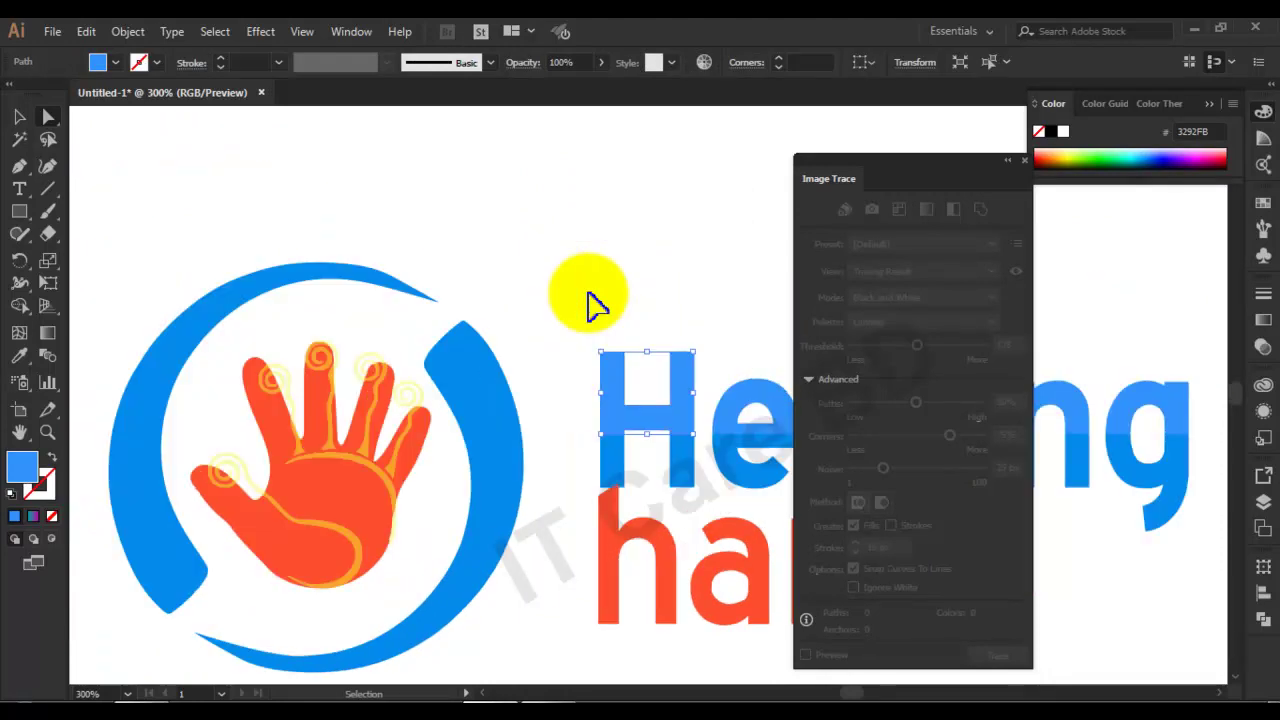
{"action": "key", "text": "ctrl+minus"}
{"action": "left_click_drag", "start_coordinate": [746, 360], "coordinate": [540, 305]}
{"action": "key", "text": "ctrl+minus"}
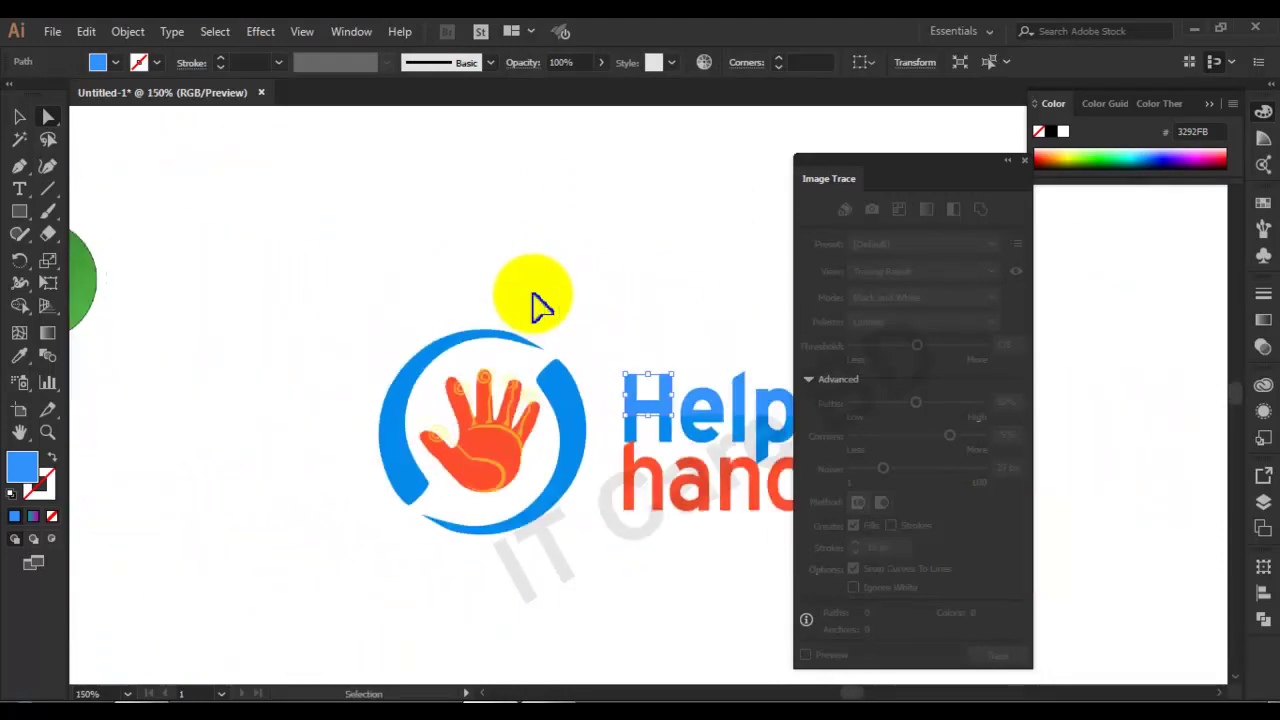
{"action": "left_click_drag", "start_coordinate": [590, 320], "coordinate": [309, 240]}
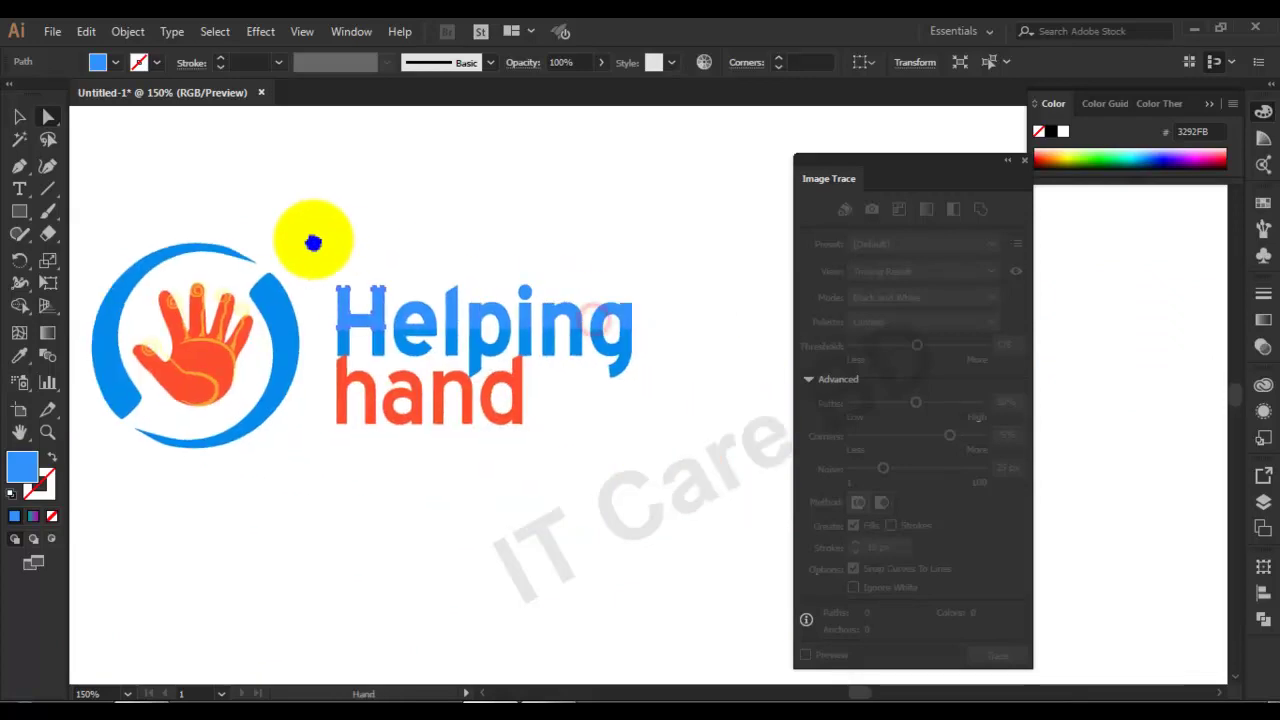
Step: Select the whole logo group and ungroup it into separate pieces
{"action": "left_click", "coordinate": [25, 120]}
{"action": "left_click", "coordinate": [462, 271]}
{"action": "mouse_move", "coordinate": [372, 322]}
{"action": "left_mouse_down"}
{"action": "mouse_move", "coordinate": [405, 340]}
{"action": "mouse_move", "coordinate": [386, 298]}
{"action": "left_mouse_up"}
{"action": "right_click", "coordinate": [386, 298]}
{"action": "left_click", "coordinate": [438, 435]}
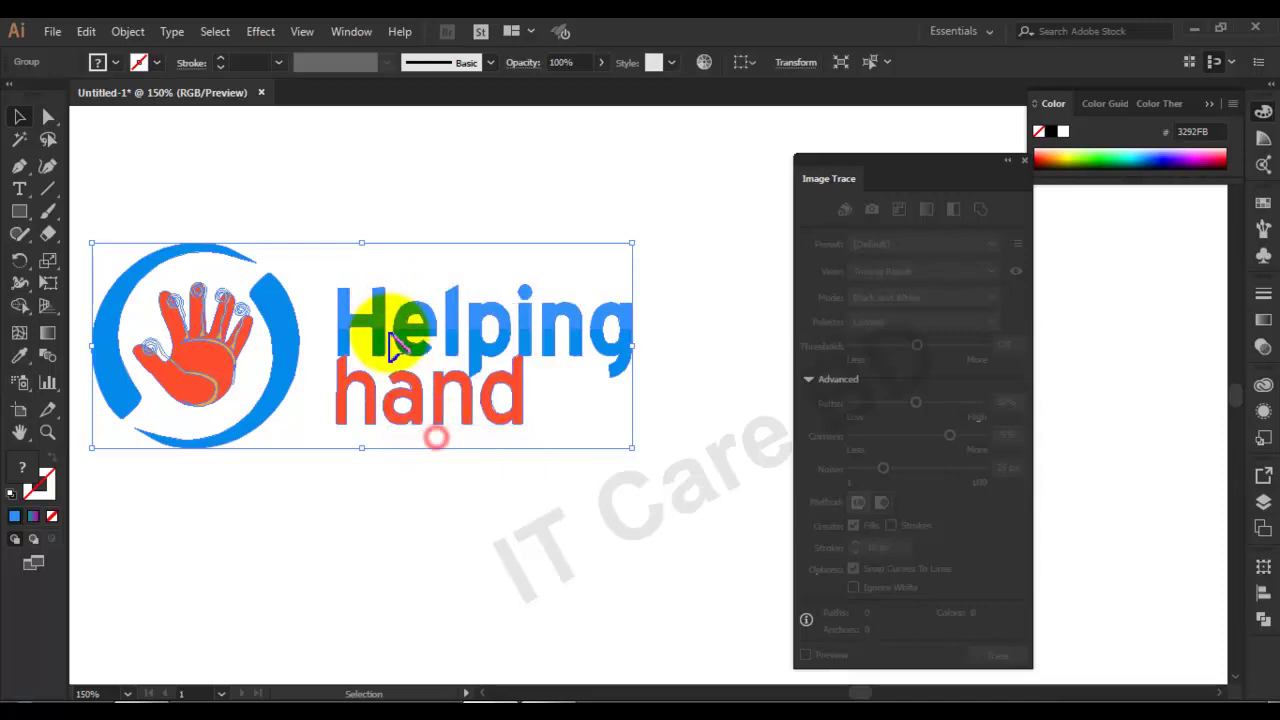
{"action": "right_click", "coordinate": [390, 331]}
{"action": "left_click", "coordinate": [445, 470]}
{"action": "right_click", "coordinate": [407, 349]}
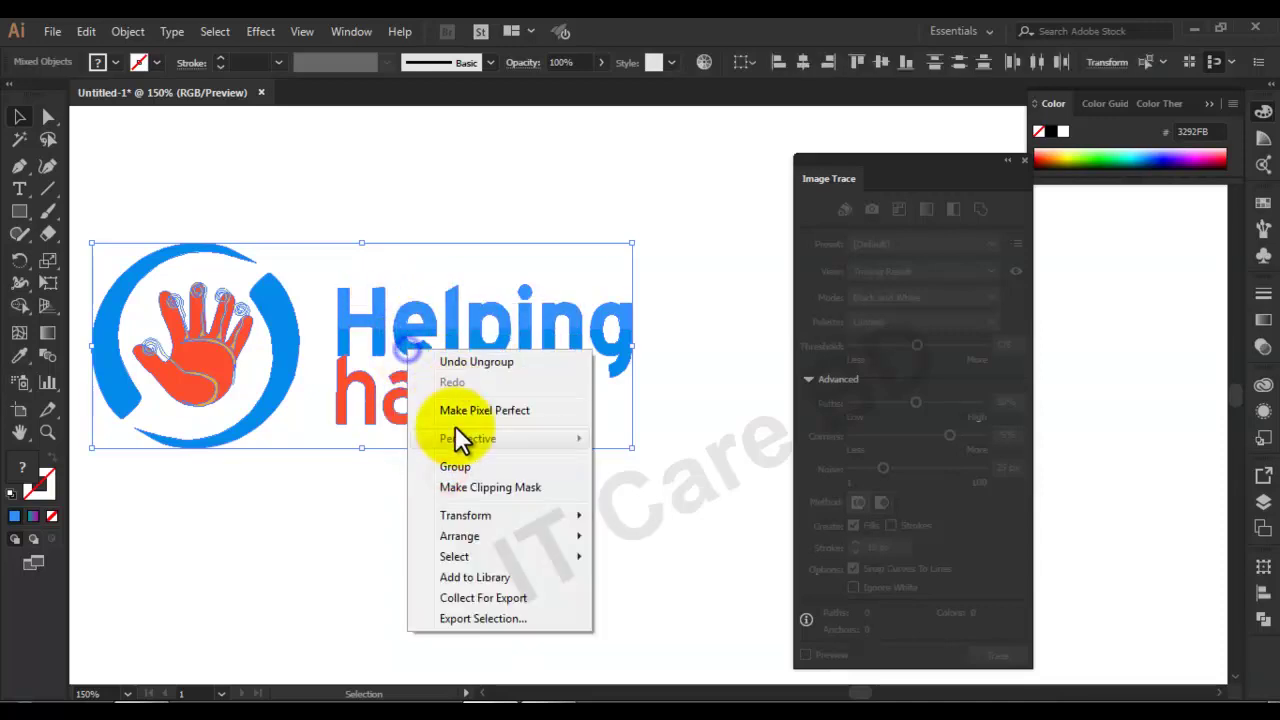
{"action": "left_click", "coordinate": [128, 31]}
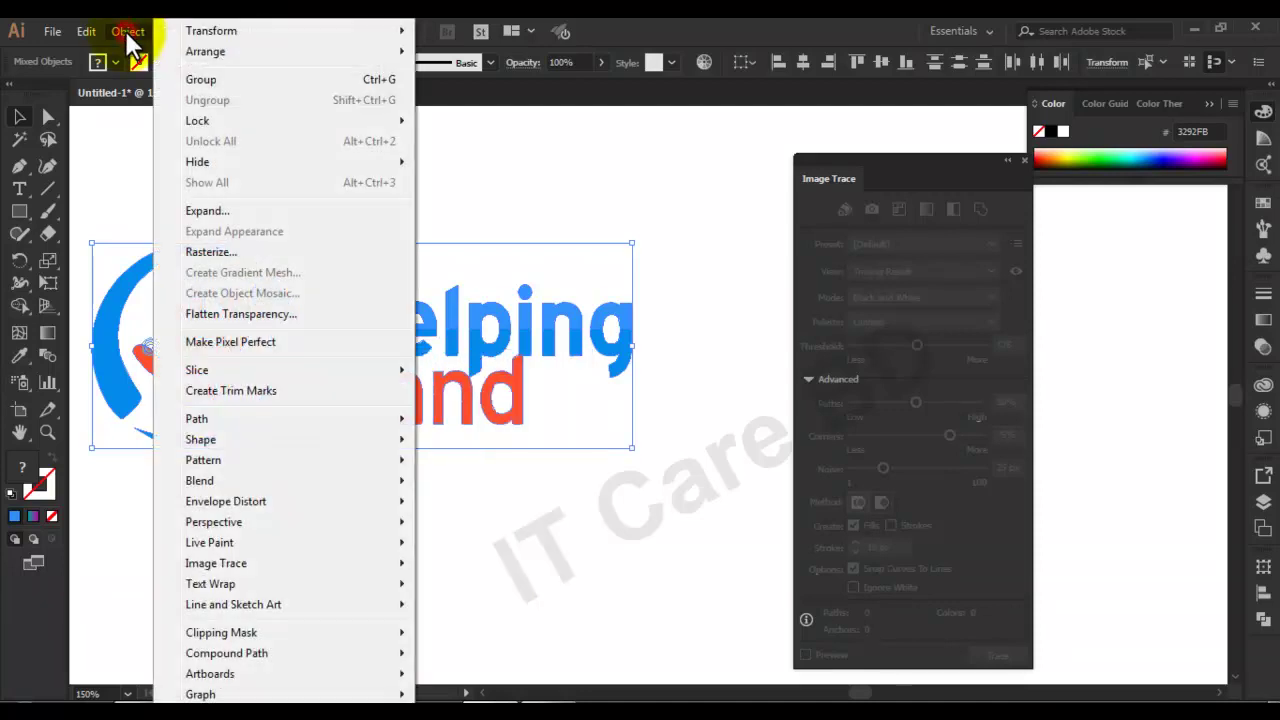
{"action": "left_click", "coordinate": [731, 251]}
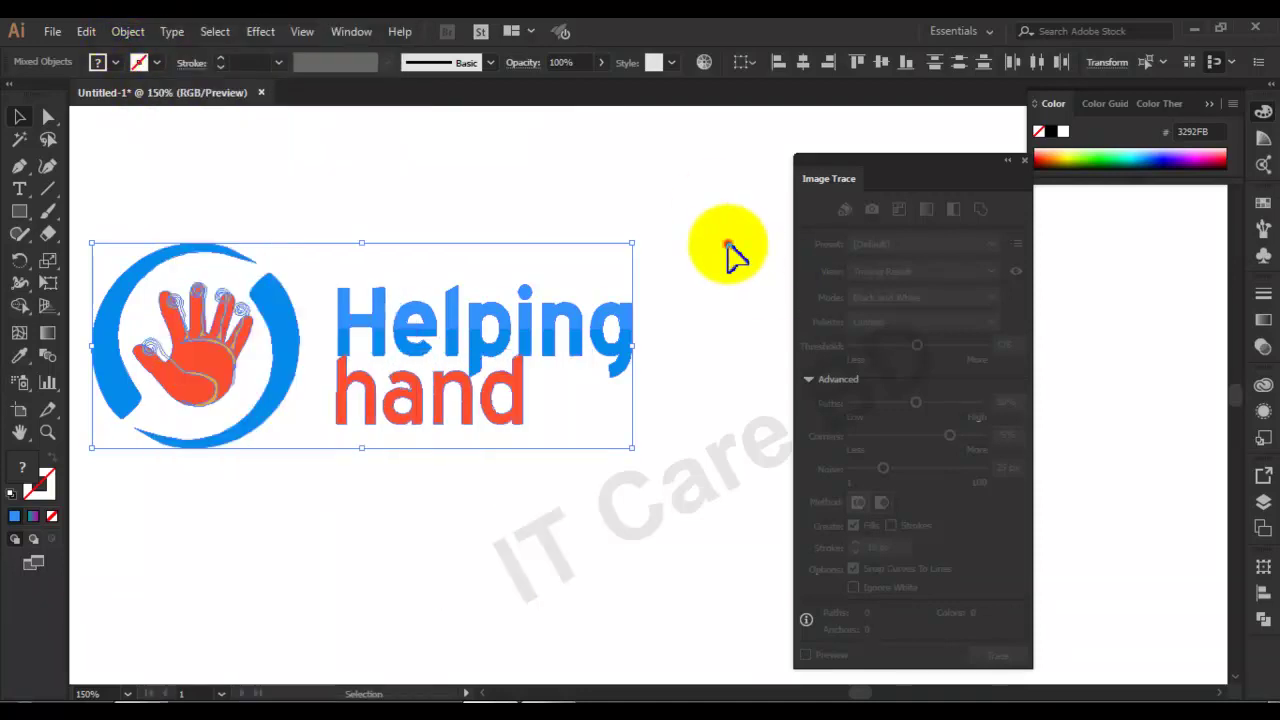
Step: Test individual selection on the g, n and the dot of the i
{"action": "left_click", "coordinate": [628, 345]}
{"action": "left_click", "coordinate": [627, 381], "text": "shift"}
{"action": "left_click", "coordinate": [623, 367], "text": "shift"}
{"action": "left_click", "coordinate": [623, 380], "text": "shift"}
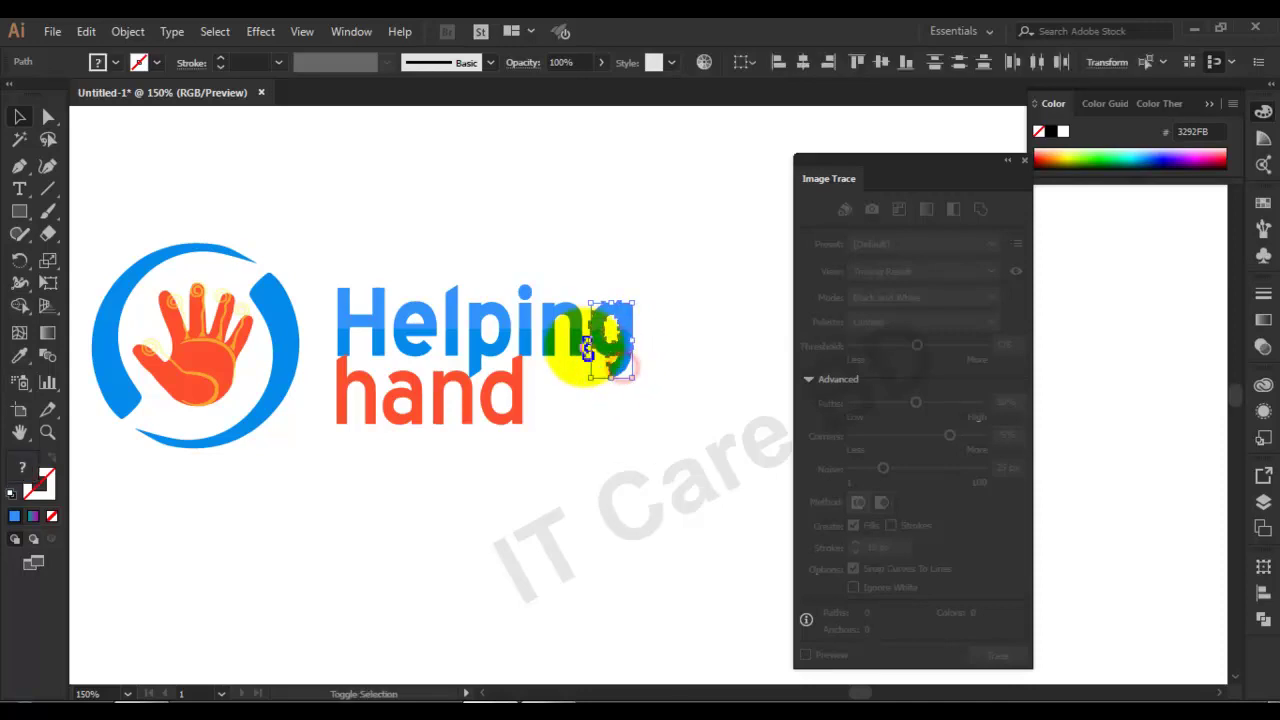
{"action": "left_click", "coordinate": [530, 338], "text": "shift"}
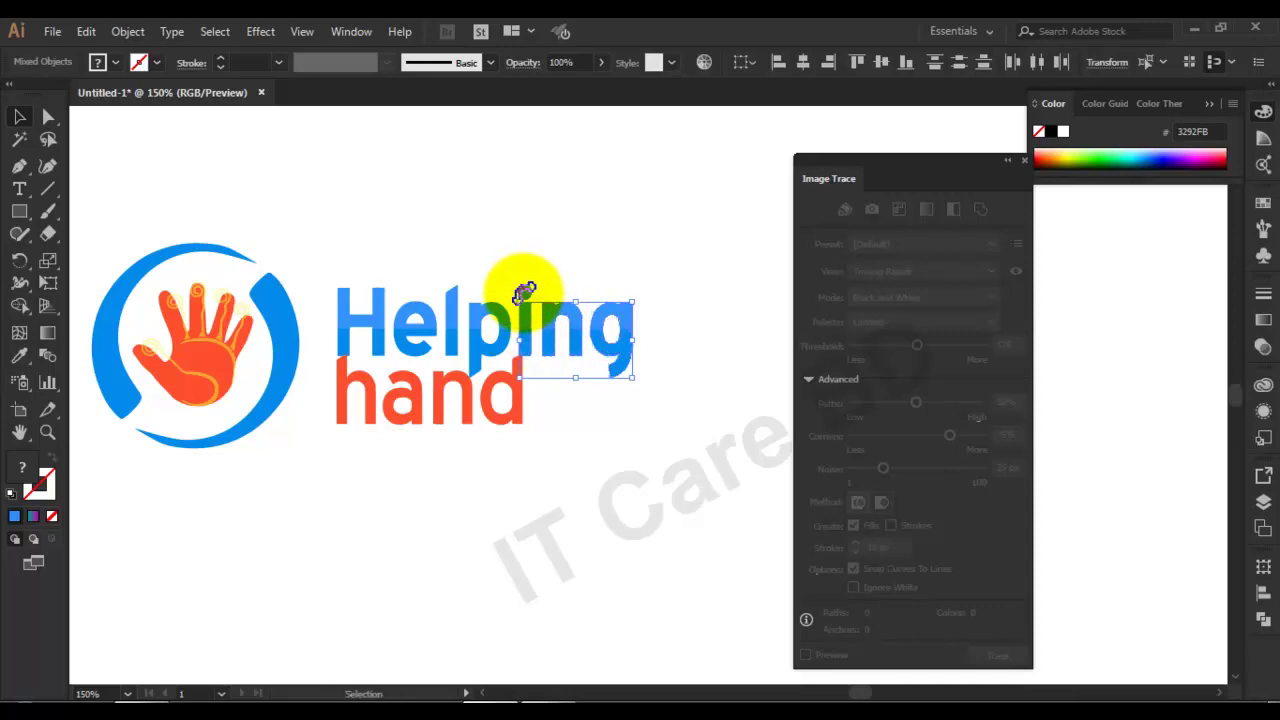
{"action": "left_click", "coordinate": [529, 291], "text": "shift"}
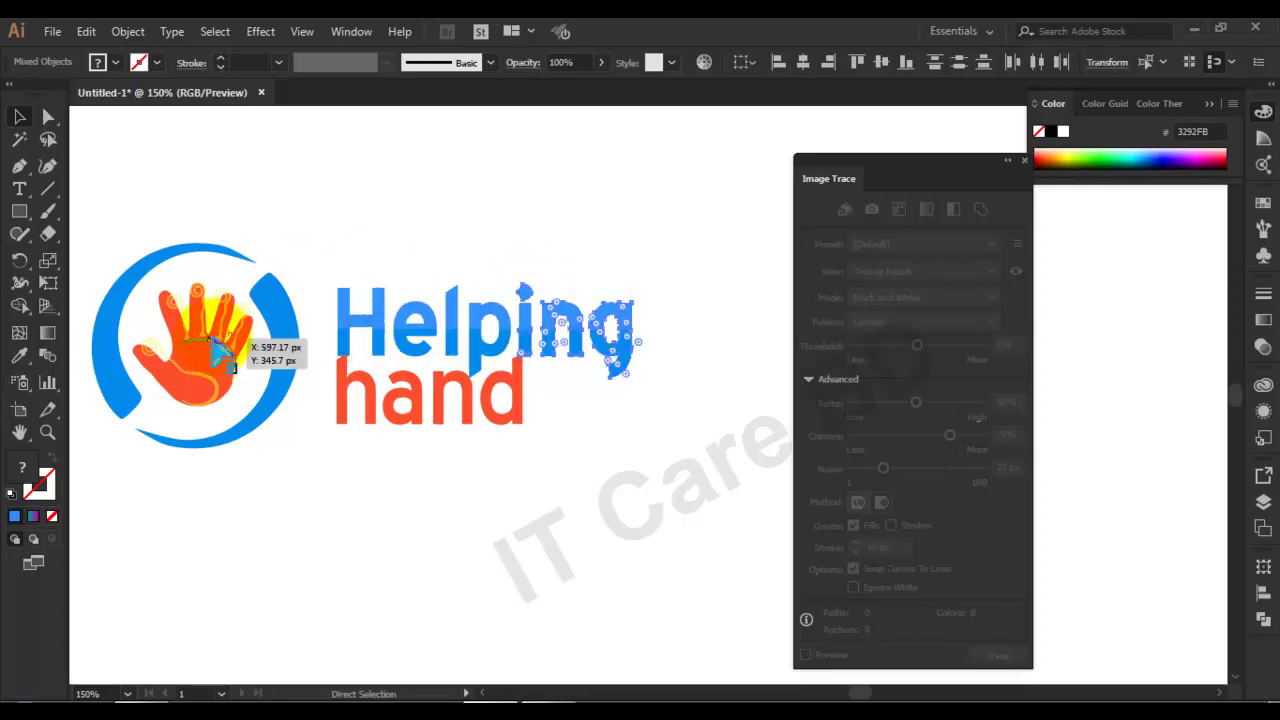
{"action": "key", "text": "ctrl+plus"}
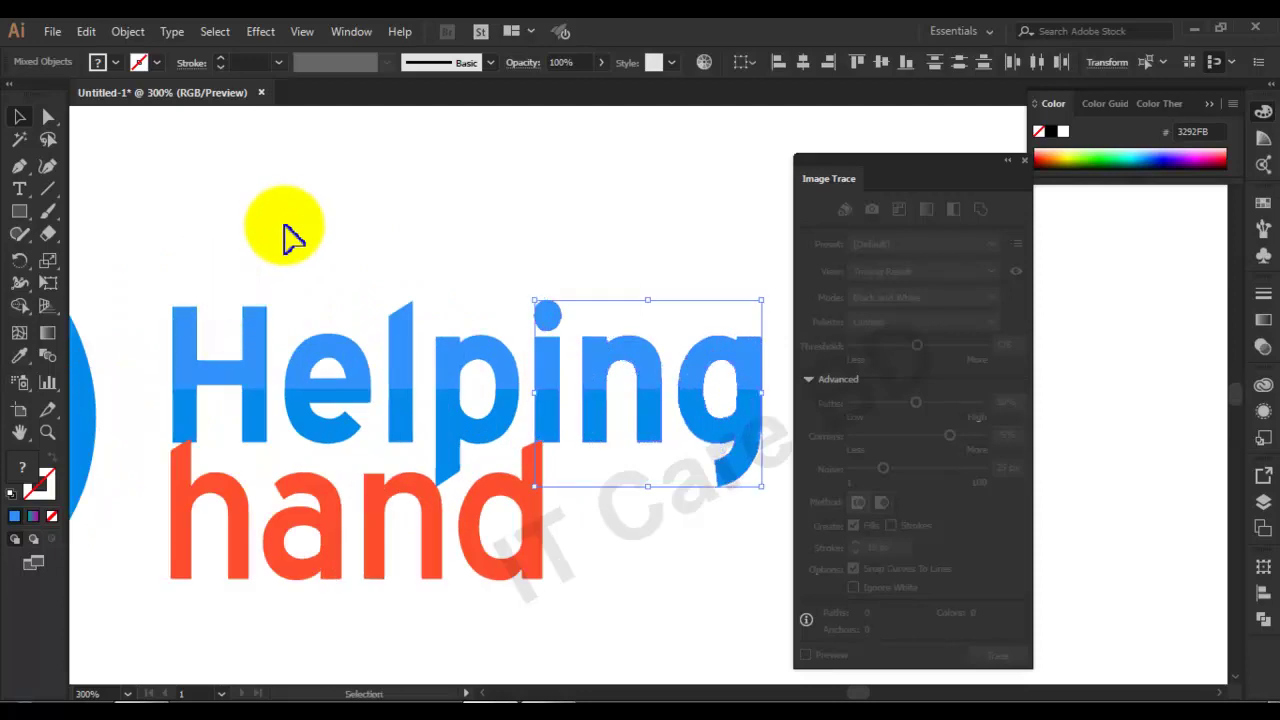
Step: Select the H, e, l and p letters individually to confirm they are separate
{"action": "left_click", "coordinate": [288, 232]}
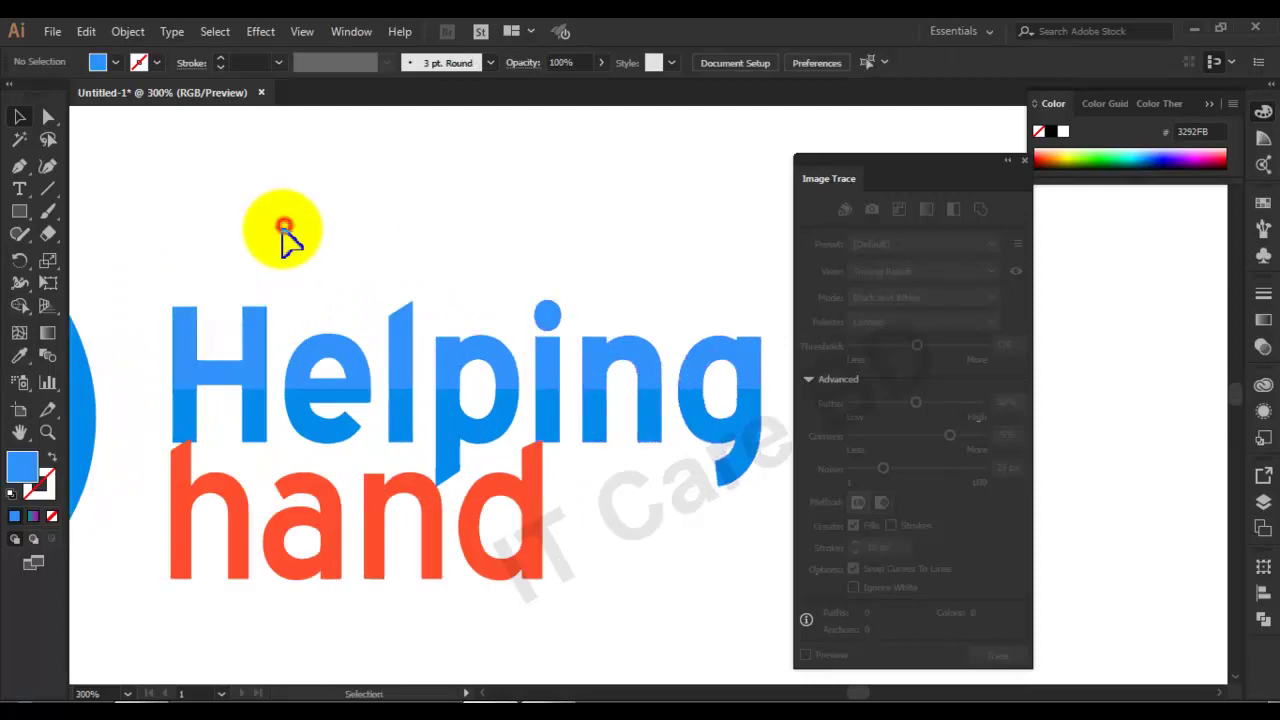
{"action": "left_click", "coordinate": [258, 366]}
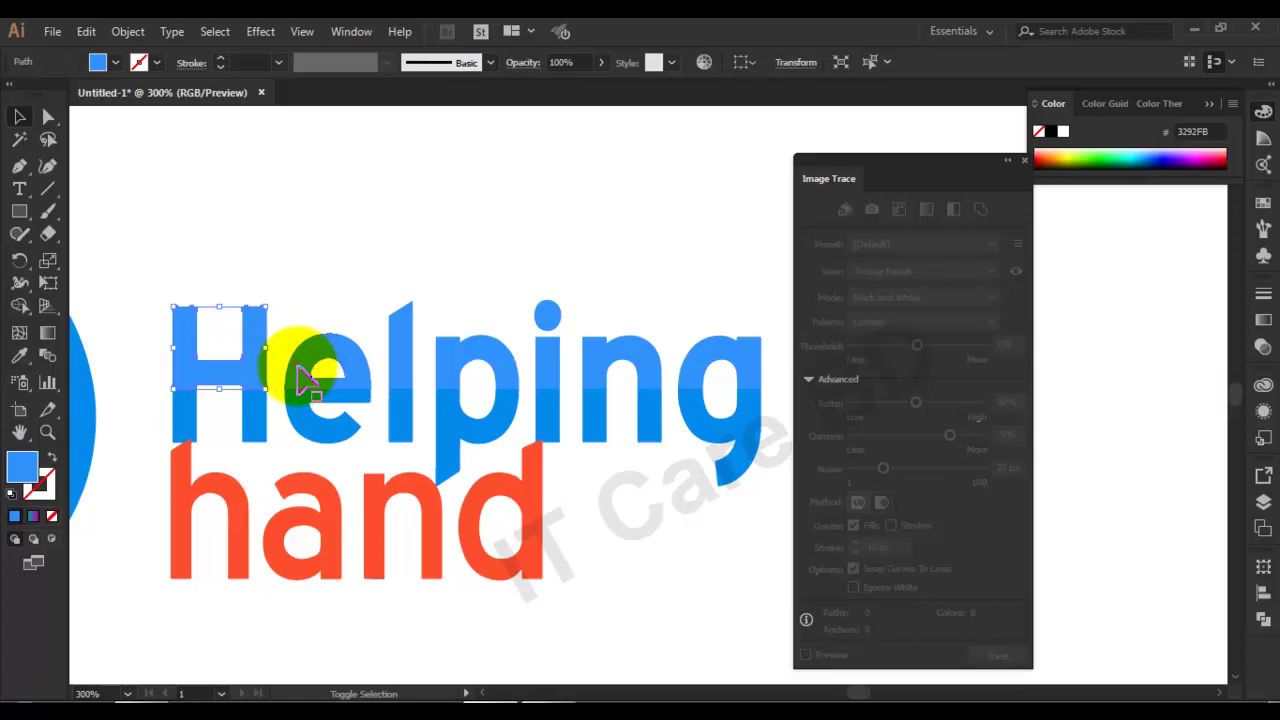
{"action": "left_click", "coordinate": [322, 370], "text": "shift"}
{"action": "left_click", "coordinate": [405, 360], "text": "shift"}
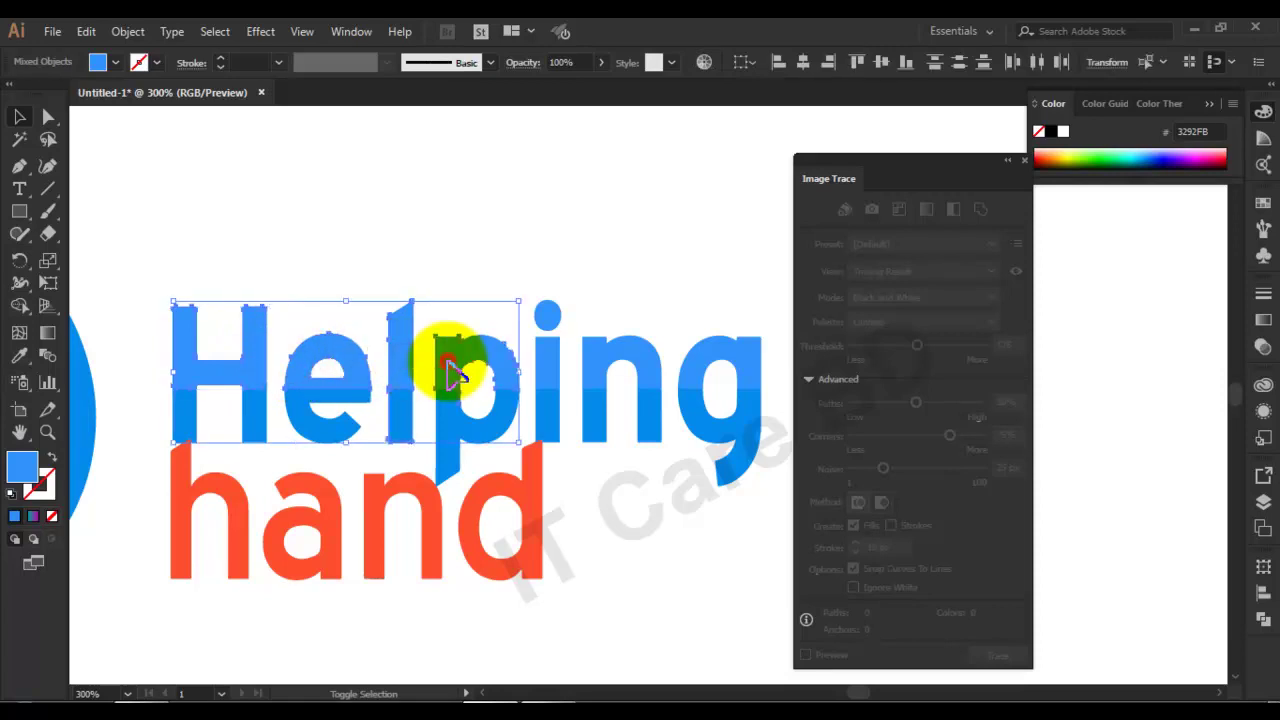
{"action": "left_click", "coordinate": [357, 265]}
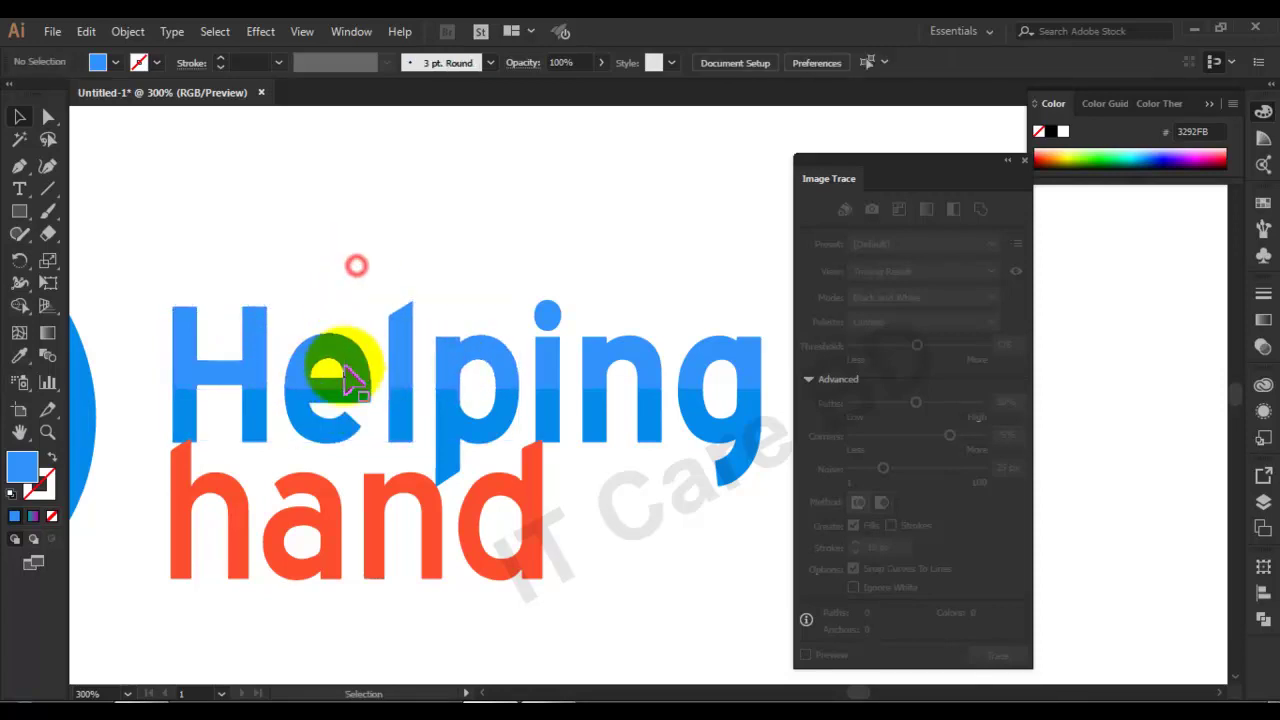
{"action": "left_click", "coordinate": [335, 395]}
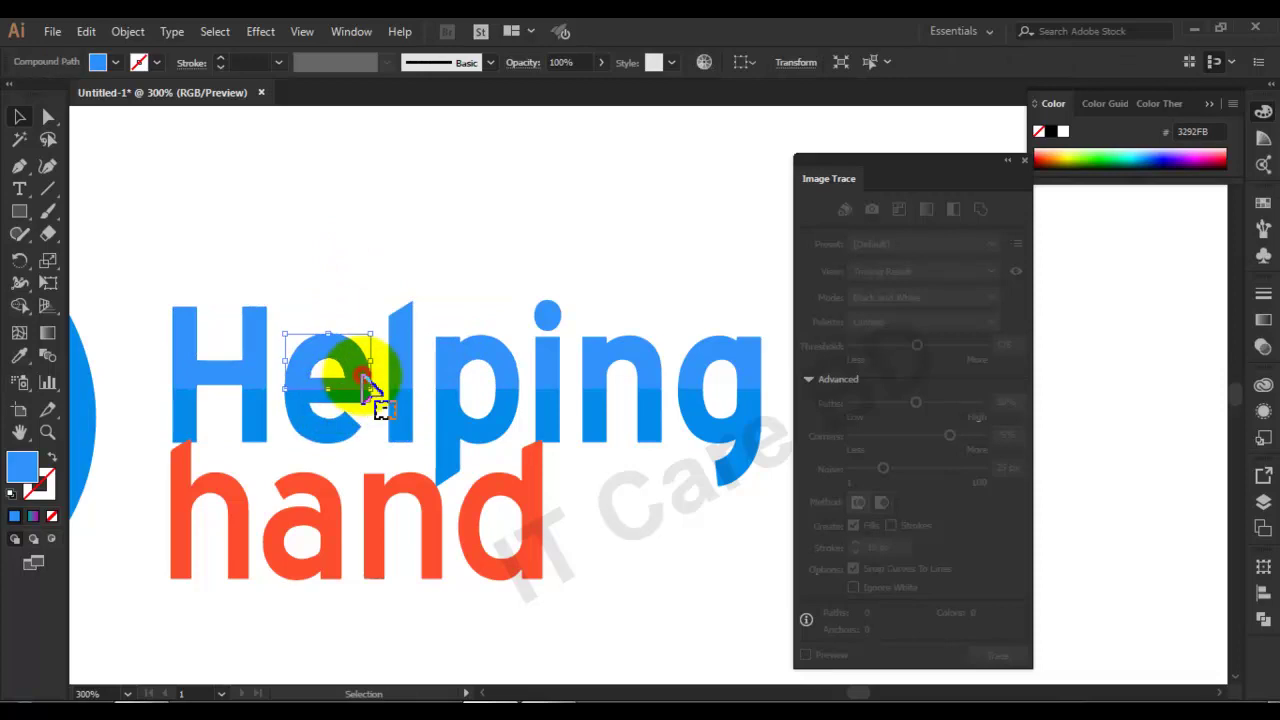
{"action": "left_click", "coordinate": [253, 362], "text": "shift"}
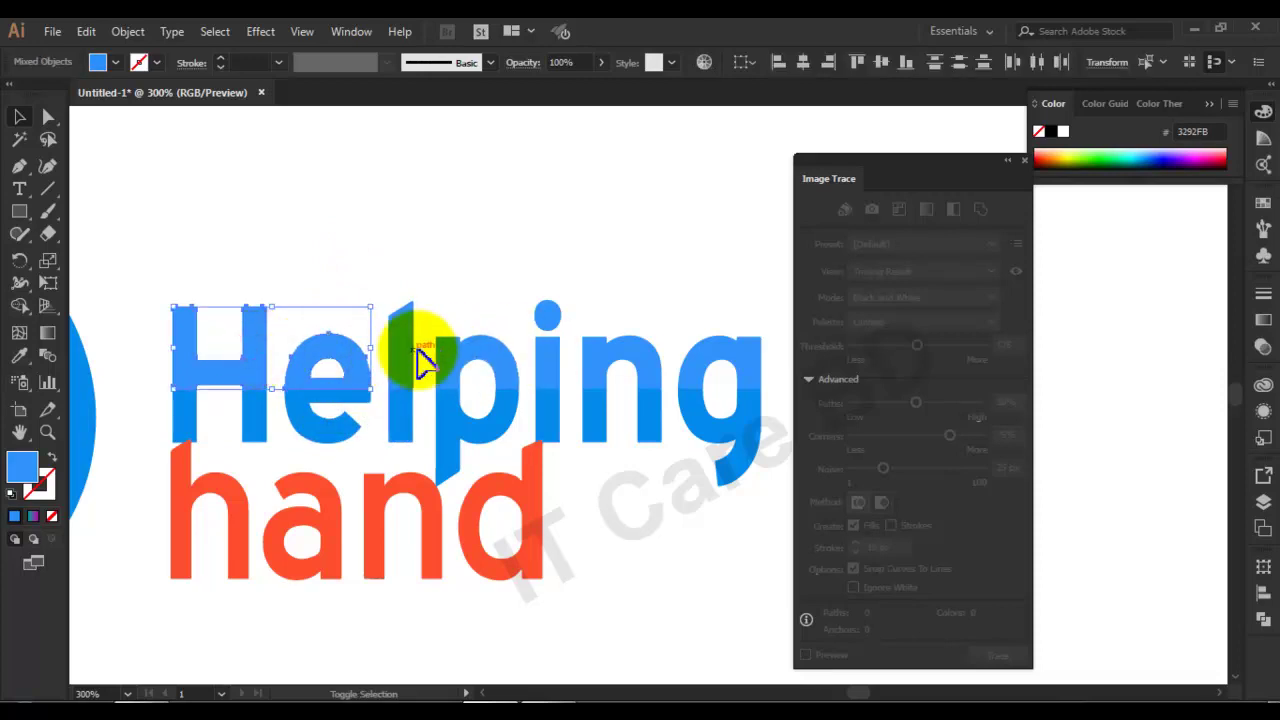
Step: Isolate the l letter shape on its own and check its options
{"action": "left_click", "coordinate": [449, 280]}
{"action": "left_click", "coordinate": [414, 406]}
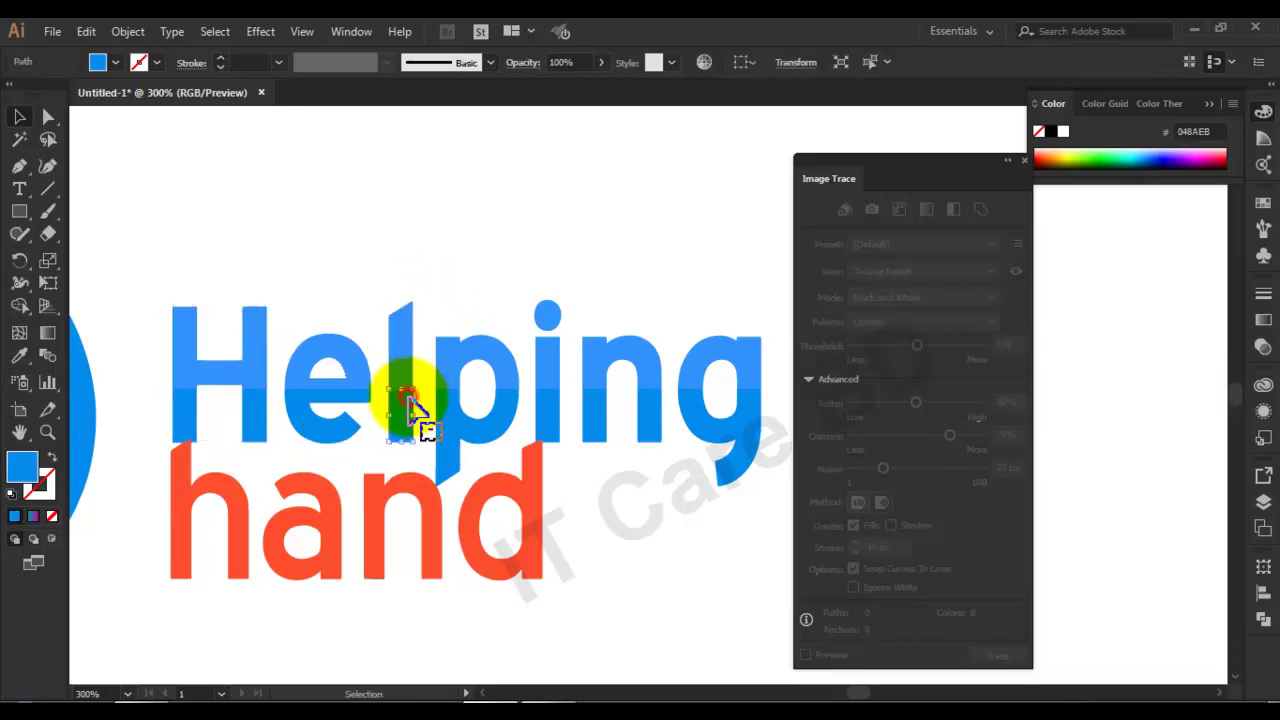
{"action": "right_click", "coordinate": [410, 366]}
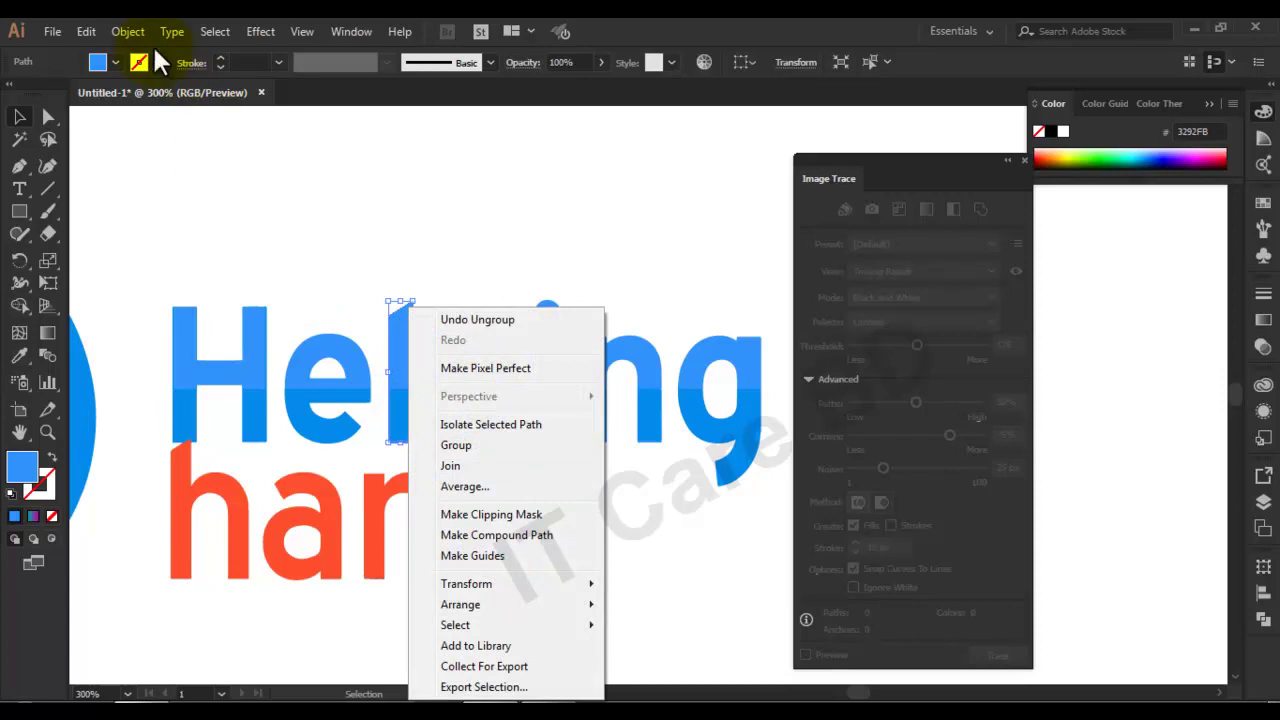
{"action": "left_click", "coordinate": [128, 31]}
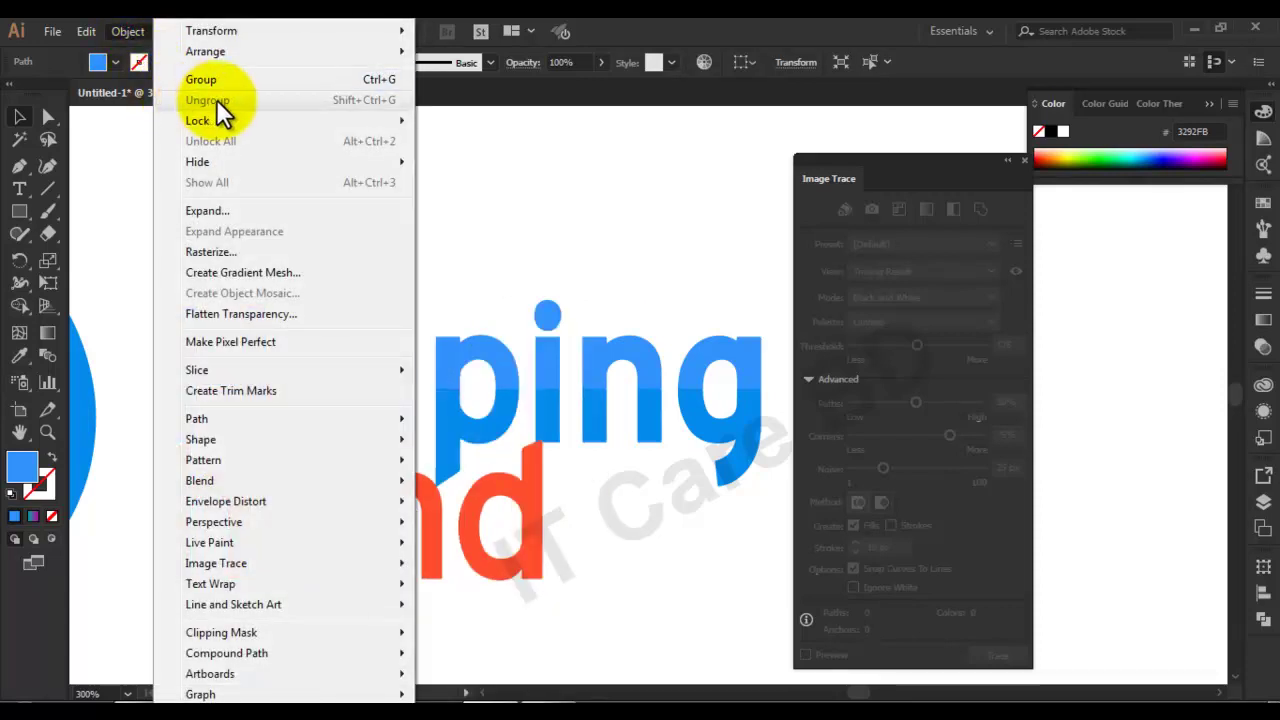
{"action": "left_click", "coordinate": [543, 238]}
{"action": "left_click", "coordinate": [410, 370]}
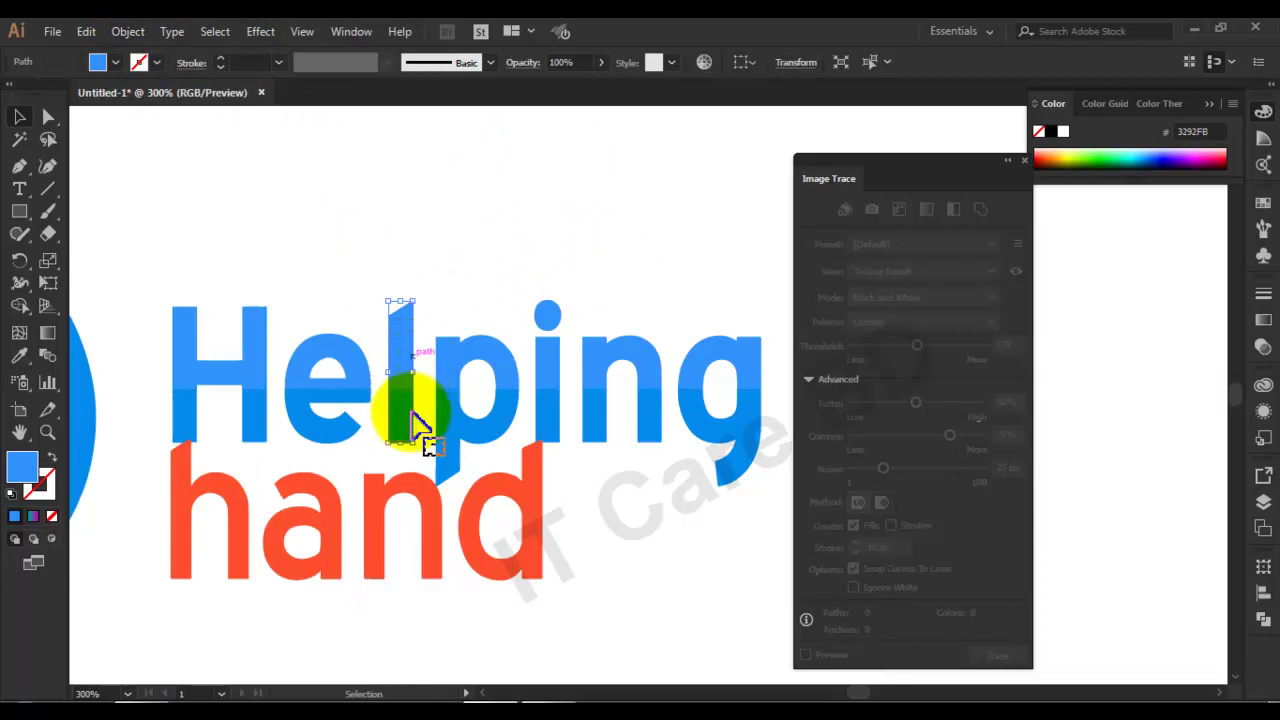
Step: Lift the l letter upward, undo the move and reselect the l
{"action": "left_click_drag", "start_coordinate": [406, 350], "coordinate": [406, 324]}
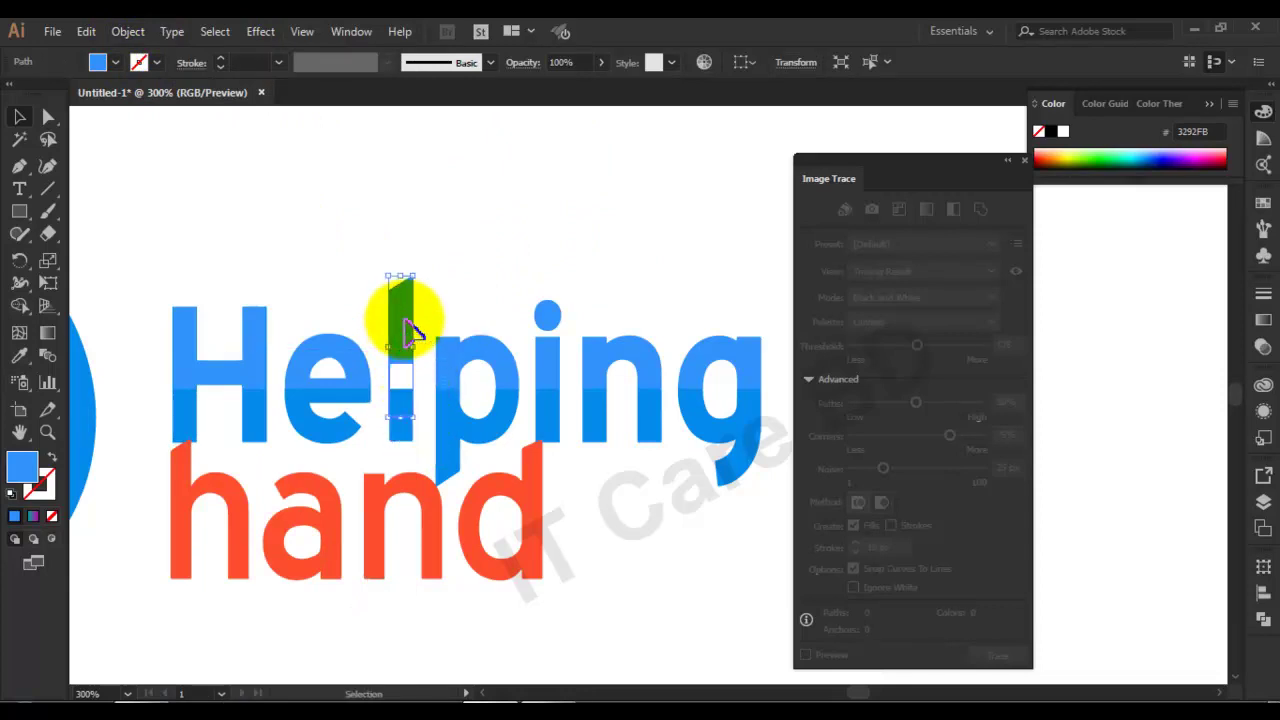
{"action": "key", "text": "ctrl+z"}
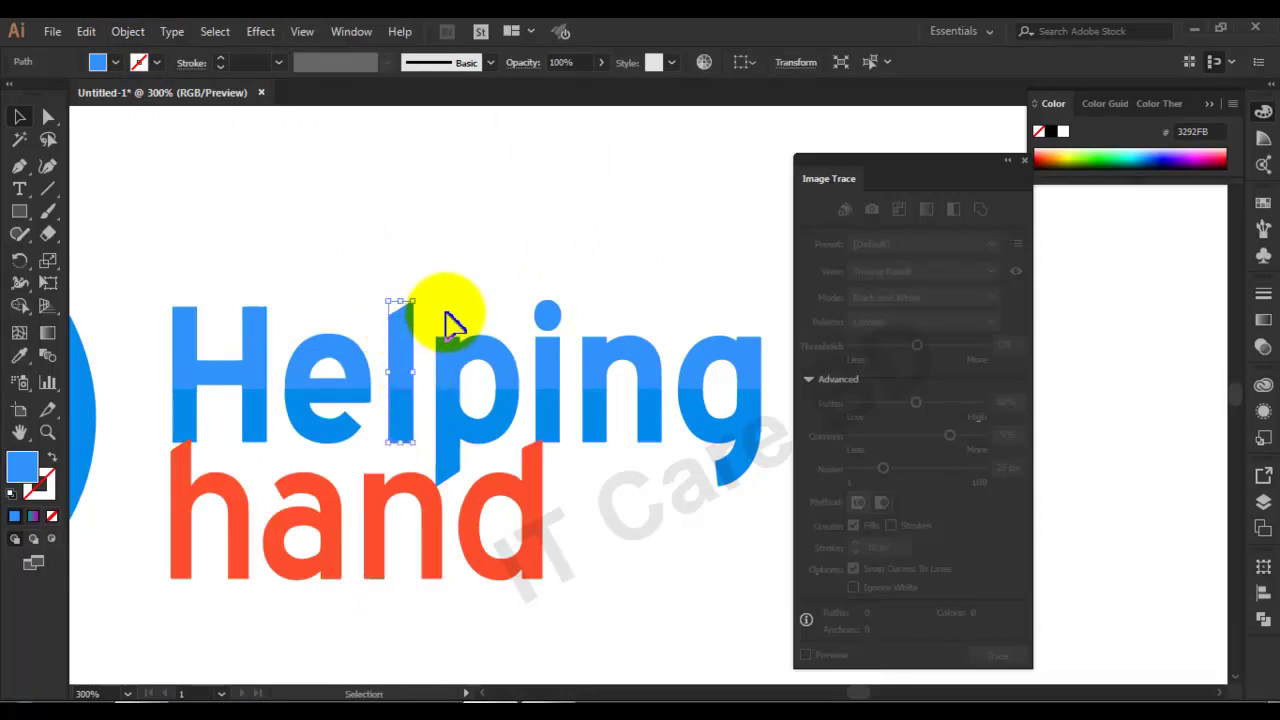
{"action": "key", "text": "v"}
{"action": "left_click", "coordinate": [443, 306]}
{"action": "left_click", "coordinate": [410, 352]}
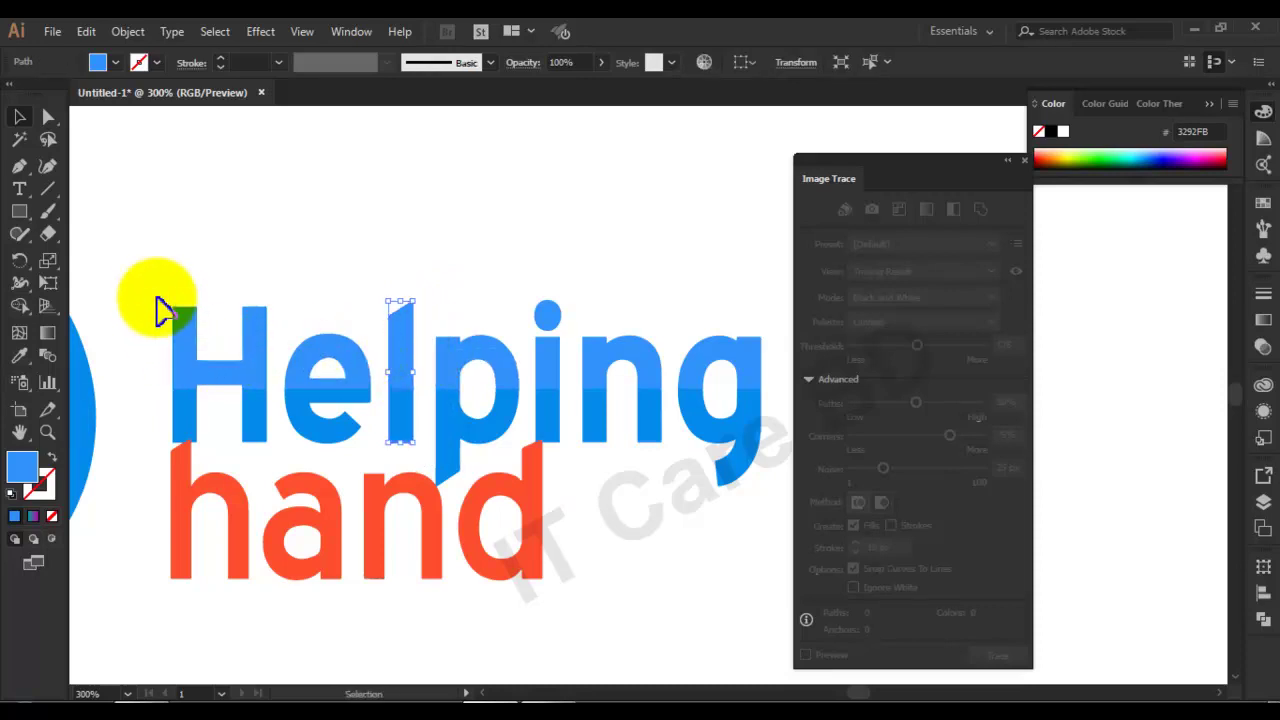
Step: Marquee-select all the Helping letters and zoom out to fit the logo
{"action": "mouse_move", "coordinate": [156, 285]}
{"action": "left_mouse_down"}
{"action": "mouse_move", "coordinate": [266, 414]}
{"action": "mouse_move", "coordinate": [769, 455]}
{"action": "mouse_move", "coordinate": [770, 430]}
{"action": "left_mouse_up"}
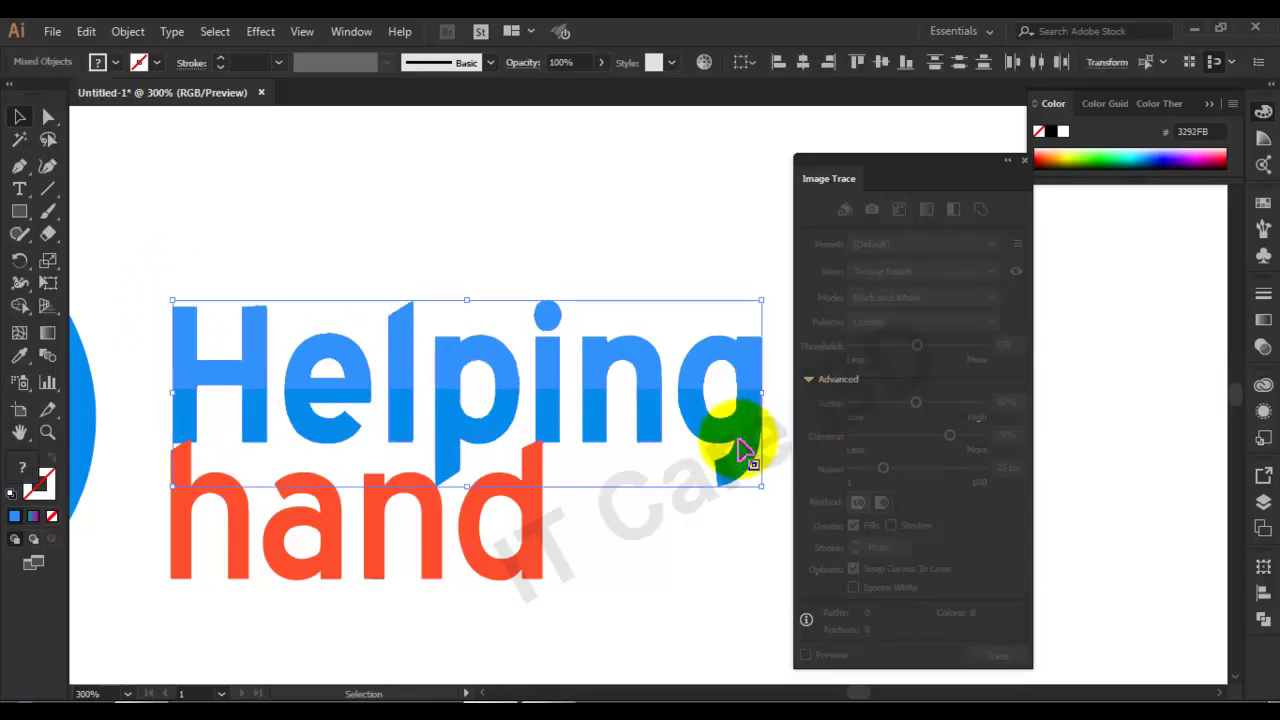
{"action": "key", "text": "Up"}
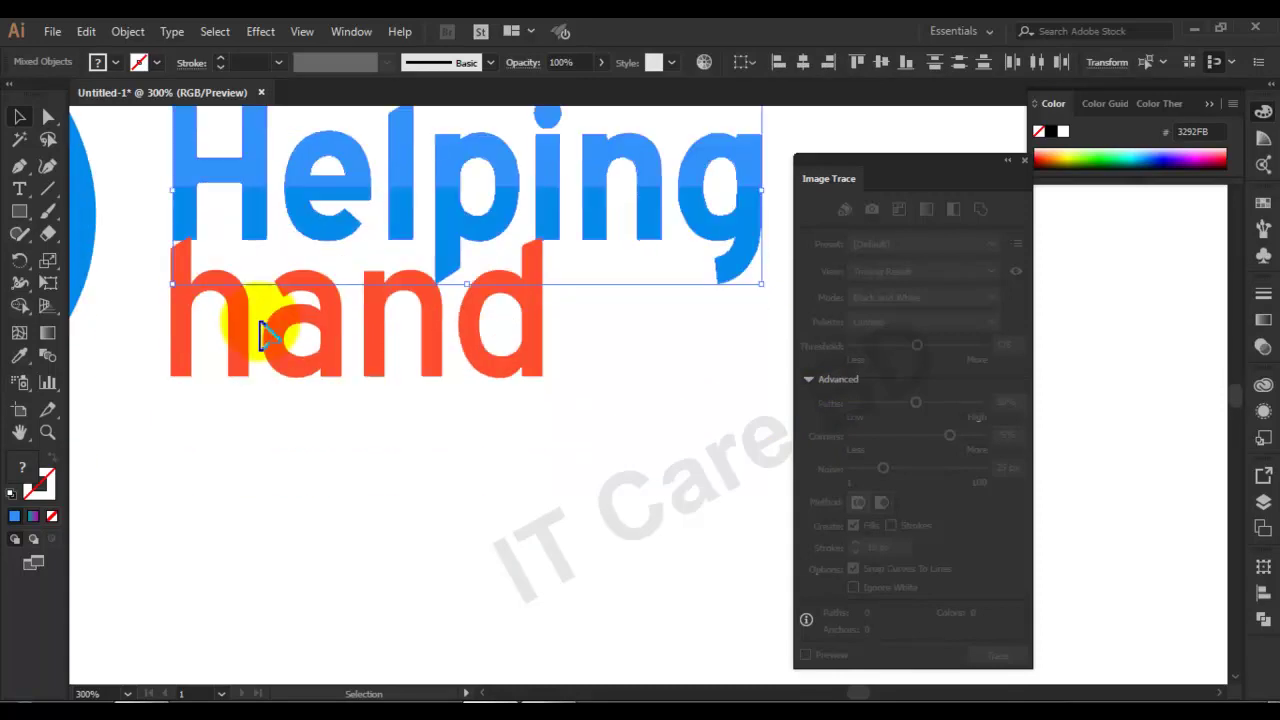
{"action": "key", "text": "a"}
{"action": "key", "text": "ctrl+0"}
{"action": "key", "text": "v"}
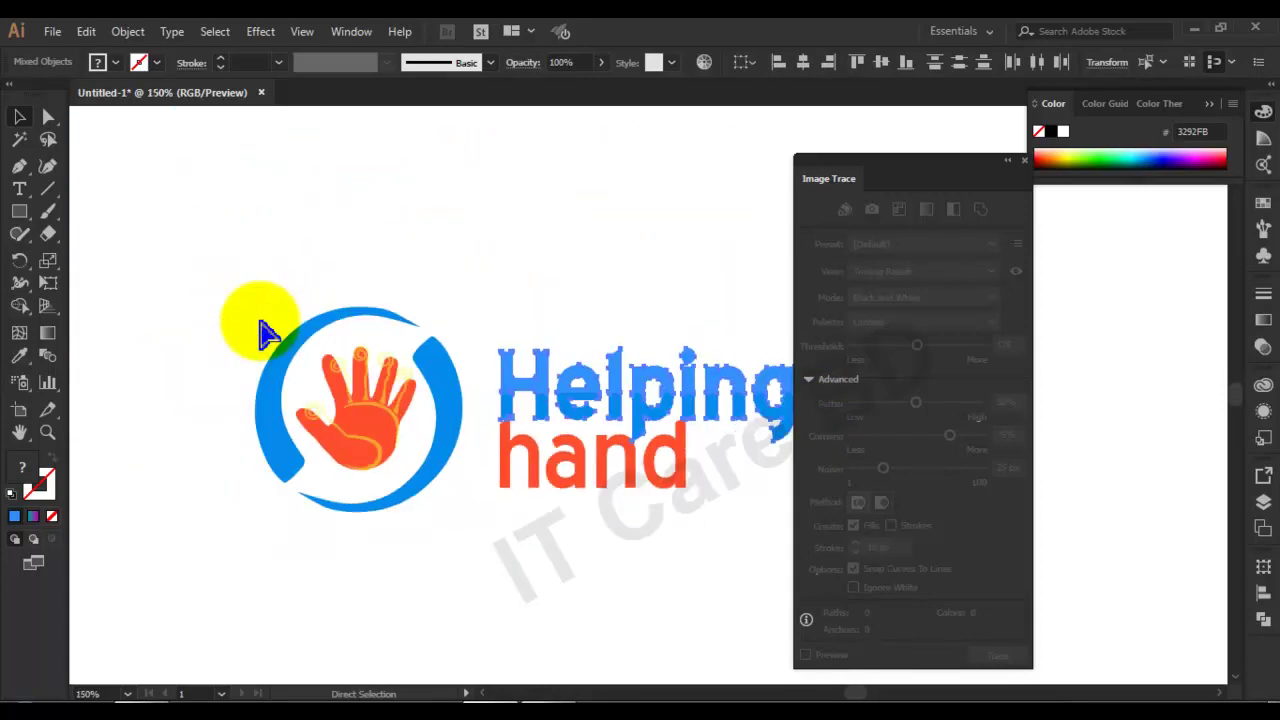
Step: Fill the Helping letters with the default teal-to-magenta gradient
{"action": "left_click", "coordinate": [38, 512]}
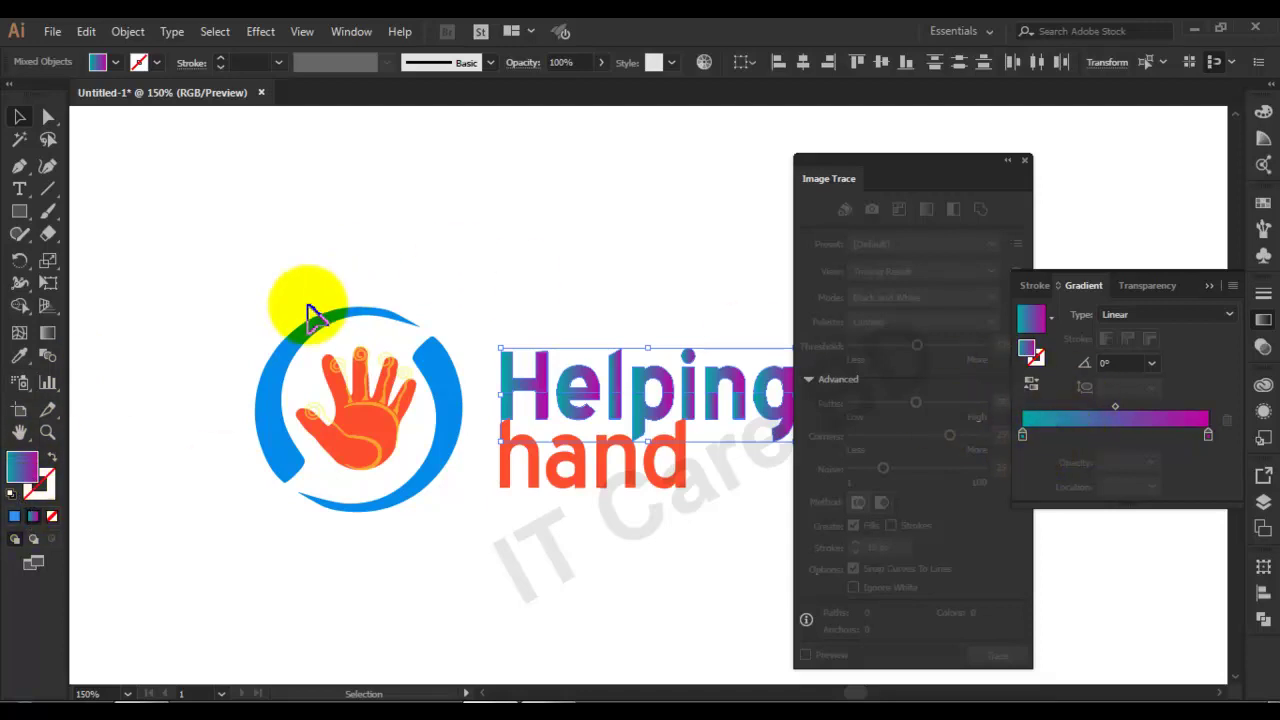
{"action": "key", "text": "ctrl+minus"}
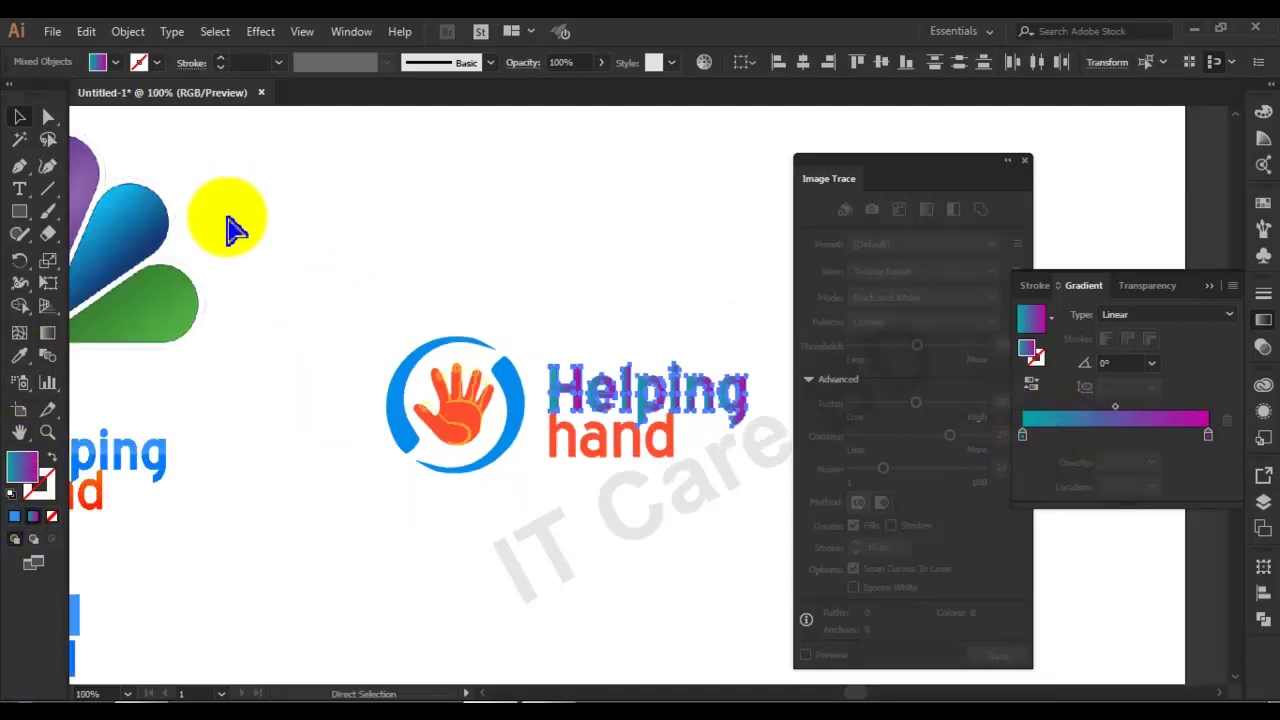
{"action": "key", "text": "ctrl+minus"}
Step: Move the two blue sample squares beside the logo and zoom back to 150%
{"action": "left_click", "coordinate": [206, 200]}
{"action": "left_click", "coordinate": [262, 562]}
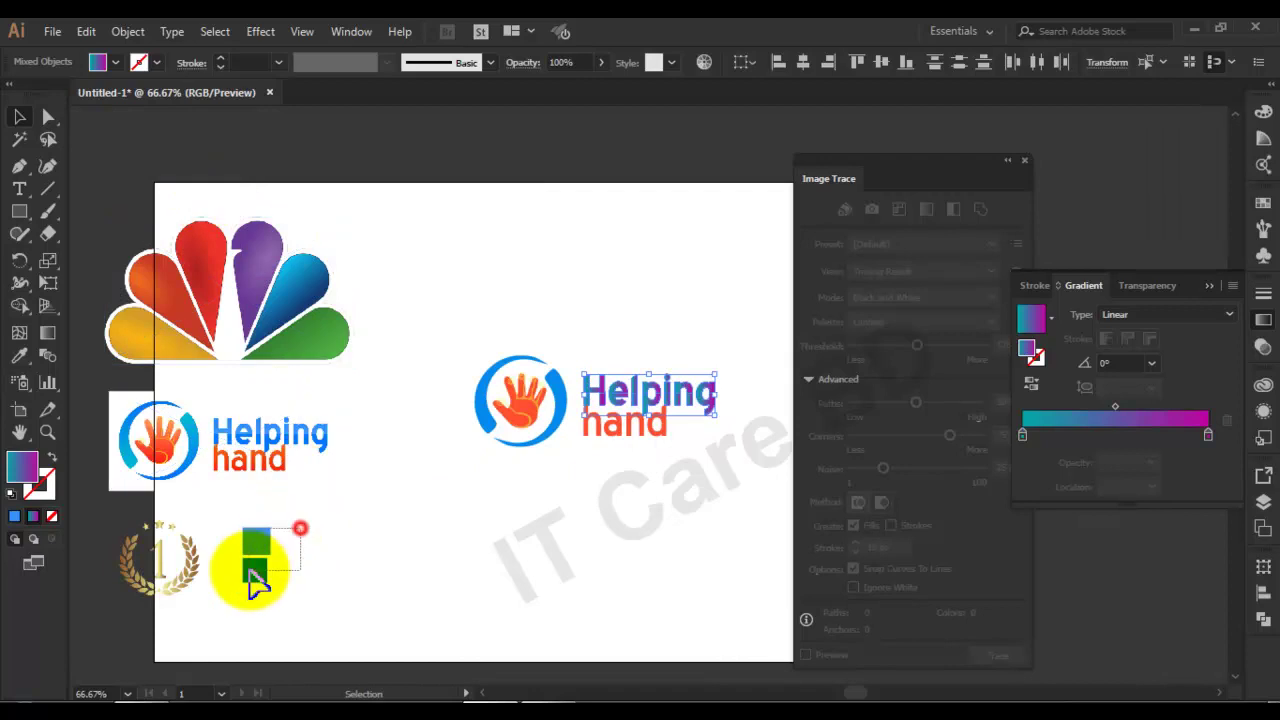
{"action": "mouse_move", "coordinate": [270, 567]}
{"action": "left_mouse_down"}
{"action": "mouse_move", "coordinate": [432, 385]}
{"action": "mouse_move", "coordinate": [450, 392]}
{"action": "left_mouse_up"}
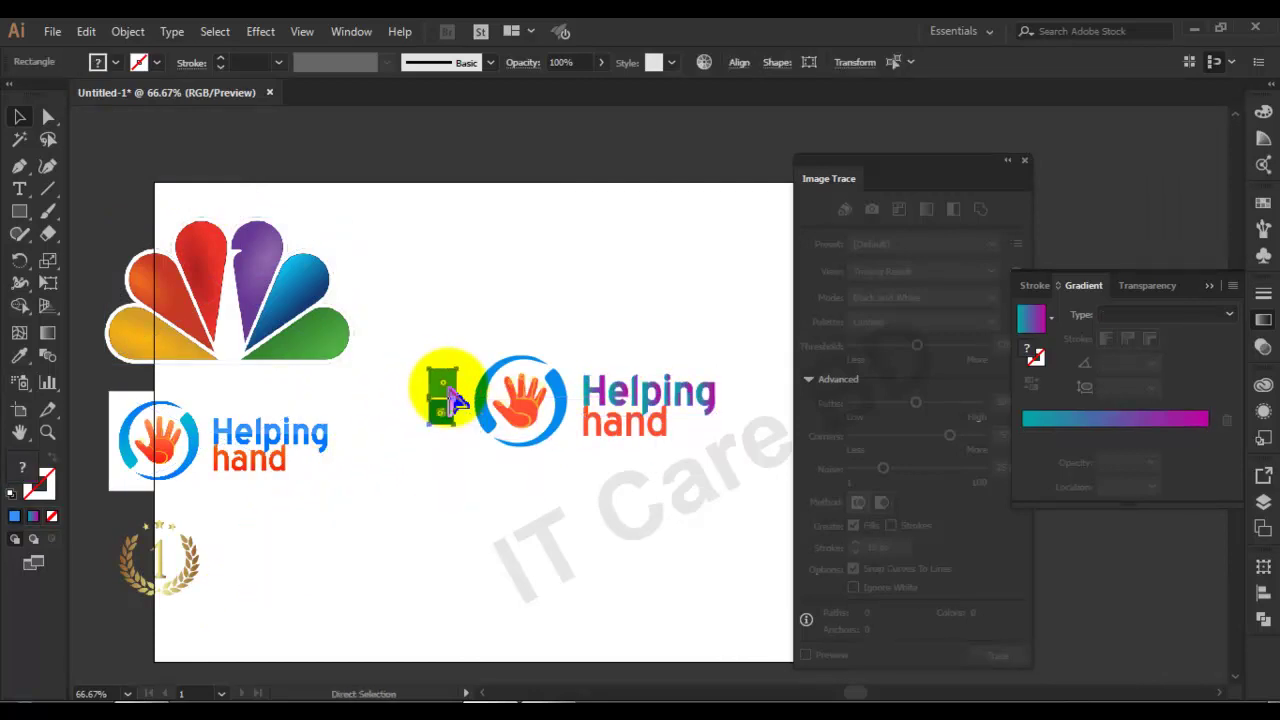
{"action": "key", "text": "ctrl+plus"}
{"action": "key", "text": "ctrl+plus"}
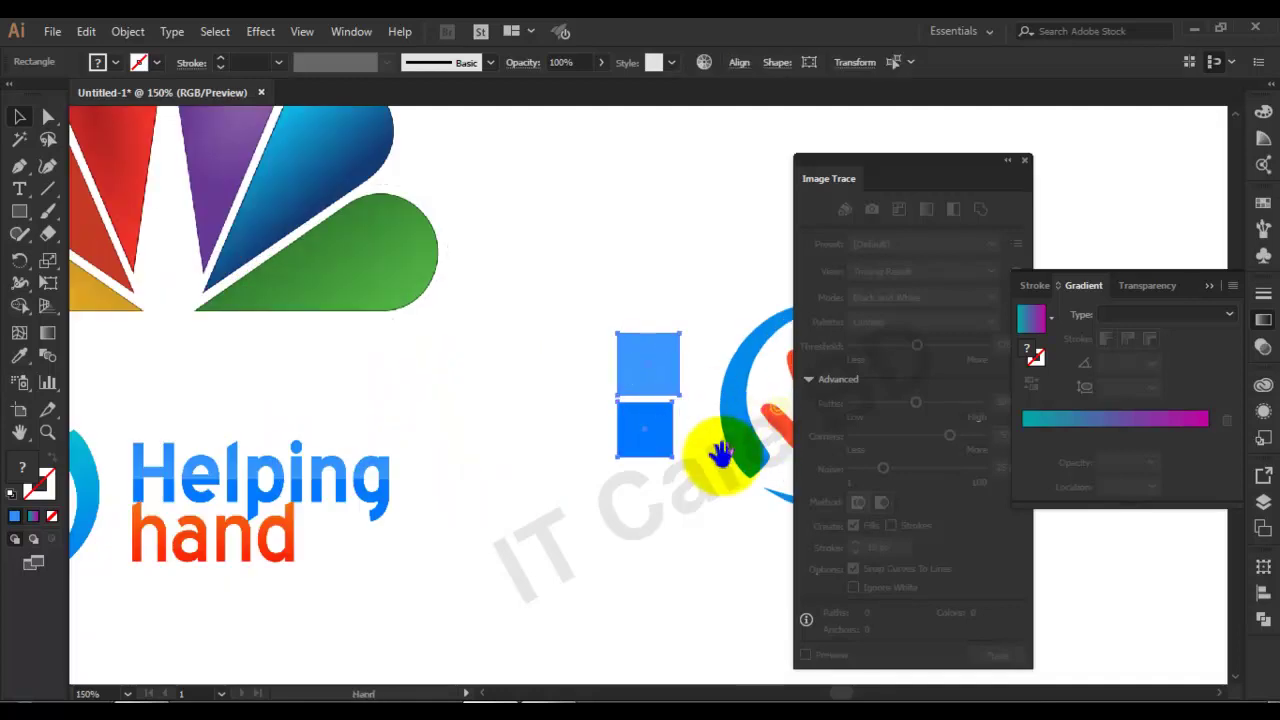
{"action": "left_click_drag", "start_coordinate": [722, 452], "coordinate": [262, 425]}
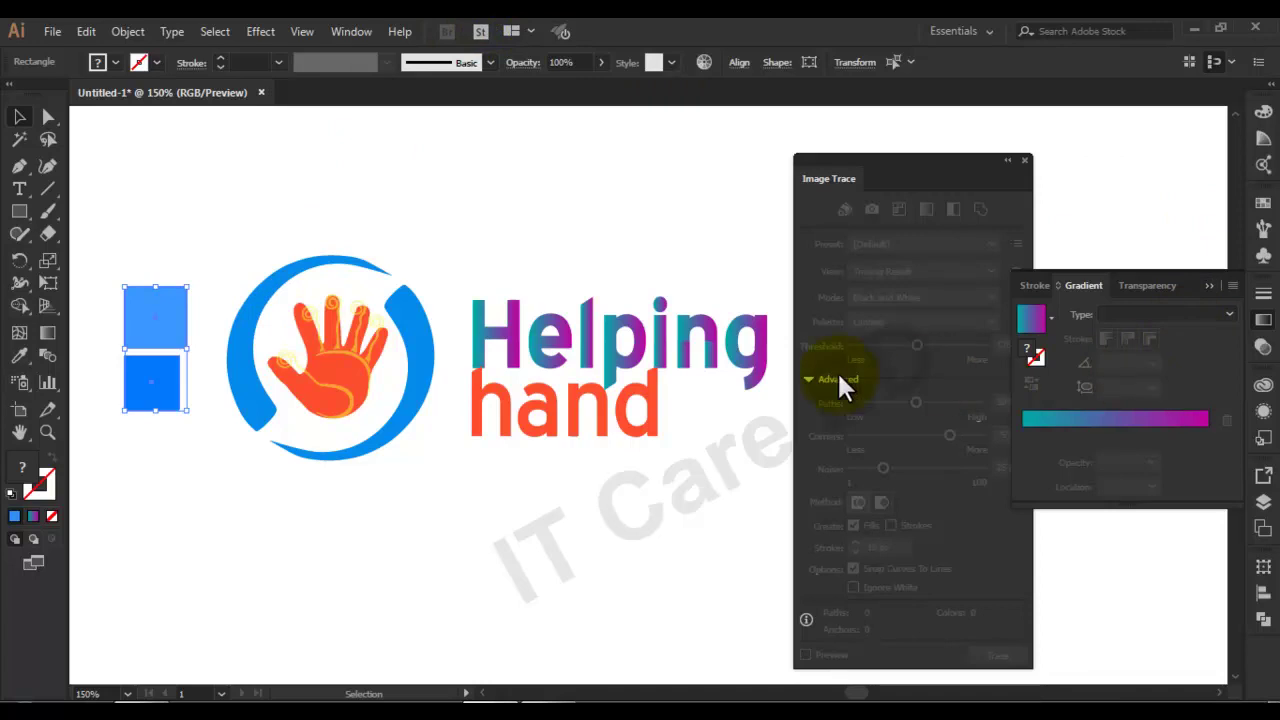
Step: Copy the top blue square's hex colour 3A97FE from the Color Picker
{"action": "left_click", "coordinate": [190, 324]}
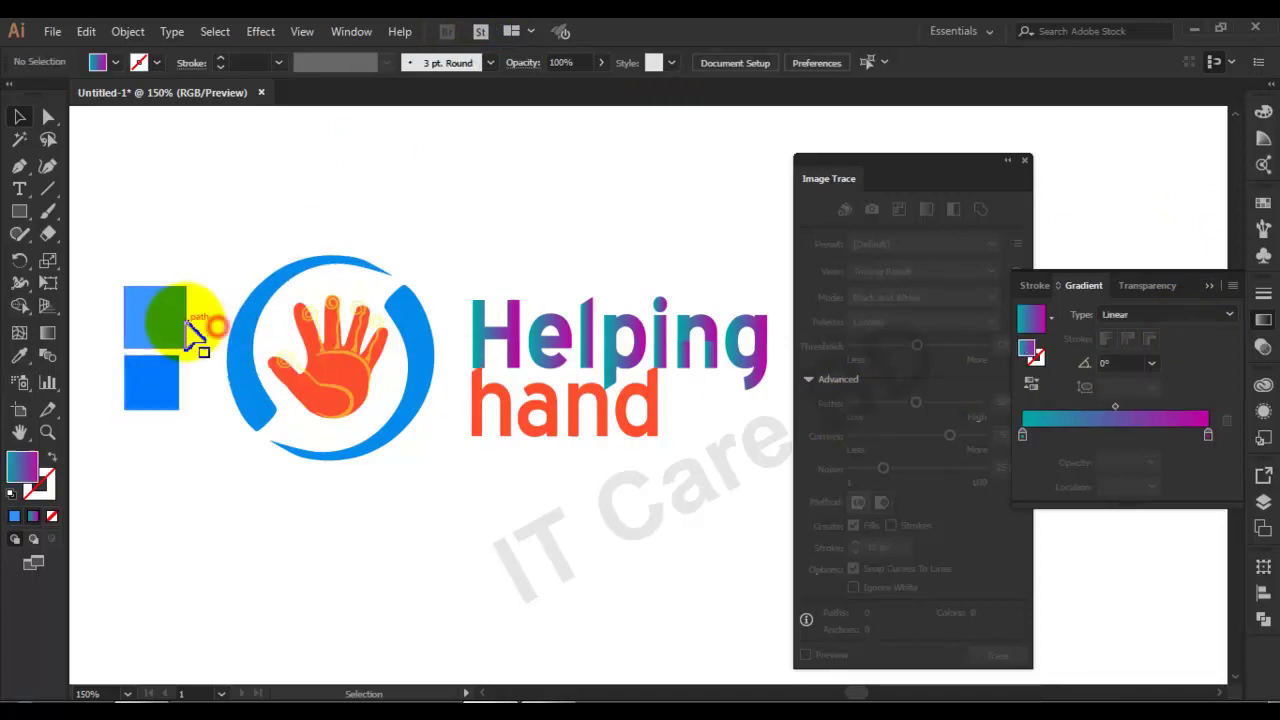
{"action": "left_click", "coordinate": [28, 472]}
{"action": "double_click", "coordinate": [27, 477]}
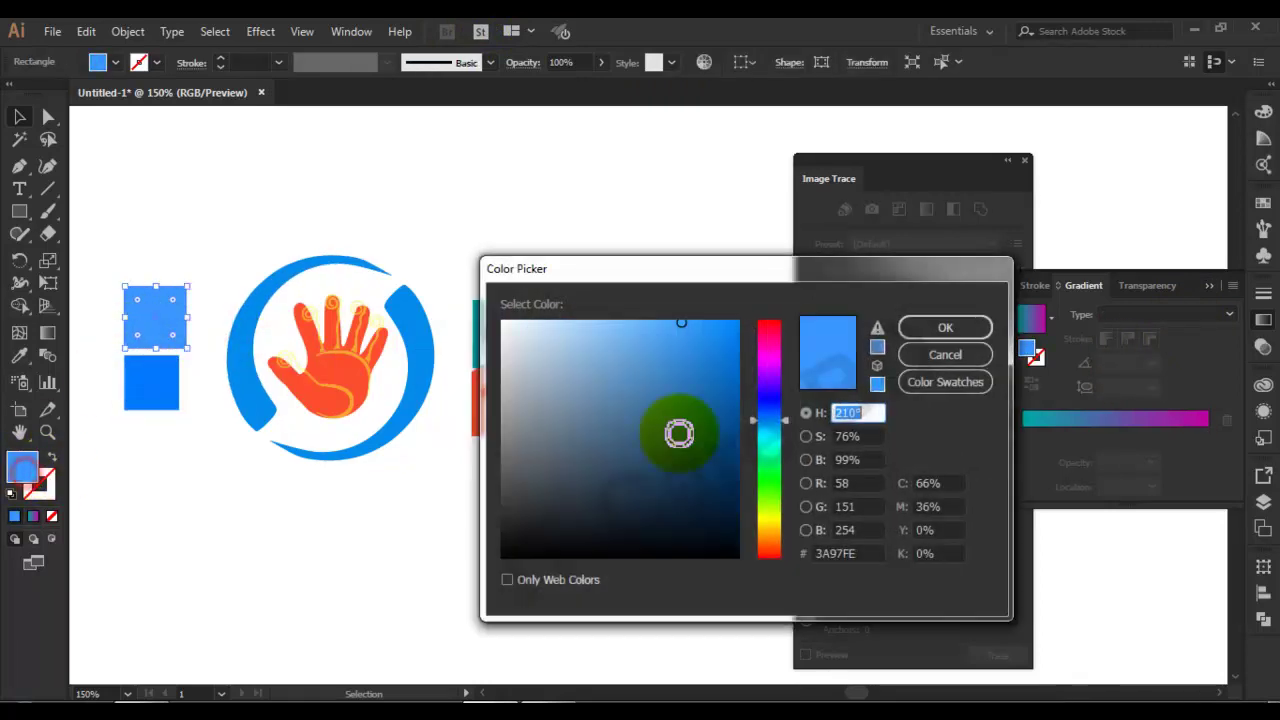
{"action": "double_click", "coordinate": [866, 553]}
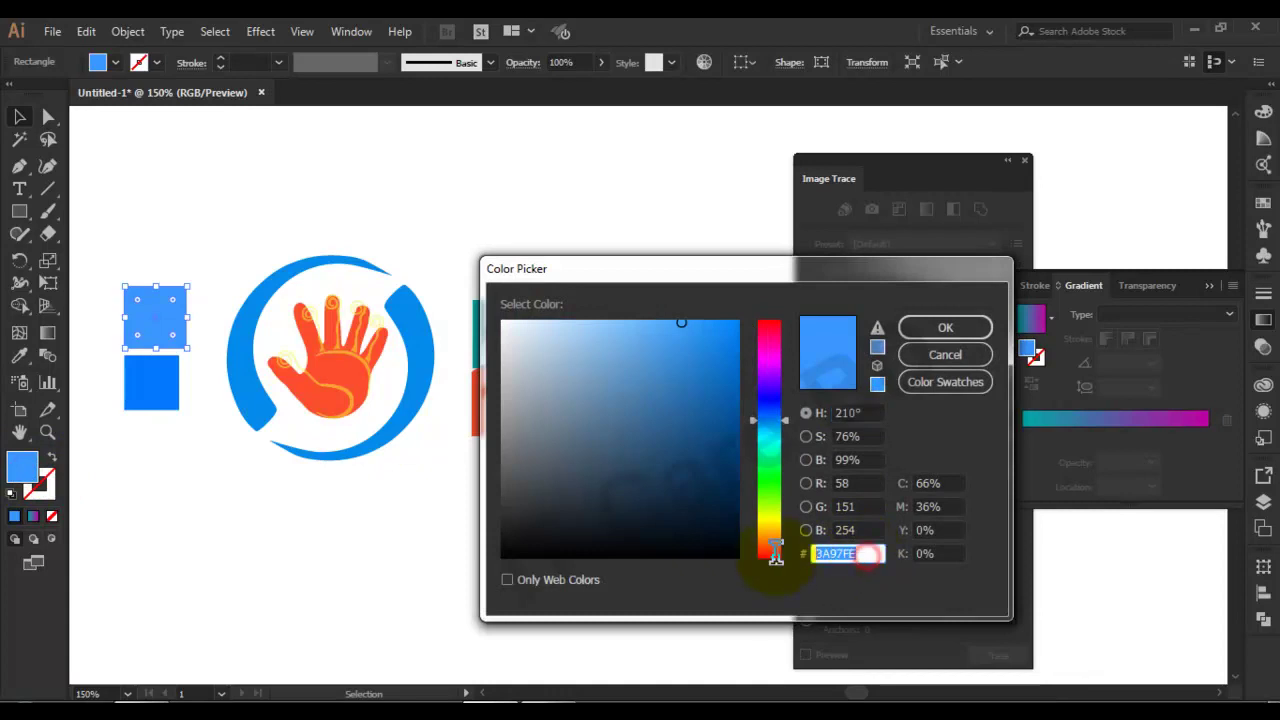
{"action": "right_click", "coordinate": [847, 548]}
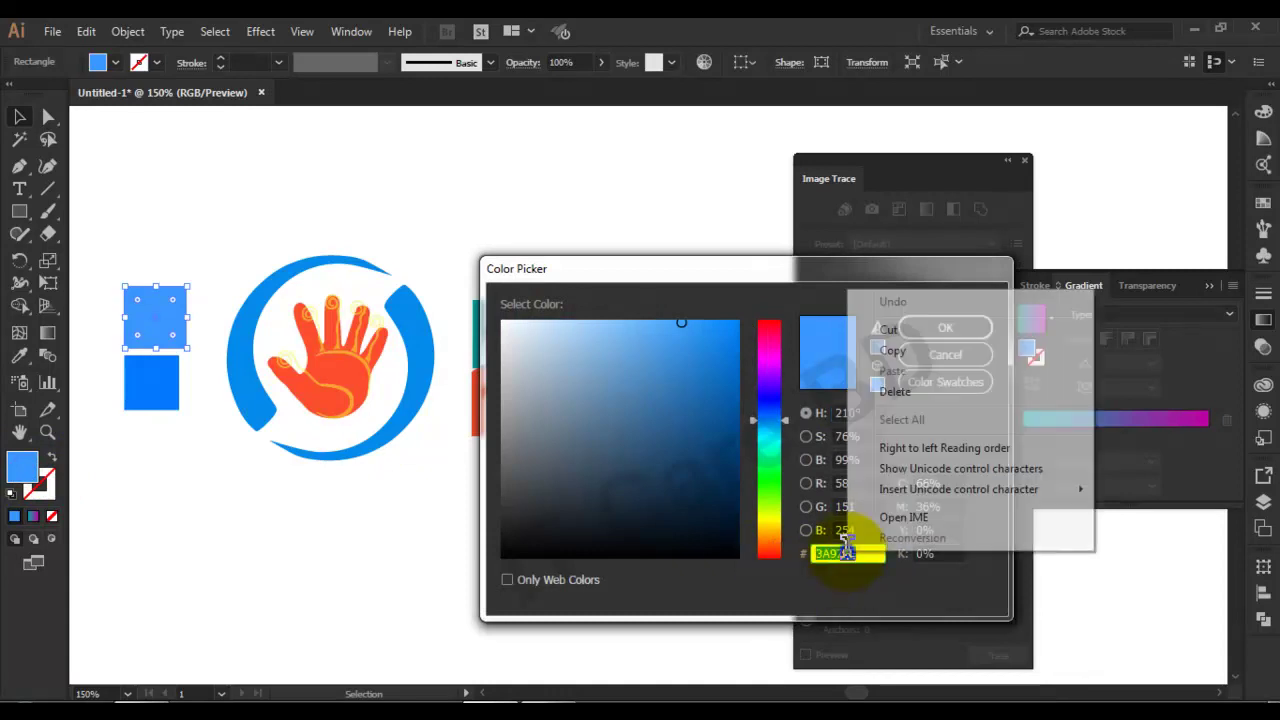
{"action": "left_click", "coordinate": [893, 352]}
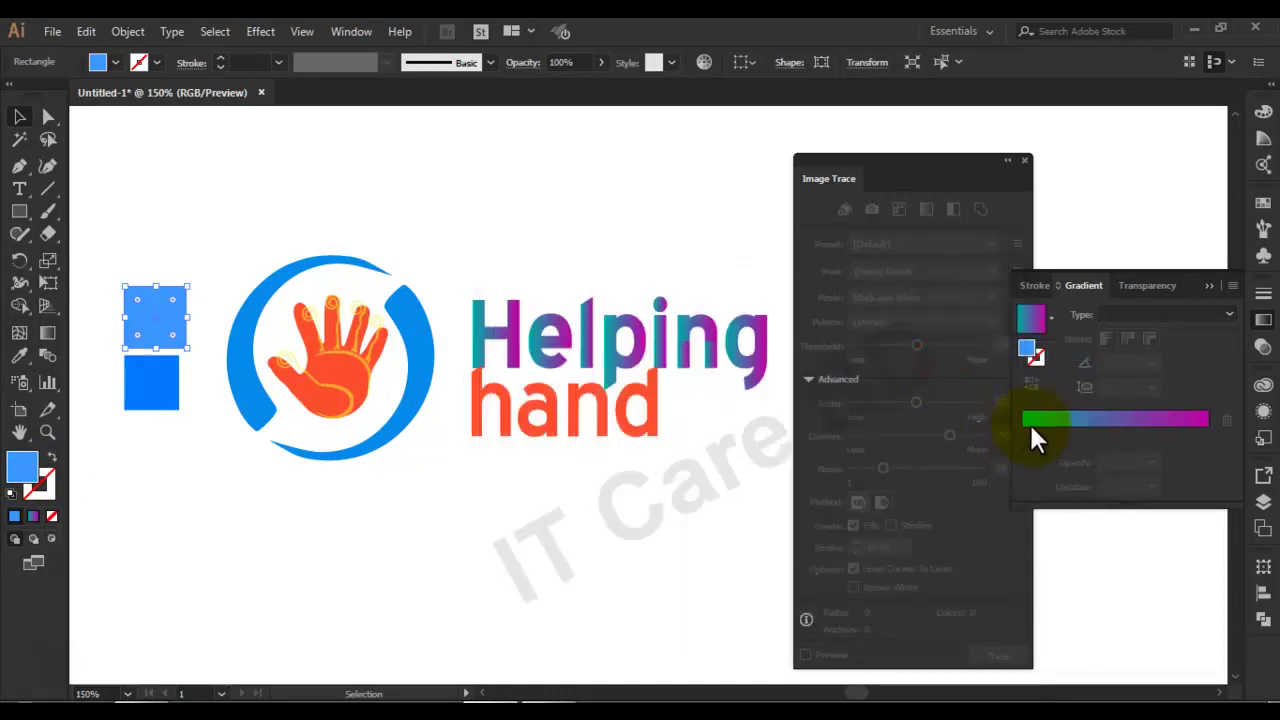
Step: Select all the Helping letters and group them
{"action": "left_click", "coordinate": [662, 348]}
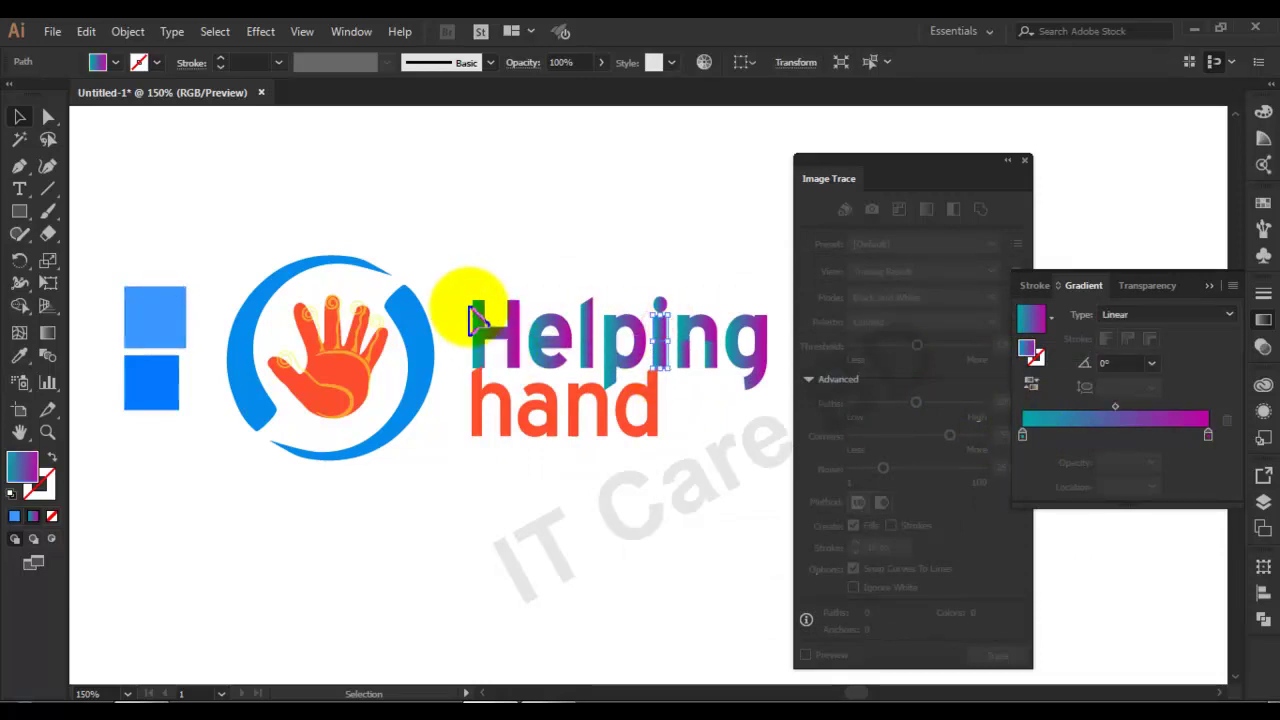
{"action": "mouse_move", "coordinate": [463, 287]}
{"action": "left_mouse_down"}
{"action": "mouse_move", "coordinate": [507, 368]}
{"action": "mouse_move", "coordinate": [778, 375]}
{"action": "left_mouse_up"}
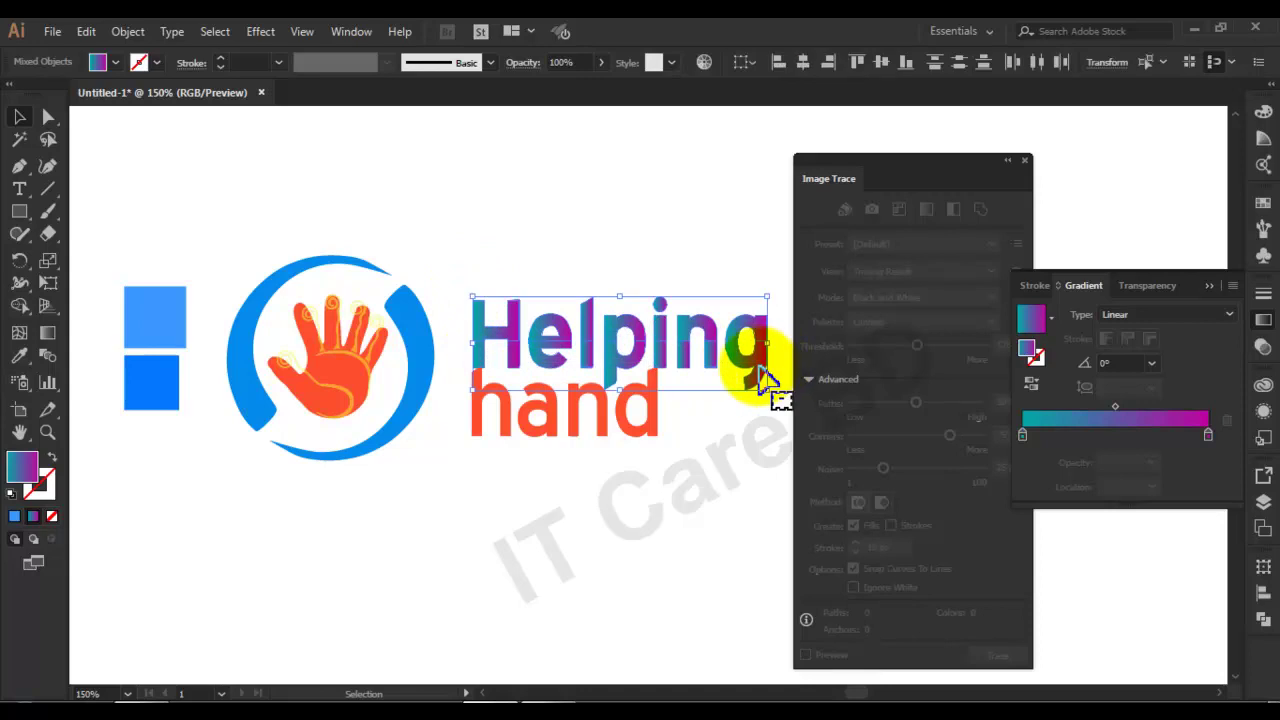
{"action": "right_click", "coordinate": [762, 376]}
{"action": "left_click", "coordinate": [818, 484]}
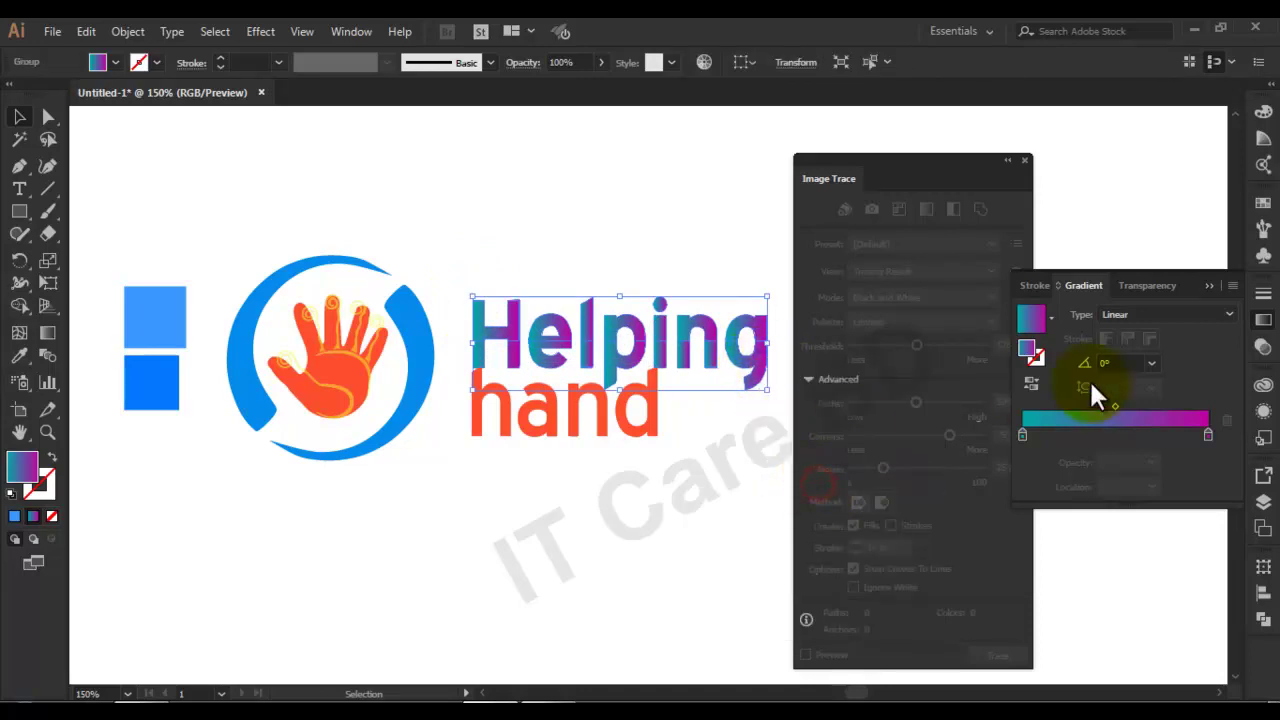
Step: Set the gradient's left stop colour to 3A97FE
{"action": "double_click", "coordinate": [1022, 434]}
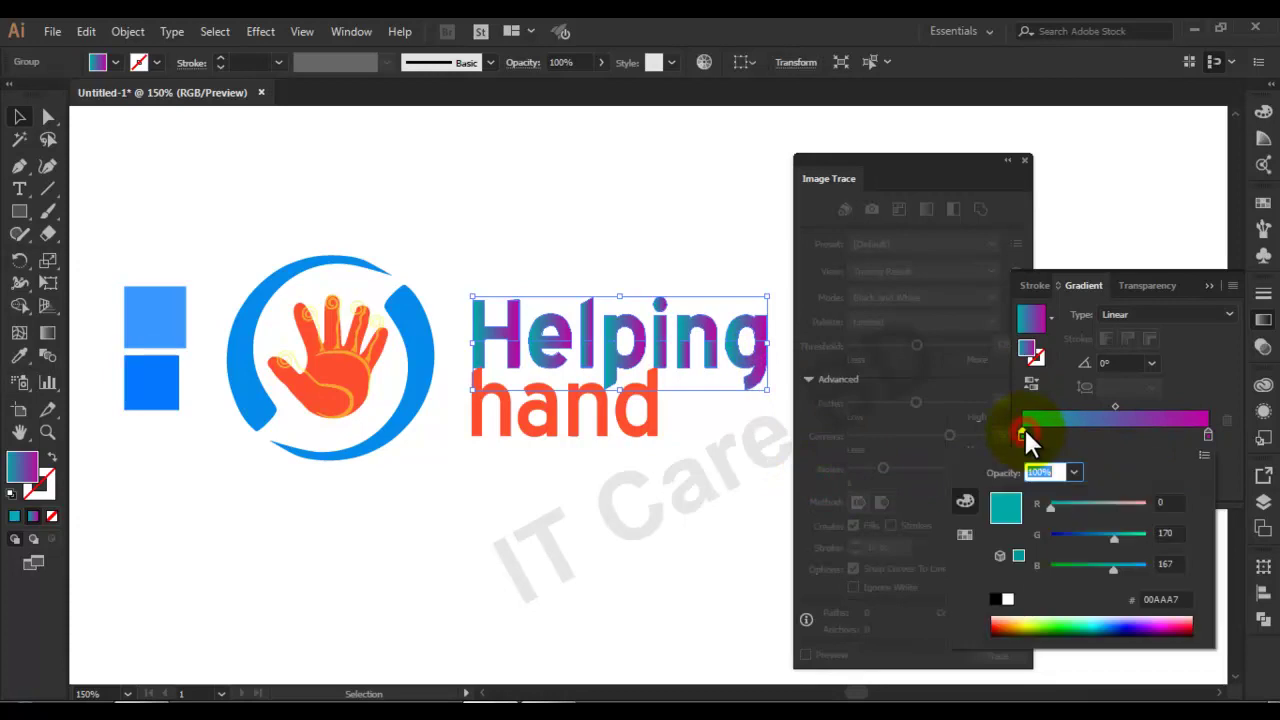
{"action": "left_click", "coordinate": [1179, 600]}
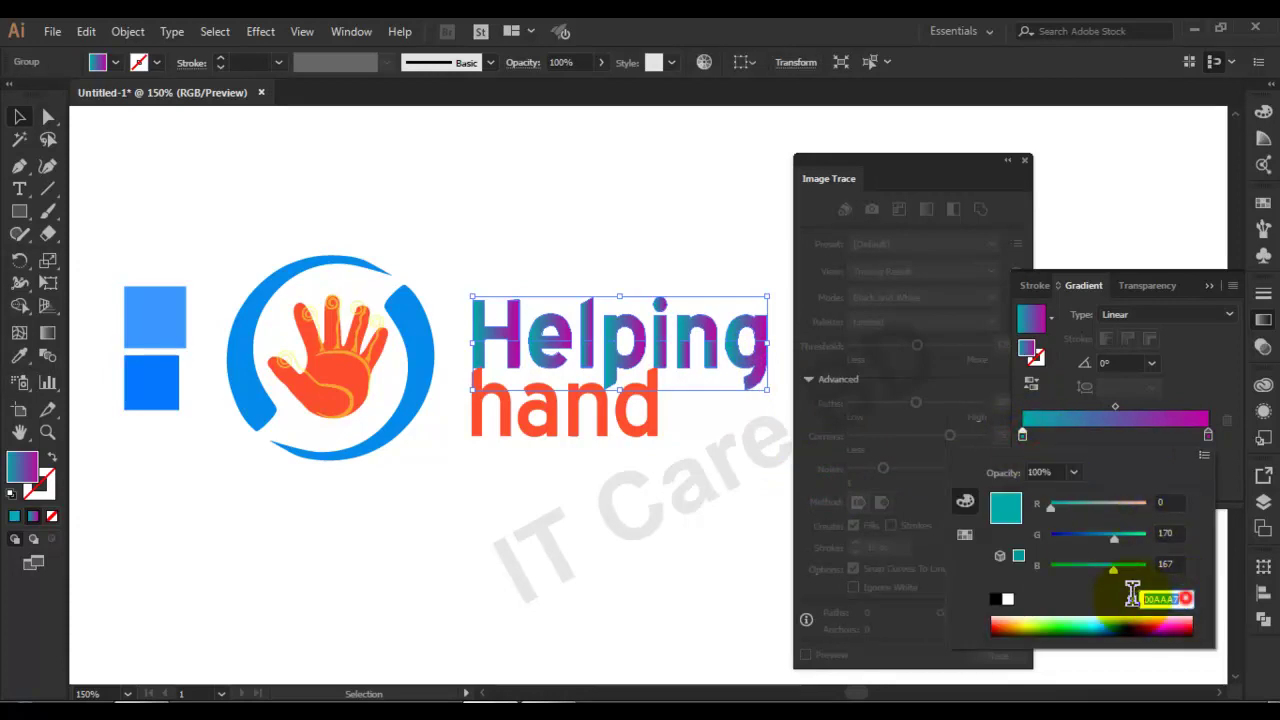
{"action": "type", "text": "3A97FE"}
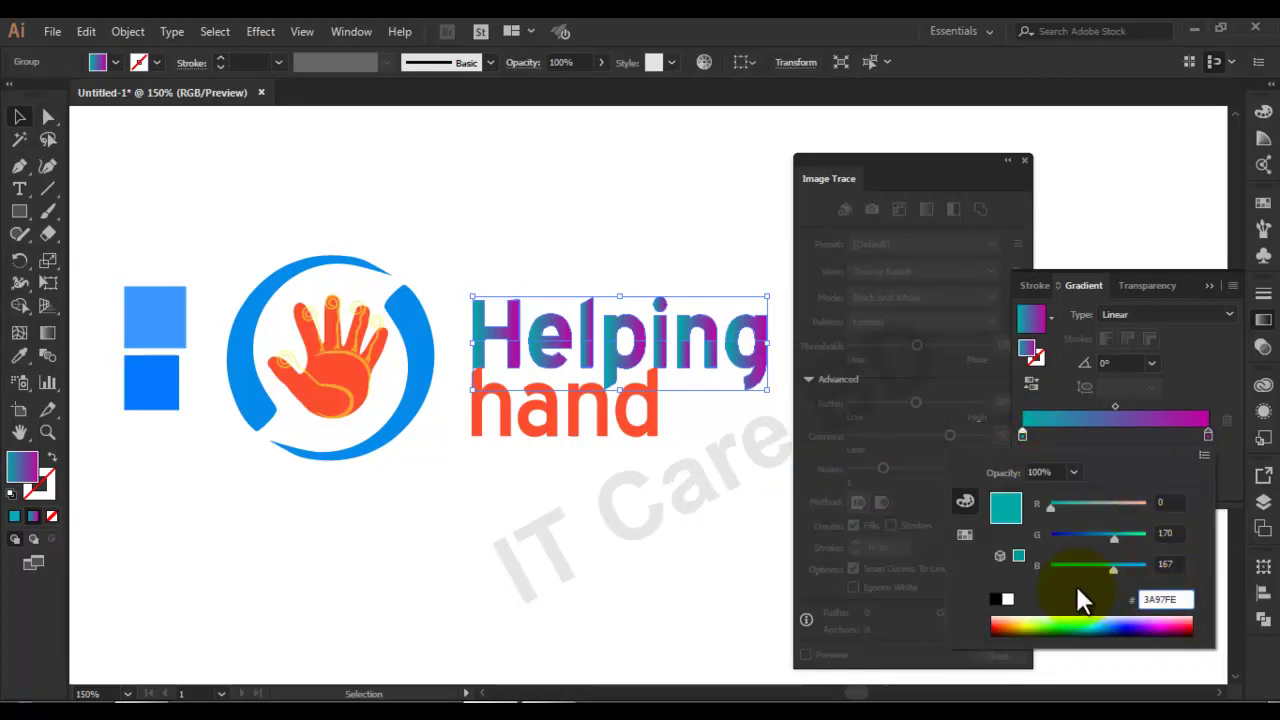
{"action": "key", "text": "Return"}
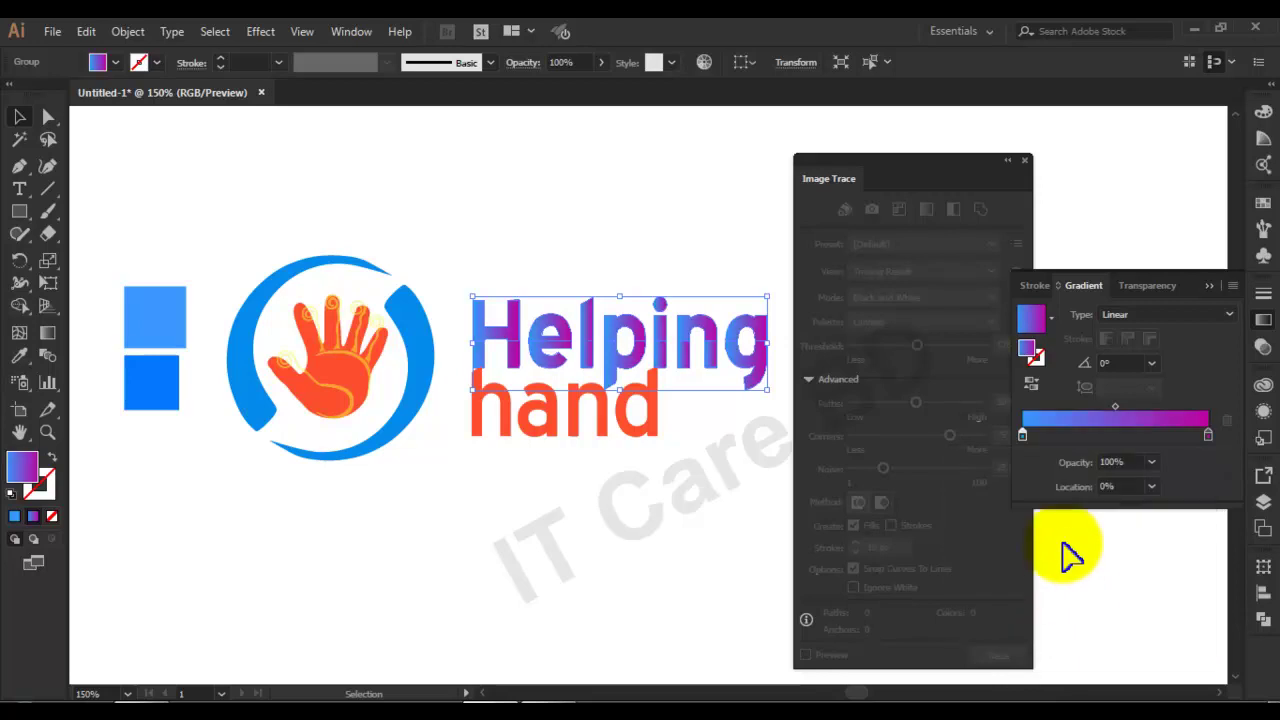
Step: Check the lower blue square's hex colour value in the Color Picker
{"action": "left_click", "coordinate": [231, 466]}
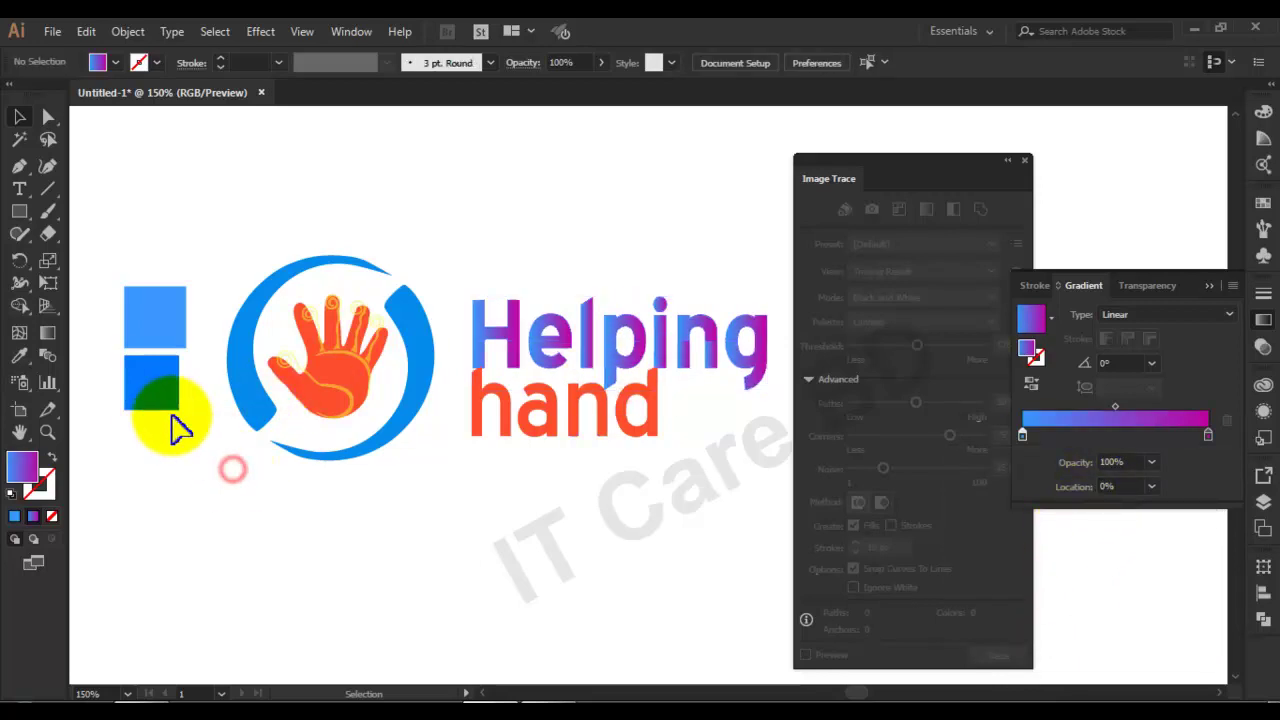
{"action": "left_click", "coordinate": [150, 405]}
{"action": "double_click", "coordinate": [22, 478]}
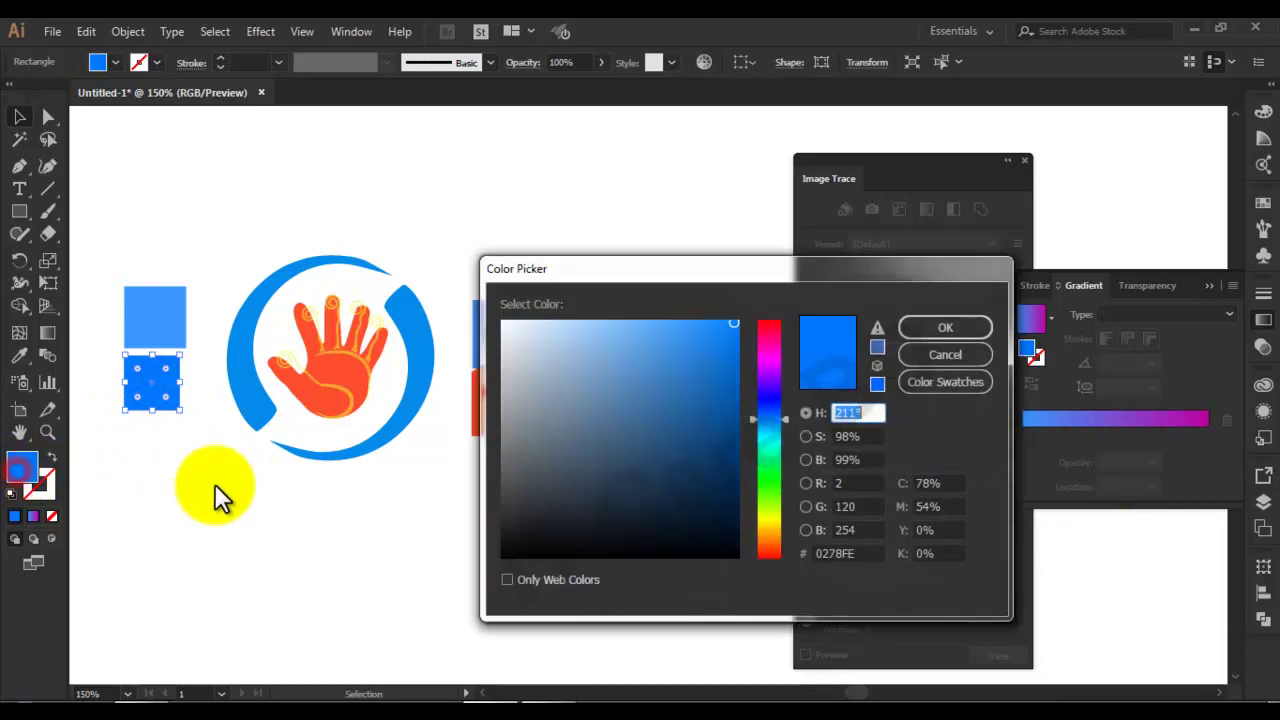
{"action": "left_click", "coordinate": [848, 553]}
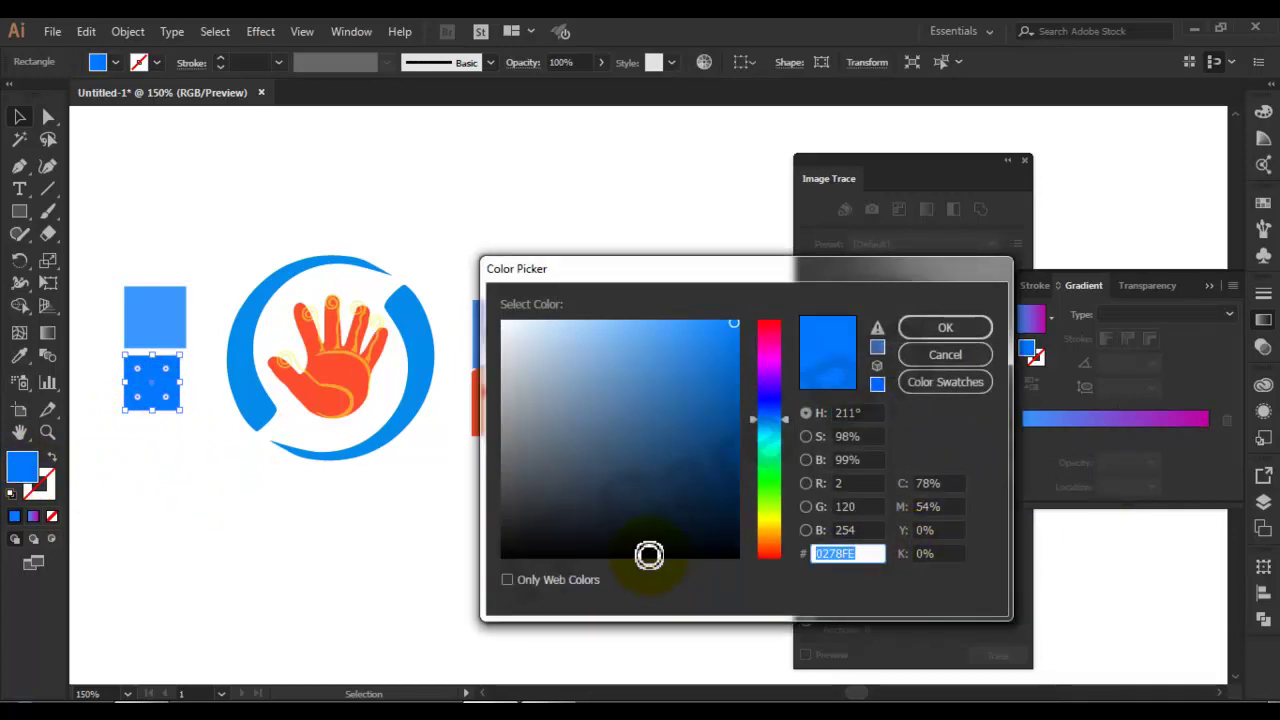
{"action": "left_click", "coordinate": [949, 331]}
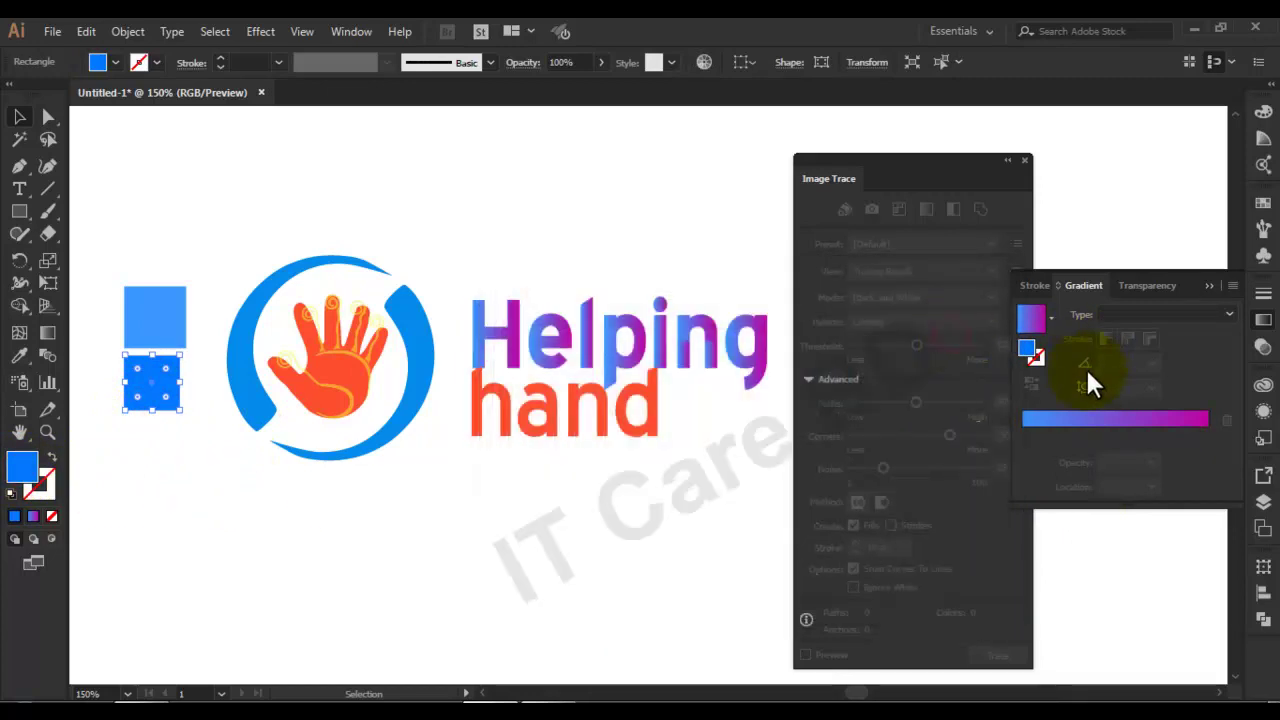
Step: Set the Helping gradient's end stop to blue 0278FE
{"action": "left_click", "coordinate": [684, 362]}
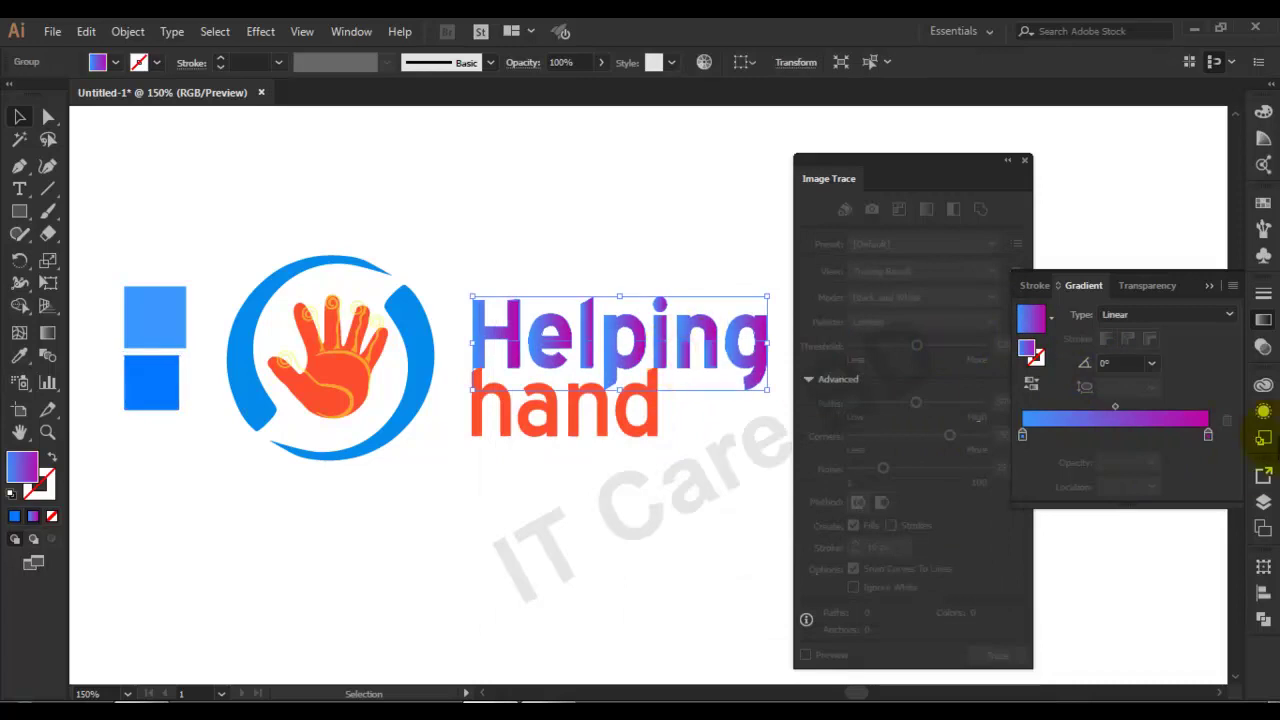
{"action": "double_click", "coordinate": [1208, 435]}
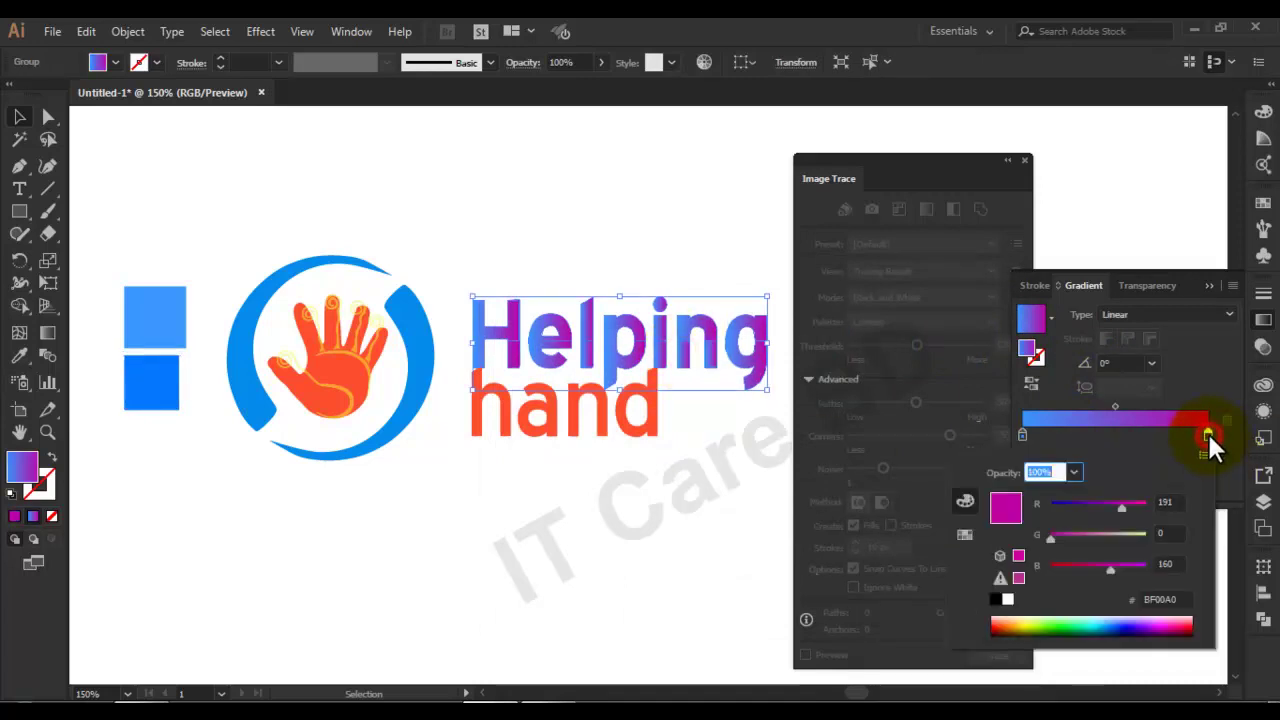
{"action": "left_click", "coordinate": [1181, 598]}
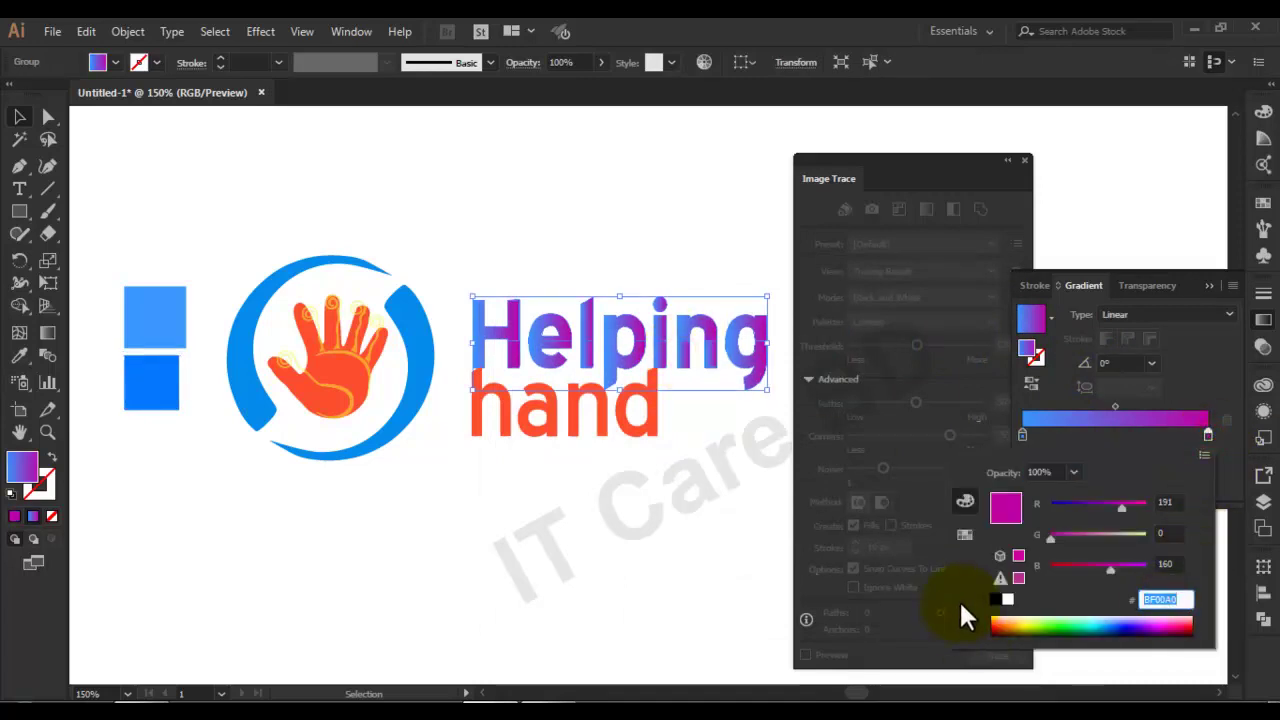
{"action": "type", "text": "0278FE"}
{"action": "key", "text": "Return"}
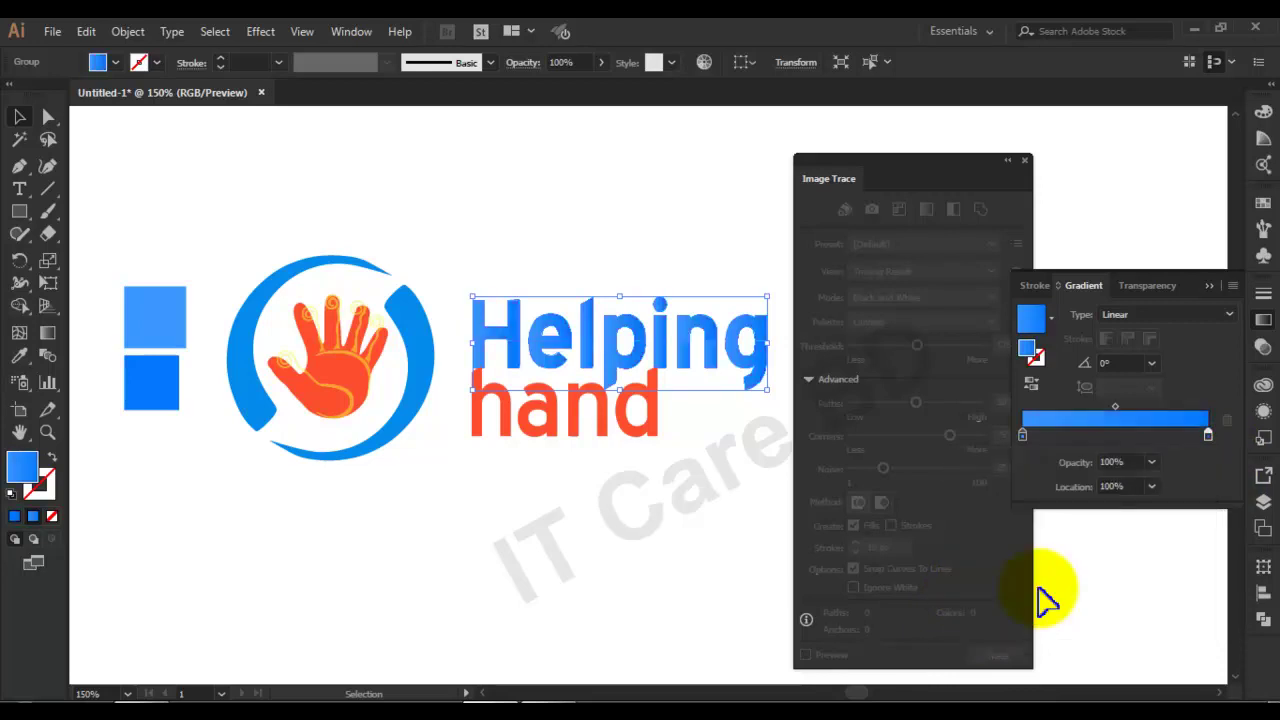
{"action": "left_click", "coordinate": [47, 330]}
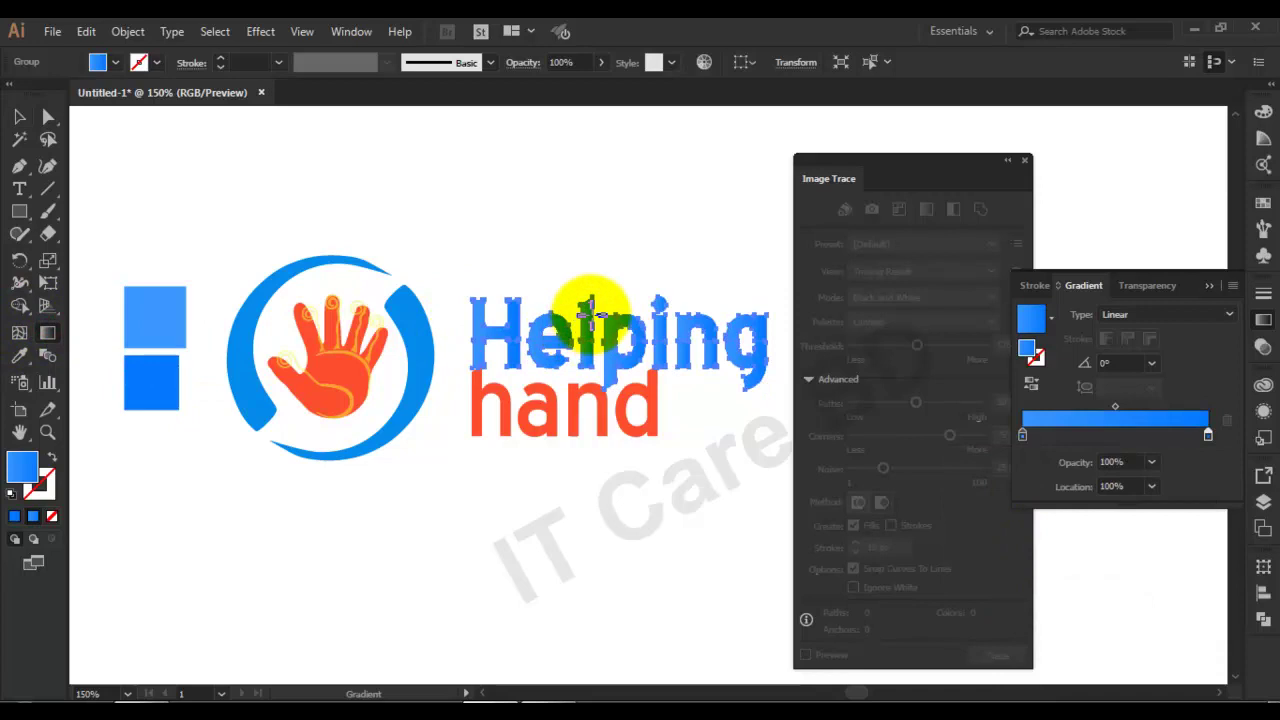
Step: Redraw the Helping gradient vertically at about -91° and add an extra colour stop
{"action": "left_click_drag", "start_coordinate": [592, 303], "coordinate": [597, 378]}
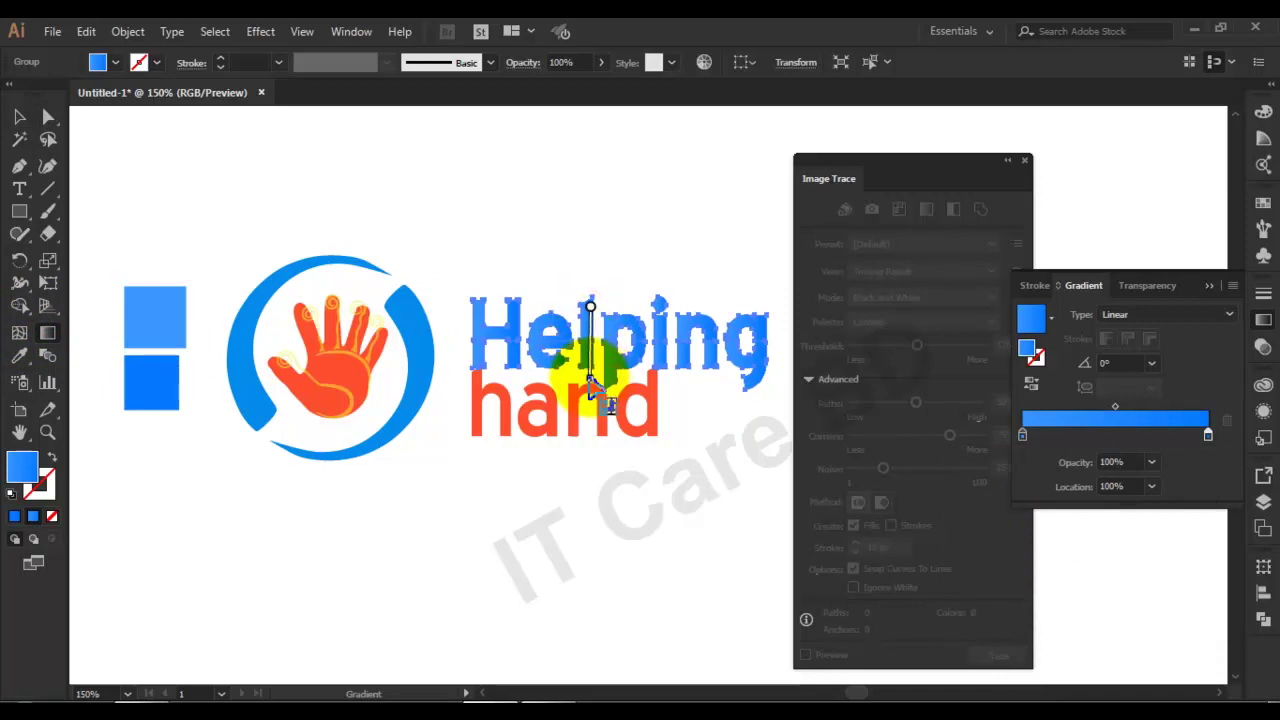
{"action": "left_click_drag", "start_coordinate": [588, 377], "coordinate": [587, 376]}
{"action": "key", "text": "v"}
{"action": "scroll", "coordinate": [580, 350], "scroll_direction": "up", "scroll_amount": 1}
{"action": "scroll", "coordinate": [600, 348], "scroll_direction": "up", "scroll_amount": 1}
{"action": "key", "text": "g"}
{"action": "left_click_drag", "start_coordinate": [571, 331], "coordinate": [657, 382]}
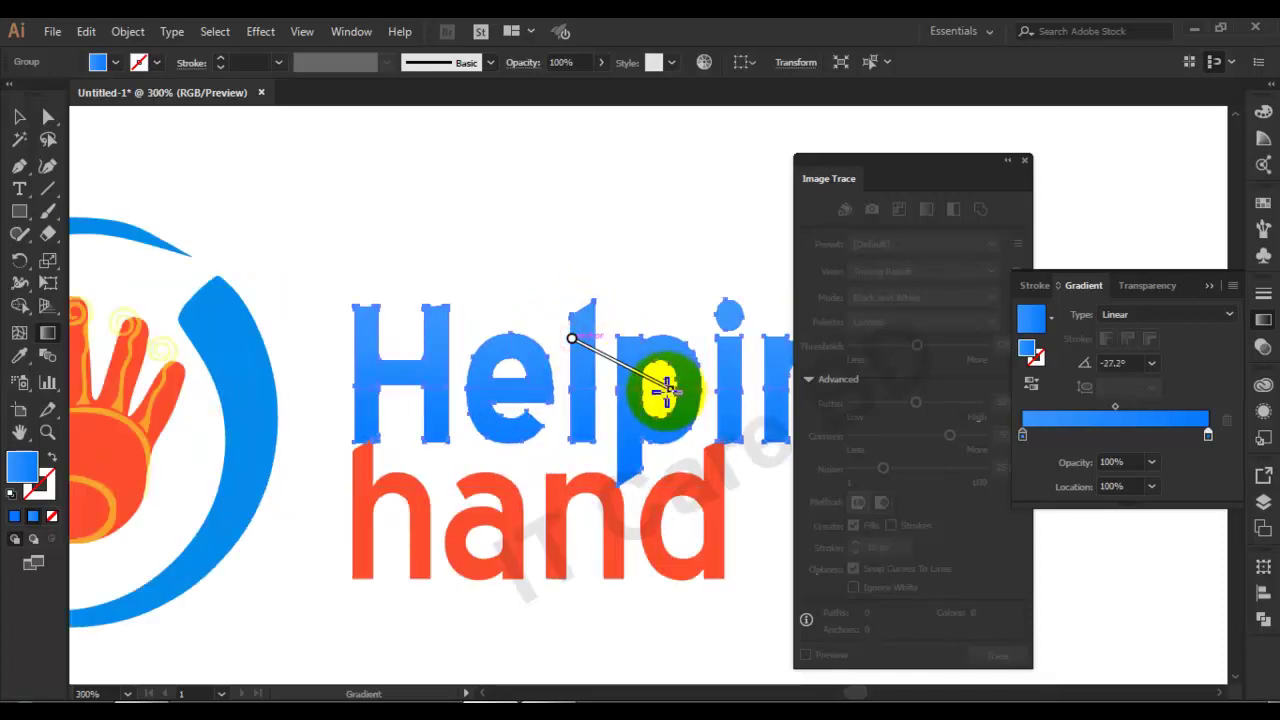
{"action": "left_click_drag", "start_coordinate": [584, 324], "coordinate": [583, 388]}
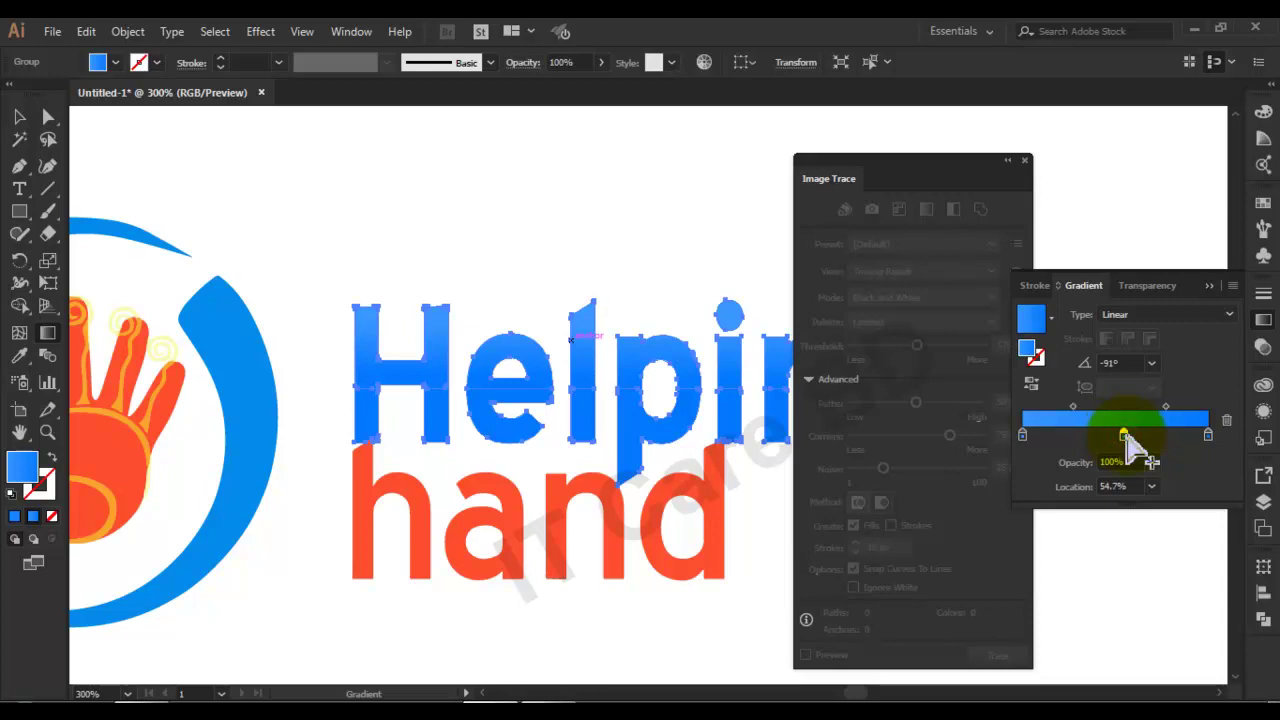
{"action": "left_click", "coordinate": [1182, 438]}
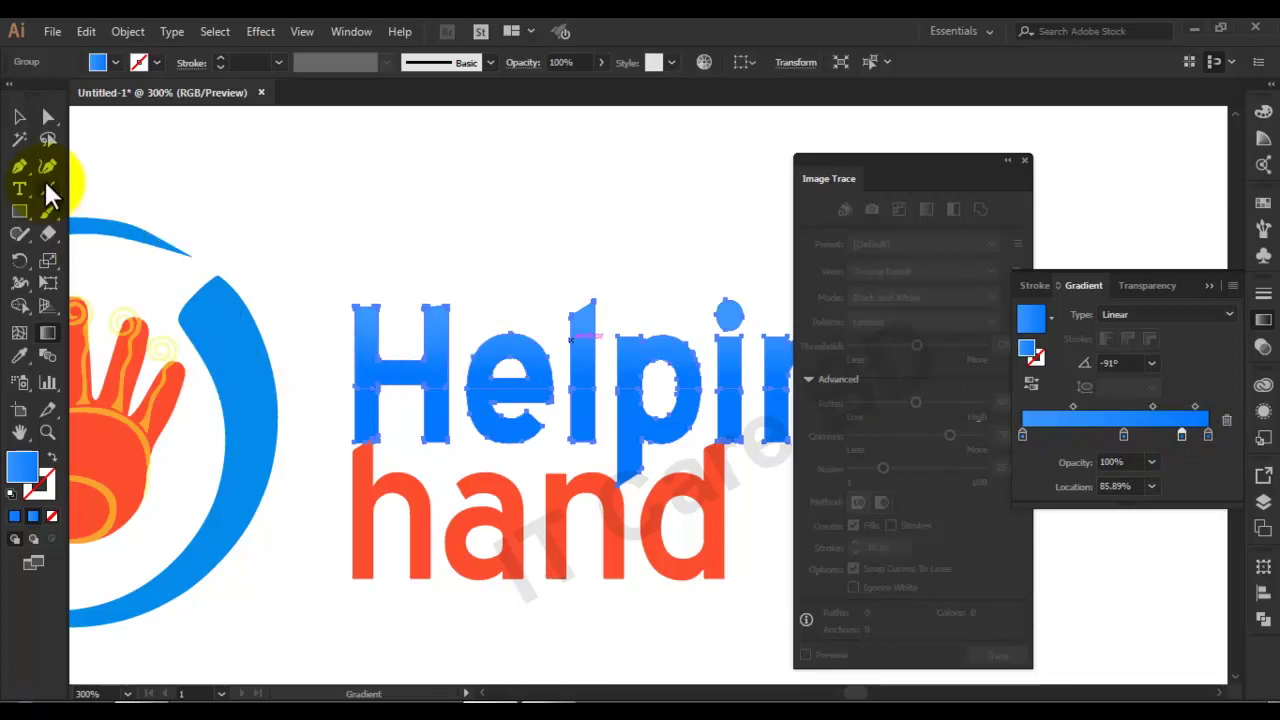
Step: Delete the whole Helping hand logo copy
{"action": "key", "text": "ctrl+minus"}
{"action": "key", "text": "ctrl+minus"}
{"action": "key", "text": "ctrl+minus"}
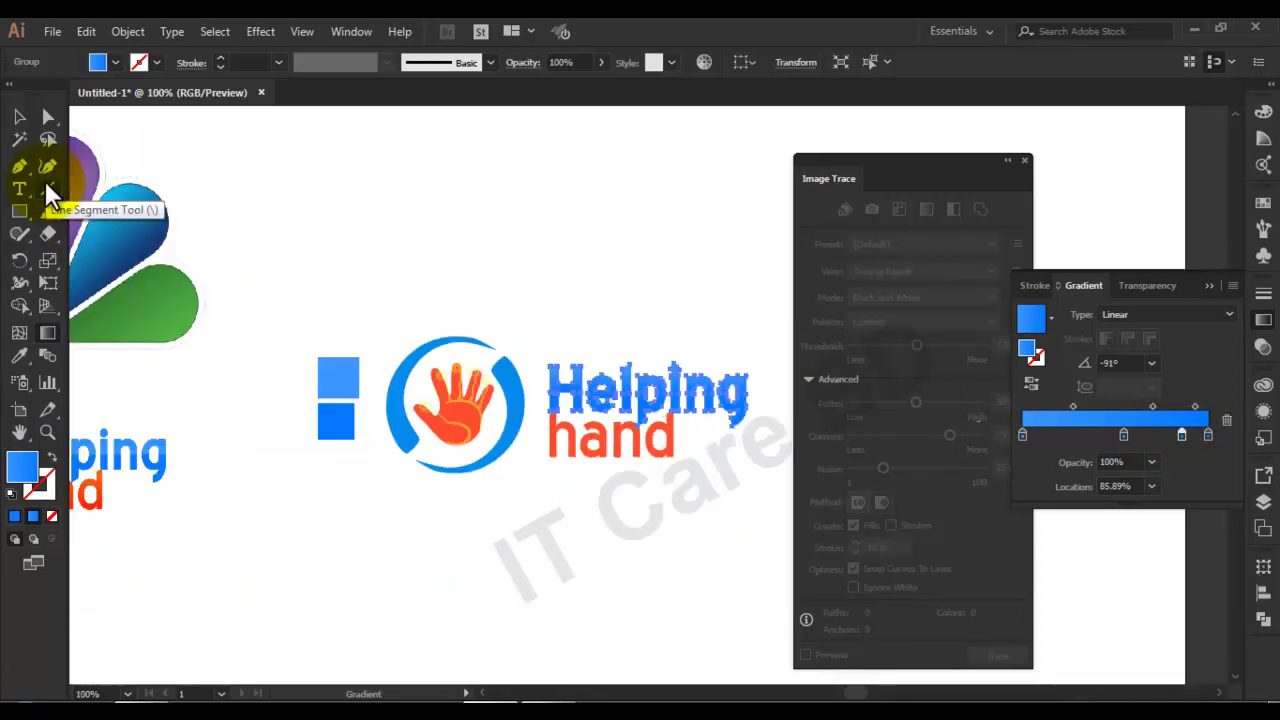
{"action": "left_click", "coordinate": [19, 116]}
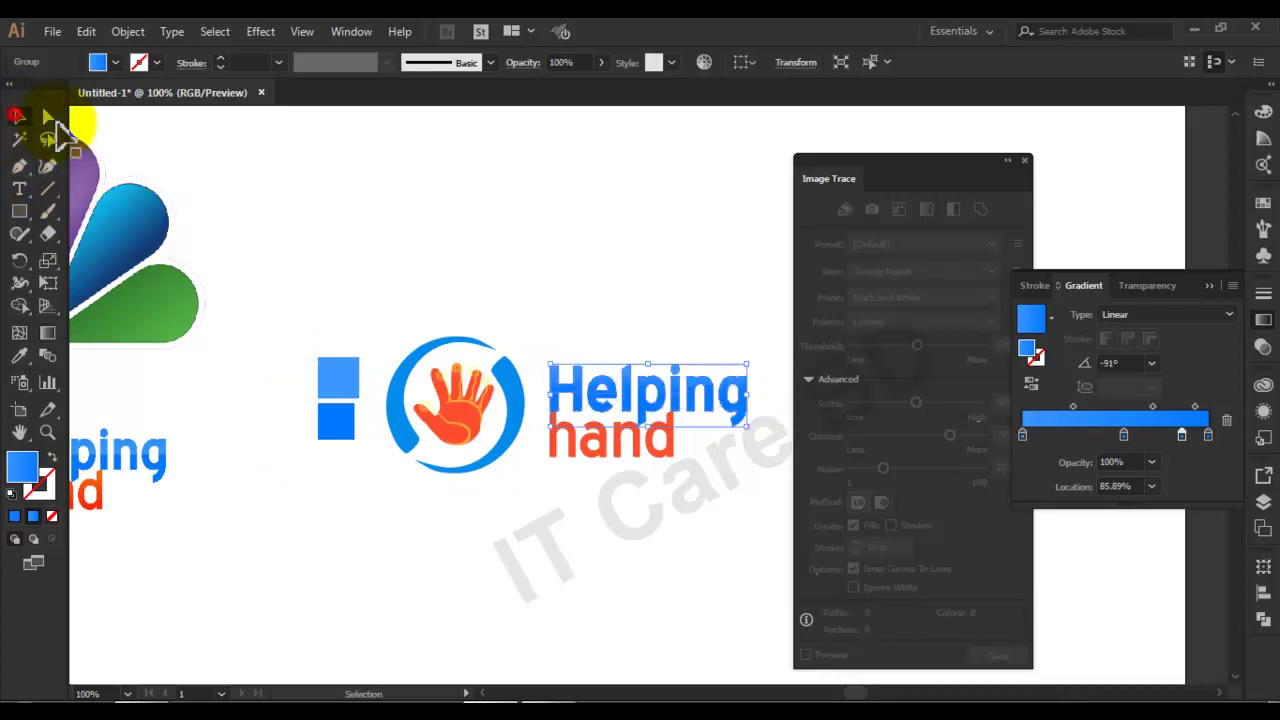
{"action": "left_click_drag", "start_coordinate": [294, 326], "coordinate": [760, 483]}
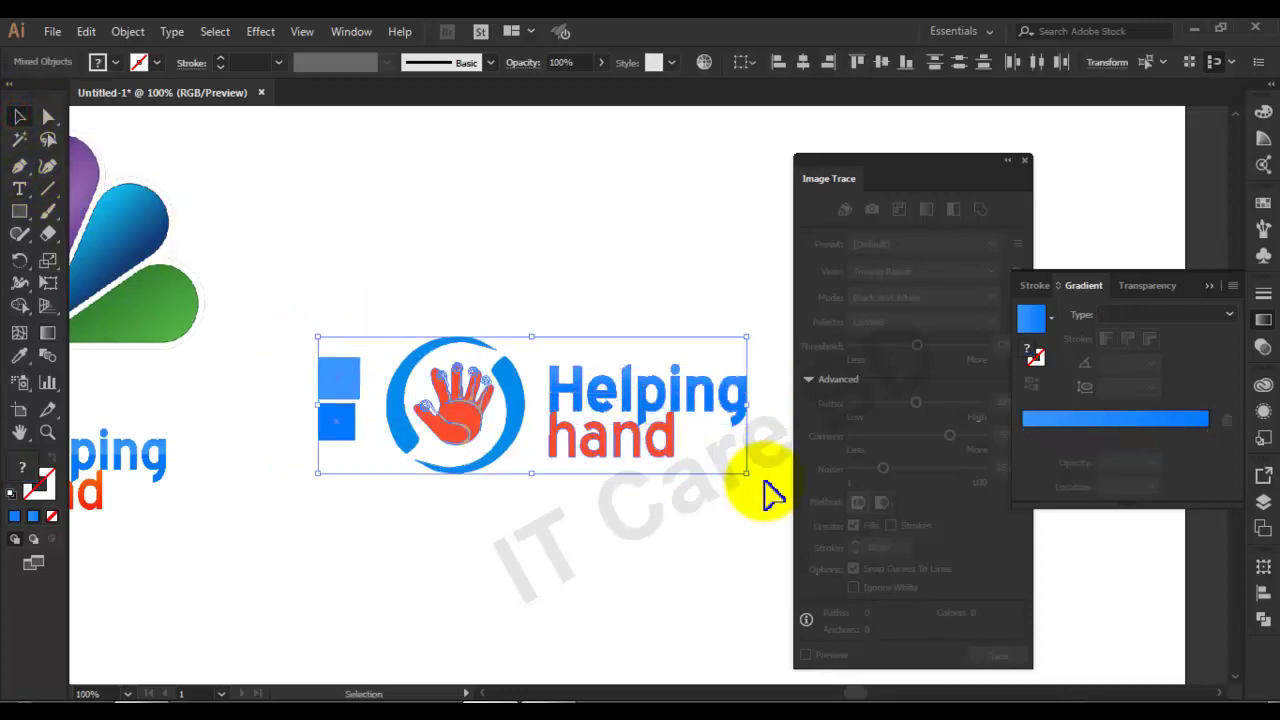
{"action": "key", "text": "Delete"}
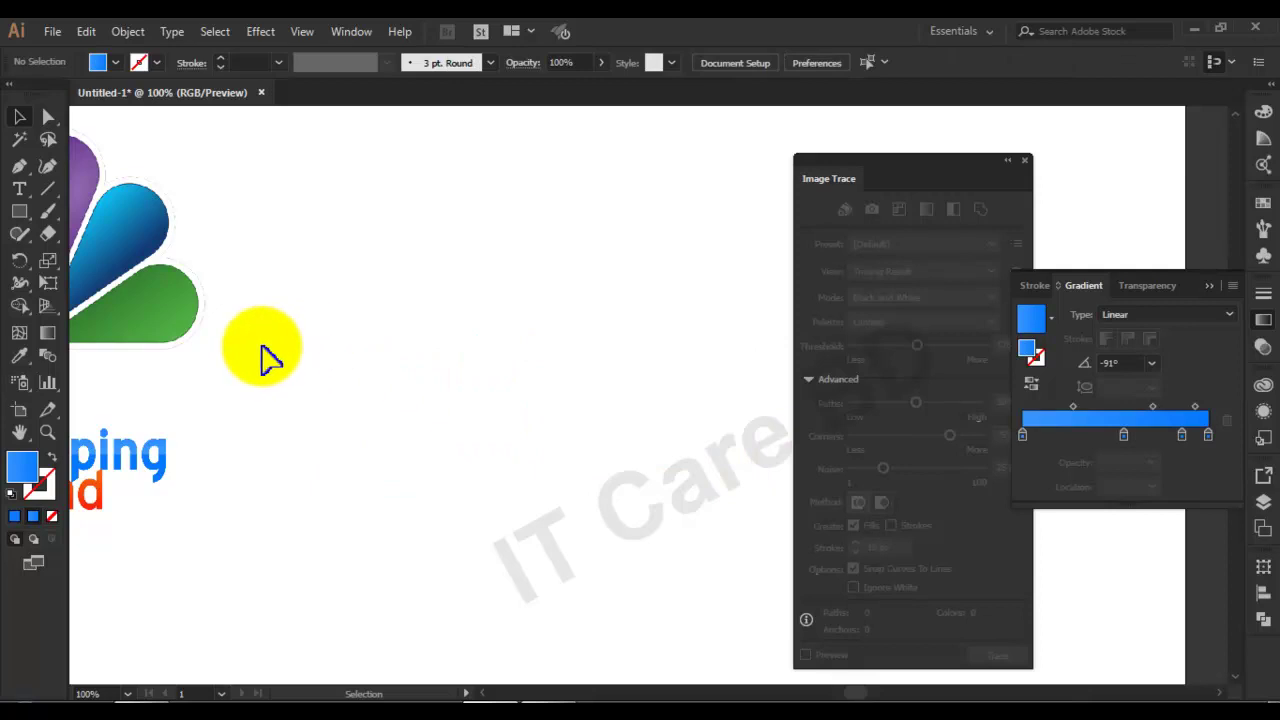
Step: Move the NBC peacock logo image up to the top-left
{"action": "left_click_drag", "start_coordinate": [263, 349], "coordinate": [624, 395]}
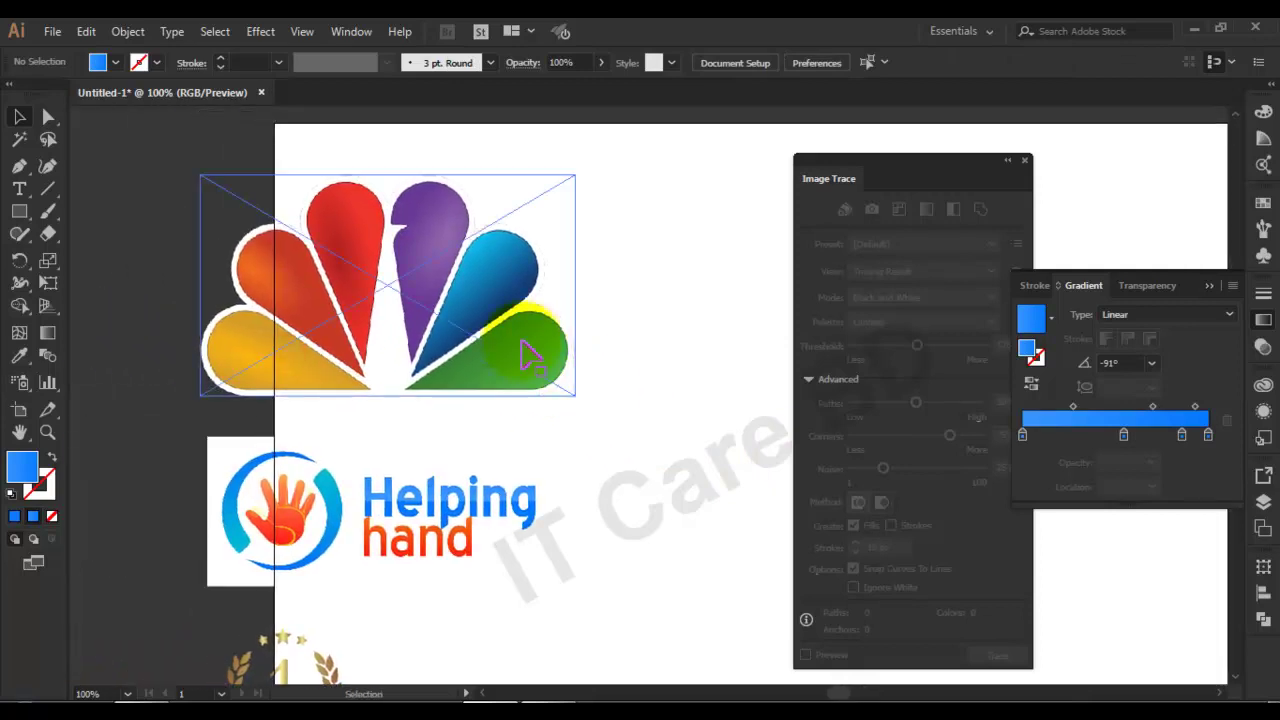
{"action": "left_click_drag", "start_coordinate": [500, 292], "coordinate": [648, 312]}
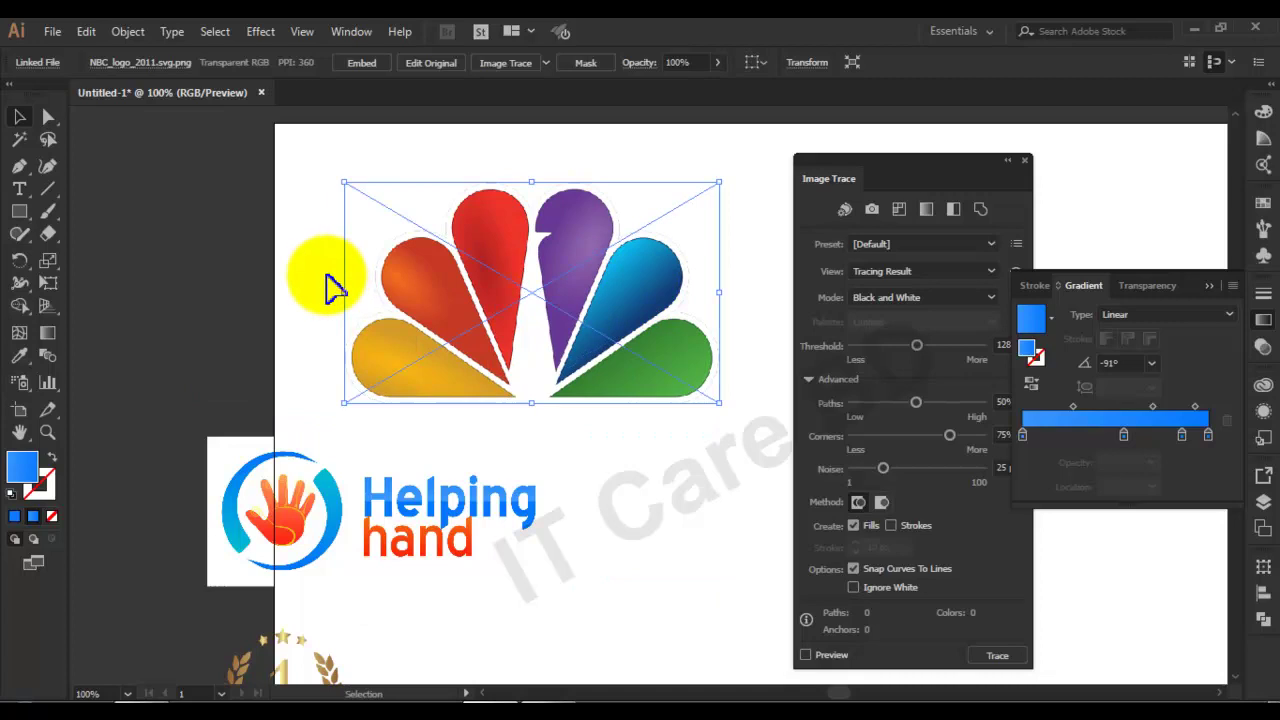
{"action": "left_click", "coordinate": [326, 280]}
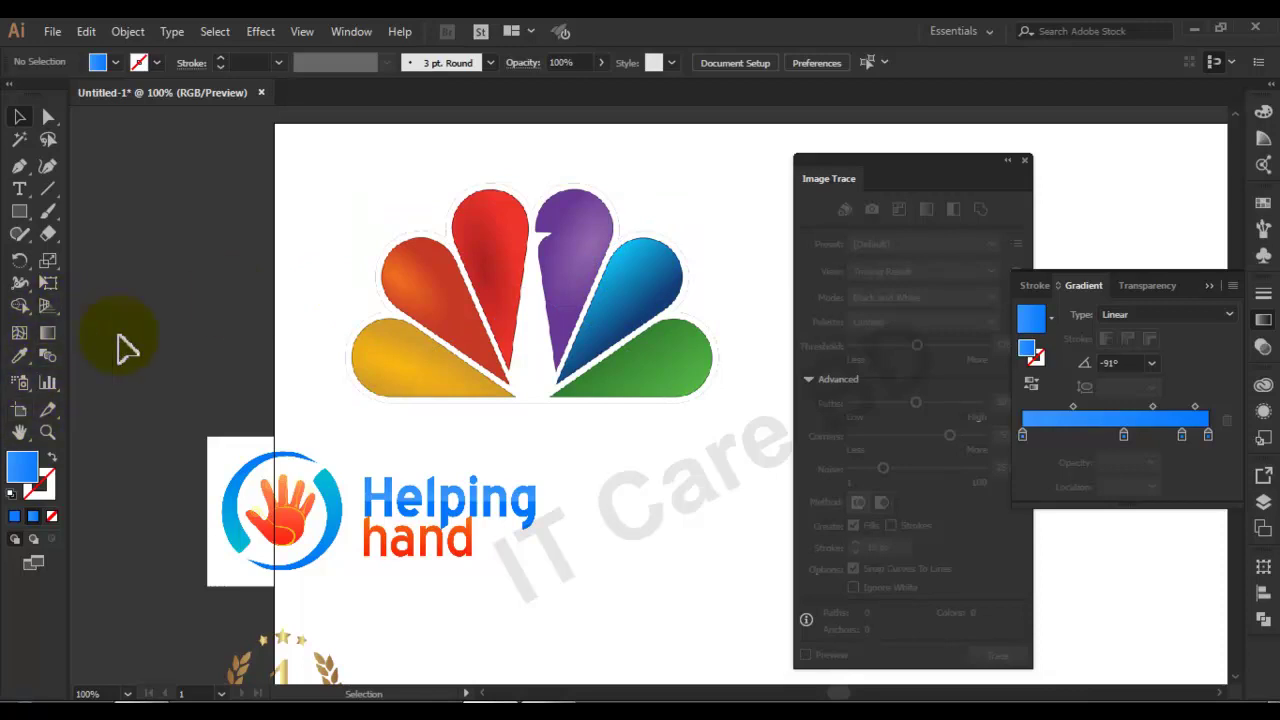
{"action": "mouse_move", "coordinate": [648, 318]}
{"action": "left_mouse_down"}
{"action": "mouse_move", "coordinate": [406, 308]}
{"action": "mouse_move", "coordinate": [420, 320]}
{"action": "left_mouse_up"}
{"action": "scroll", "coordinate": [420, 320], "scroll_direction": "down", "scroll_amount": 2}
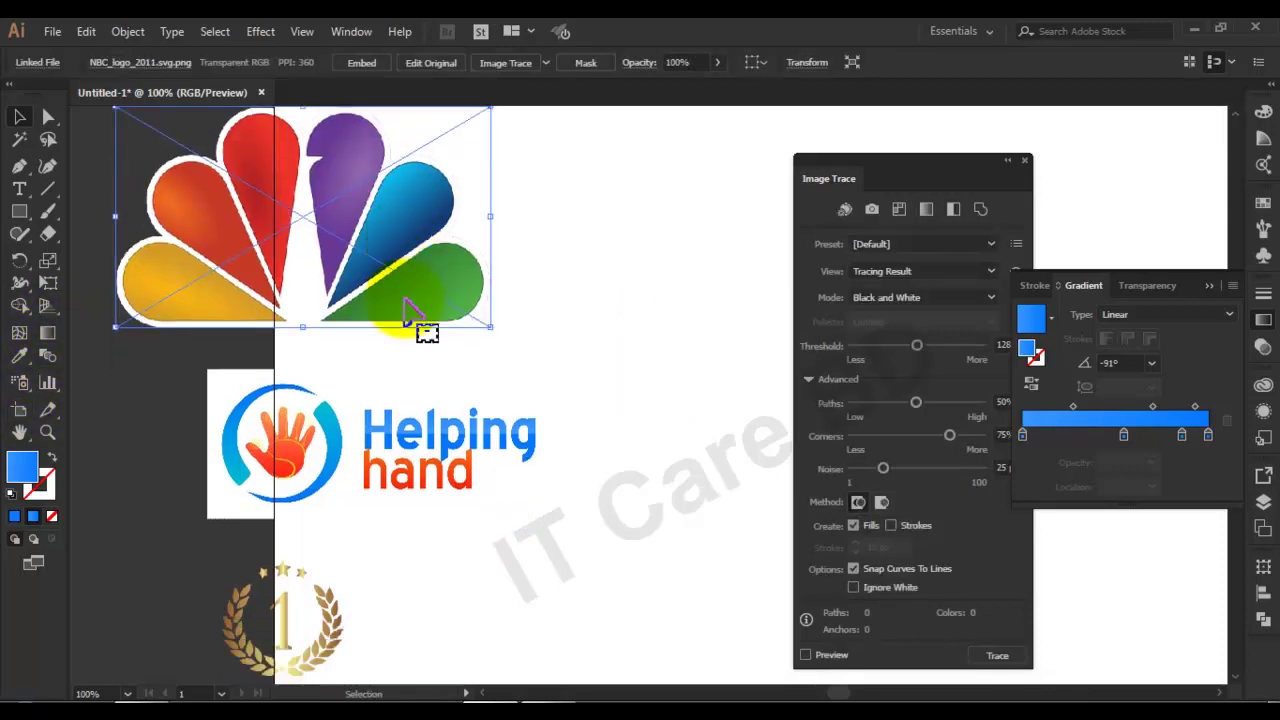
Step: Place the laurel medal beside the NBC logo and enlarge it to about 139 × 137.85 px
{"action": "left_click_drag", "start_coordinate": [330, 620], "coordinate": [645, 282]}
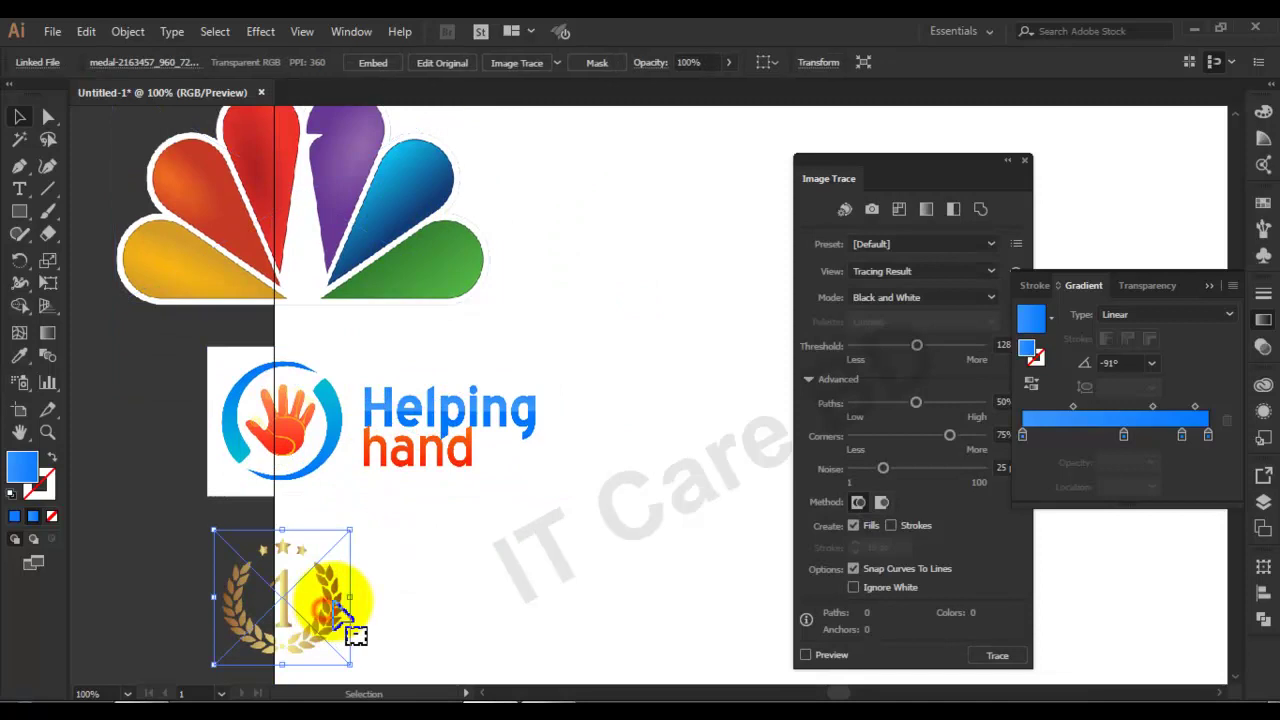
{"action": "key", "text": "ctrl+minus"}
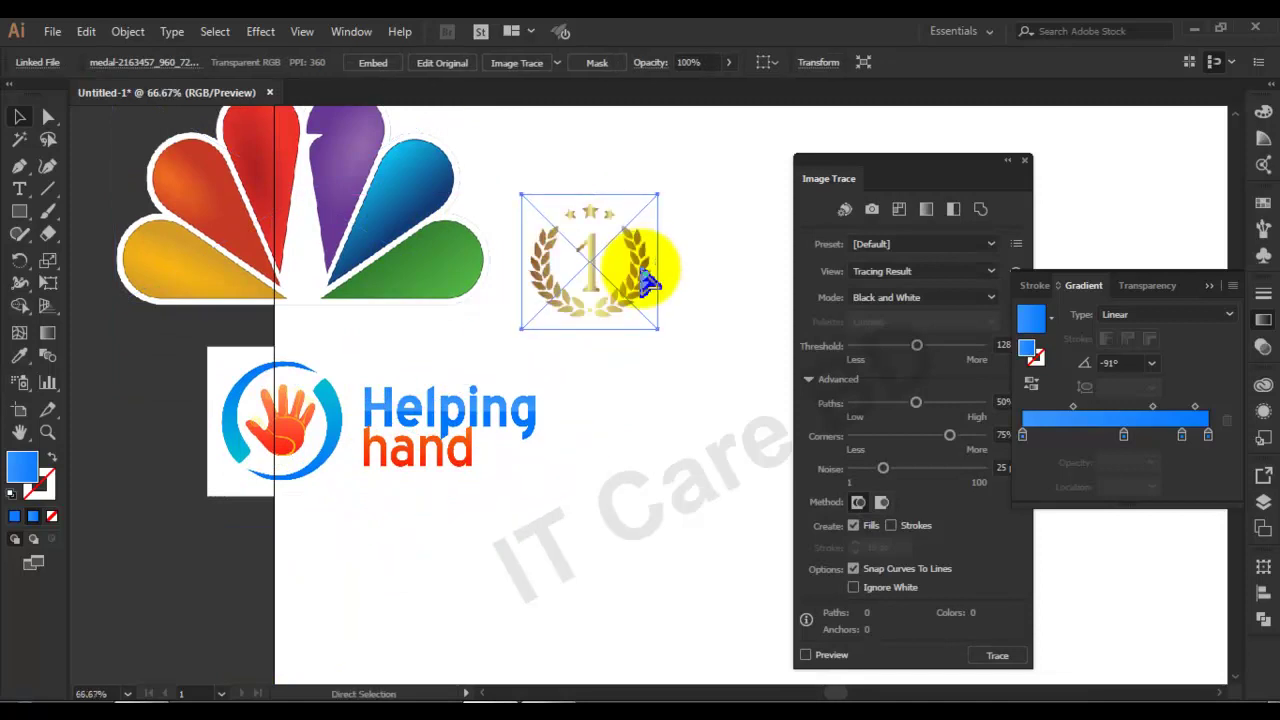
{"action": "left_click_drag", "start_coordinate": [716, 358], "coordinate": [263, 206]}
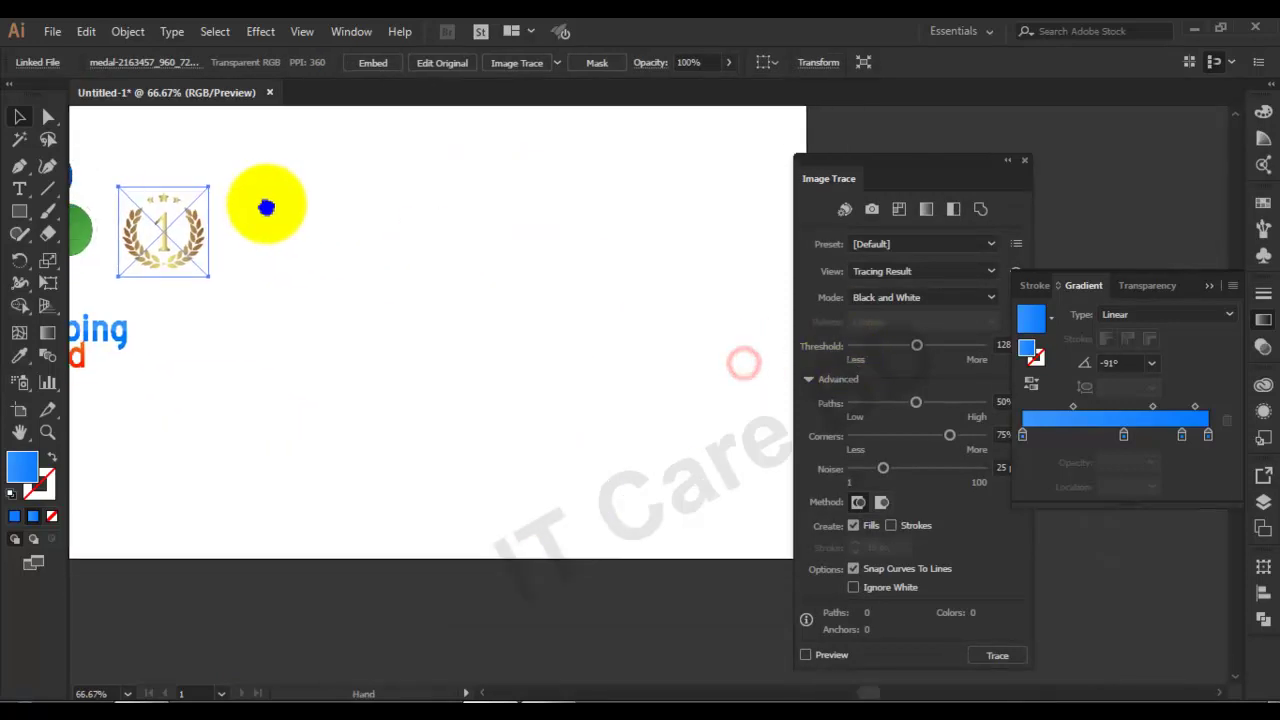
{"action": "left_click_drag", "start_coordinate": [185, 241], "coordinate": [366, 284]}
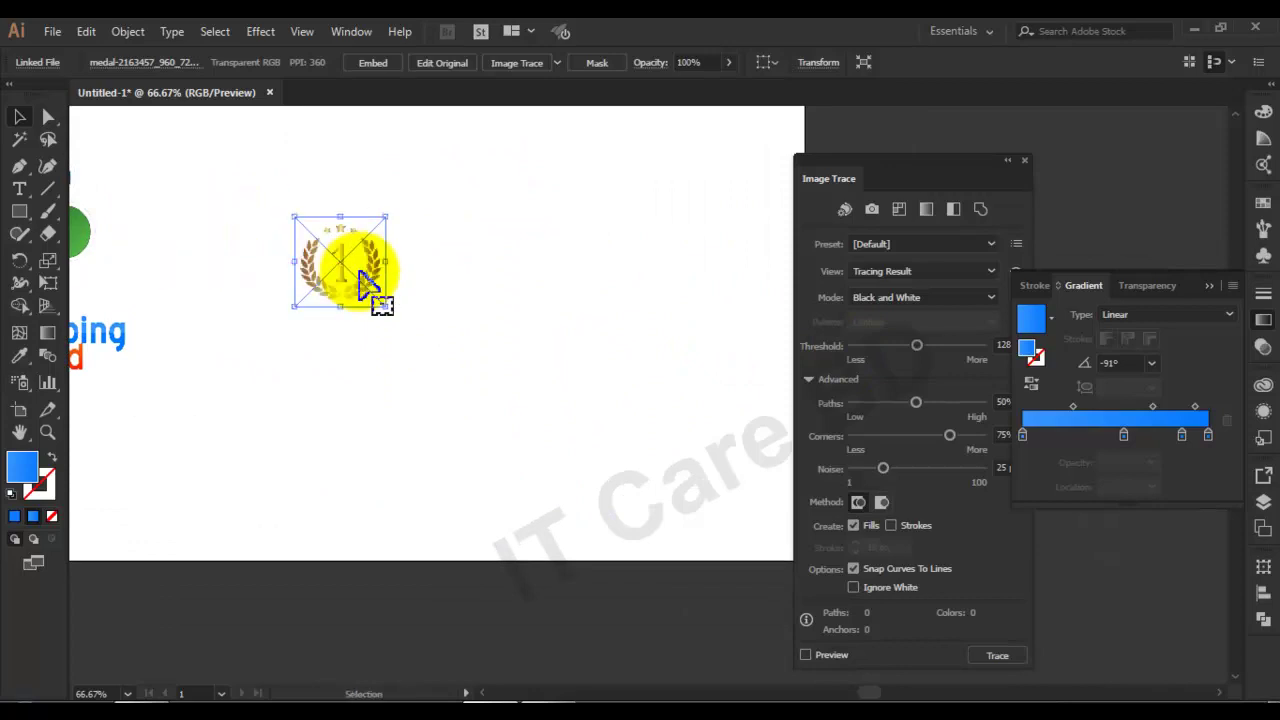
{"action": "left_click_drag", "start_coordinate": [387, 215], "coordinate": [416, 188]}
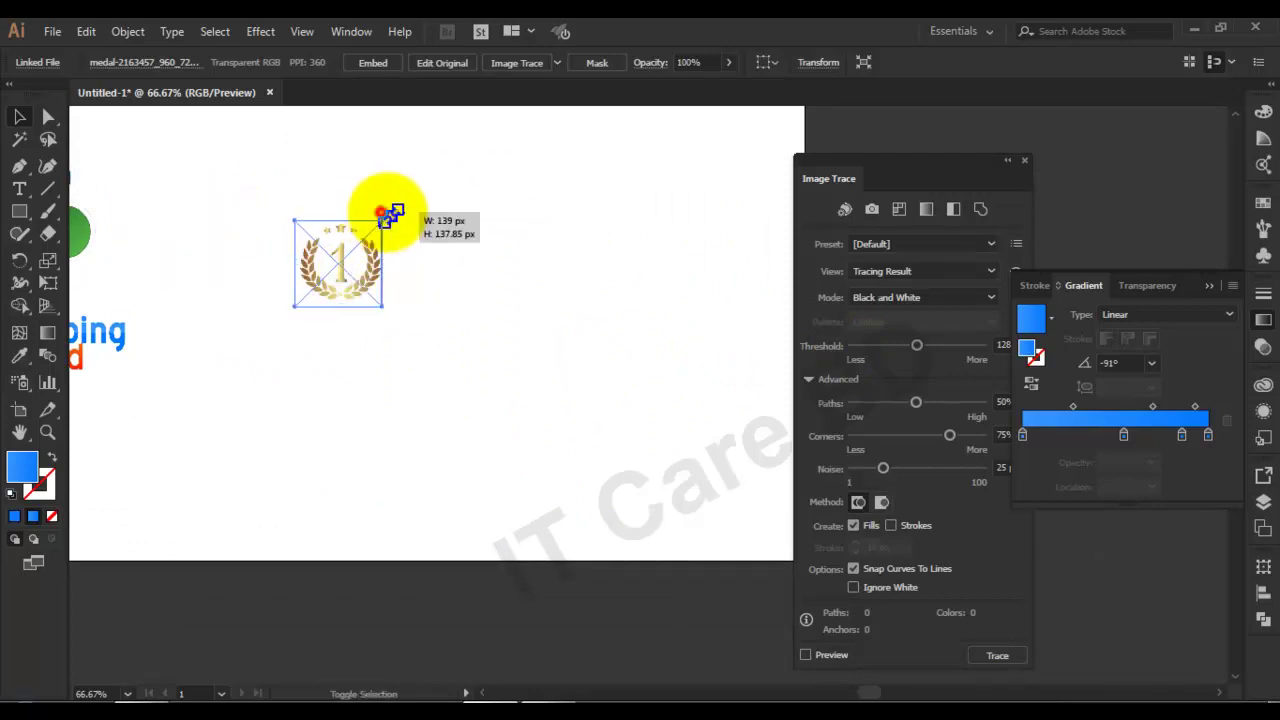
Step: Zoom in on the medal and draw two small squares beside it, one above the other
{"action": "key", "text": "ctrl+plus"}
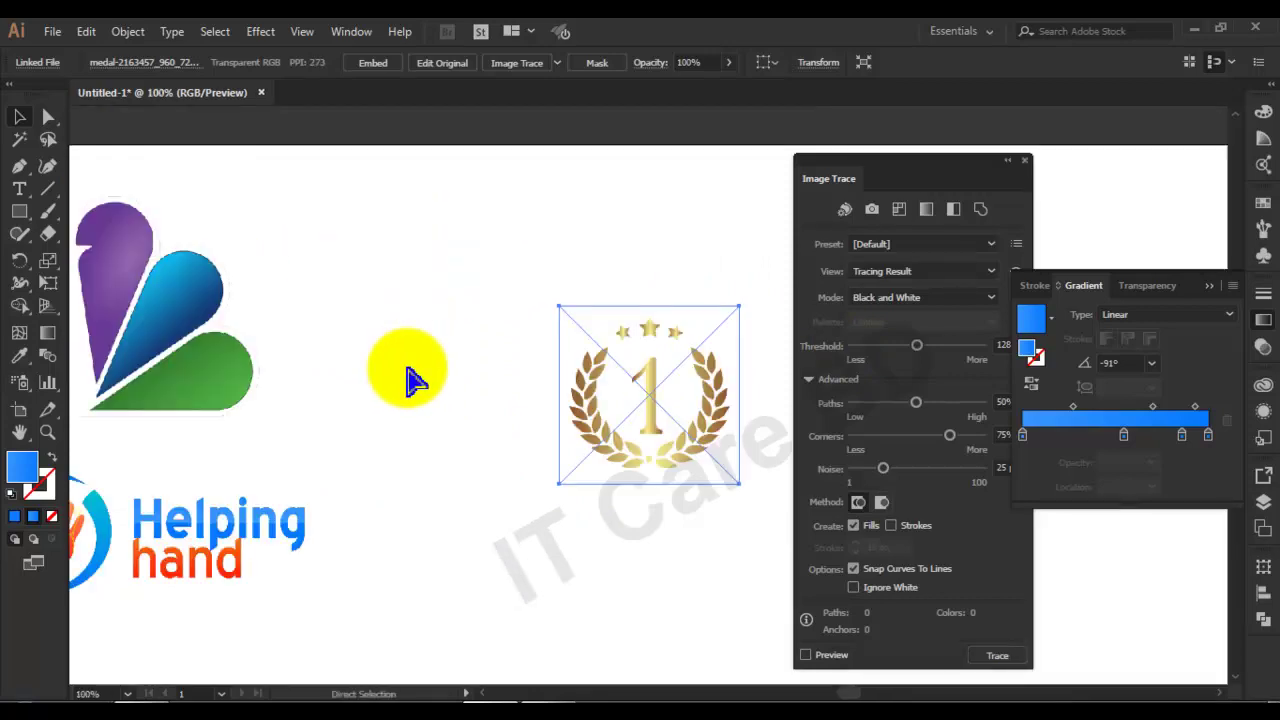
{"action": "key", "text": "ctrl+plus"}
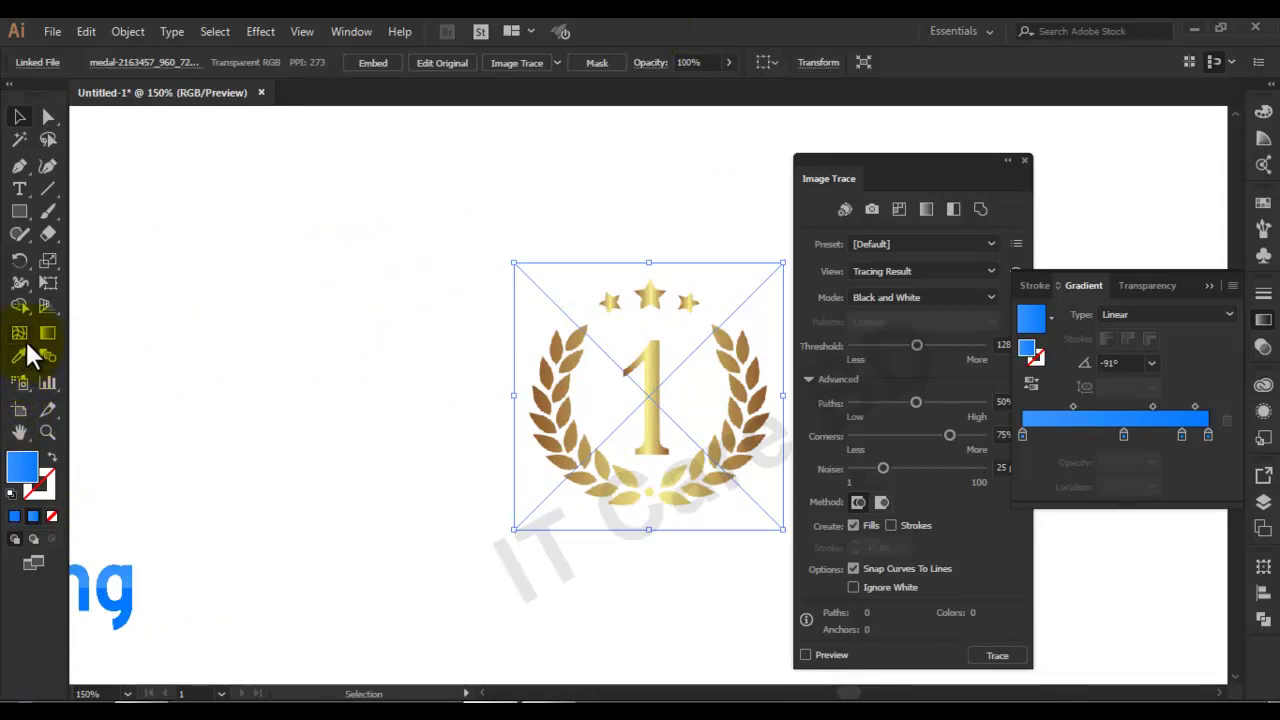
{"action": "left_click", "coordinate": [19, 212]}
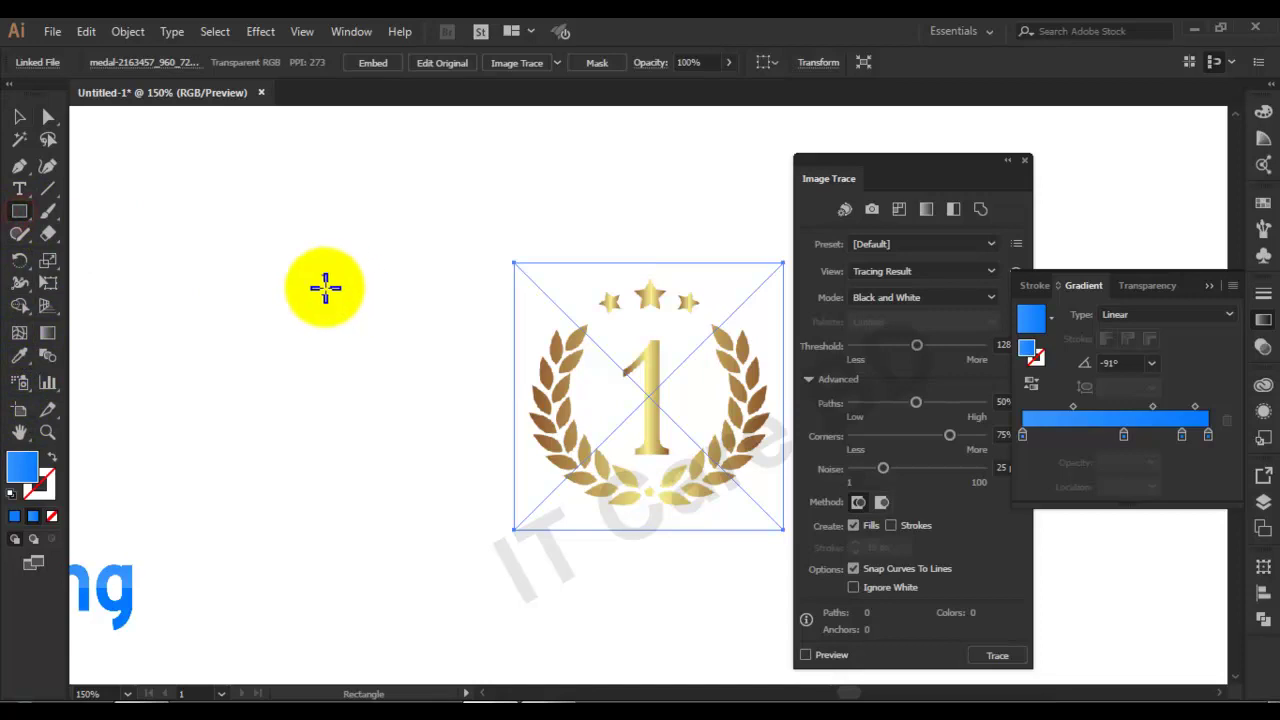
{"action": "left_click_drag", "start_coordinate": [323, 287], "coordinate": [367, 332]}
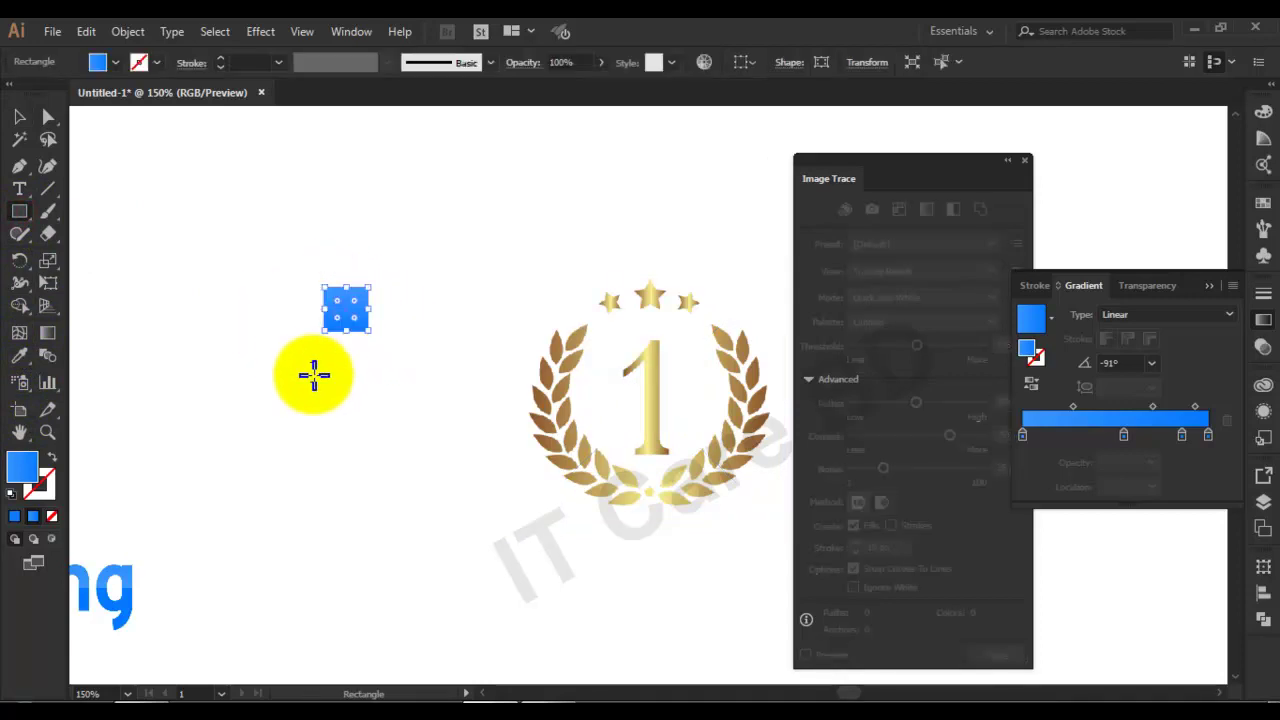
{"action": "left_click_drag", "start_coordinate": [314, 374], "coordinate": [367, 419]}
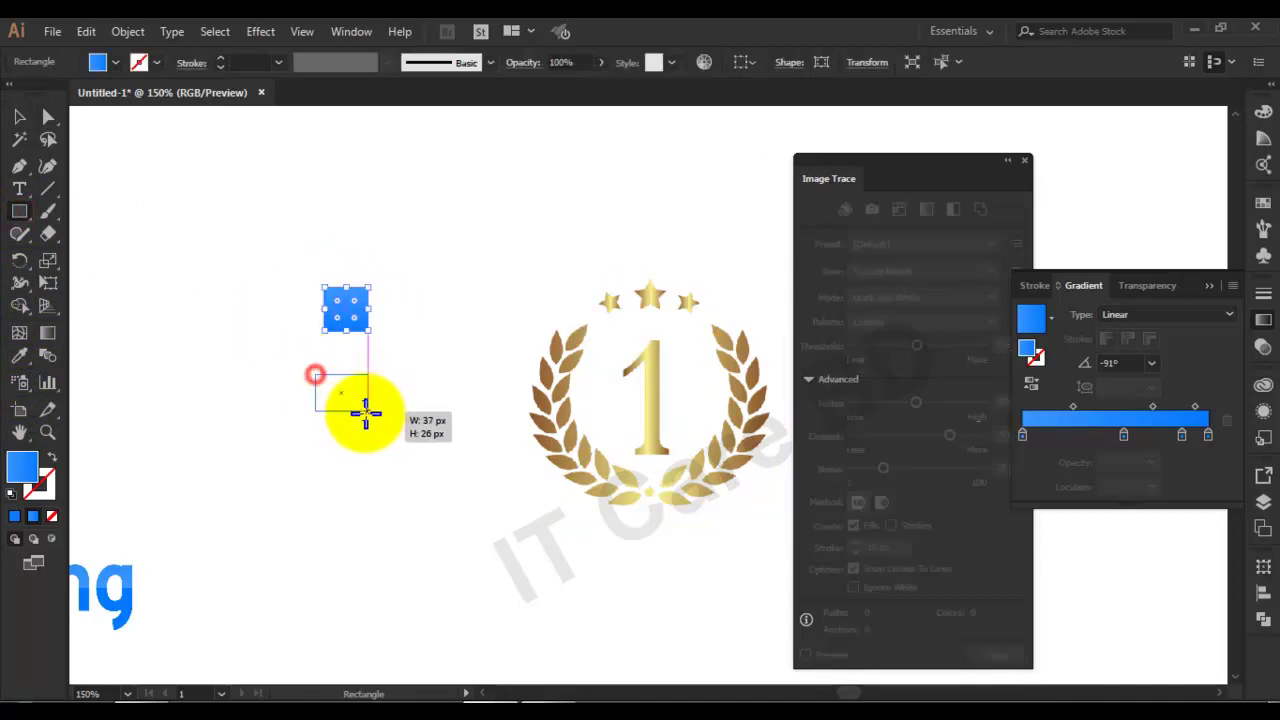
Step: Sample the medal's light gold into the lower square and its brown into the upper square
{"action": "left_click", "coordinate": [19, 356]}
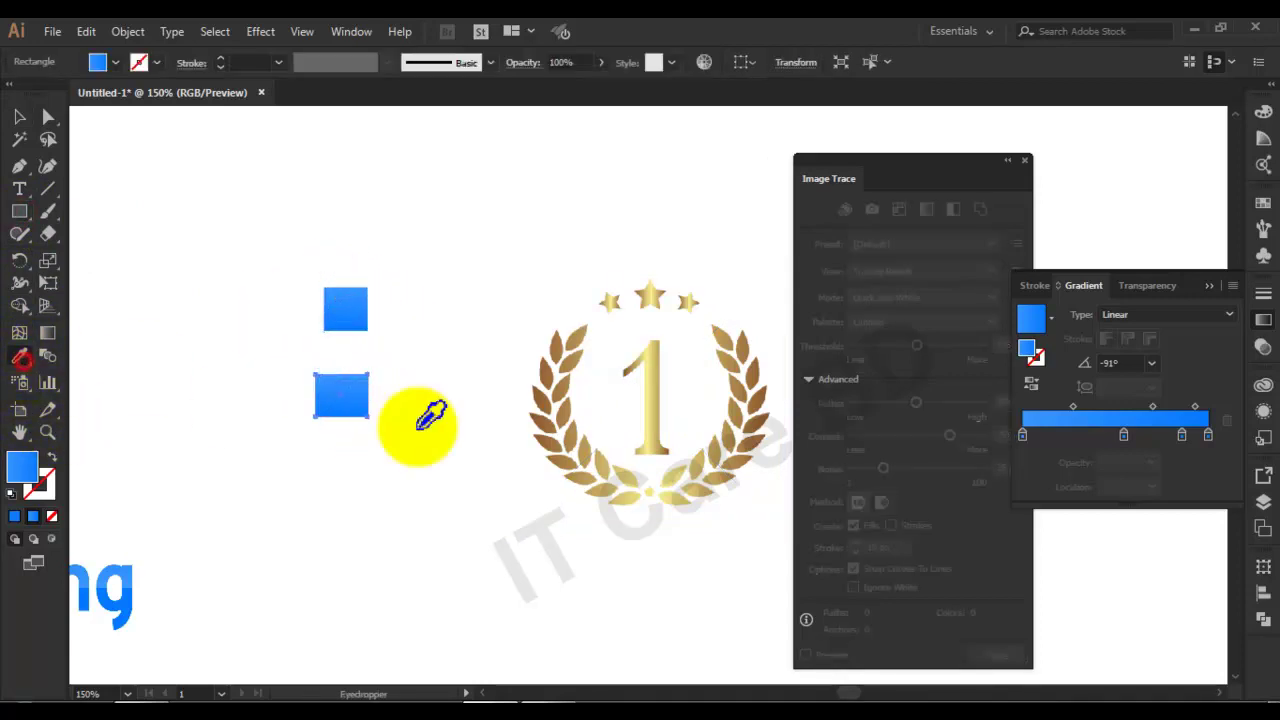
{"action": "left_click", "coordinate": [667, 500]}
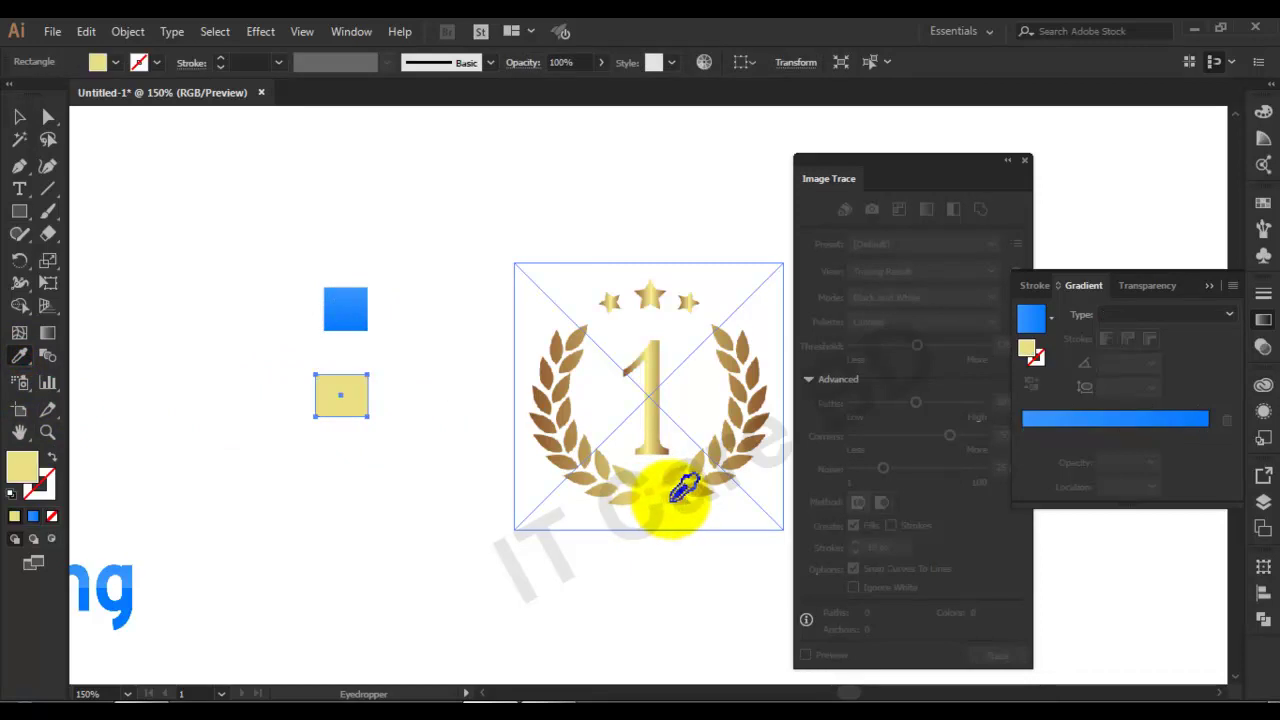
{"action": "left_click", "coordinate": [19, 117]}
{"action": "left_click", "coordinate": [330, 305]}
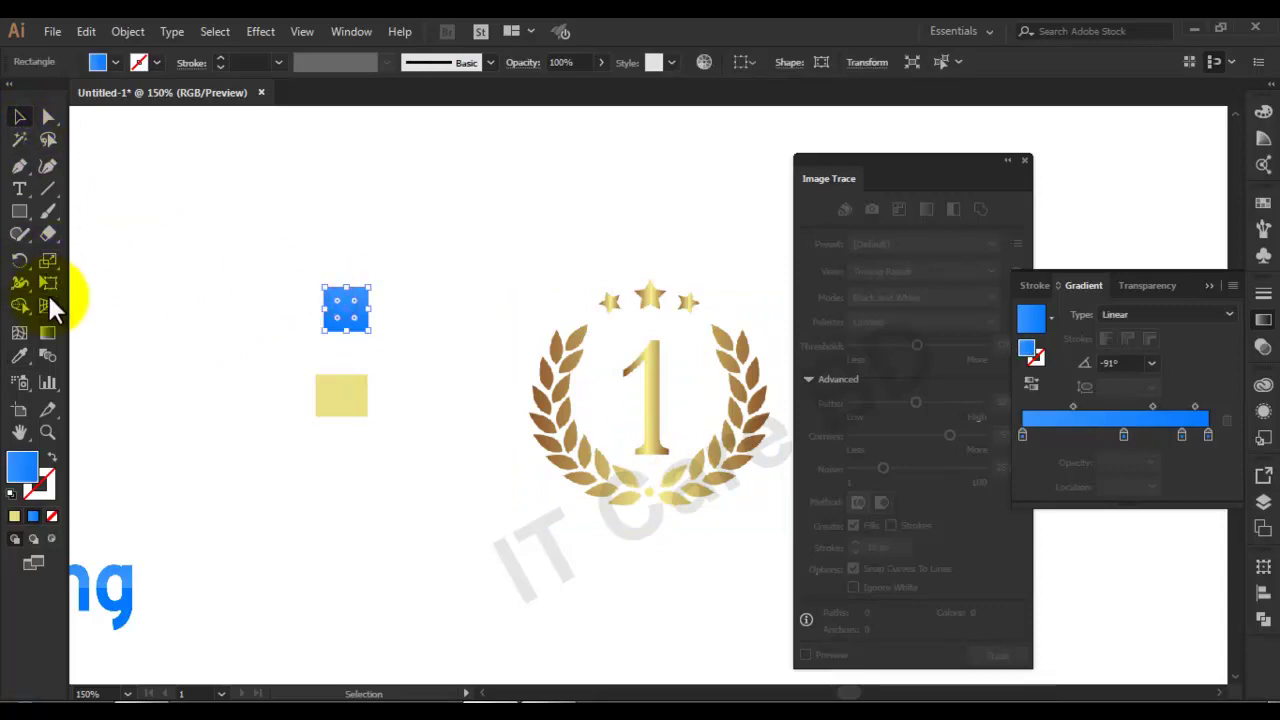
{"action": "left_click", "coordinate": [19, 355]}
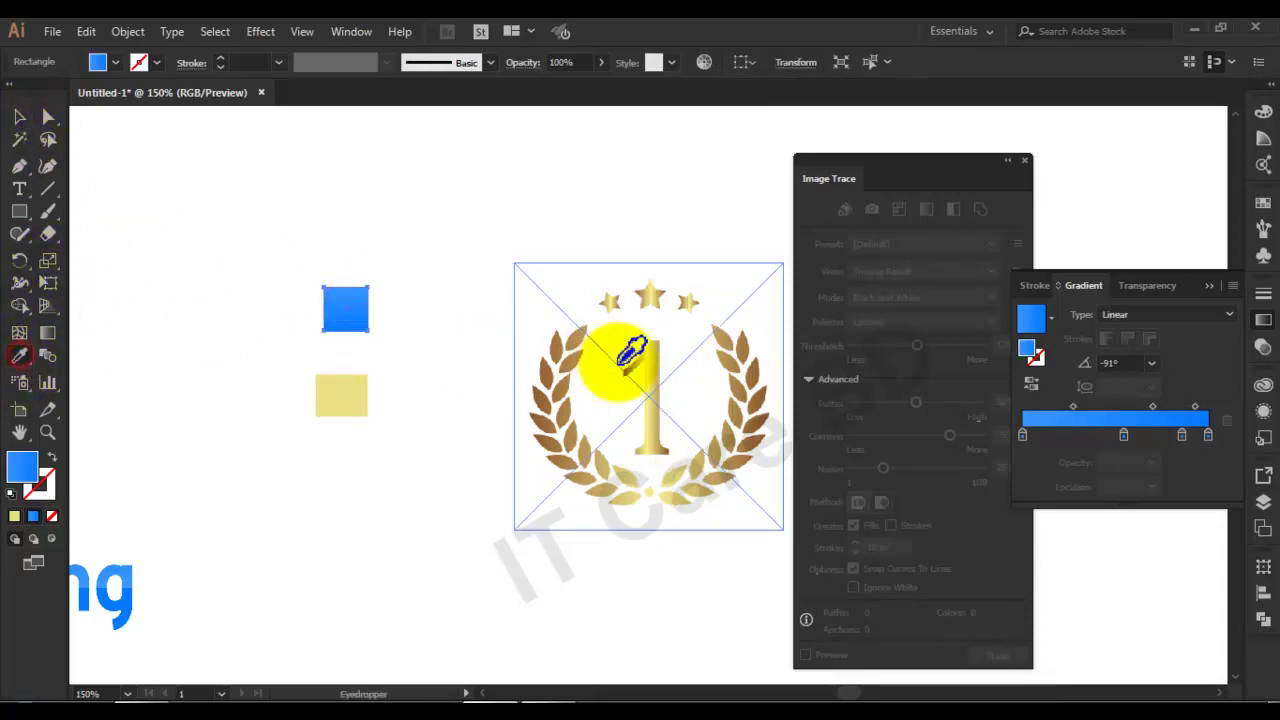
{"action": "left_click", "coordinate": [759, 373]}
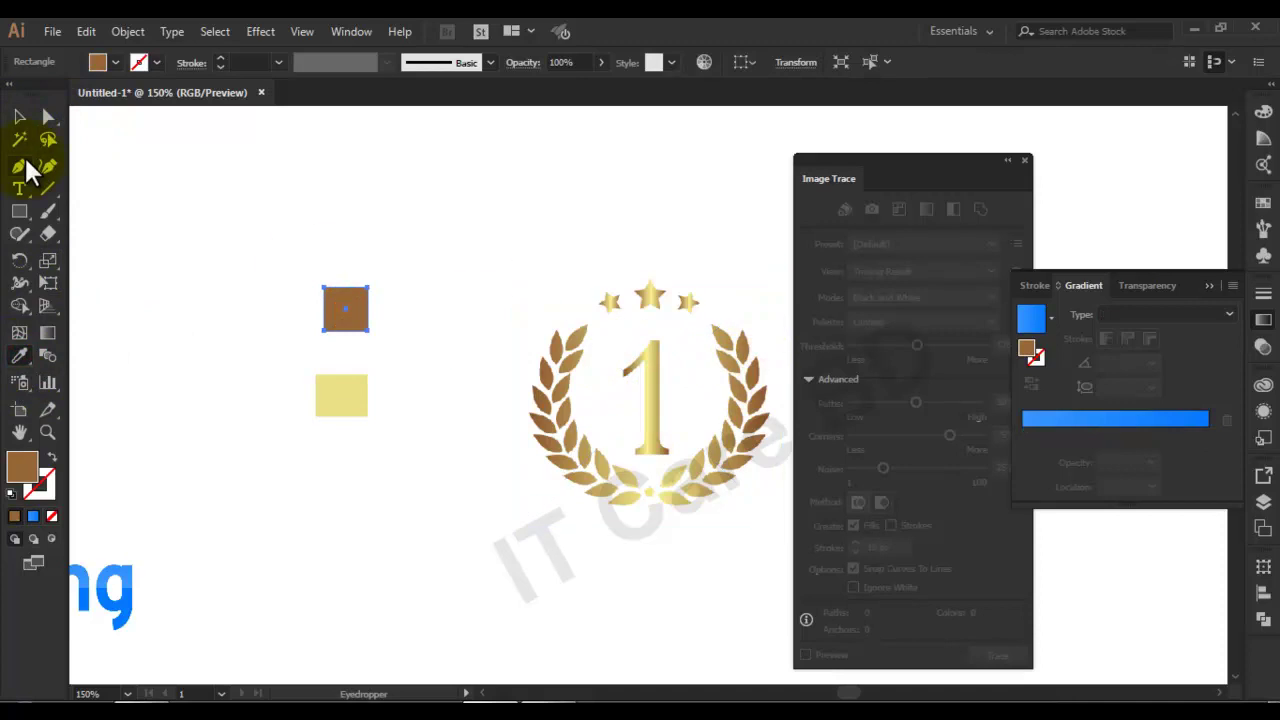
{"action": "left_click", "coordinate": [20, 118]}
{"action": "left_click", "coordinate": [262, 268]}
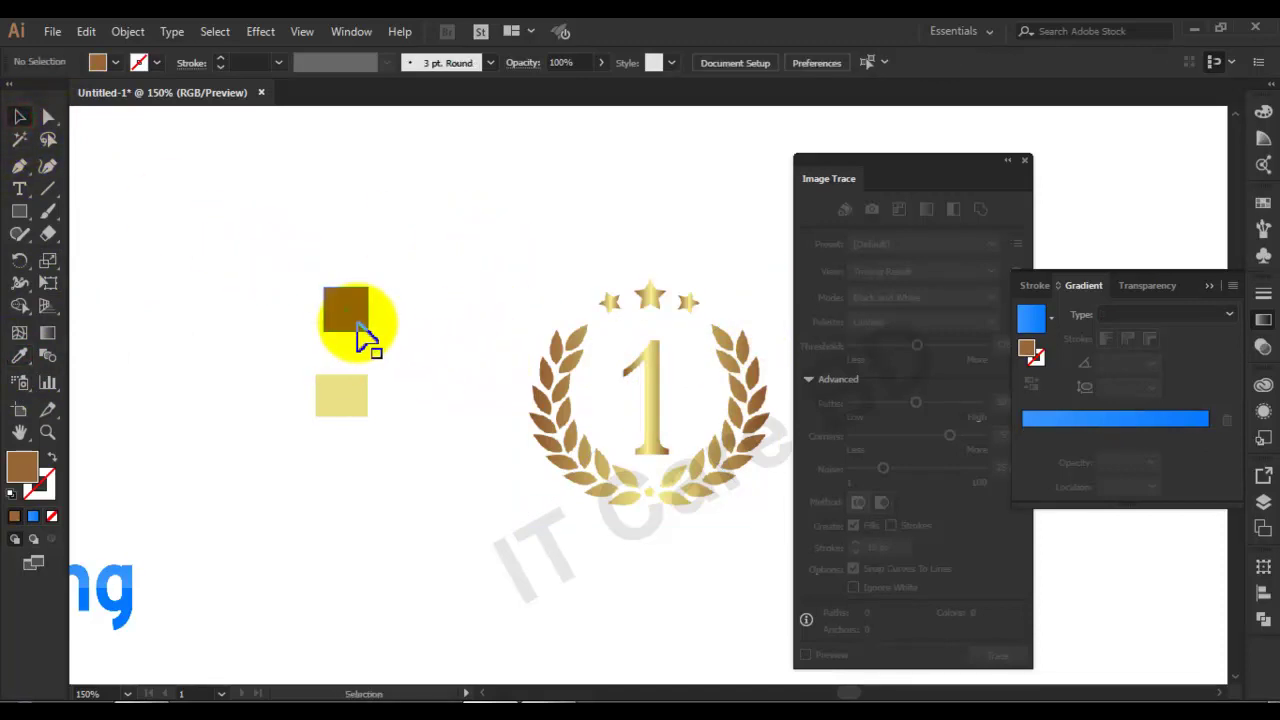
{"action": "left_click", "coordinate": [540, 283]}
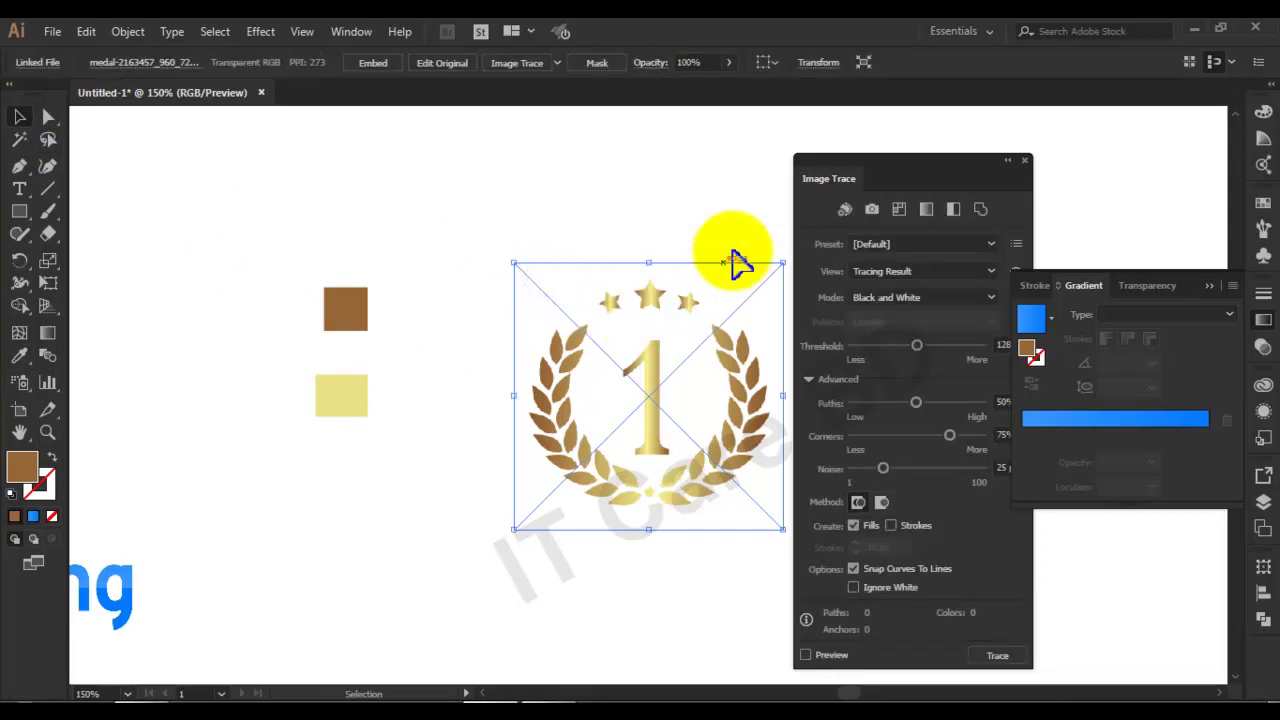
Step: Trace the medal with the Auto-Color preset and Ignore White, then give it a gradient fill
{"action": "left_click", "coordinate": [847, 210]}
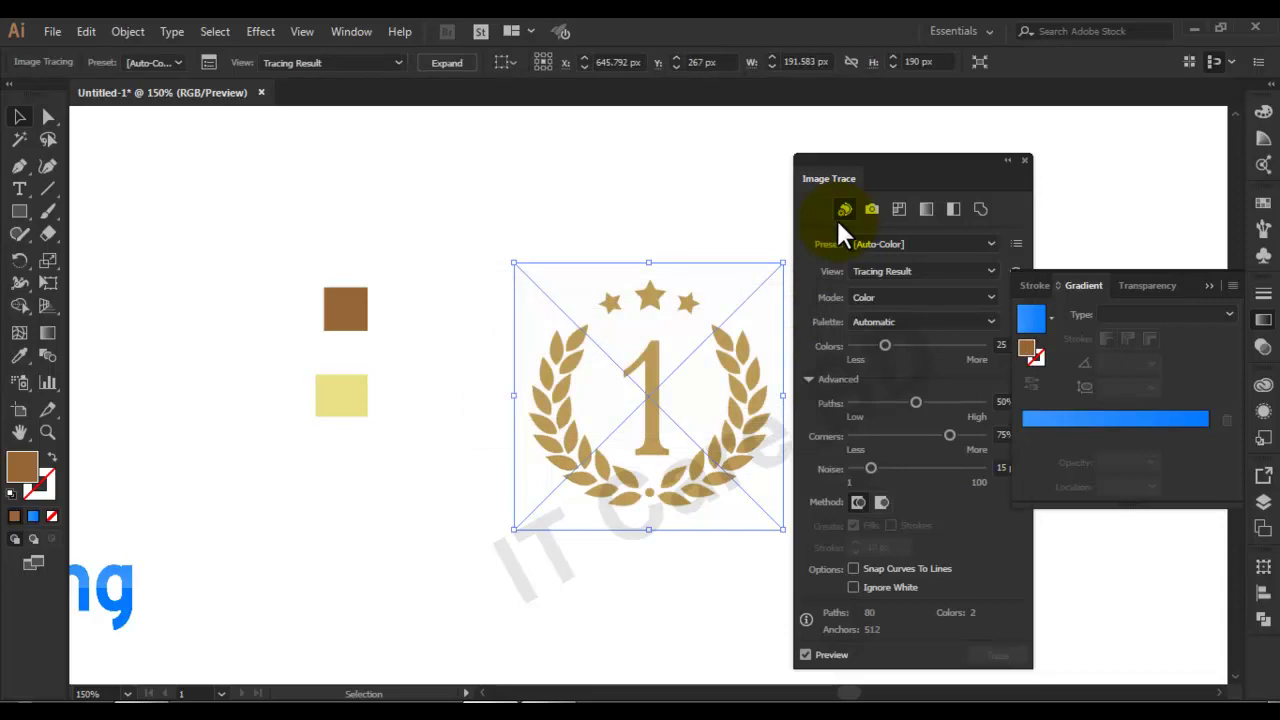
{"action": "left_click", "coordinate": [855, 584]}
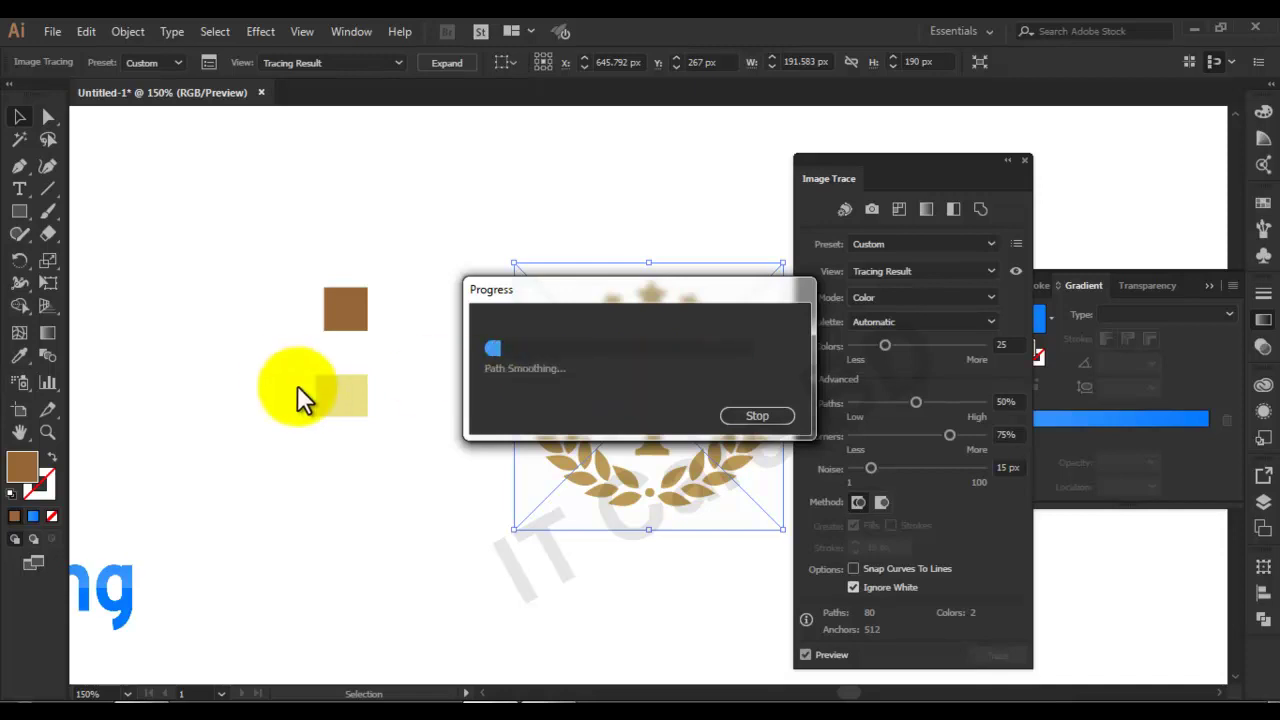
{"action": "left_click", "coordinate": [34, 516]}
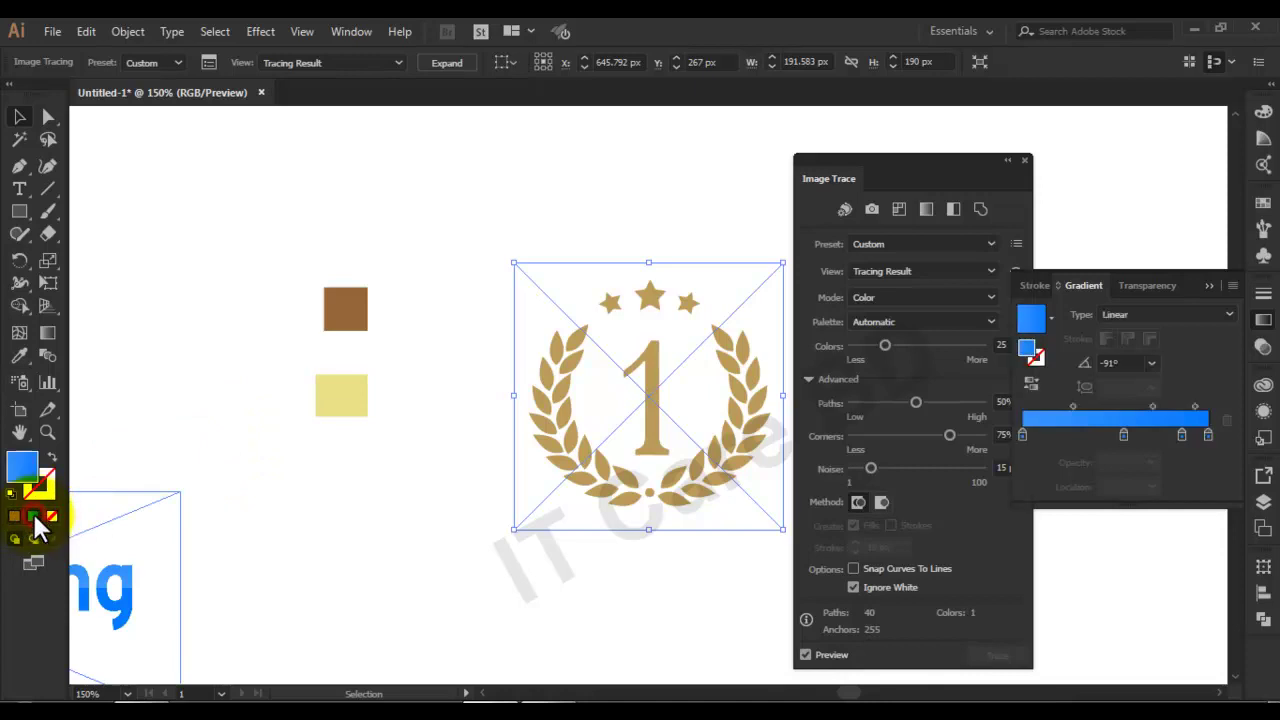
{"action": "left_click", "coordinate": [663, 368]}
{"action": "left_click", "coordinate": [566, 412]}
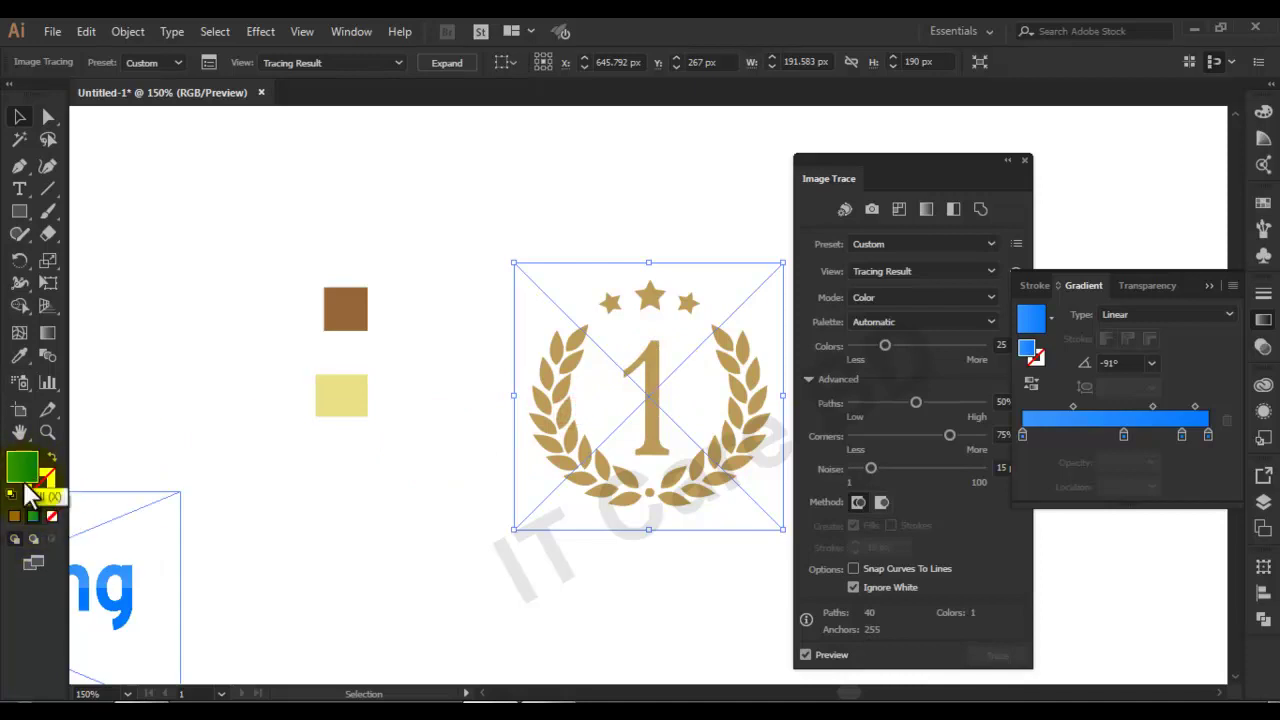
{"action": "left_click", "coordinate": [49, 330]}
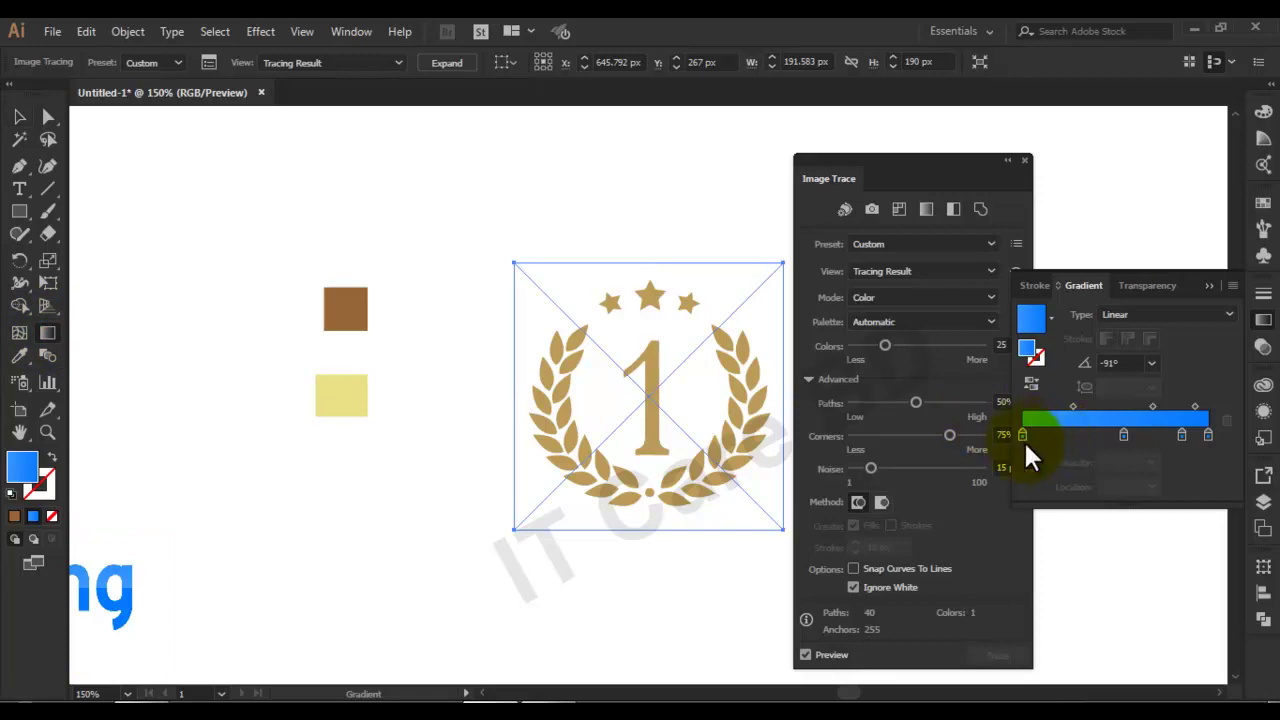
Step: Copy the brown square's hex code 966736 and undo the accidental gradient fill on it
{"action": "left_click", "coordinate": [14, 120]}
{"action": "left_click", "coordinate": [360, 322]}
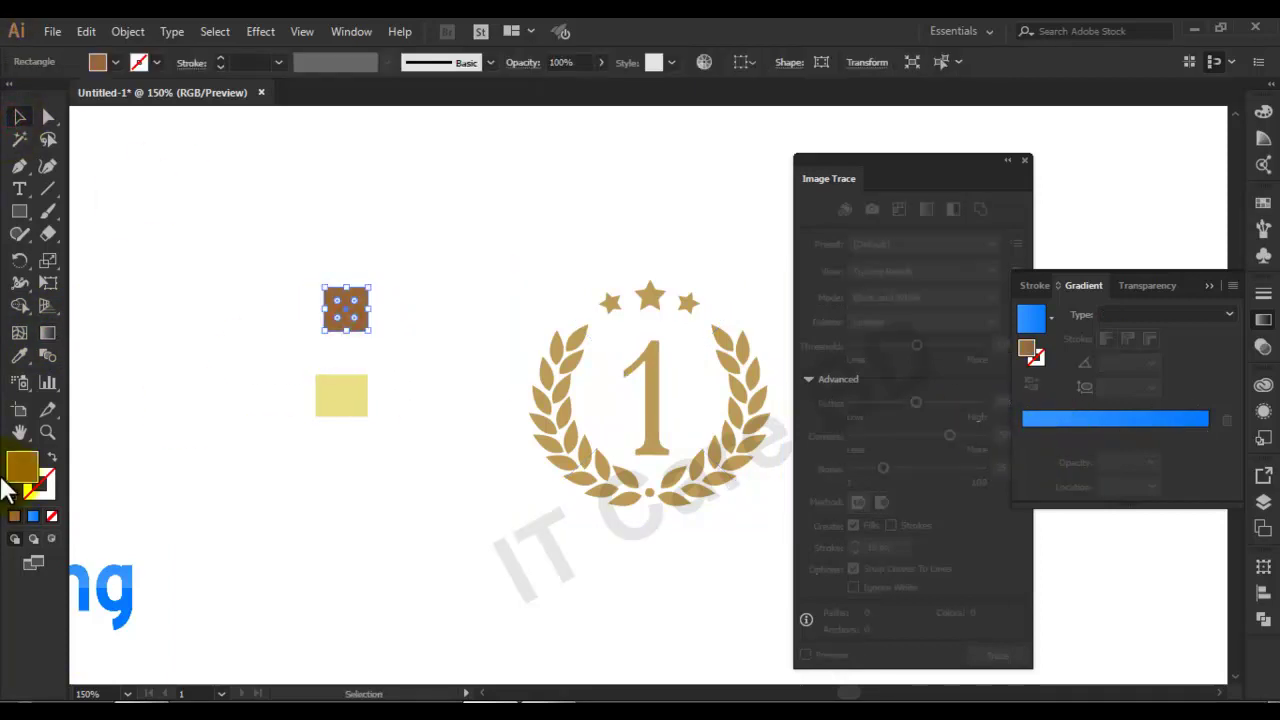
{"action": "double_click", "coordinate": [22, 468]}
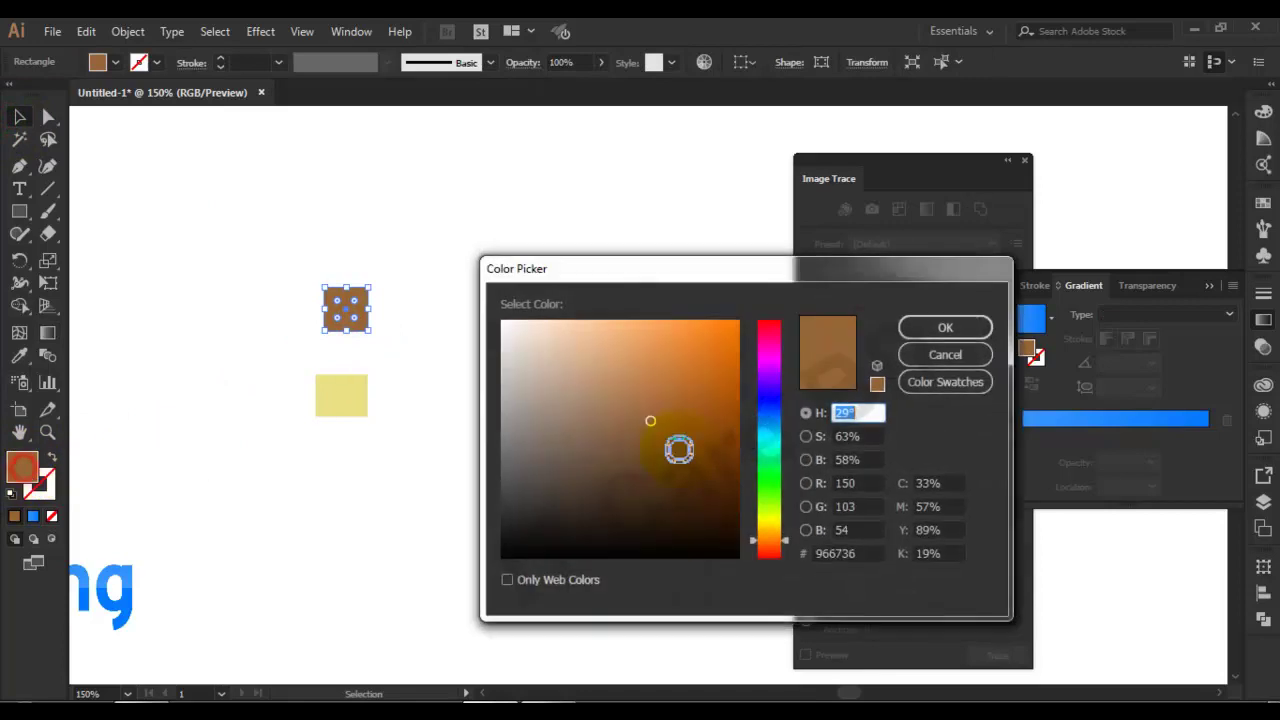
{"action": "left_click", "coordinate": [866, 553]}
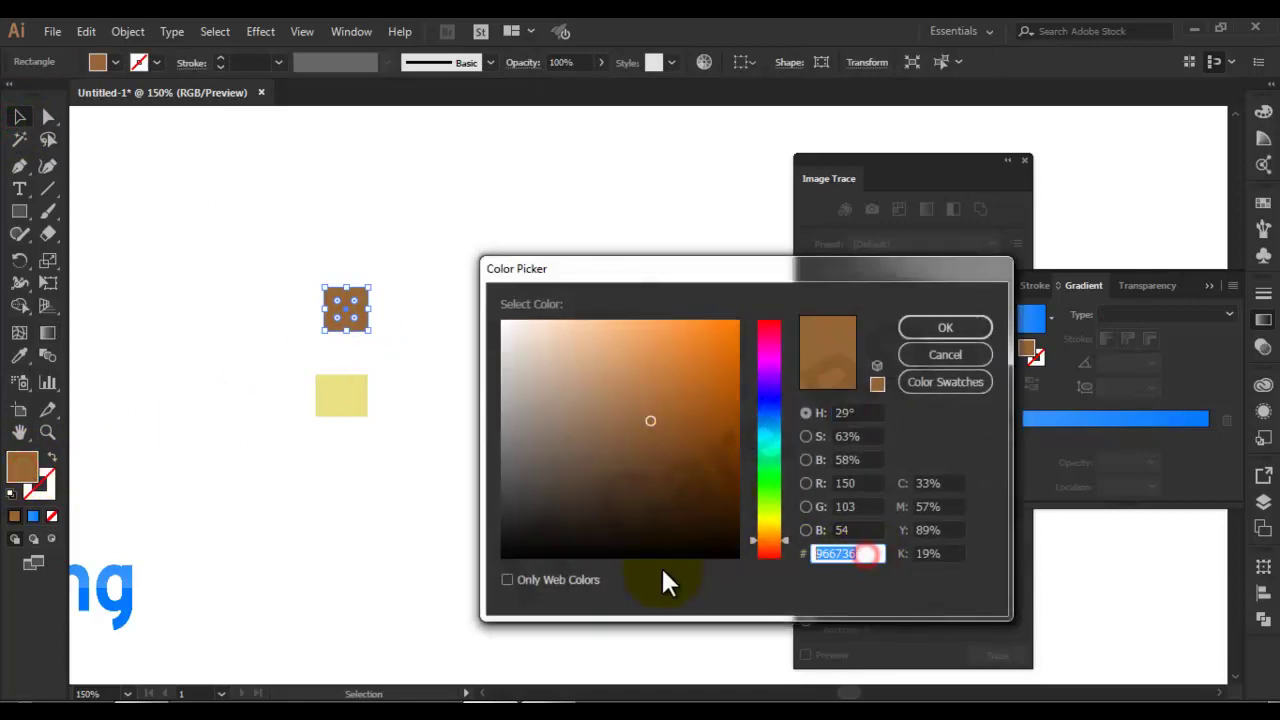
{"action": "left_click", "coordinate": [950, 330]}
{"action": "left_click", "coordinate": [1031, 418]}
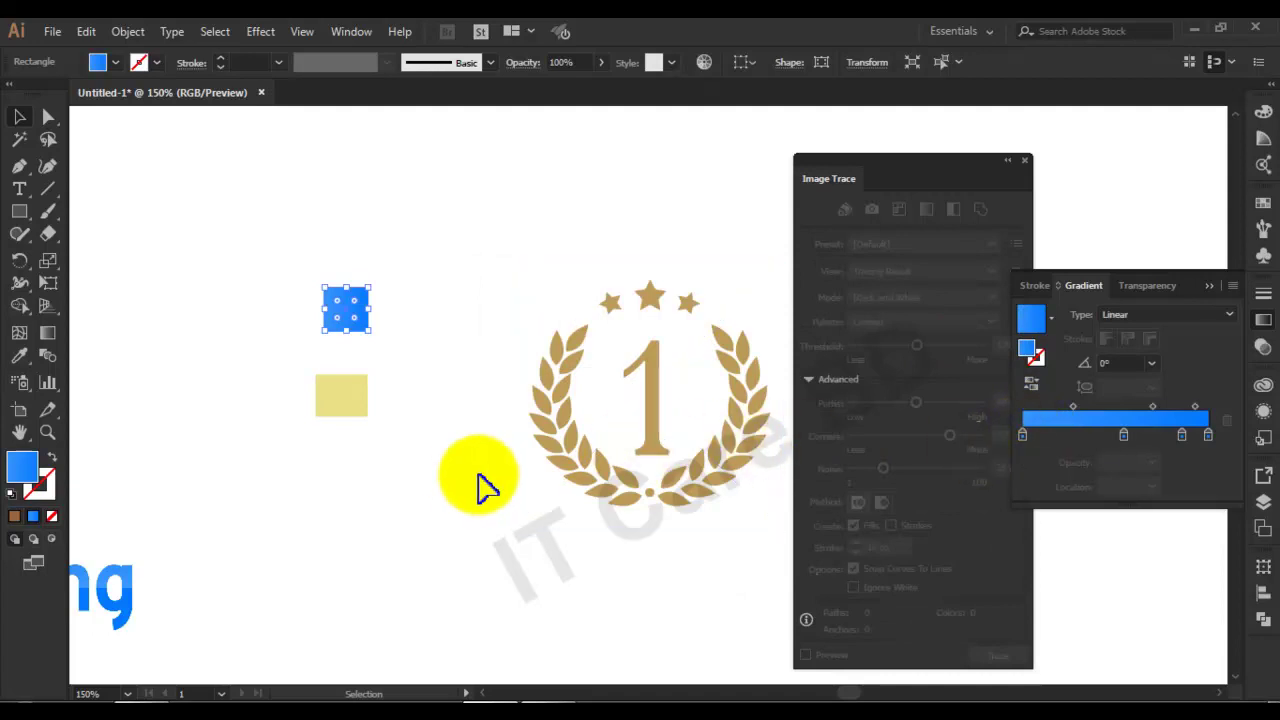
{"action": "left_click", "coordinate": [430, 350]}
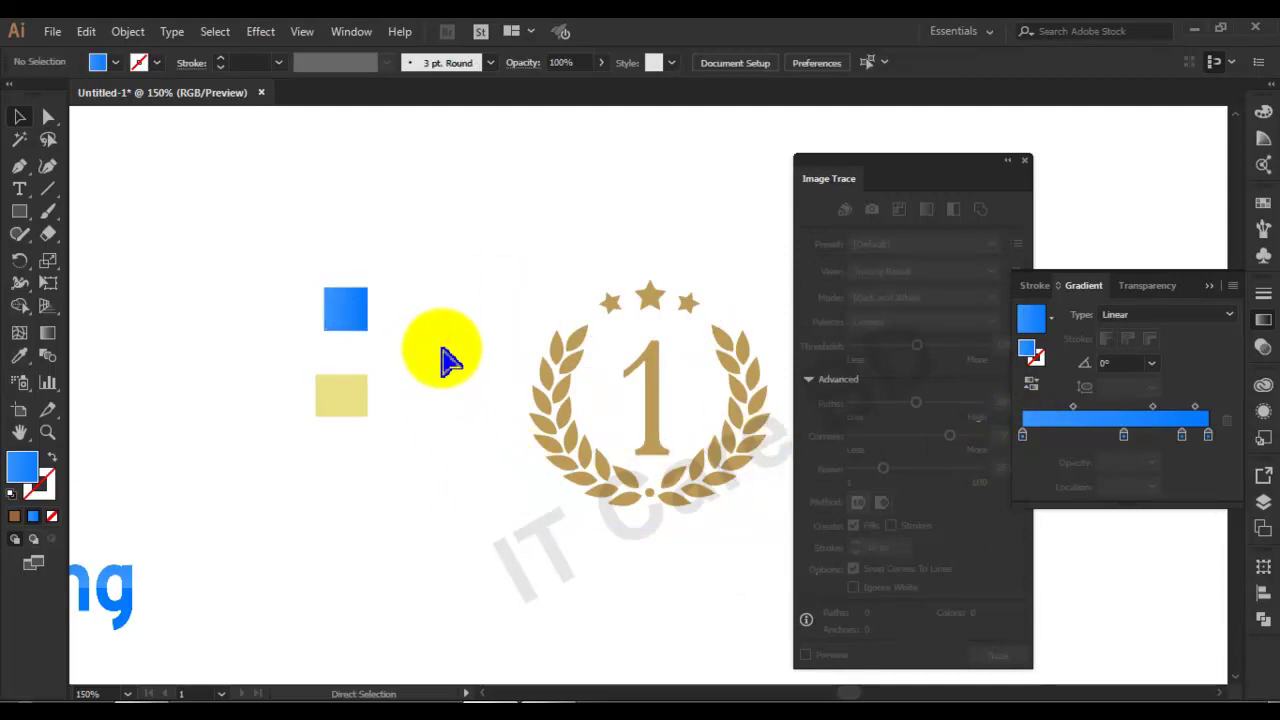
{"action": "key", "text": "ctrl+z"}
Step: Give the traced medal a gradient fill and remove the extra gradient stops
{"action": "left_click", "coordinate": [540, 410]}
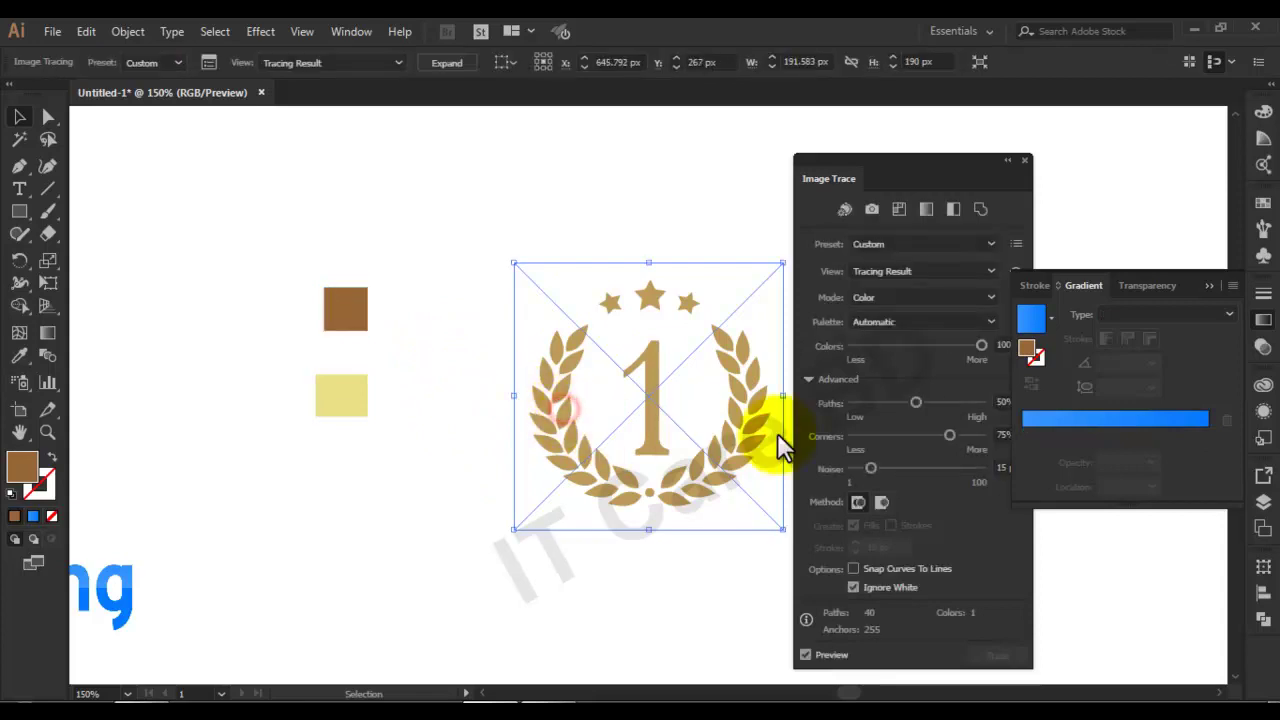
{"action": "left_click", "coordinate": [34, 516]}
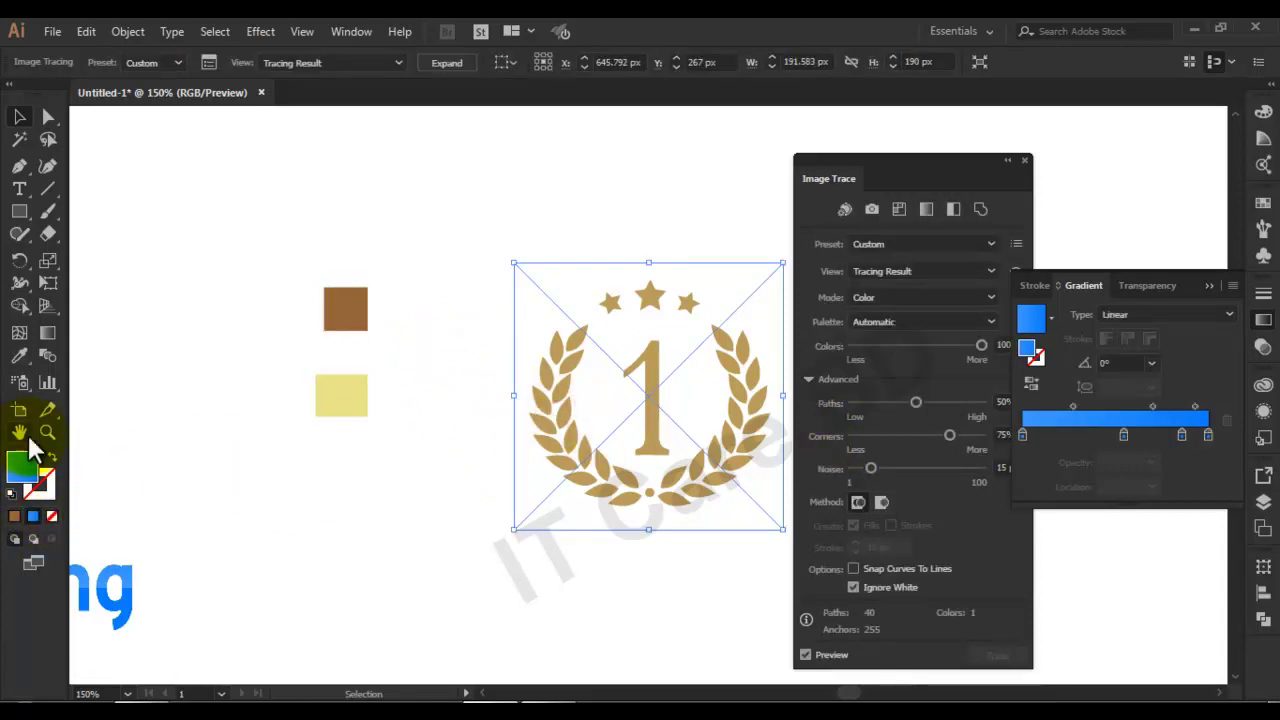
{"action": "left_click", "coordinate": [47, 333]}
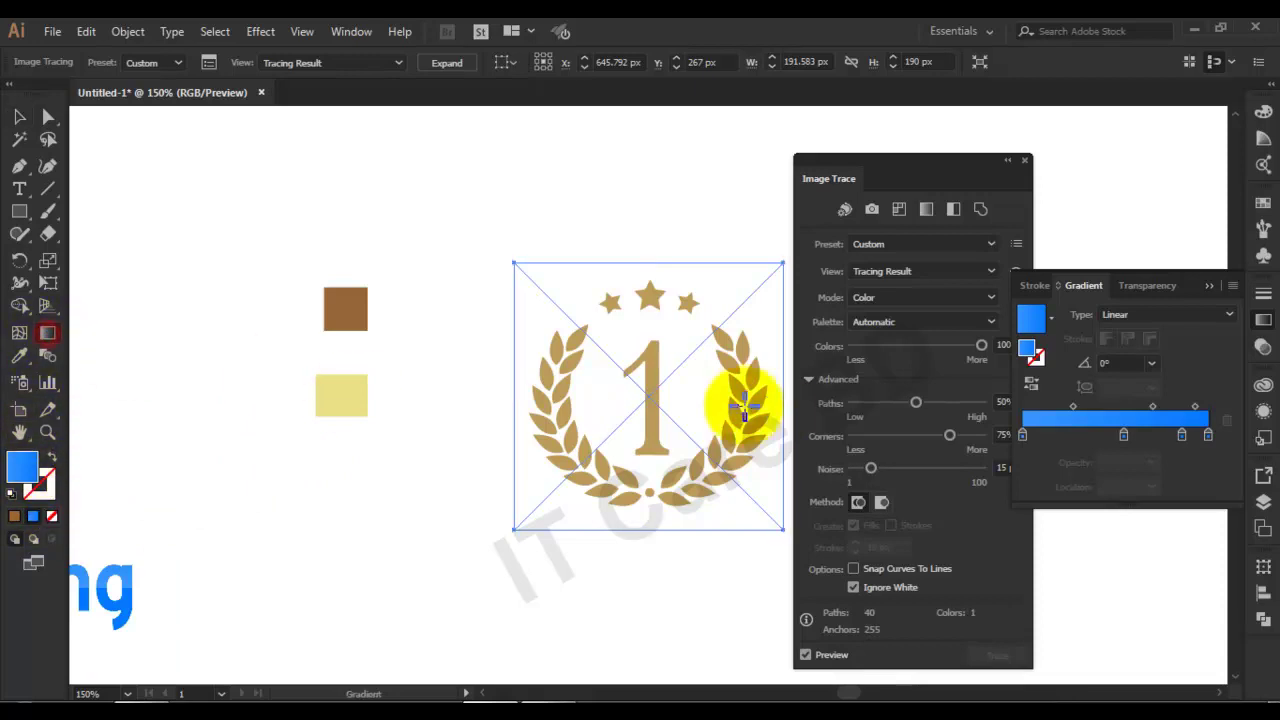
{"action": "left_click", "coordinate": [1046, 436]}
{"action": "left_click", "coordinate": [1124, 438]}
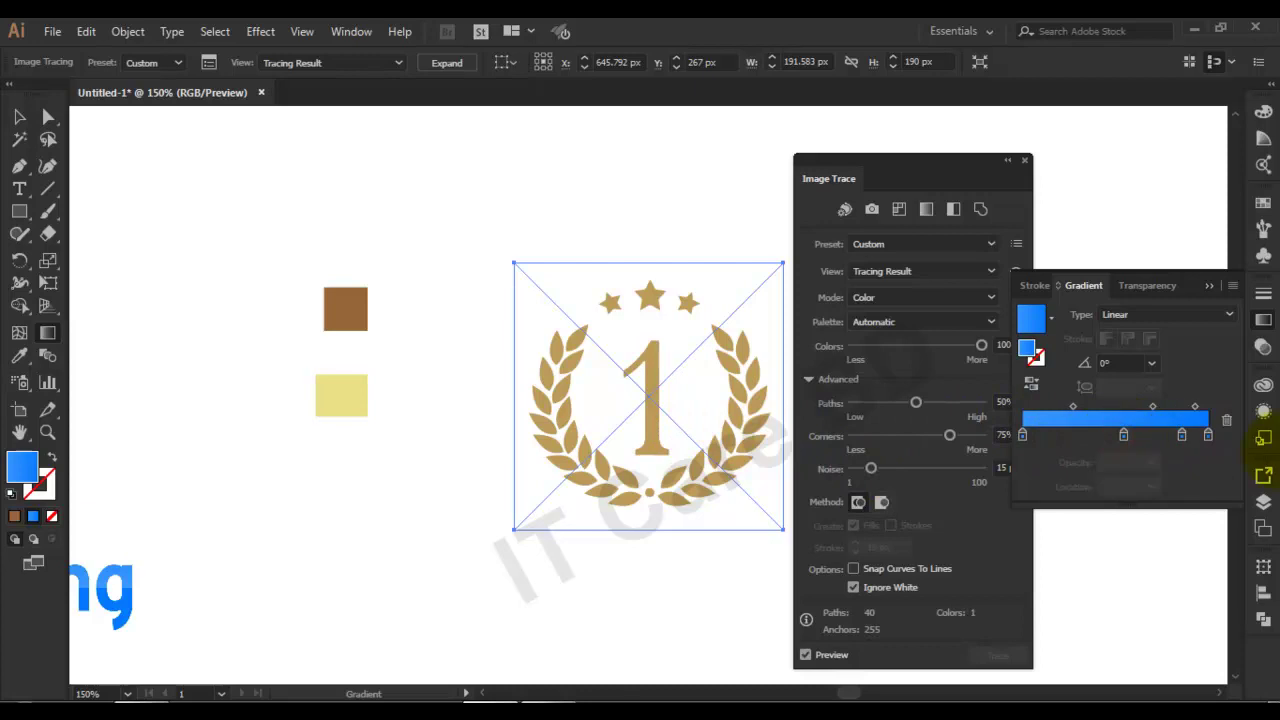
{"action": "left_click", "coordinate": [1181, 436]}
{"action": "left_click_drag", "start_coordinate": [1181, 436], "coordinate": [1237, 434]}
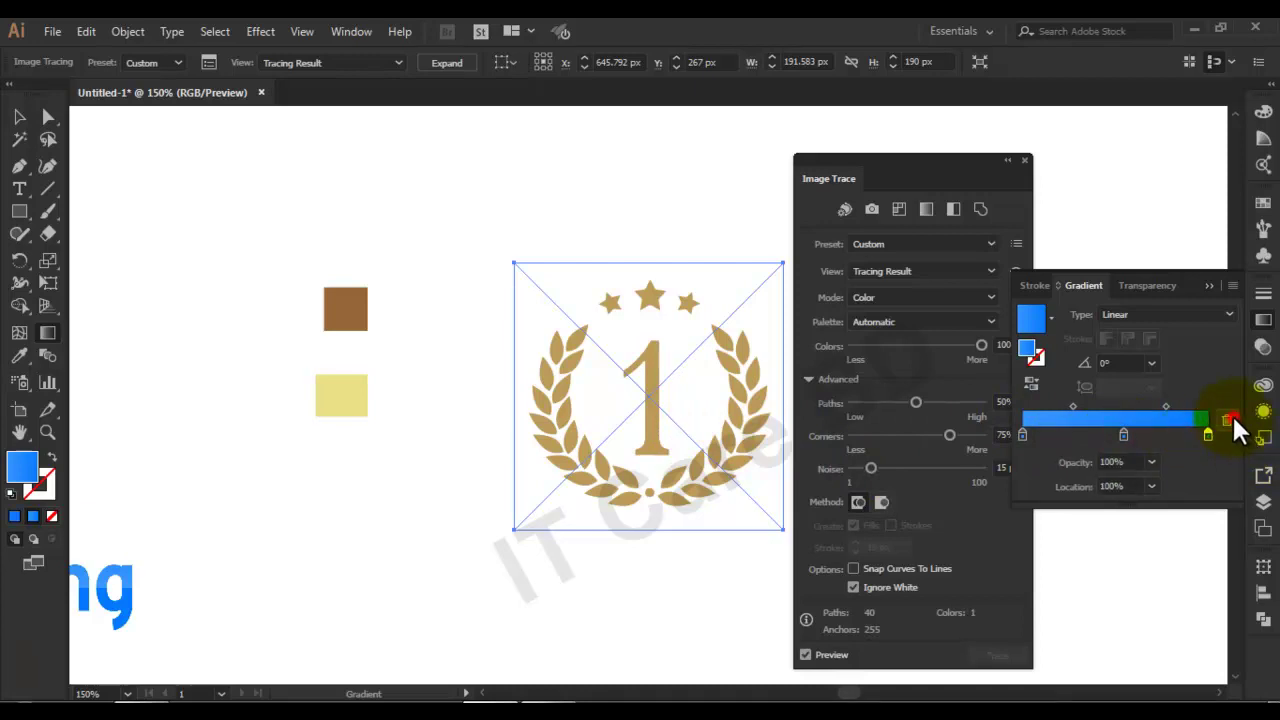
{"action": "left_click", "coordinate": [1123, 436]}
{"action": "left_click", "coordinate": [1210, 437]}
{"action": "left_click", "coordinate": [1212, 434]}
{"action": "left_click_drag", "start_coordinate": [1217, 436], "coordinate": [1220, 470]}
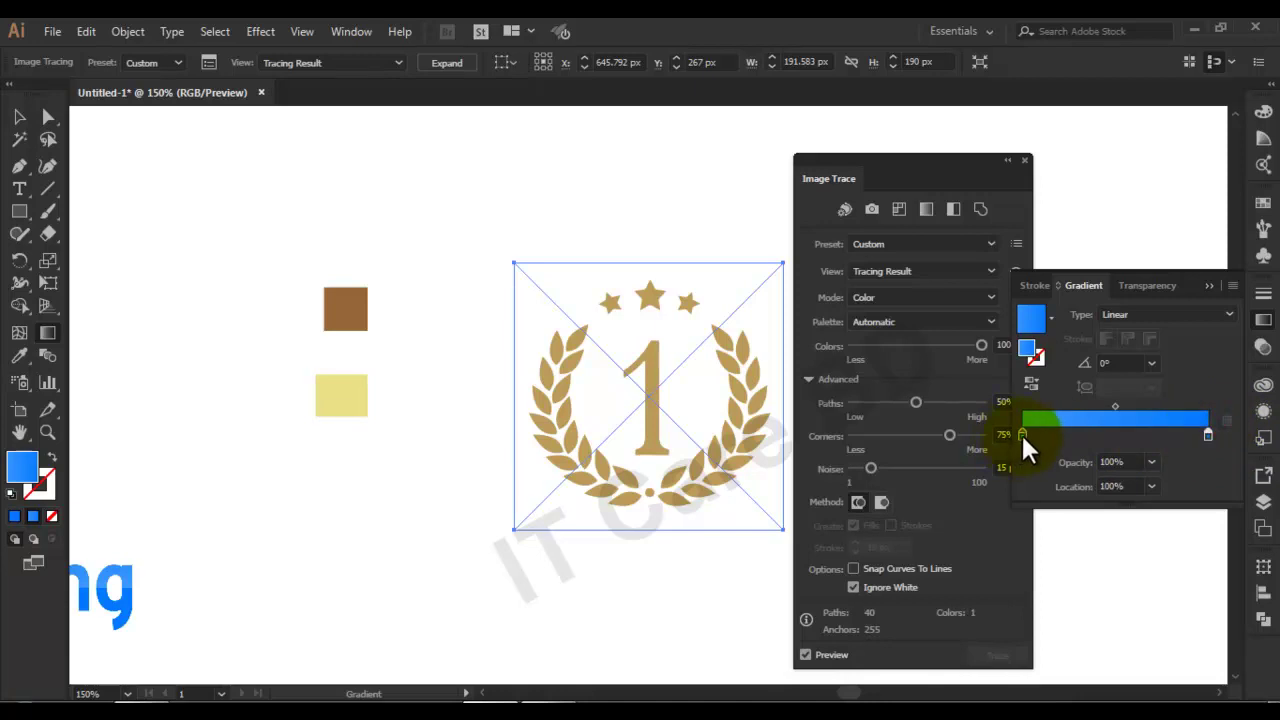
Step: Set the left gradient stop to brown 966736 and remove the leftover green stop
{"action": "double_click", "coordinate": [1021, 434]}
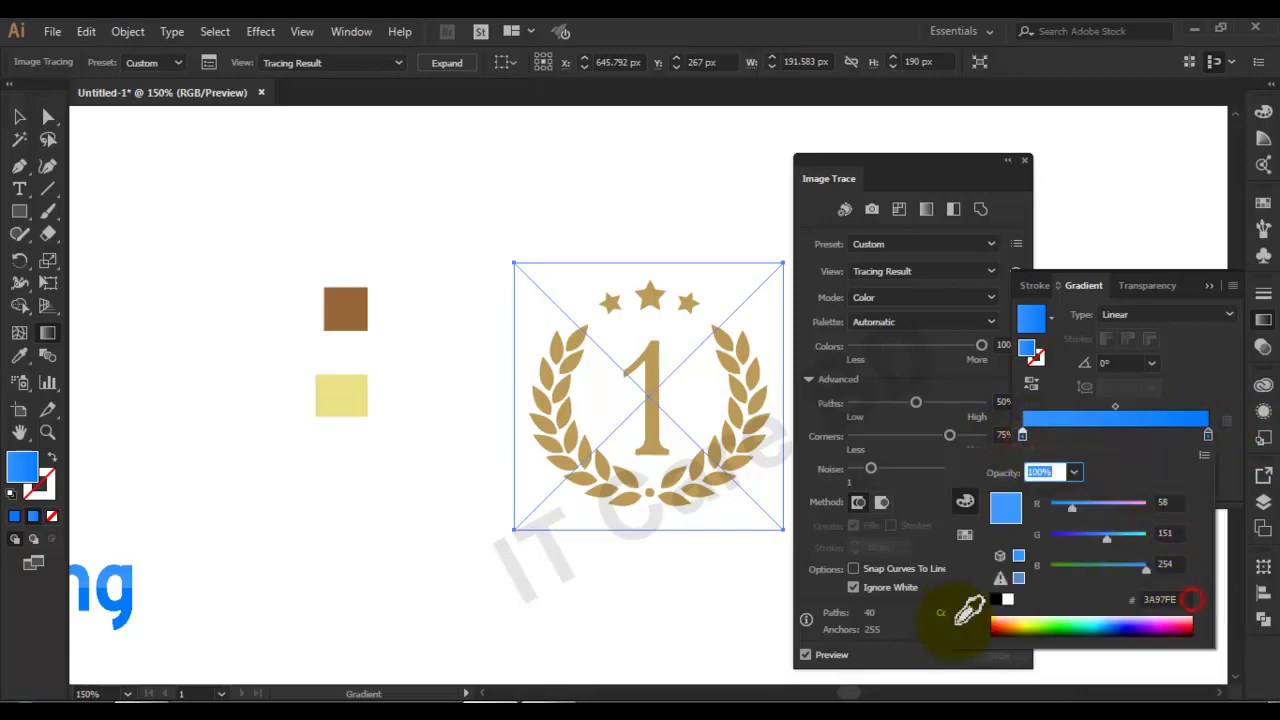
{"action": "left_click", "coordinate": [1181, 597]}
{"action": "type", "text": "966736"}
{"action": "key", "text": "Return"}
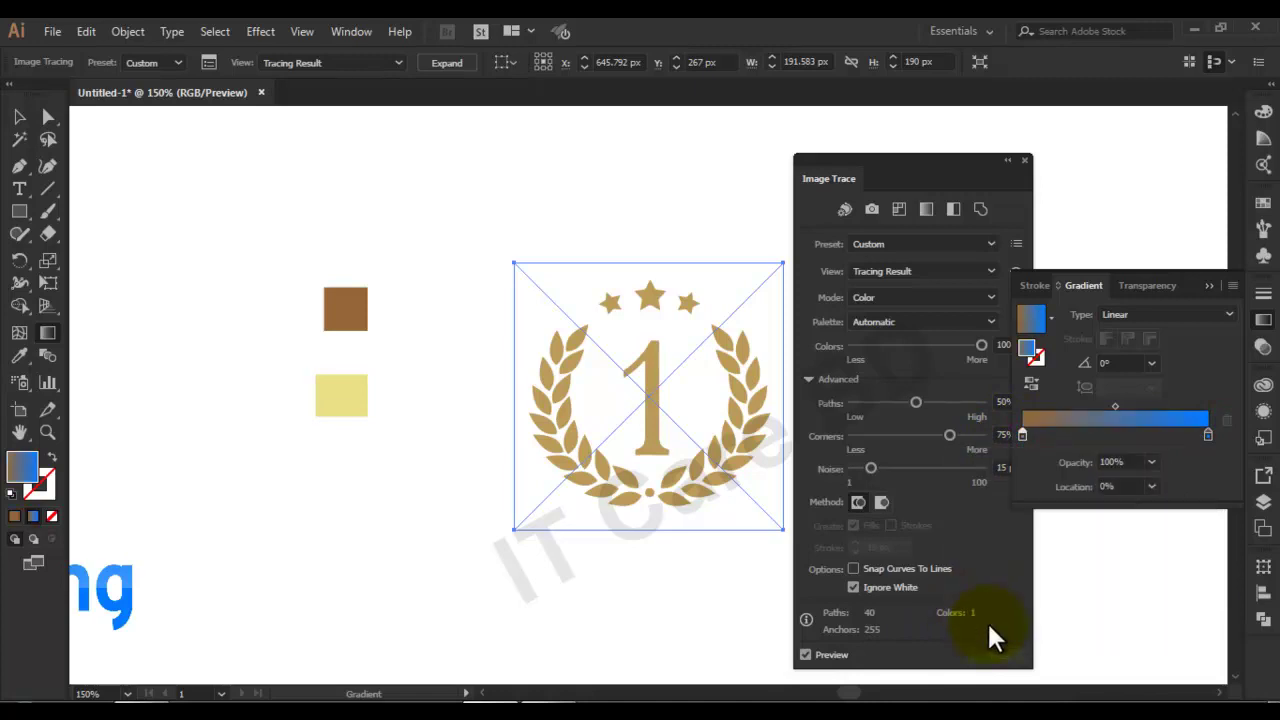
{"action": "left_click", "coordinate": [1224, 425]}
Step: Open the pale yellow square's fill colour and accidentally set it to near-black 050402
{"action": "left_click", "coordinate": [18, 117]}
{"action": "left_click", "coordinate": [325, 390]}
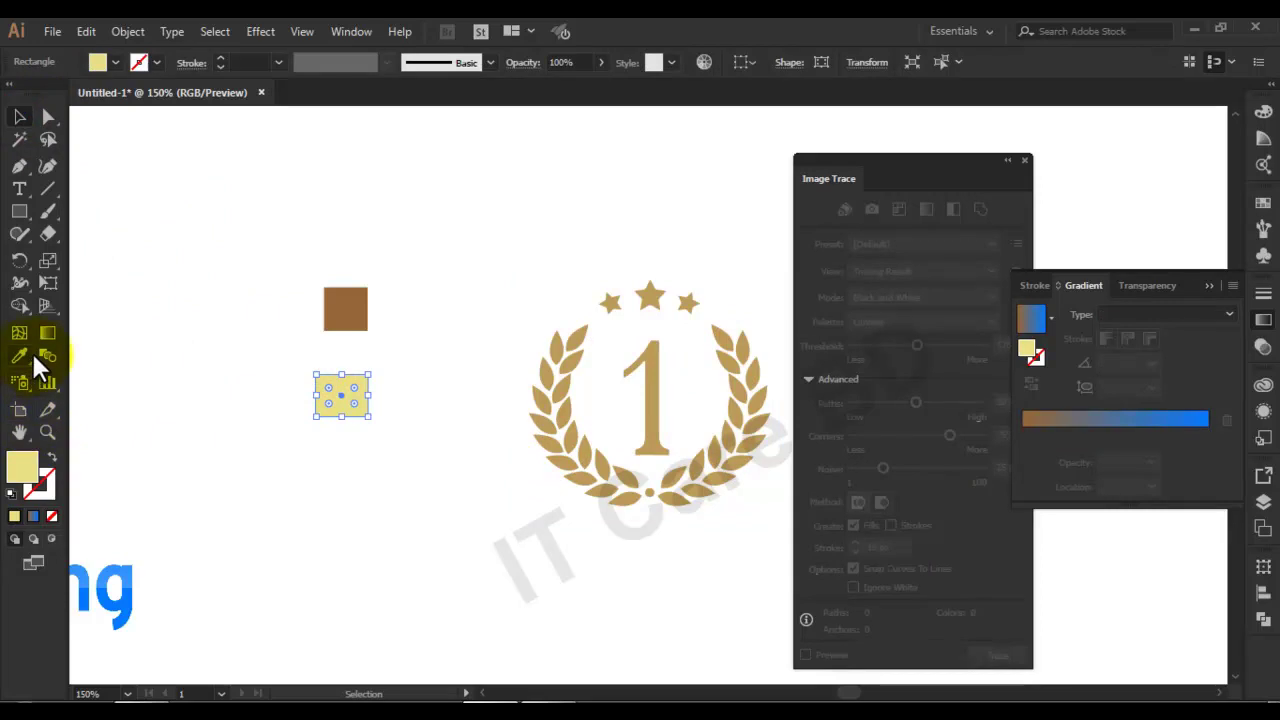
{"action": "double_click", "coordinate": [24, 467]}
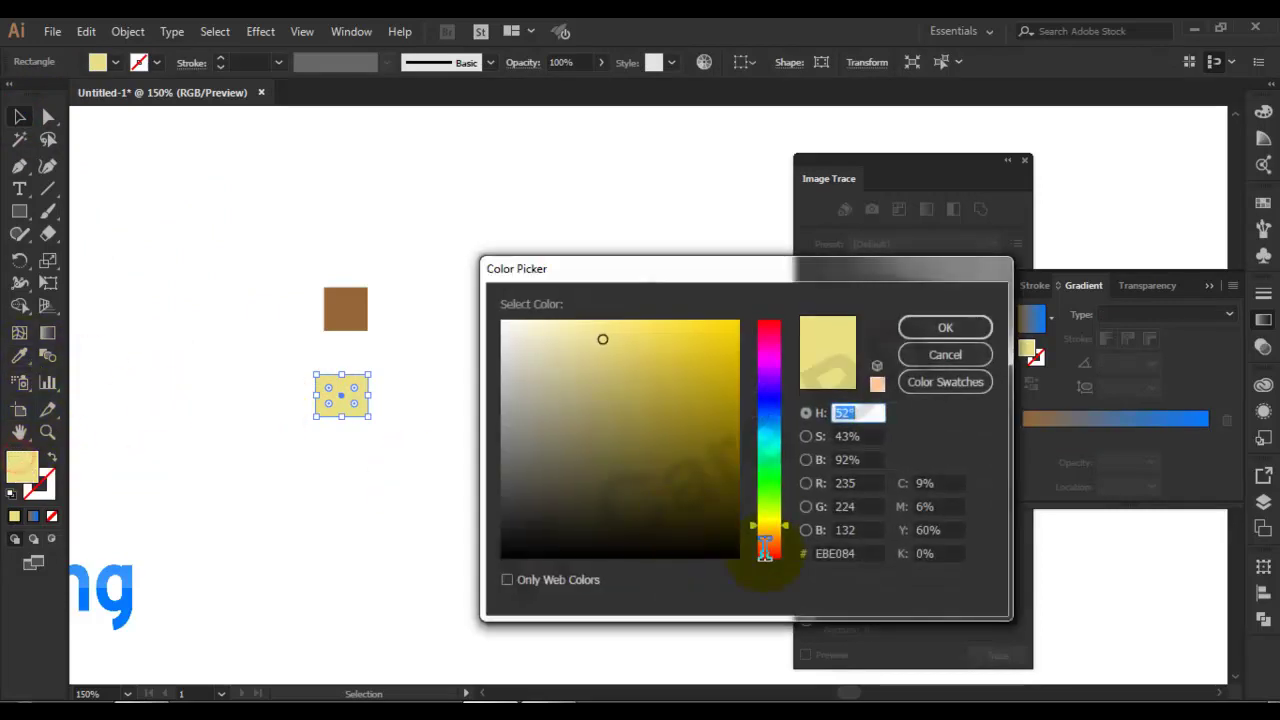
{"action": "double_click", "coordinate": [876, 552]}
{"action": "left_click", "coordinate": [669, 552]}
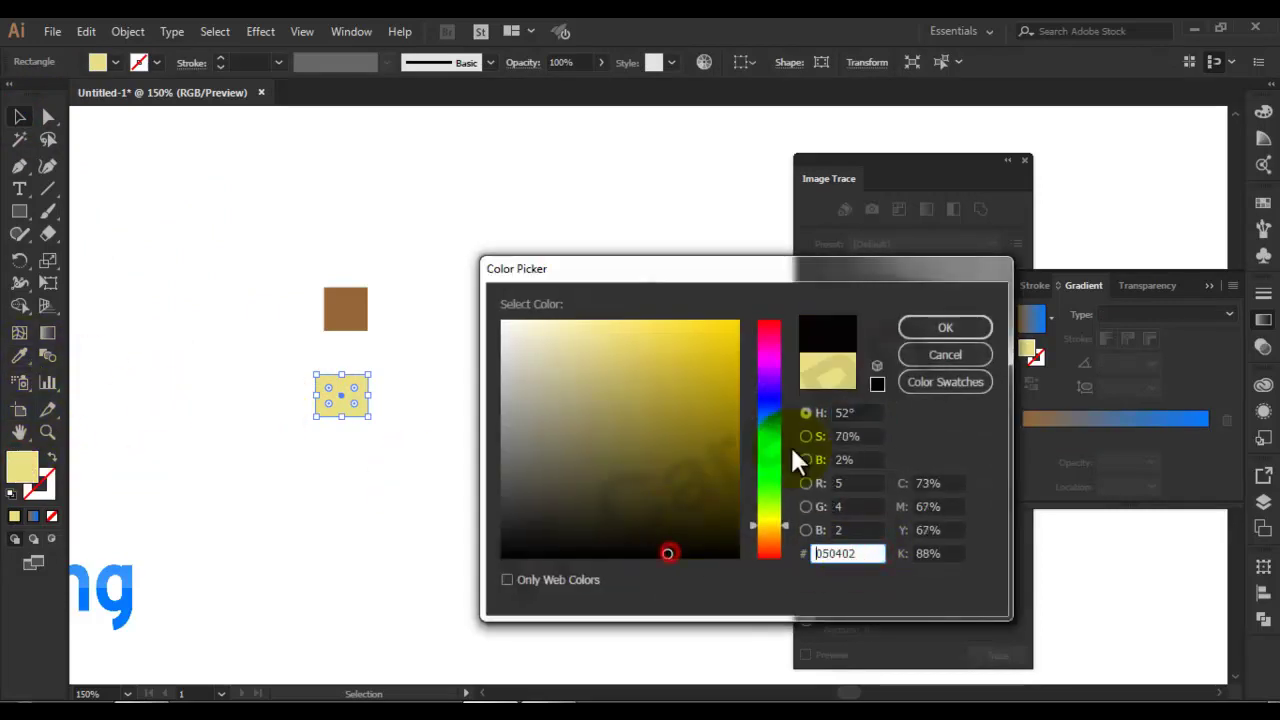
{"action": "double_click", "coordinate": [850, 553]}
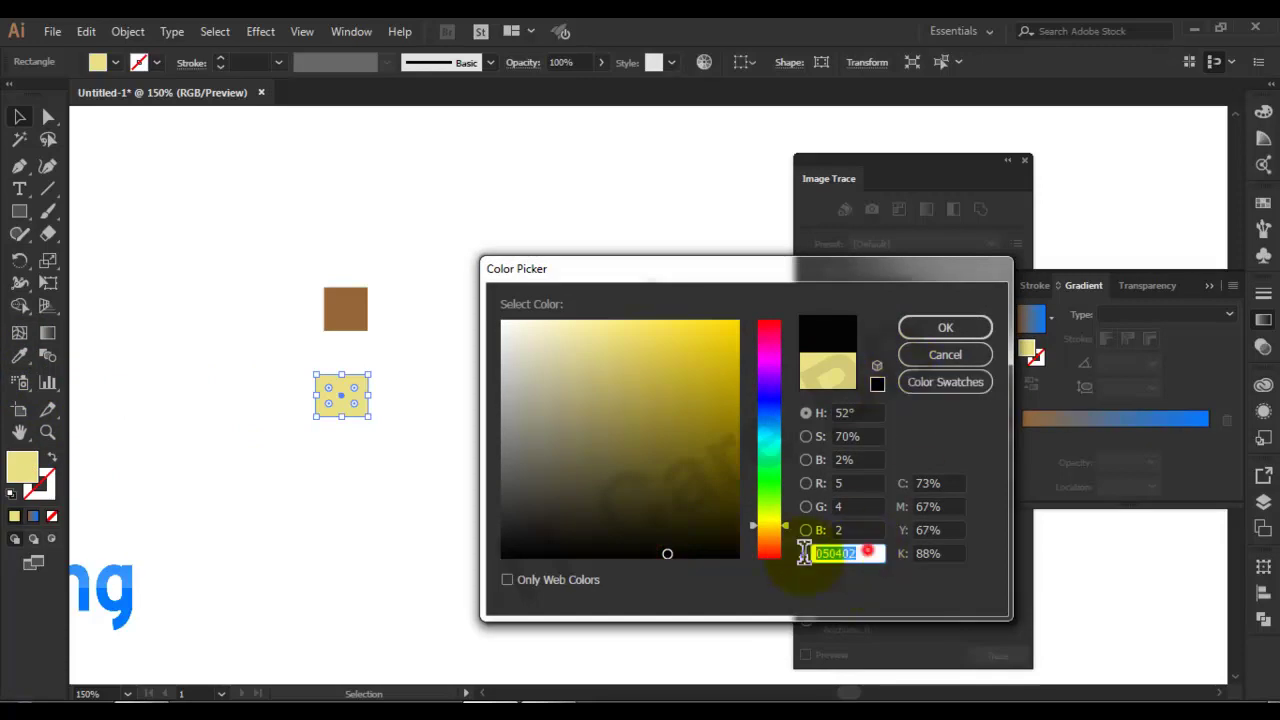
{"action": "left_click", "coordinate": [948, 329]}
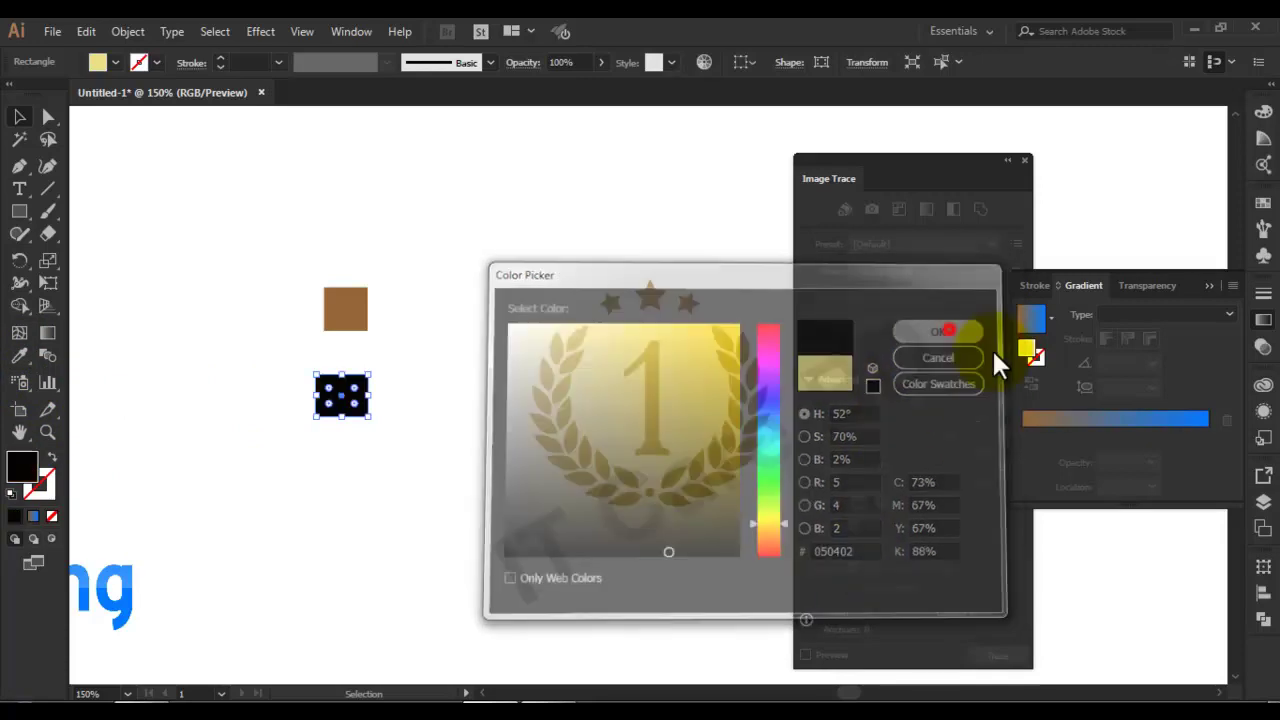
Step: Restore the square's pale yellow fill and discard an attempted 110F04 colour edit
{"action": "left_click", "coordinate": [560, 410]}
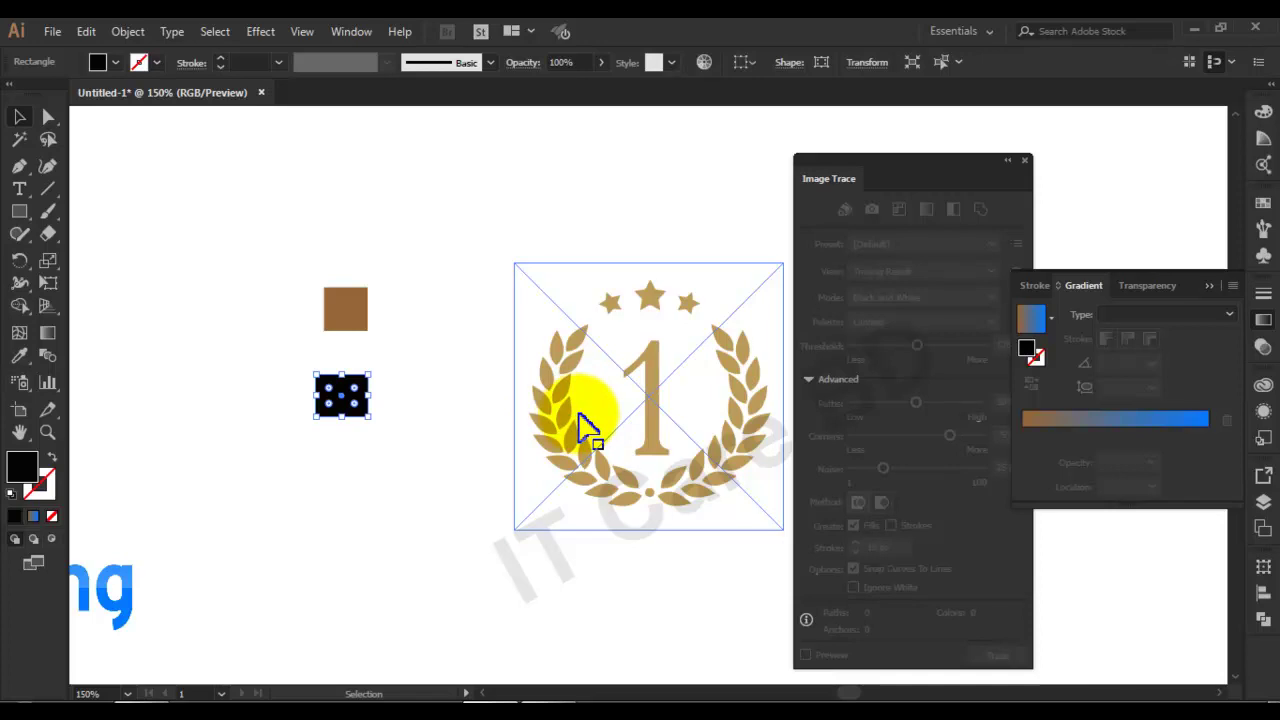
{"action": "key", "text": "a"}
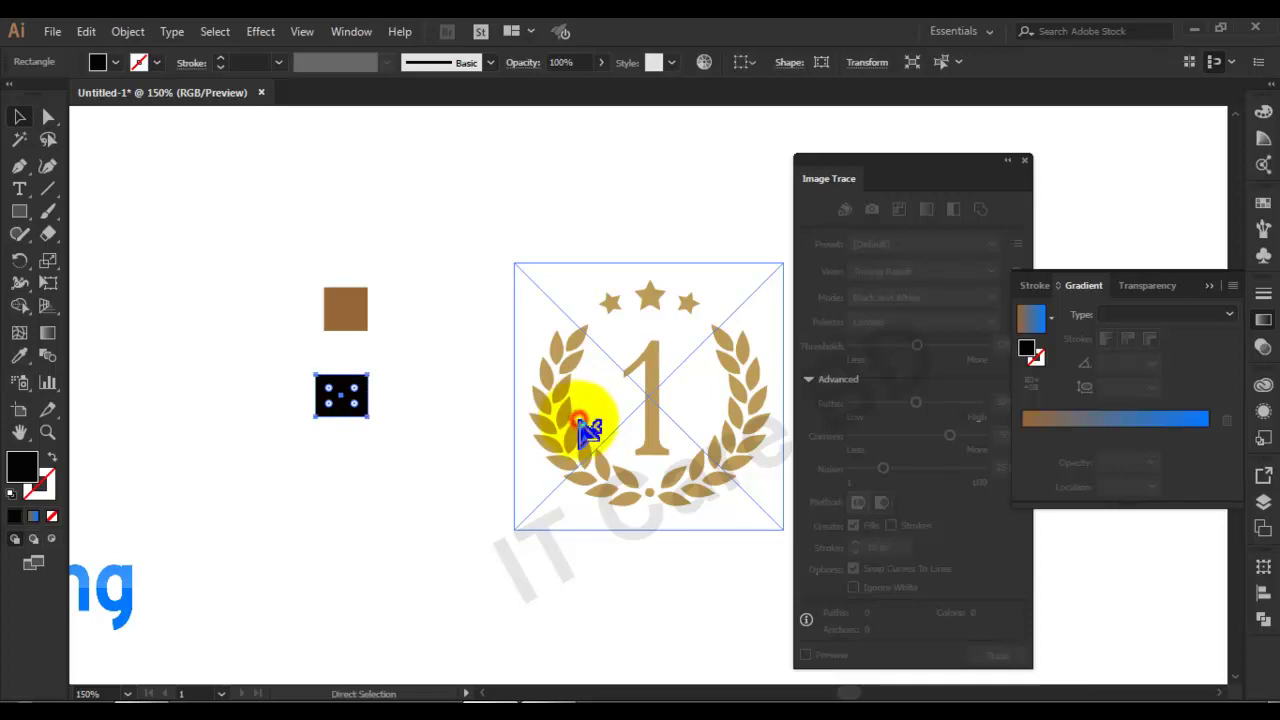
{"action": "left_click", "coordinate": [588, 428]}
{"action": "double_click", "coordinate": [12, 478]}
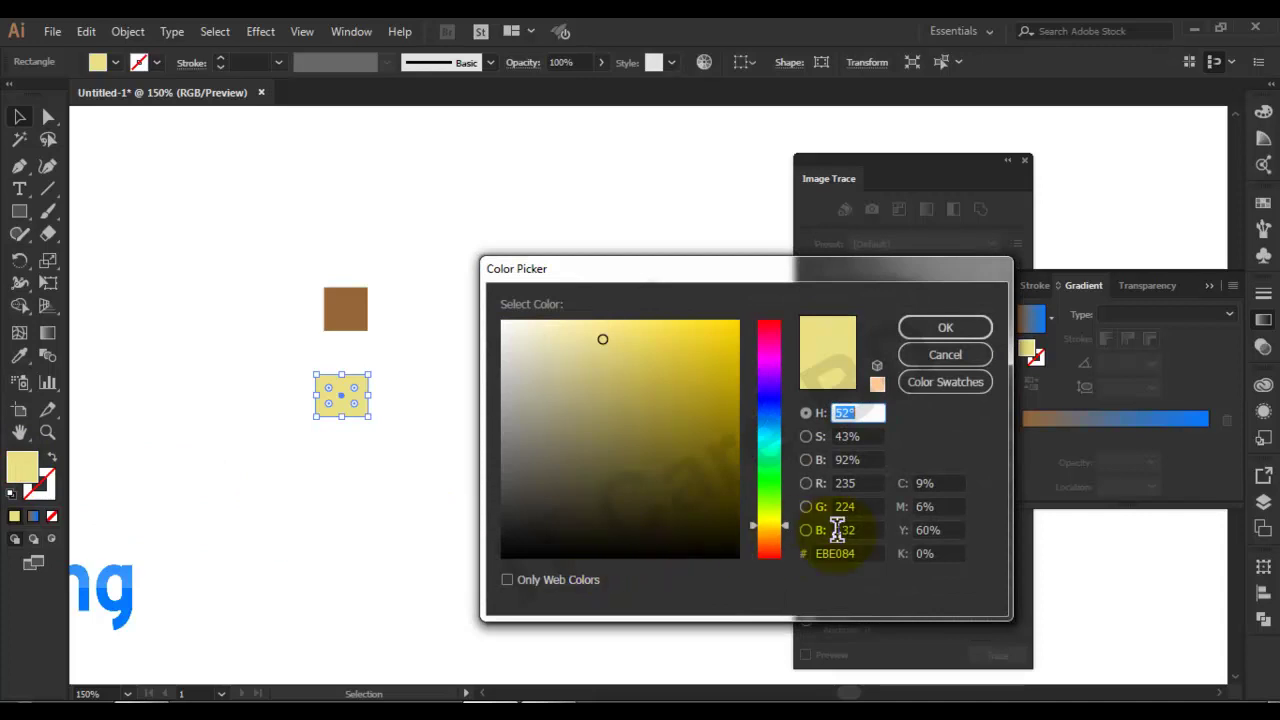
{"action": "double_click", "coordinate": [850, 553]}
{"action": "type", "text": "110F04"}
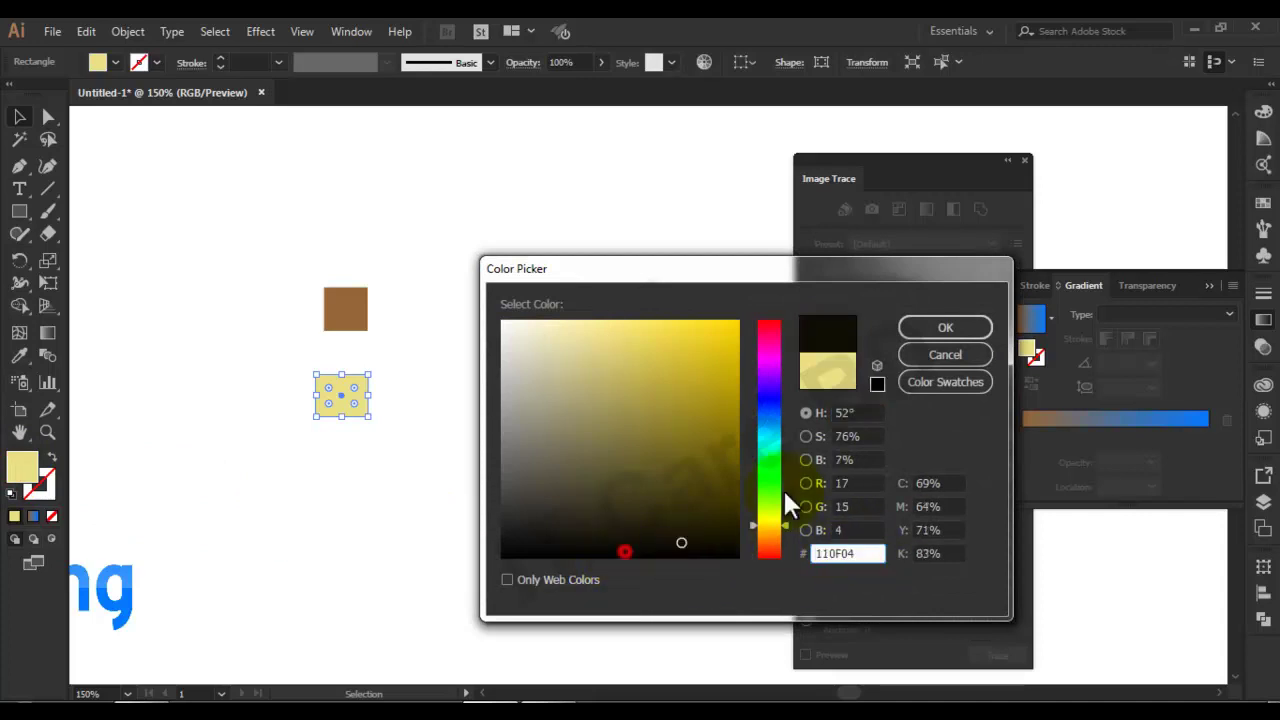
{"action": "left_click", "coordinate": [941, 349]}
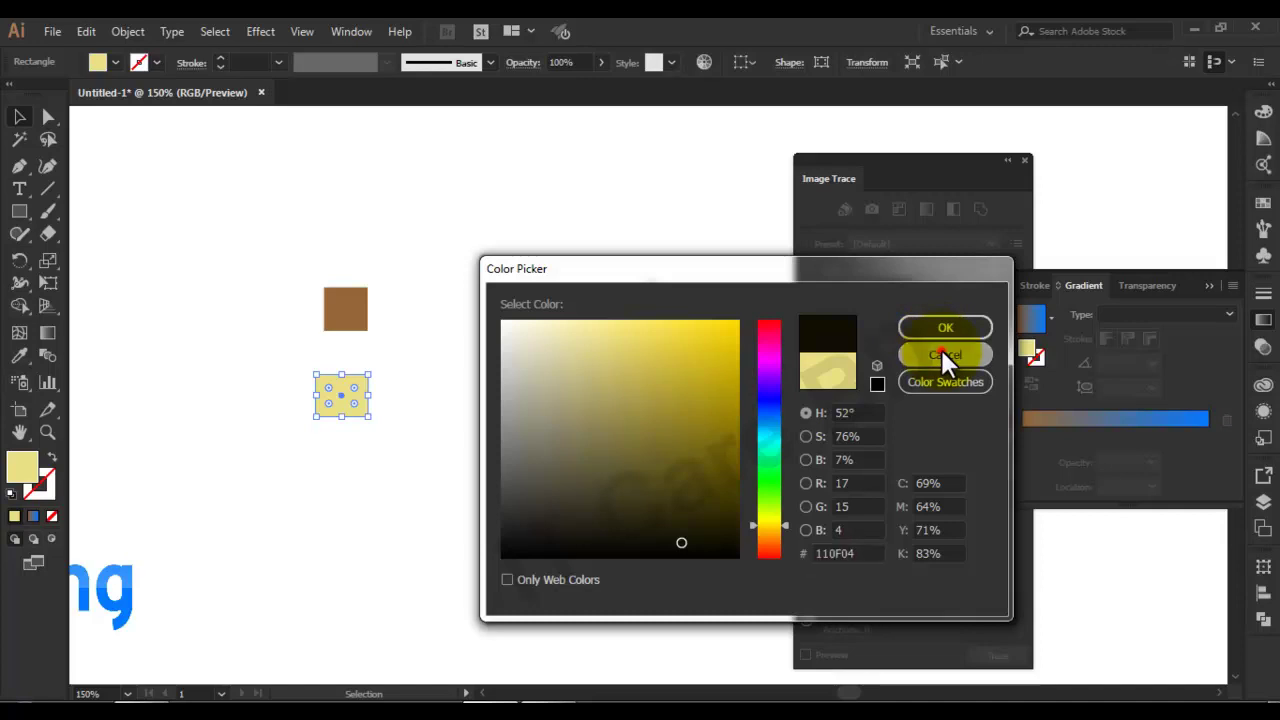
Step: Reselect the pale yellow square and copy its hex code EBE084 from the Color Picker
{"action": "left_click", "coordinate": [372, 480]}
{"action": "left_click", "coordinate": [352, 403]}
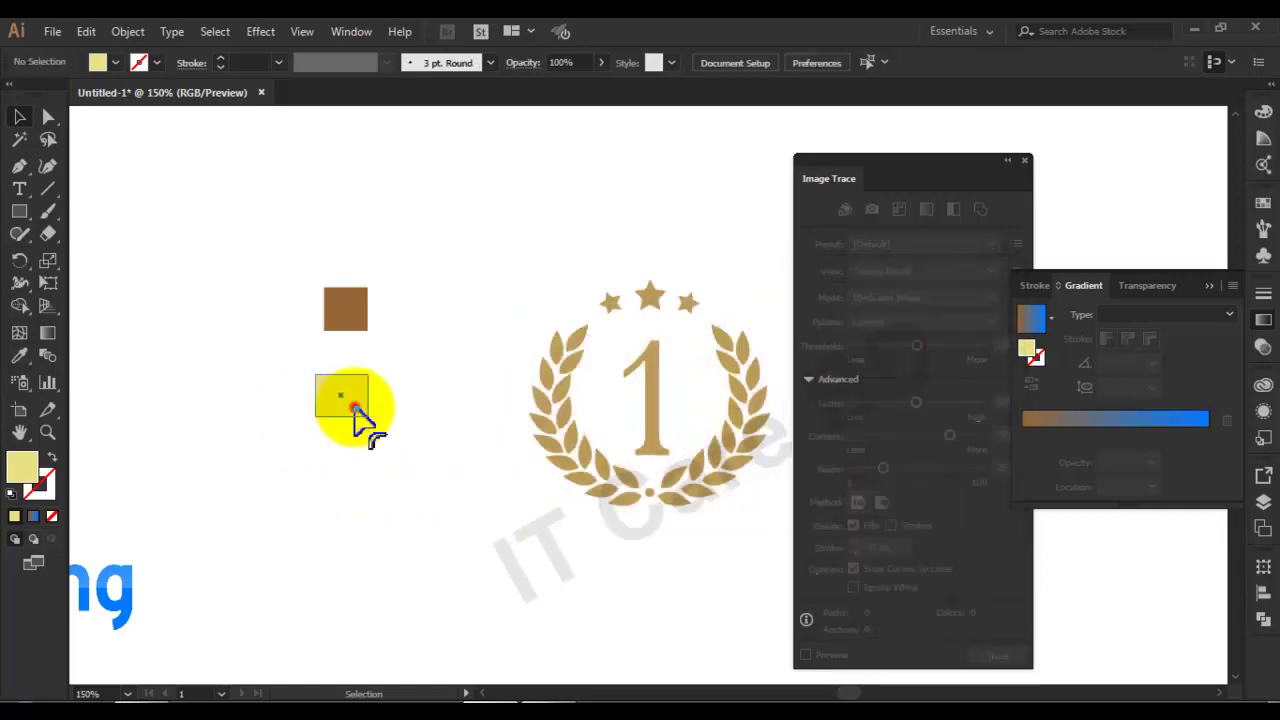
{"action": "double_click", "coordinate": [16, 476]}
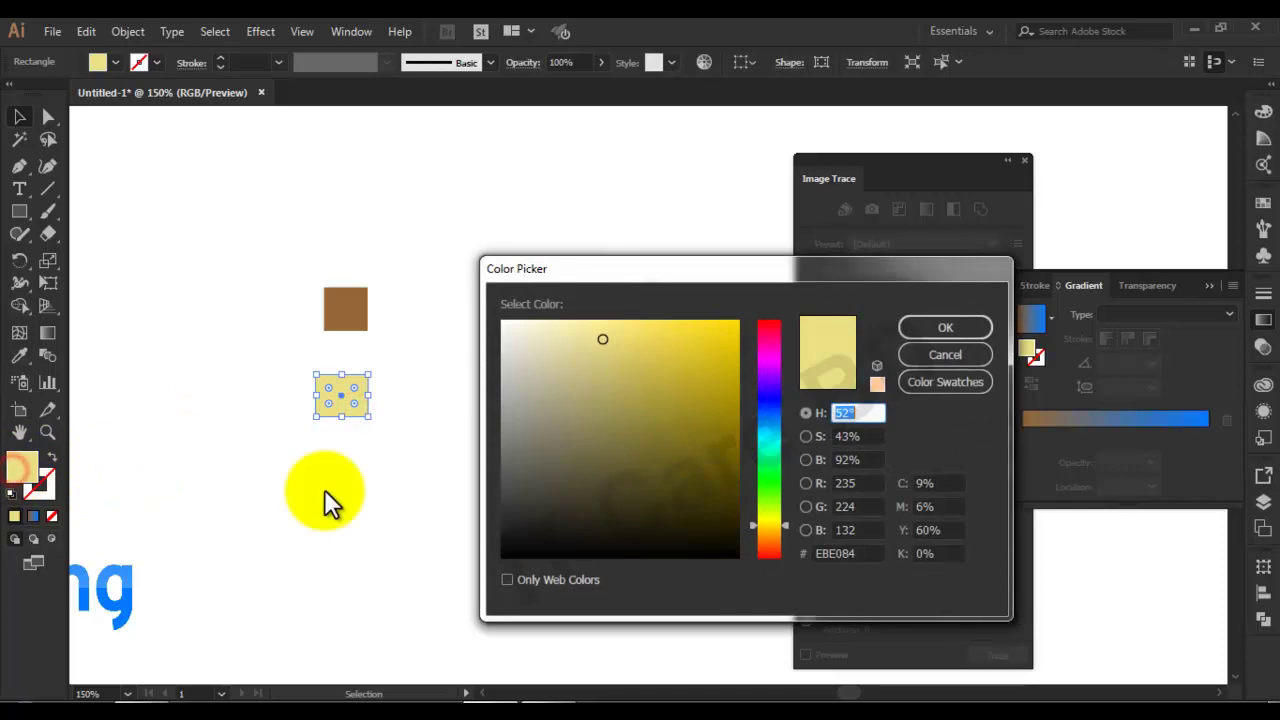
{"action": "double_click", "coordinate": [868, 553]}
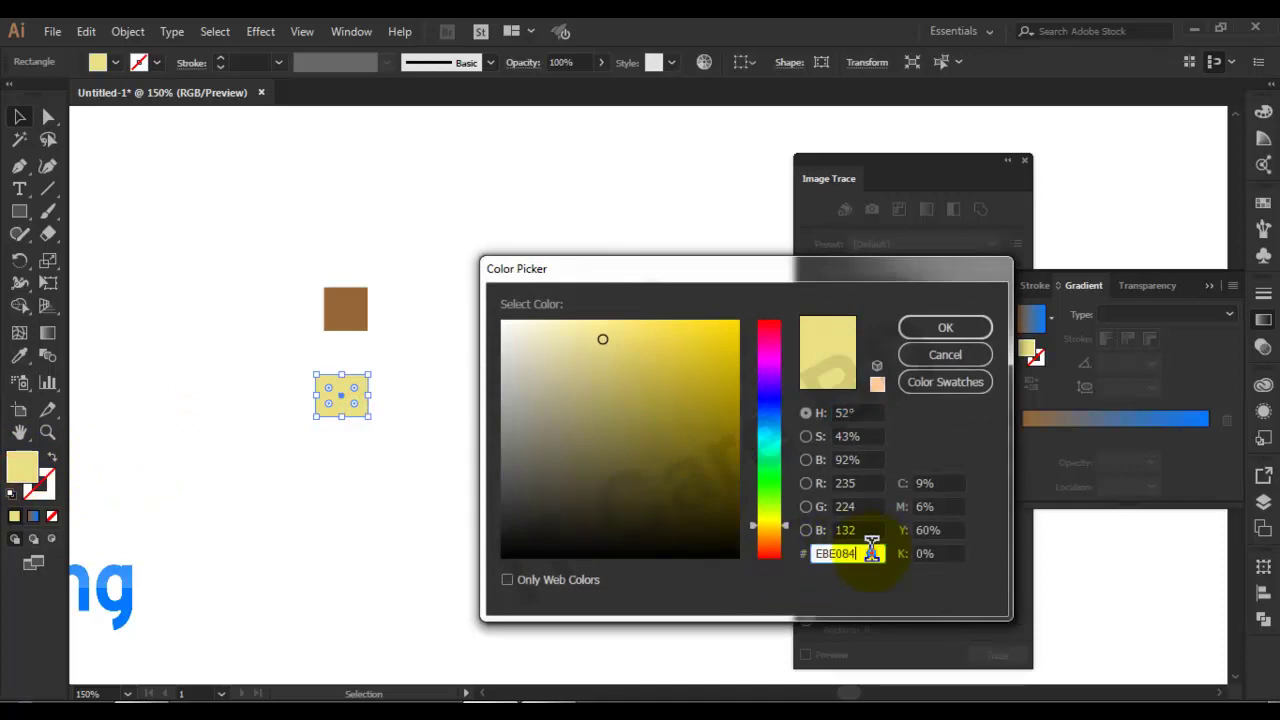
{"action": "right_click", "coordinate": [837, 555]}
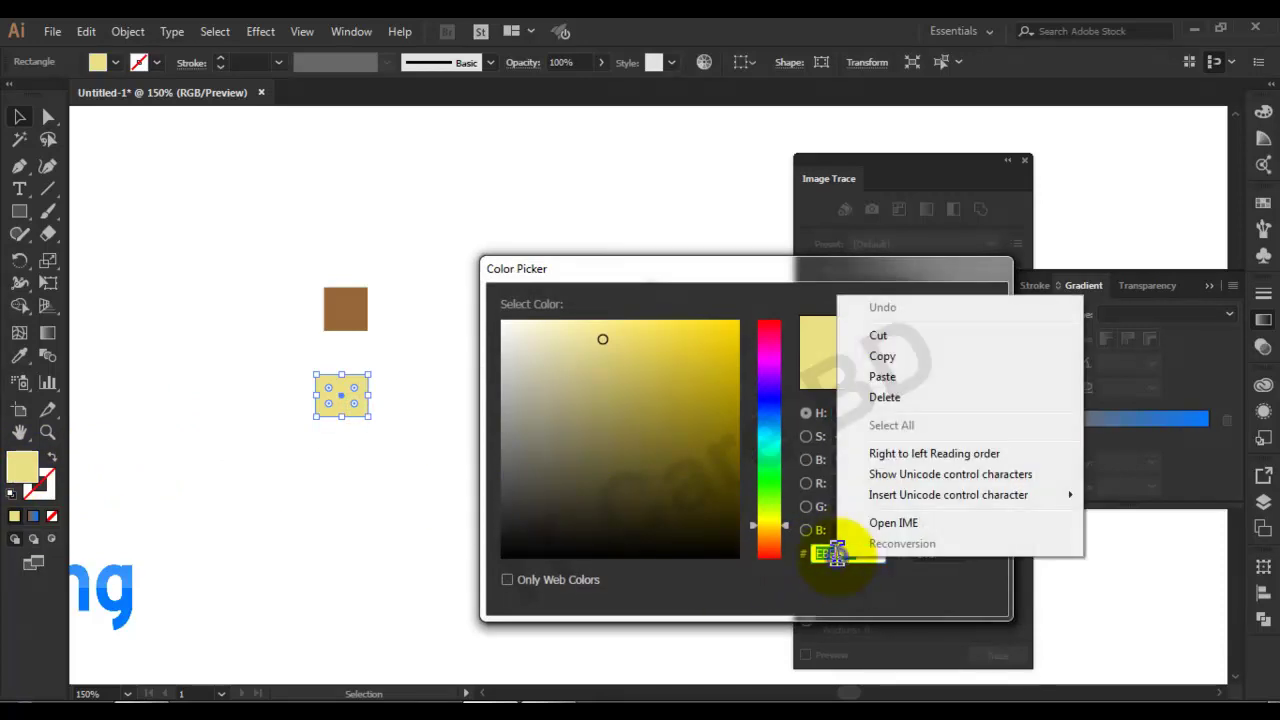
{"action": "left_click", "coordinate": [882, 356]}
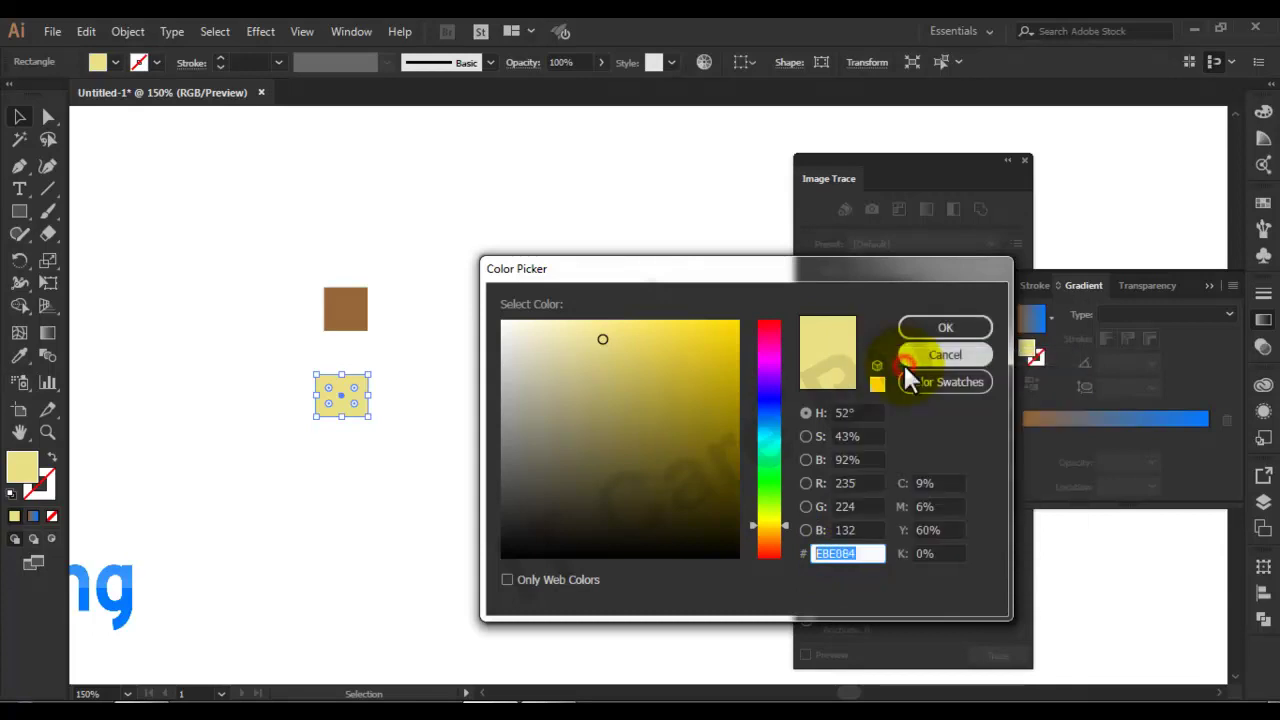
{"action": "left_click", "coordinate": [933, 355]}
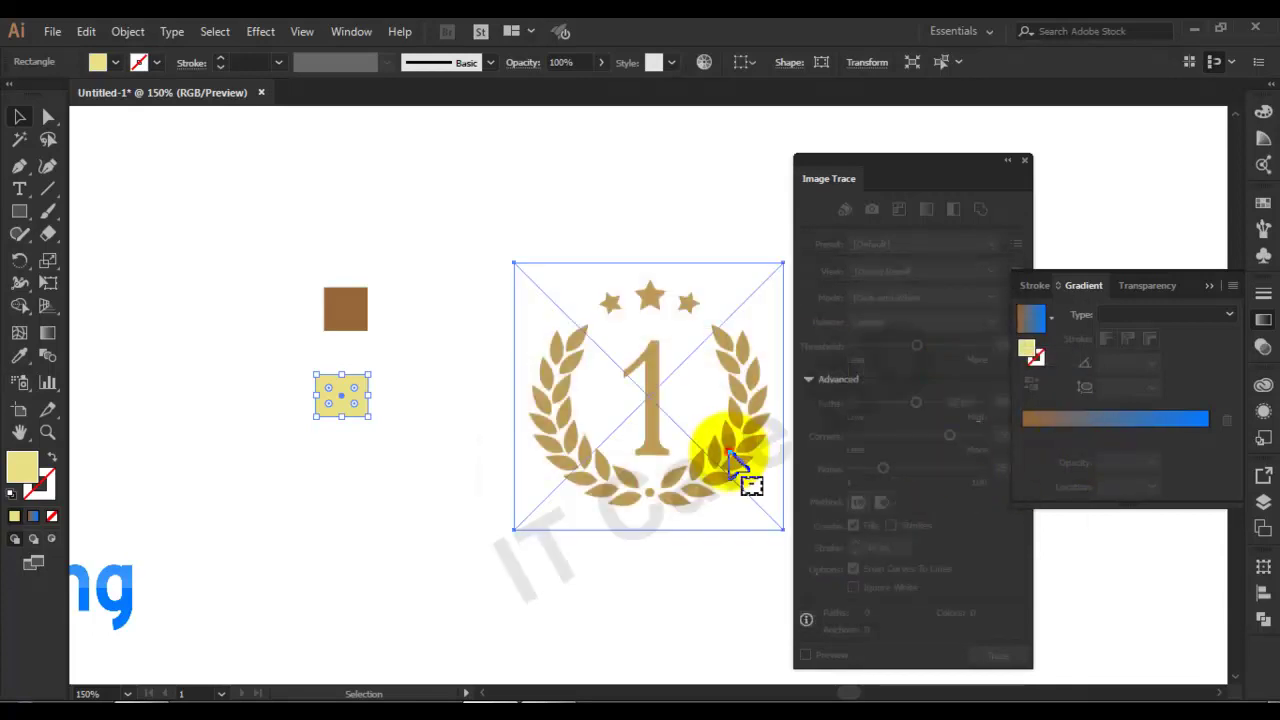
Step: Apply a linear gradient to the traced emblem, undoing an accidental paste
{"action": "left_click", "coordinate": [736, 460]}
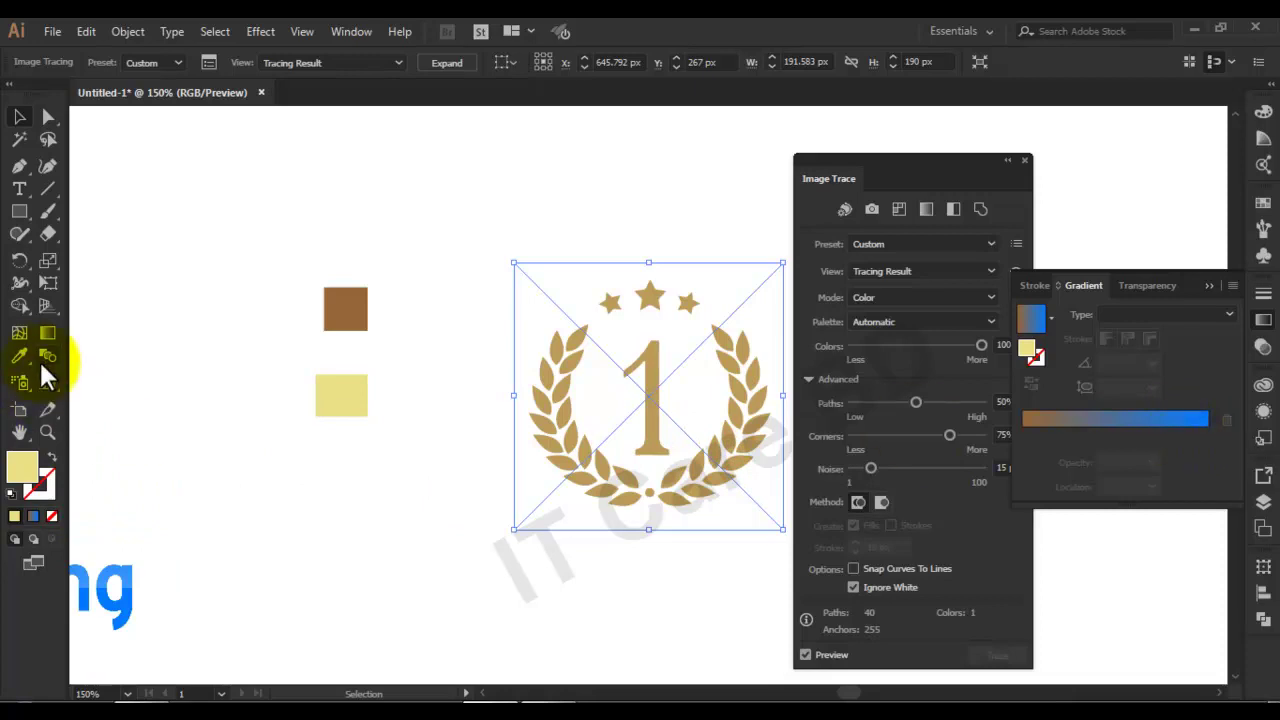
{"action": "left_click", "coordinate": [47, 333]}
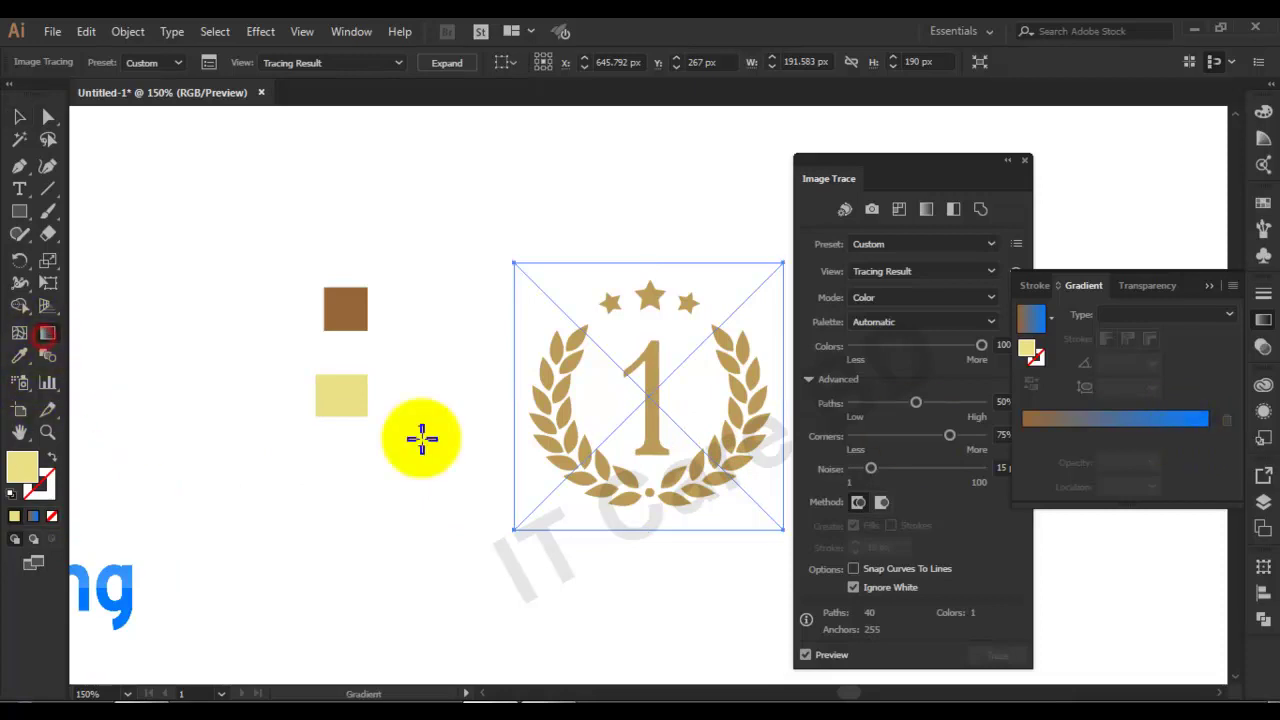
{"action": "left_click", "coordinate": [1201, 420]}
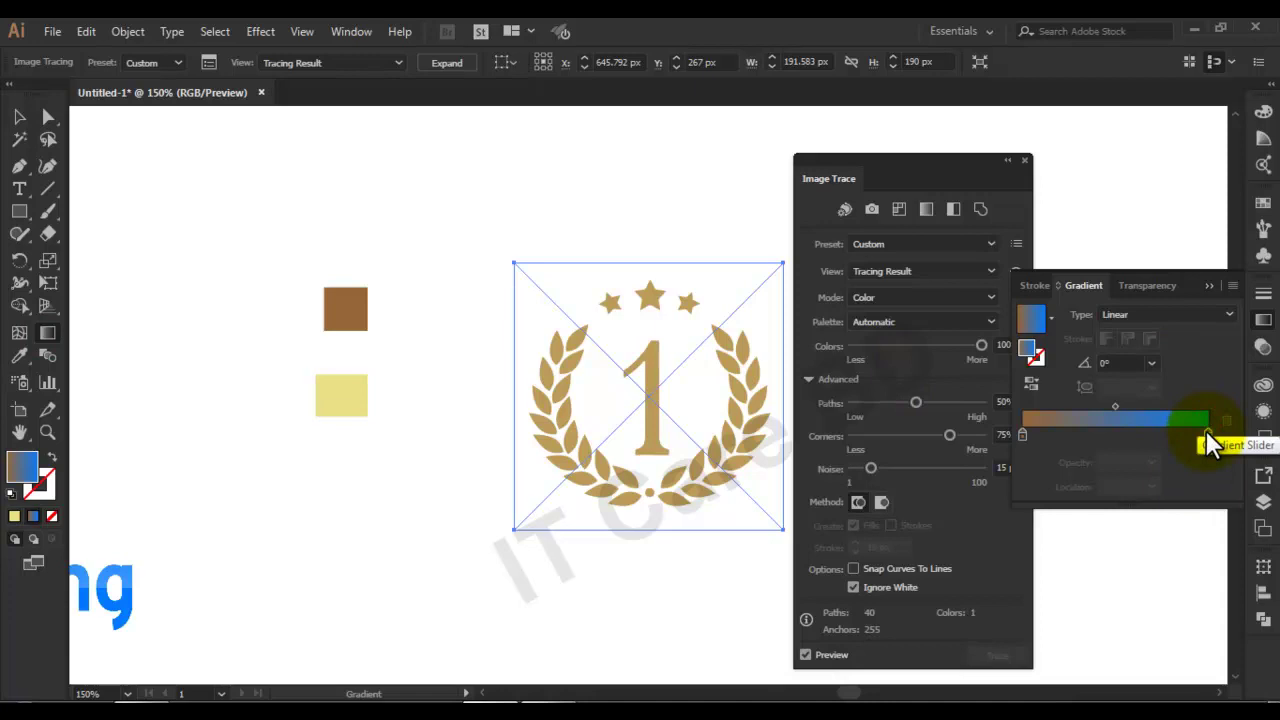
{"action": "double_click", "coordinate": [1206, 430]}
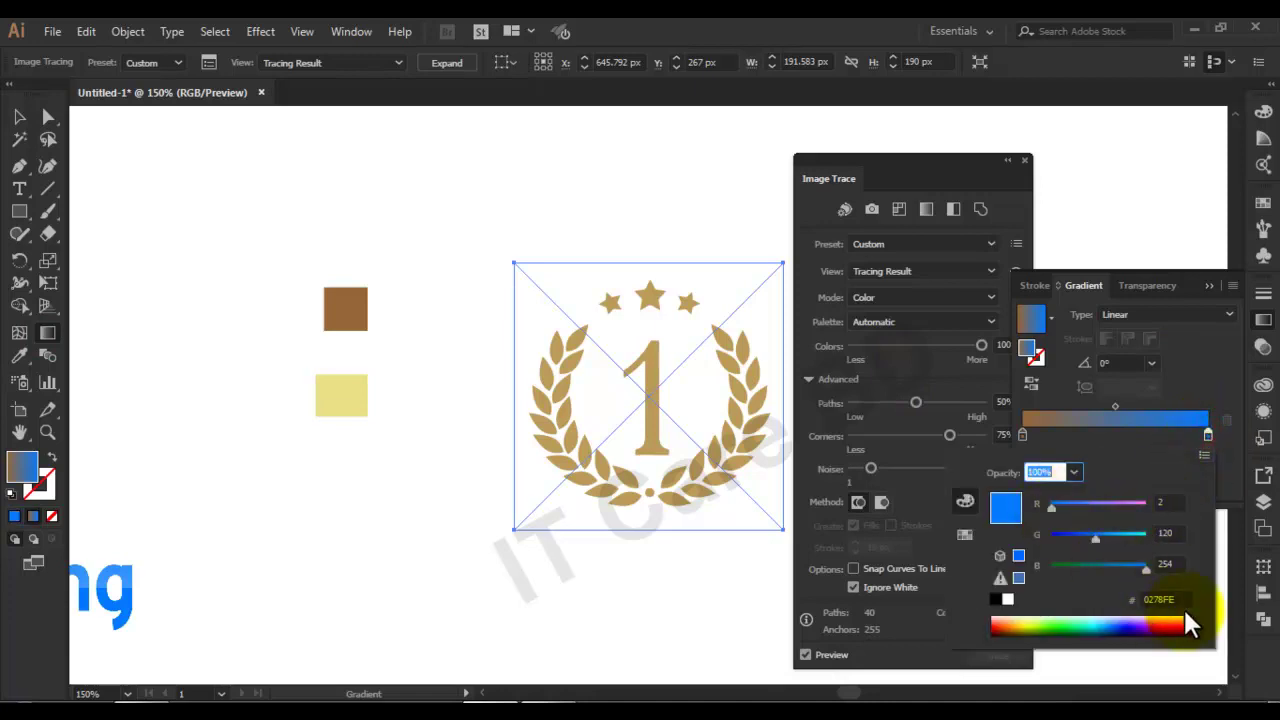
{"action": "left_click", "coordinate": [925, 628]}
{"action": "key", "text": "ctrl+v"}
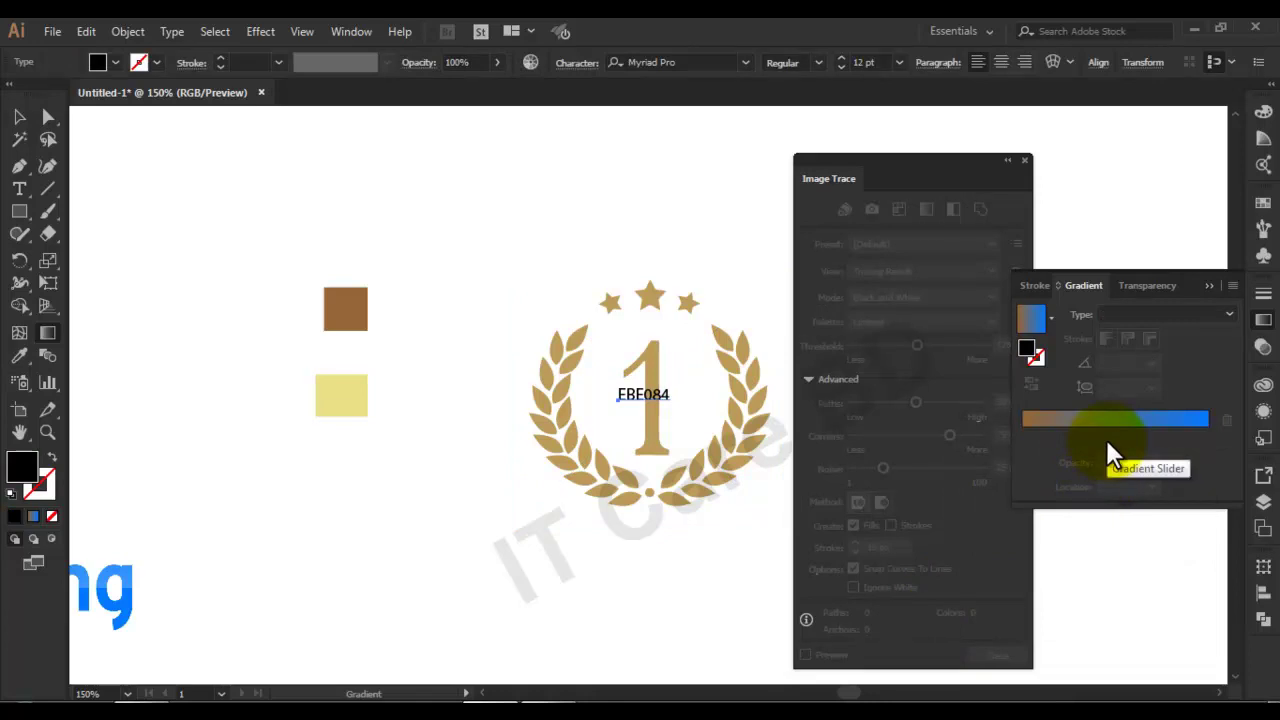
{"action": "key", "text": "ctrl+z"}
Step: Set the right gradient stop to the pasted pale gold EBE084 and drag the gradient across the emblem
{"action": "left_click_drag", "start_coordinate": [1130, 437], "coordinate": [1208, 432]}
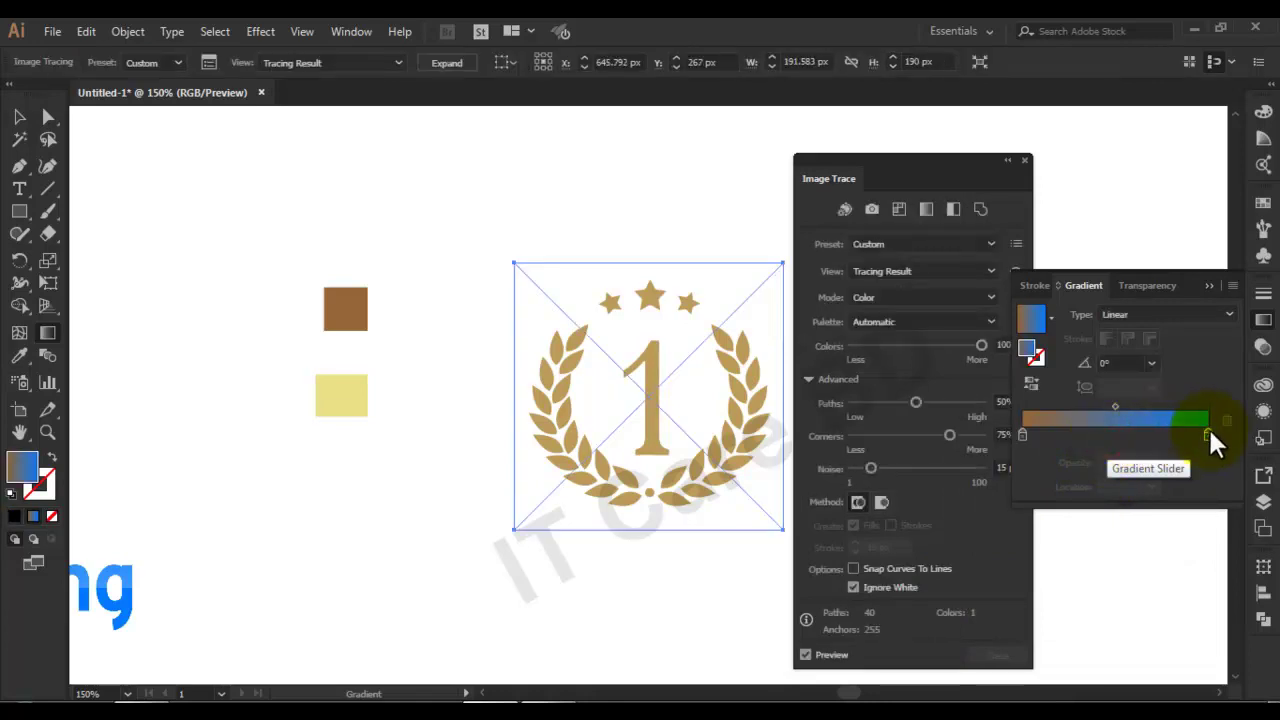
{"action": "double_click", "coordinate": [1208, 434]}
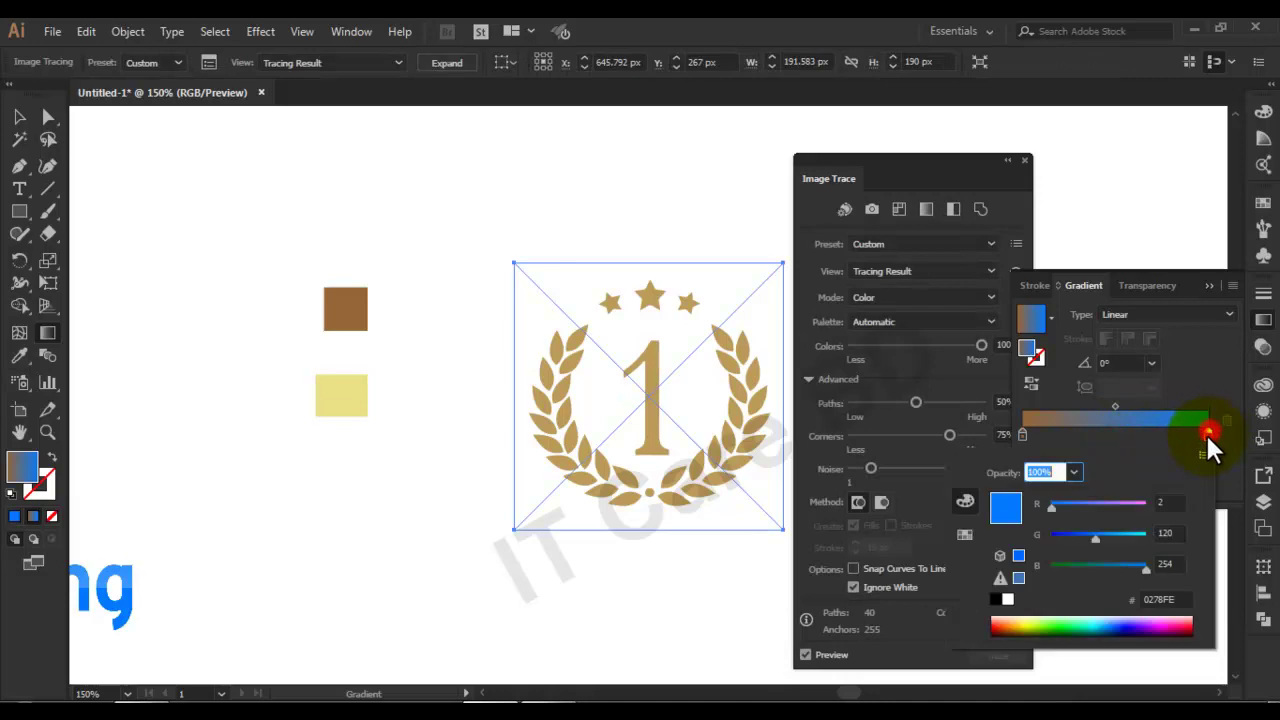
{"action": "right_click", "coordinate": [1158, 600]}
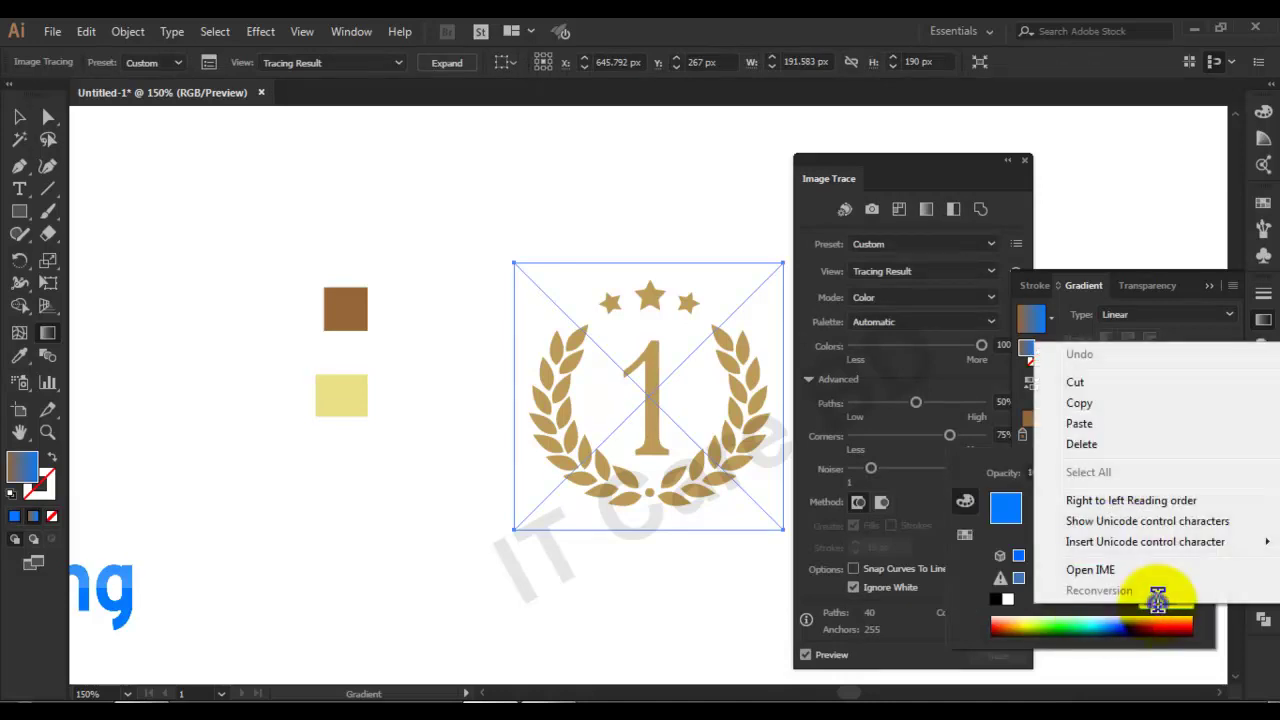
{"action": "left_click", "coordinate": [1090, 422]}
{"action": "key", "text": "Return"}
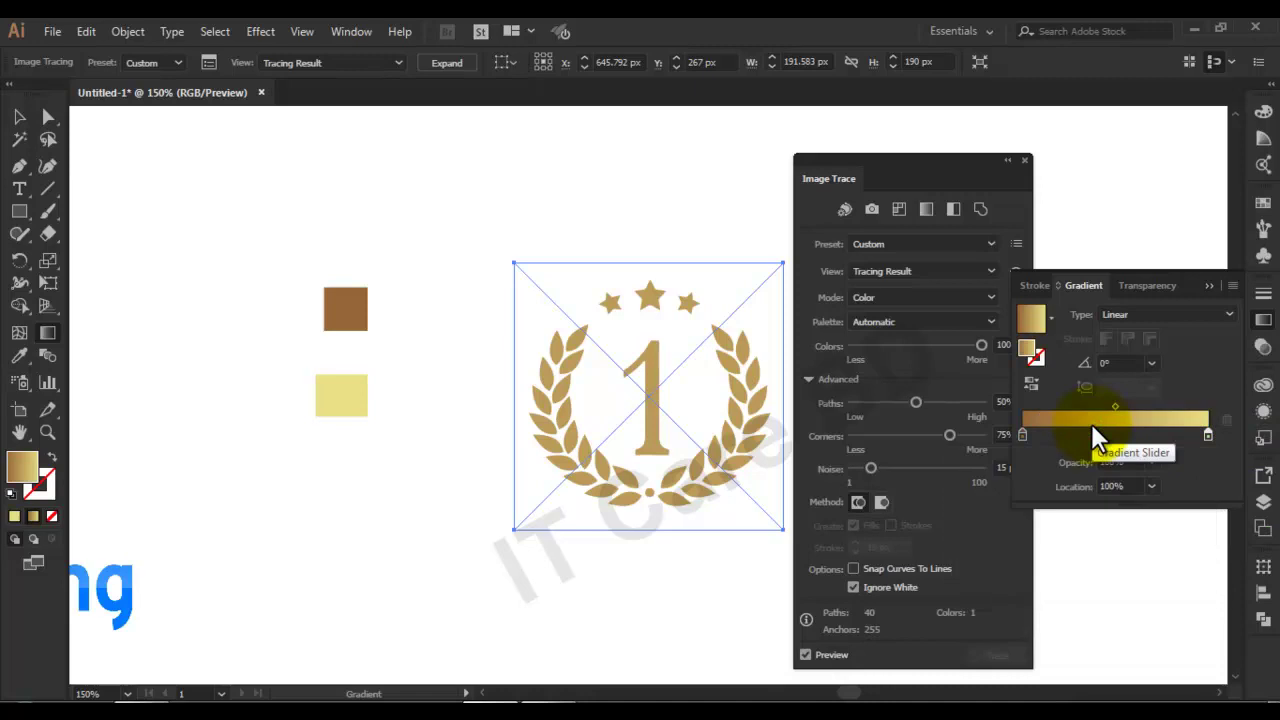
{"action": "left_click", "coordinate": [50, 332]}
{"action": "mouse_move", "coordinate": [645, 428]}
{"action": "left_mouse_down"}
{"action": "mouse_move", "coordinate": [812, 440]}
{"action": "mouse_move", "coordinate": [671, 471]}
{"action": "left_mouse_up"}
Step: Move the pale yellow square clear of the emblem and reposition the emblem mid-artboard
{"action": "left_click", "coordinate": [204, 206]}
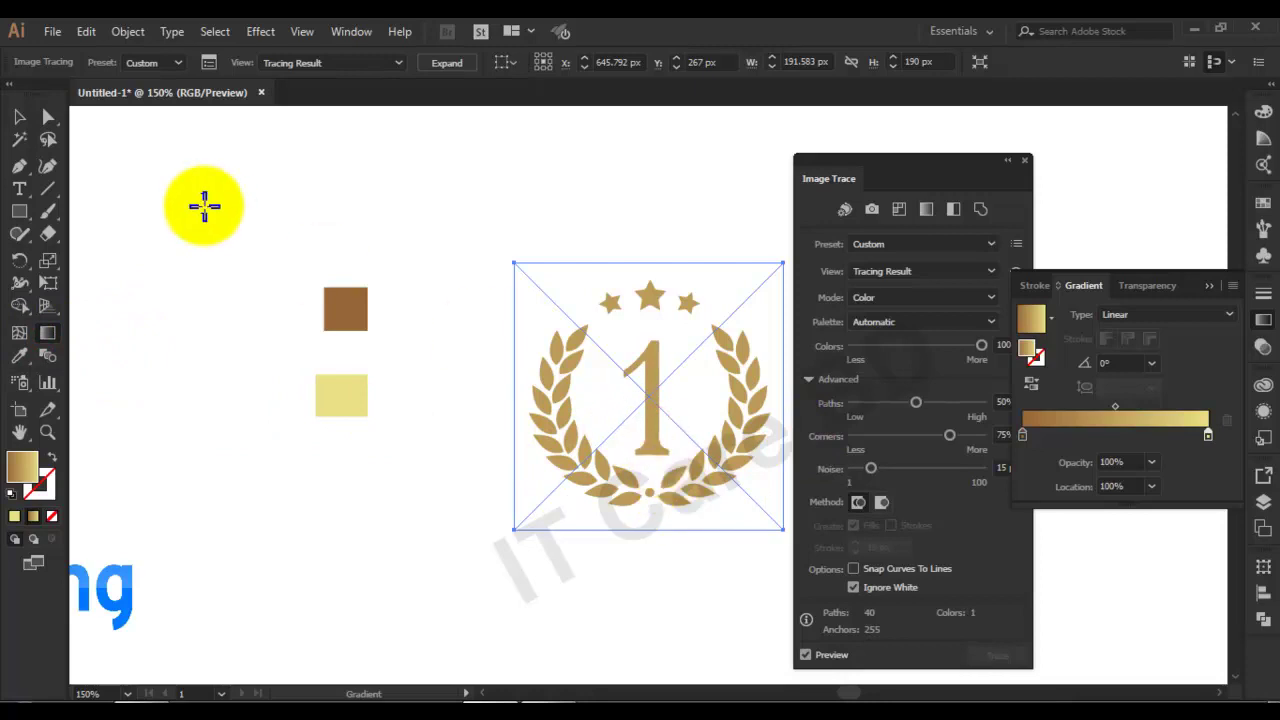
{"action": "left_click", "coordinate": [19, 116]}
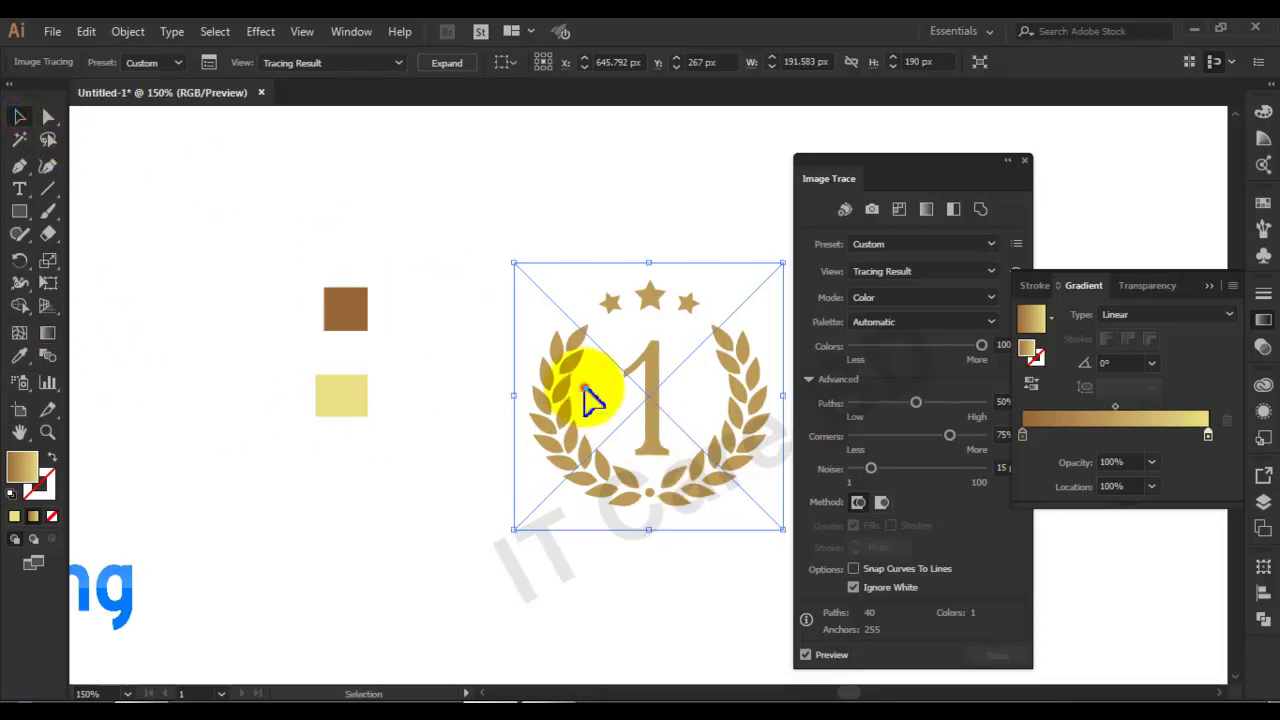
{"action": "mouse_move", "coordinate": [592, 400]}
{"action": "left_mouse_down"}
{"action": "mouse_move", "coordinate": [323, 400]}
{"action": "mouse_move", "coordinate": [378, 482]}
{"action": "left_mouse_up"}
{"action": "left_click", "coordinate": [214, 277]}
{"action": "left_click", "coordinate": [378, 470]}
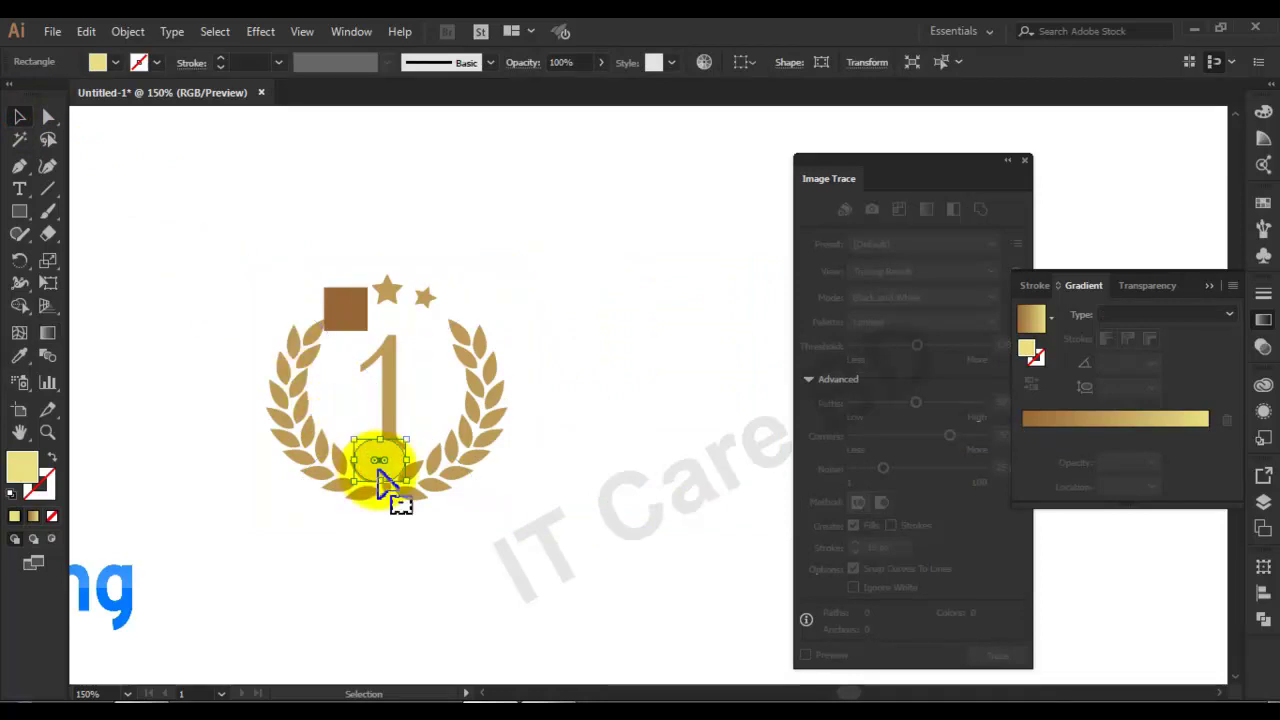
{"action": "left_click_drag", "start_coordinate": [391, 486], "coordinate": [275, 303]}
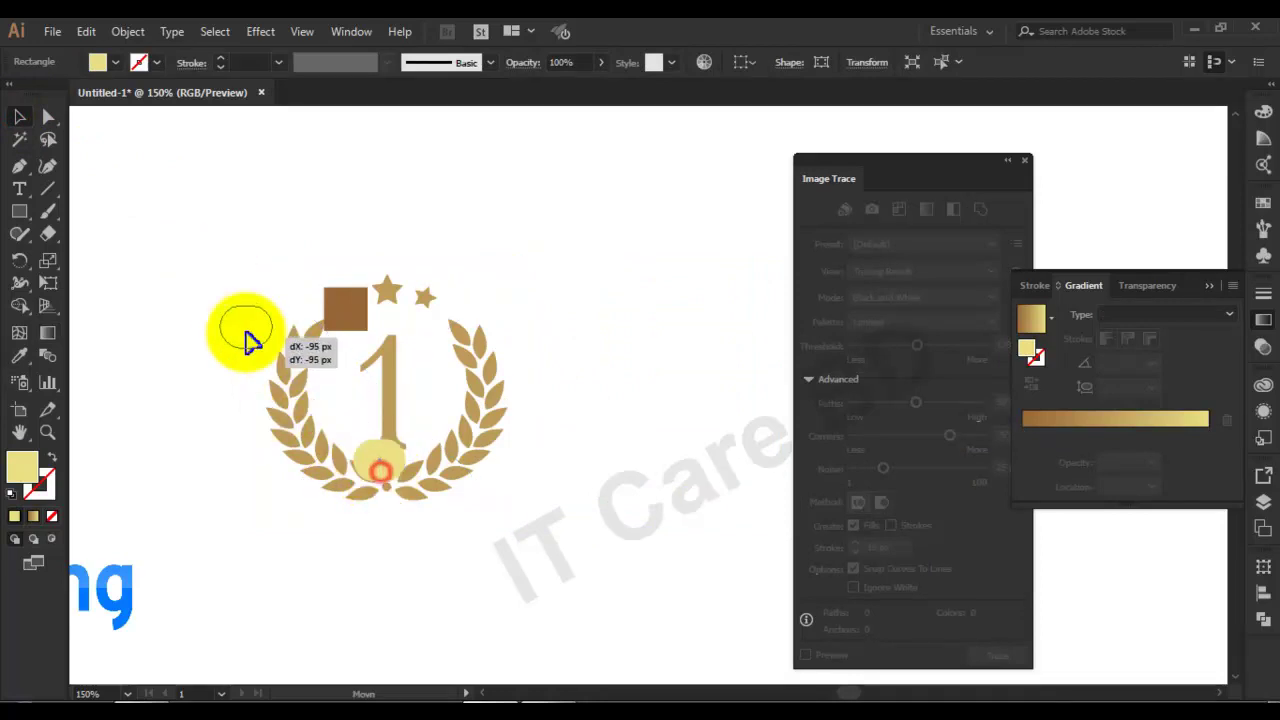
{"action": "left_click", "coordinate": [466, 400]}
{"action": "left_click_drag", "start_coordinate": [544, 408], "coordinate": [672, 398]}
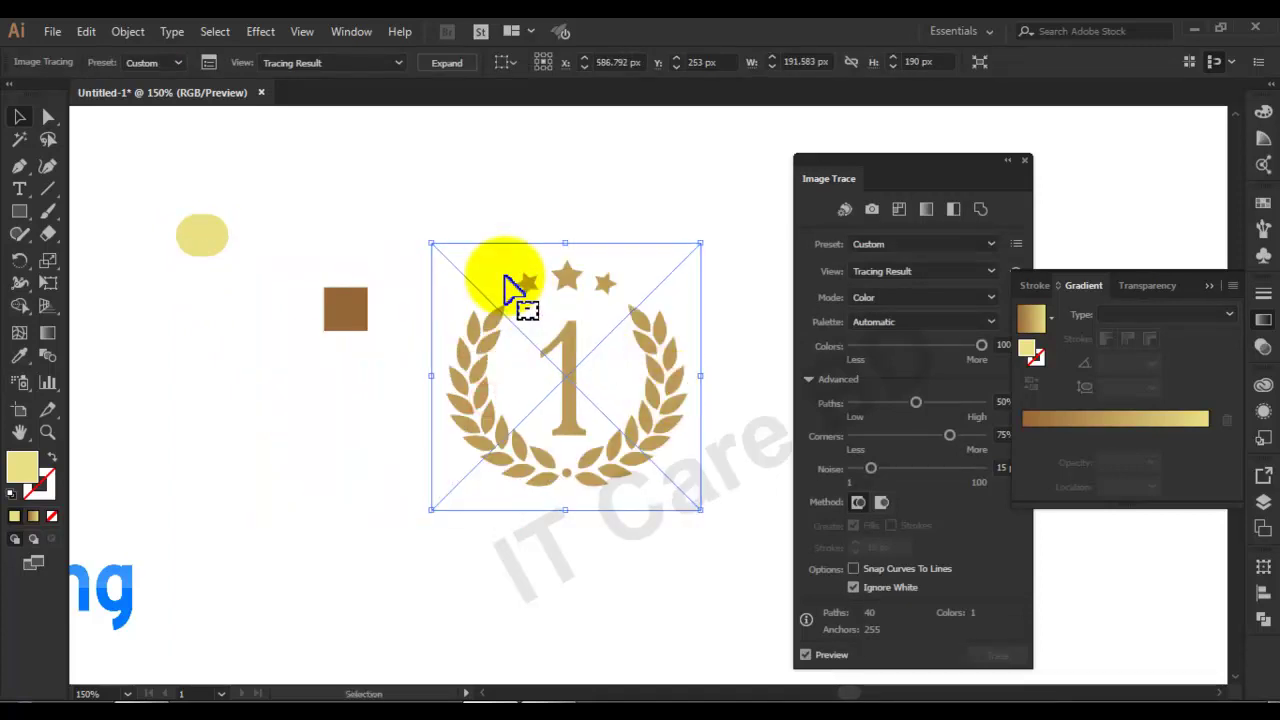
Step: Expand the traced emblem into editable shapes with Object > Expand
{"action": "left_click", "coordinate": [128, 33]}
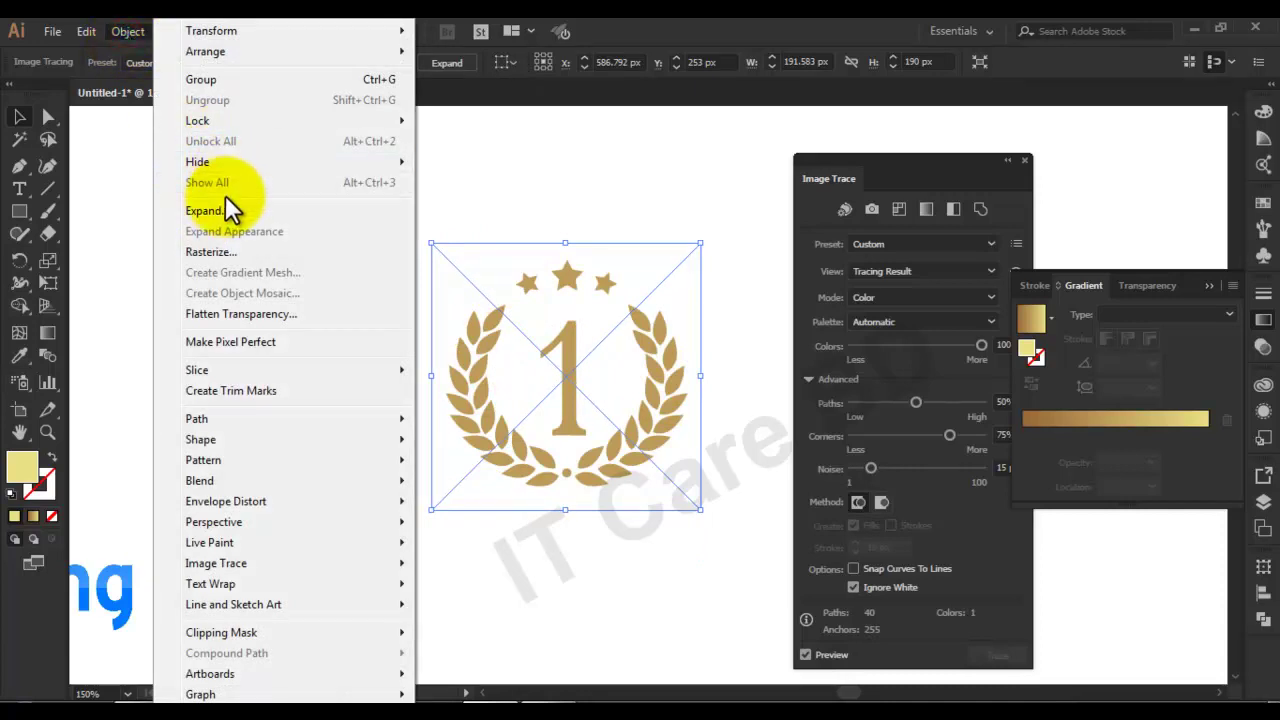
{"action": "left_click", "coordinate": [210, 211]}
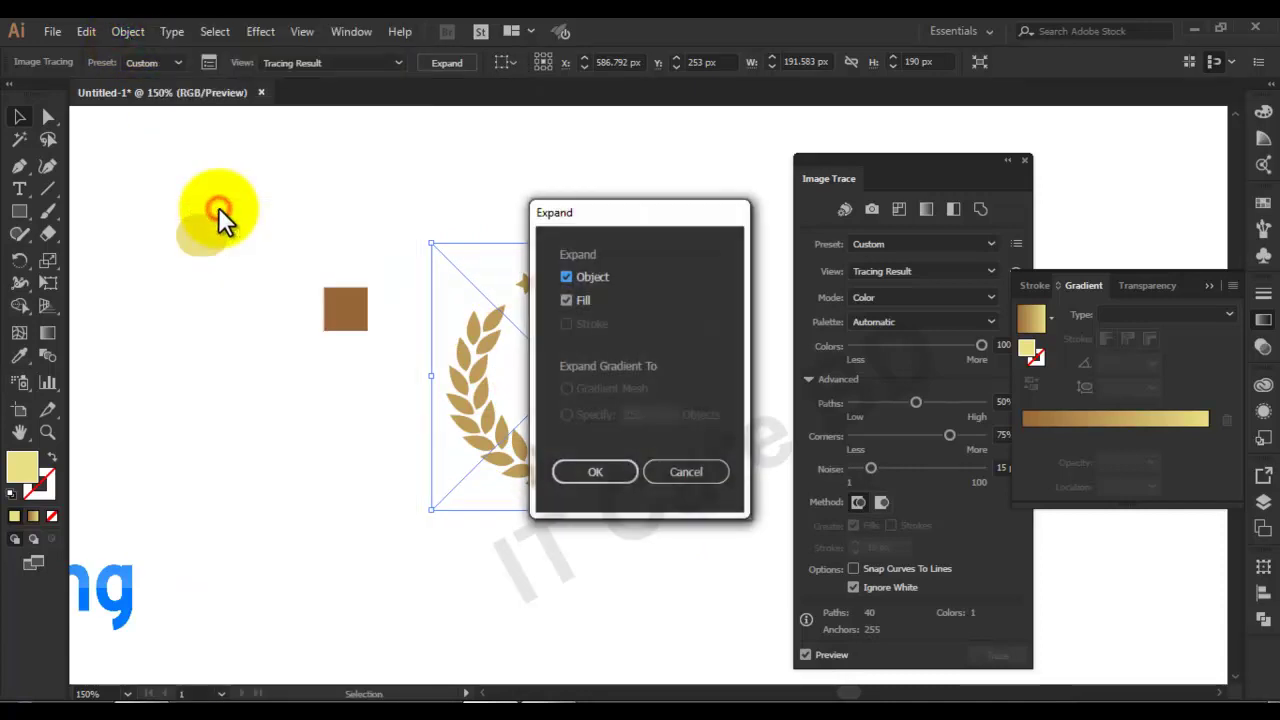
{"action": "left_click", "coordinate": [598, 472]}
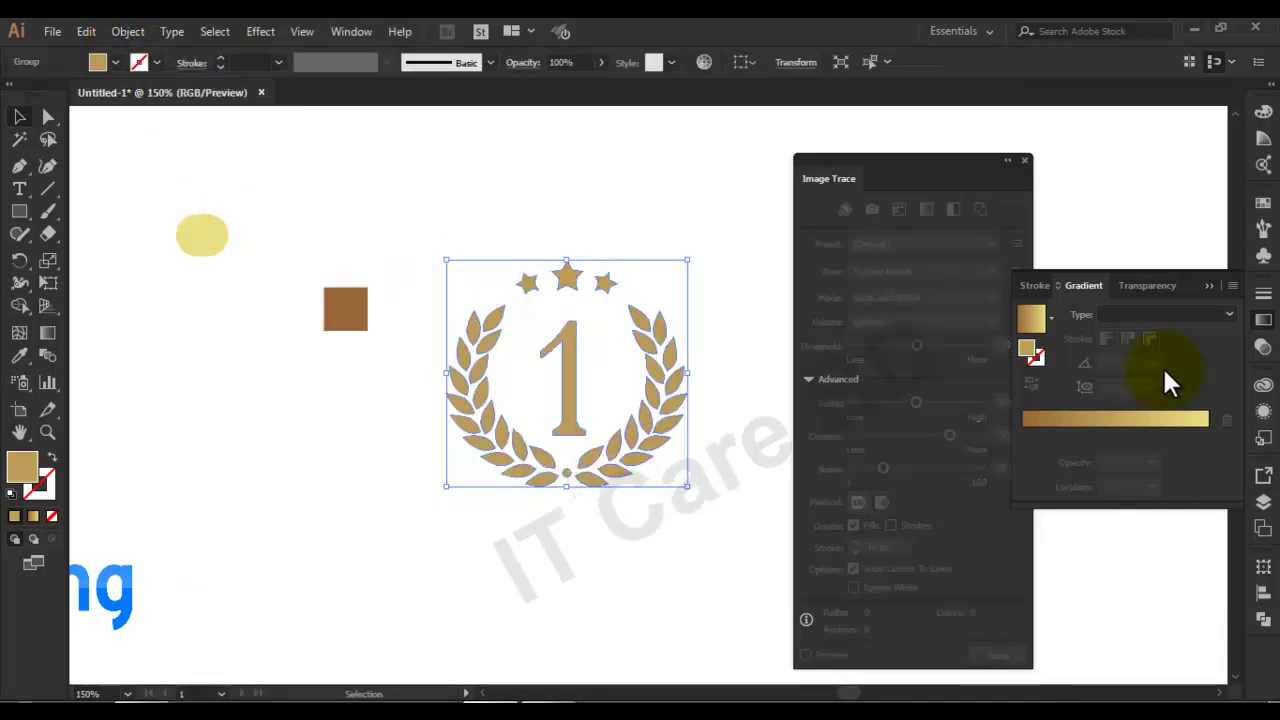
Step: Apply the gold gradient to the expanded emblem and drag the NBC logo up above it
{"action": "left_click", "coordinate": [34, 517]}
{"action": "left_click", "coordinate": [729, 256]}
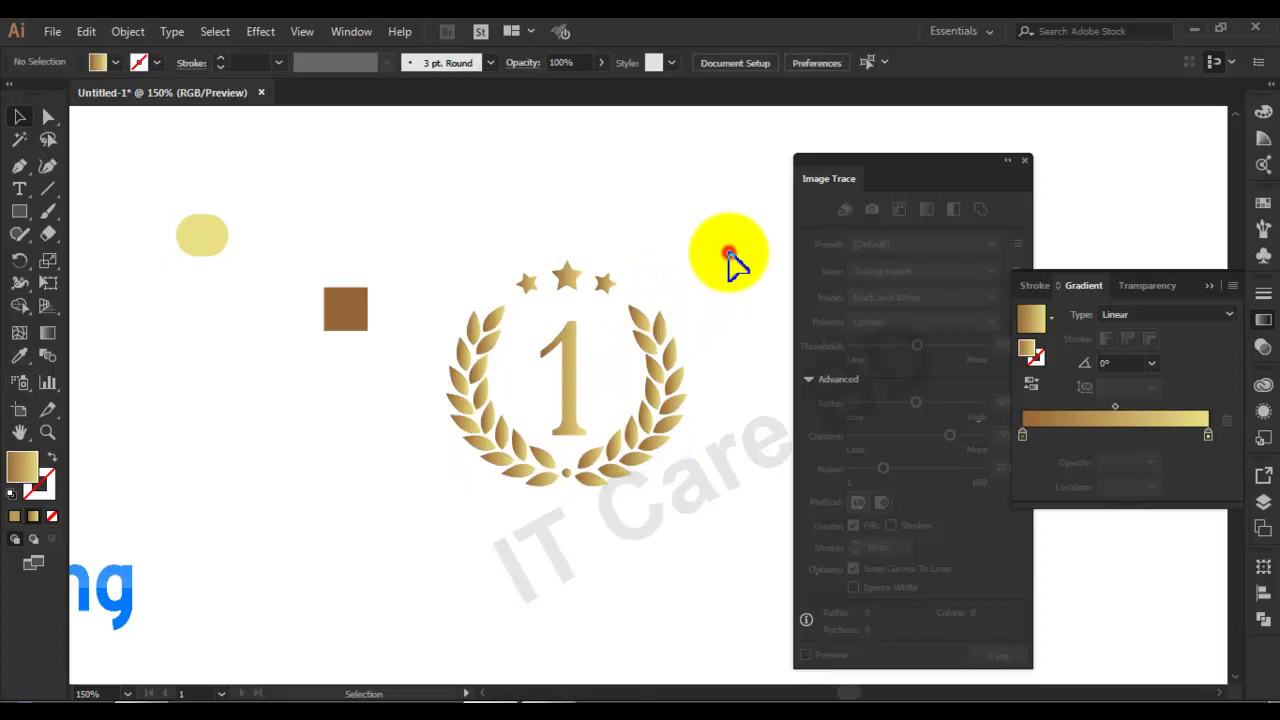
{"action": "key", "text": "ctrl+plus"}
{"action": "key", "text": "ctrl+plus"}
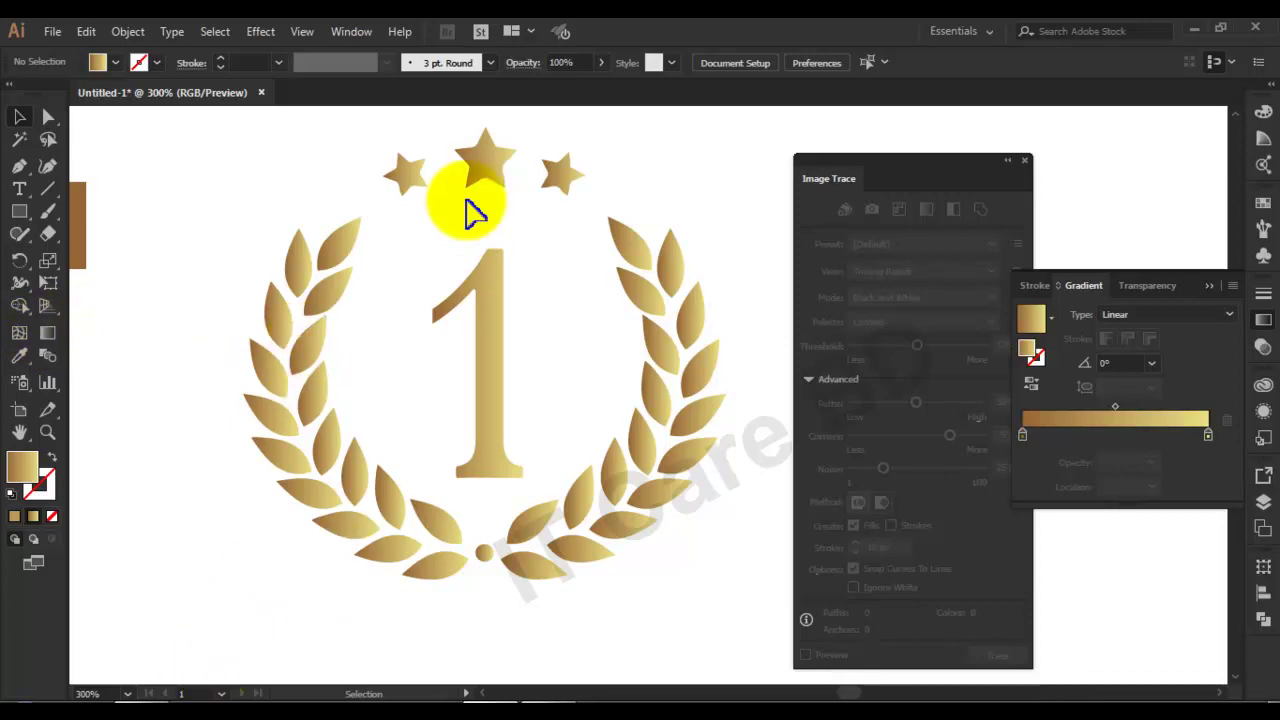
{"action": "key", "text": "ctrl+minus"}
{"action": "key", "text": "ctrl+minus"}
{"action": "key", "text": "ctrl+minus"}
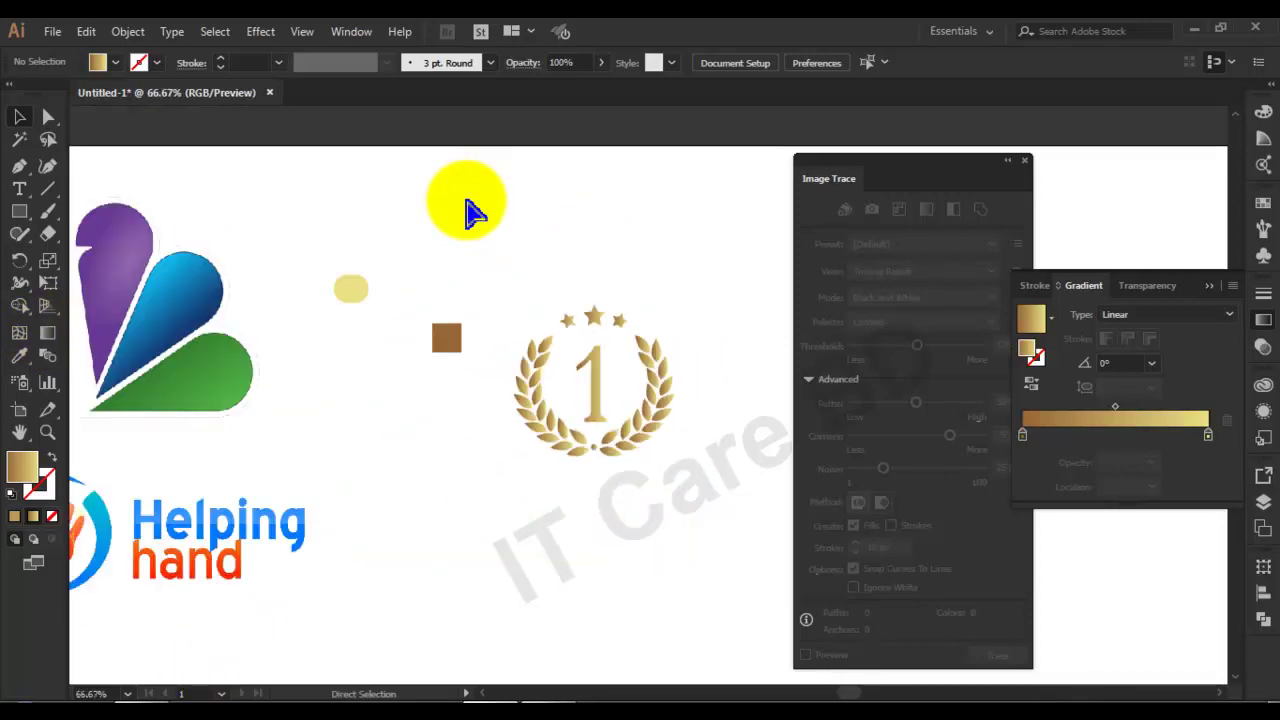
{"action": "mouse_move", "coordinate": [337, 348]}
{"action": "left_mouse_down"}
{"action": "mouse_move", "coordinate": [722, 278]}
{"action": "mouse_move", "coordinate": [727, 288]}
{"action": "left_mouse_up"}
Step: Recolour the small brown square with the sampled pale yellow
{"action": "left_click", "coordinate": [680, 425]}
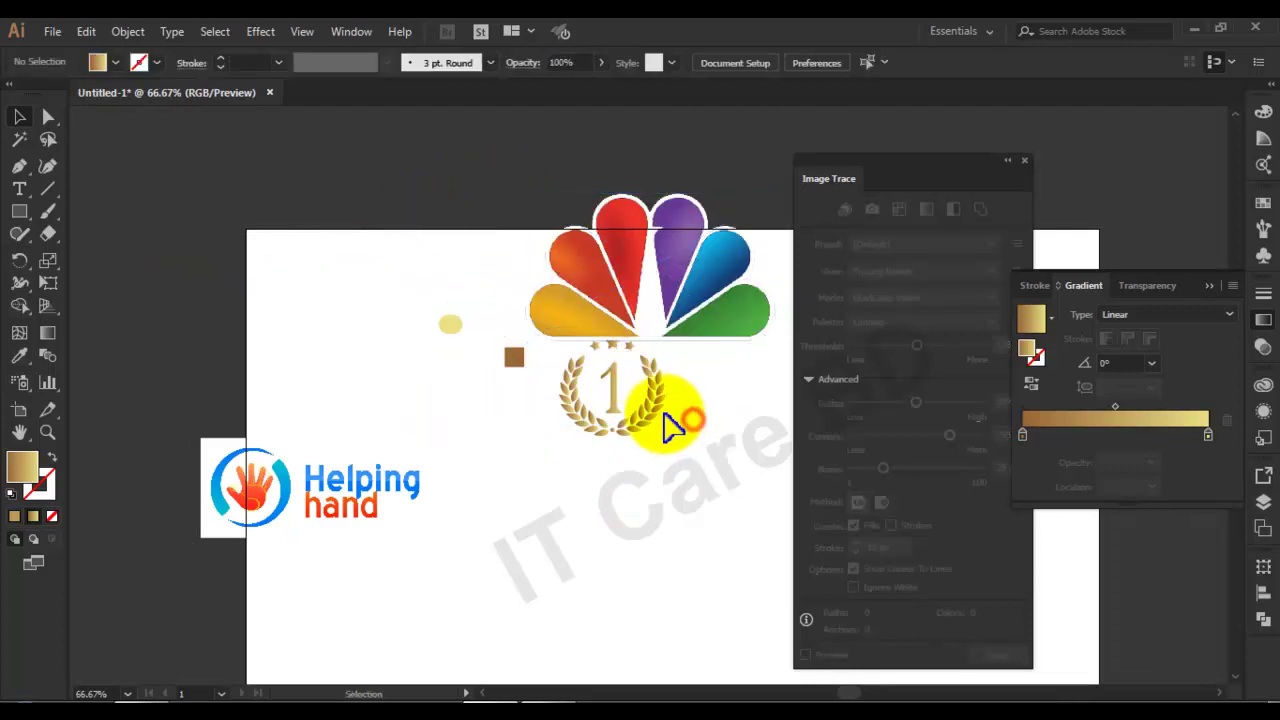
{"action": "left_click", "coordinate": [514, 355]}
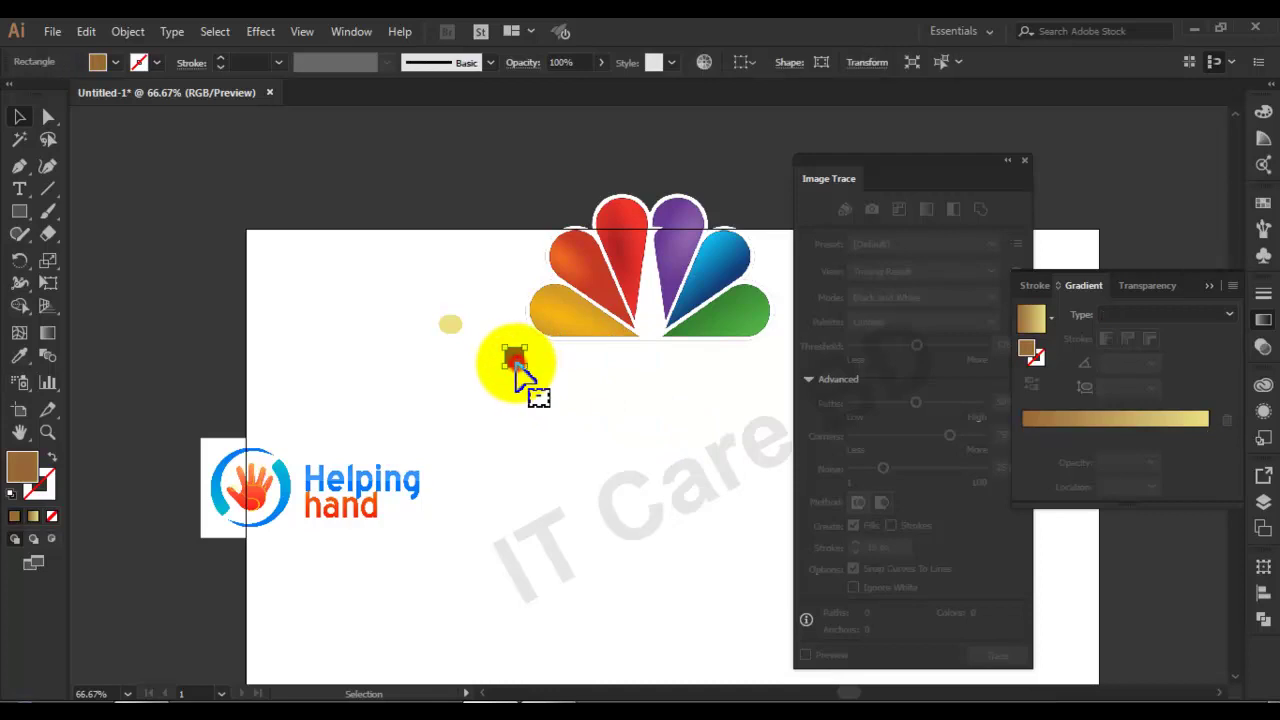
{"action": "left_click", "coordinate": [452, 323]}
Step: Bring the NBC peacock logo into view and draw a small swatch square beside it
{"action": "mouse_move", "coordinate": [562, 326]}
{"action": "left_mouse_down"}
{"action": "mouse_move", "coordinate": [537, 430]}
{"action": "mouse_move", "coordinate": [525, 410]}
{"action": "left_mouse_up"}
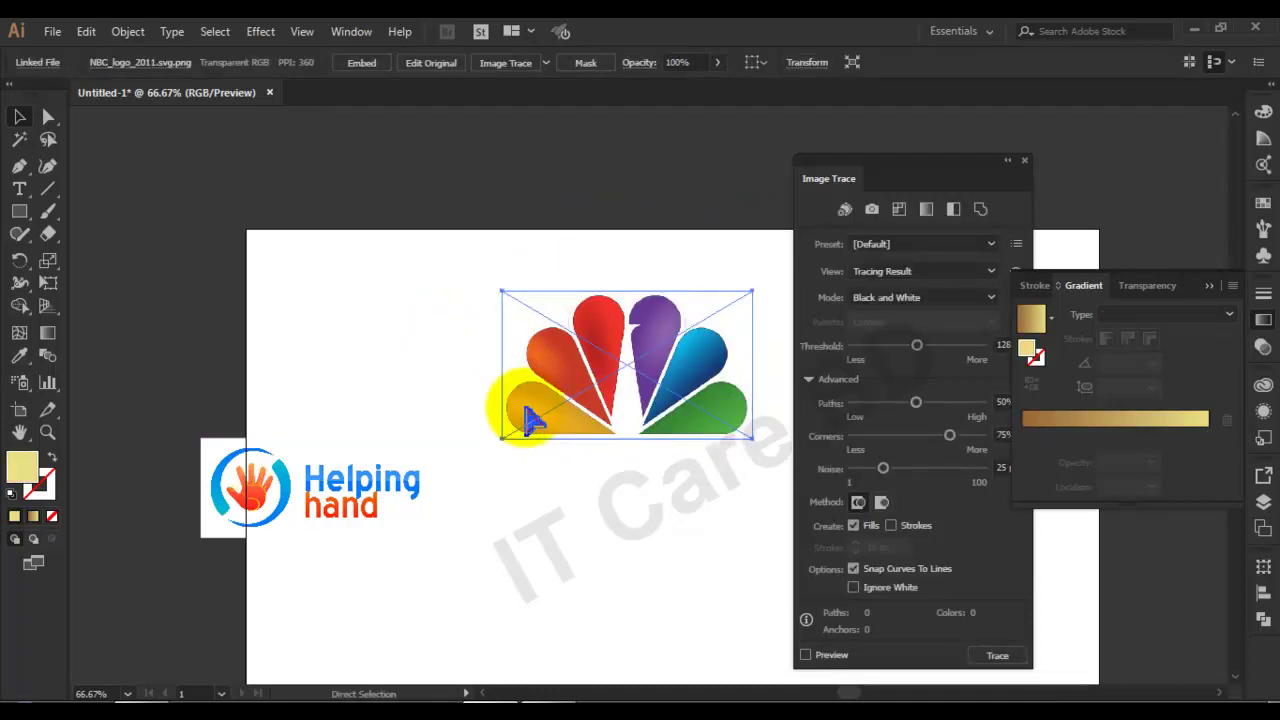
{"action": "key", "text": "ctrl+plus"}
{"action": "key", "text": "ctrl+plus"}
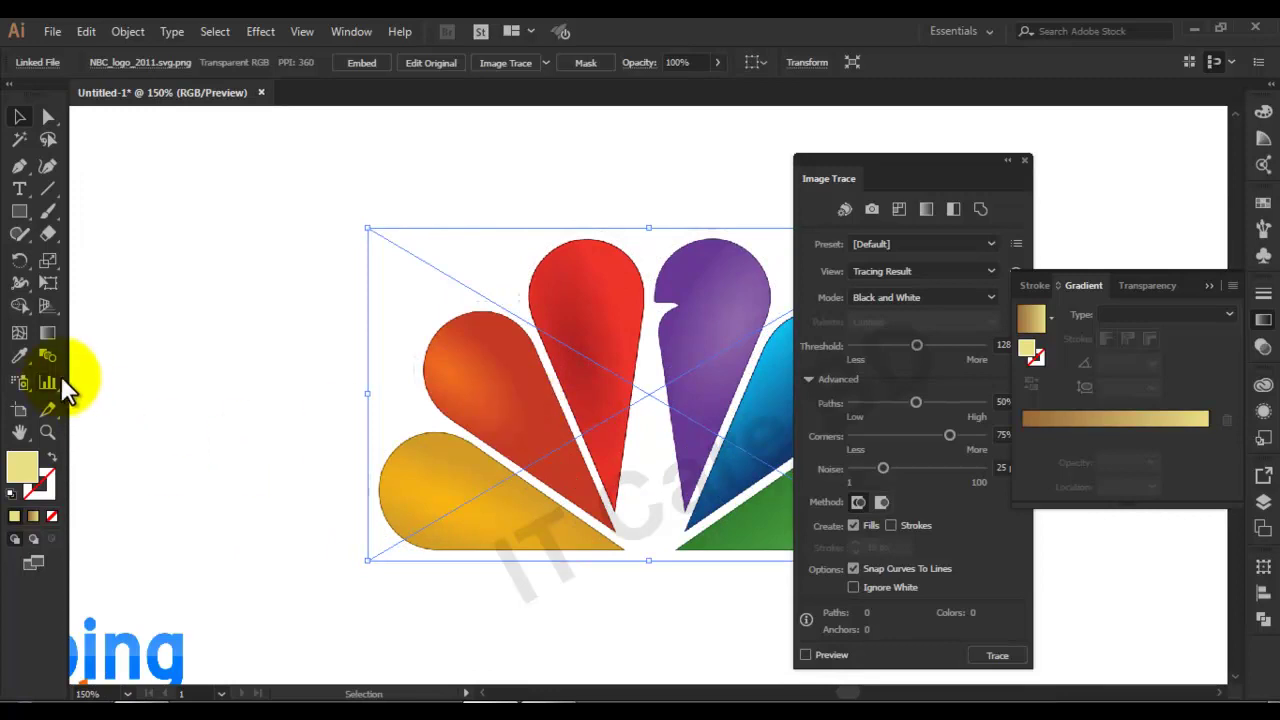
{"action": "left_click", "coordinate": [19, 212]}
{"action": "mouse_move", "coordinate": [213, 271]}
{"action": "left_mouse_down"}
{"action": "mouse_move", "coordinate": [242, 300]}
{"action": "mouse_move", "coordinate": [238, 343]}
{"action": "left_mouse_up"}
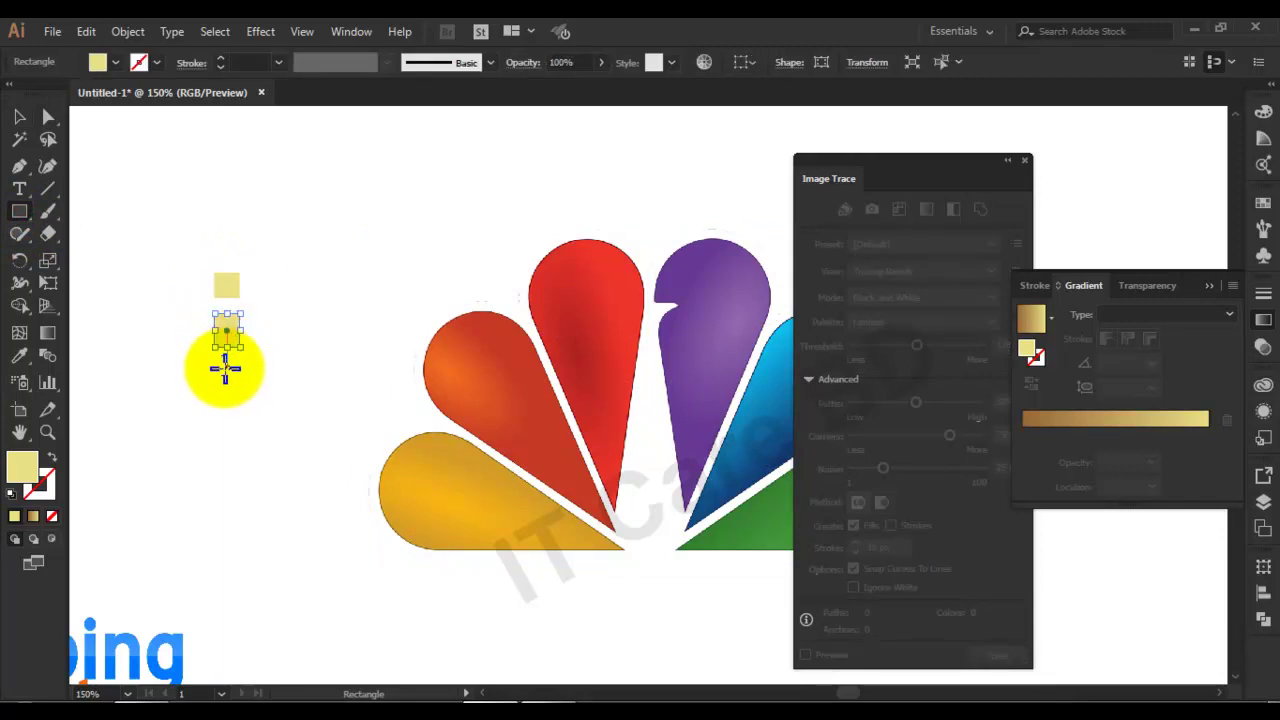